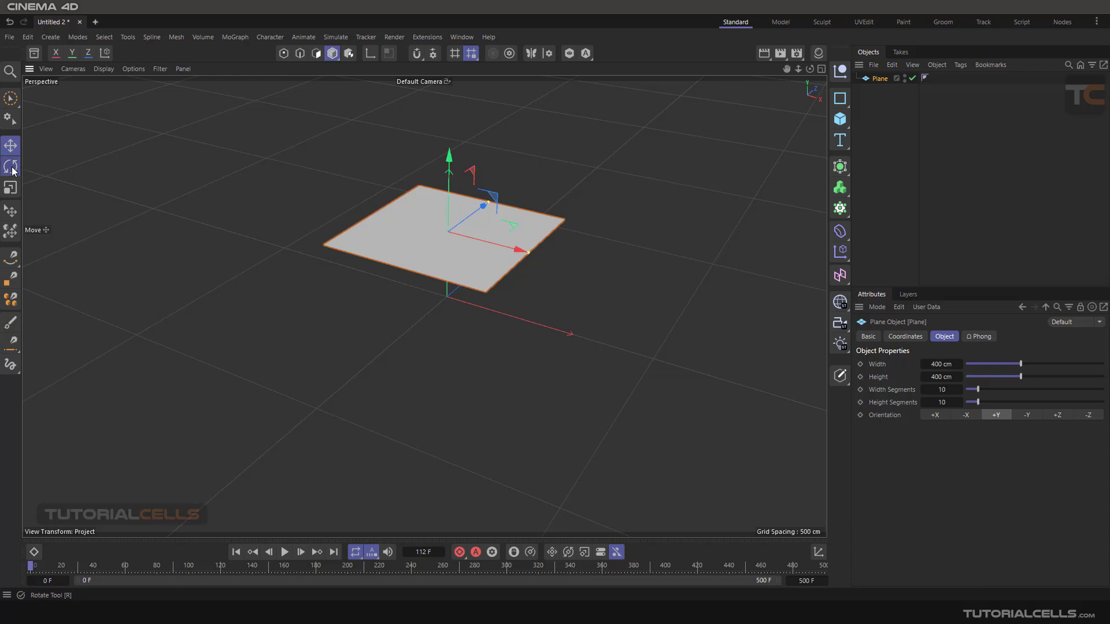
- Rotate the plane so that it stands upright in the scene
{"action": "left_click", "coordinate": [10, 167]}
{"action": "mouse_move", "coordinate": [471, 202]}
{"action": "left_mouse_down"}
{"action": "mouse_move", "coordinate": [466, 220]}
{"action": "mouse_move", "coordinate": [417, 241]}
{"action": "mouse_move", "coordinate": [415, 213]}
{"action": "mouse_move", "coordinate": [472, 208]}
{"action": "mouse_move", "coordinate": [464, 202]}
{"action": "left_mouse_up"}
{"action": "scroll", "coordinate": [463, 241], "scroll_direction": "up", "scroll_amount": 3}
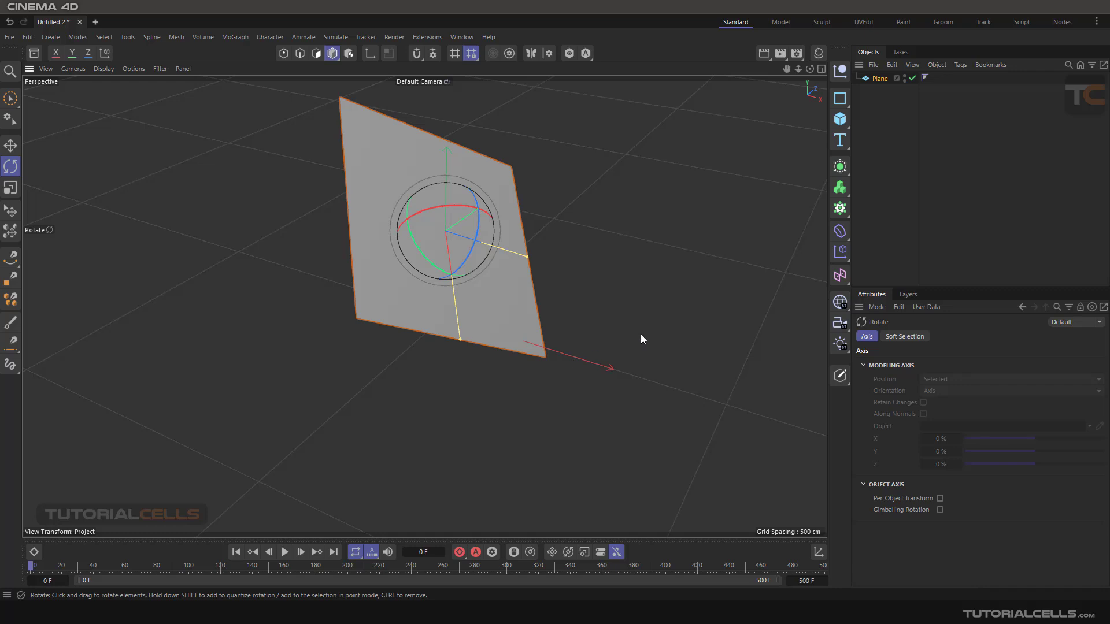
{"action": "middle_click_drag", "start_coordinate": [613, 295], "coordinate": [646, 316], "text": "alt"}
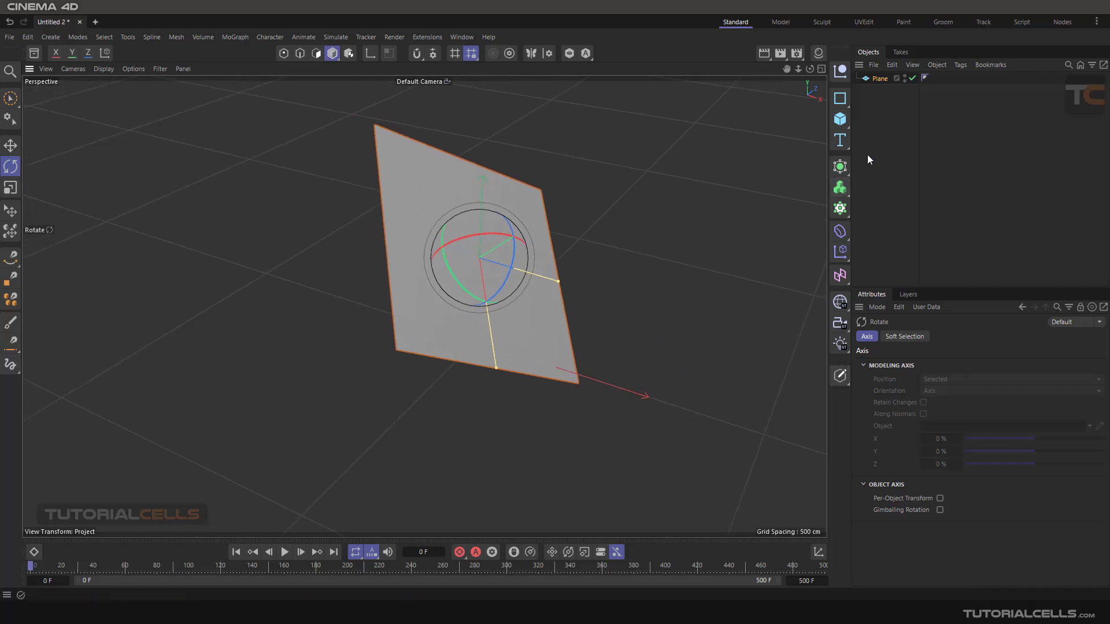
- Set the plane's width and height segments to 5 and convert it to an editable polygon object
{"action": "left_click", "coordinate": [879, 81]}
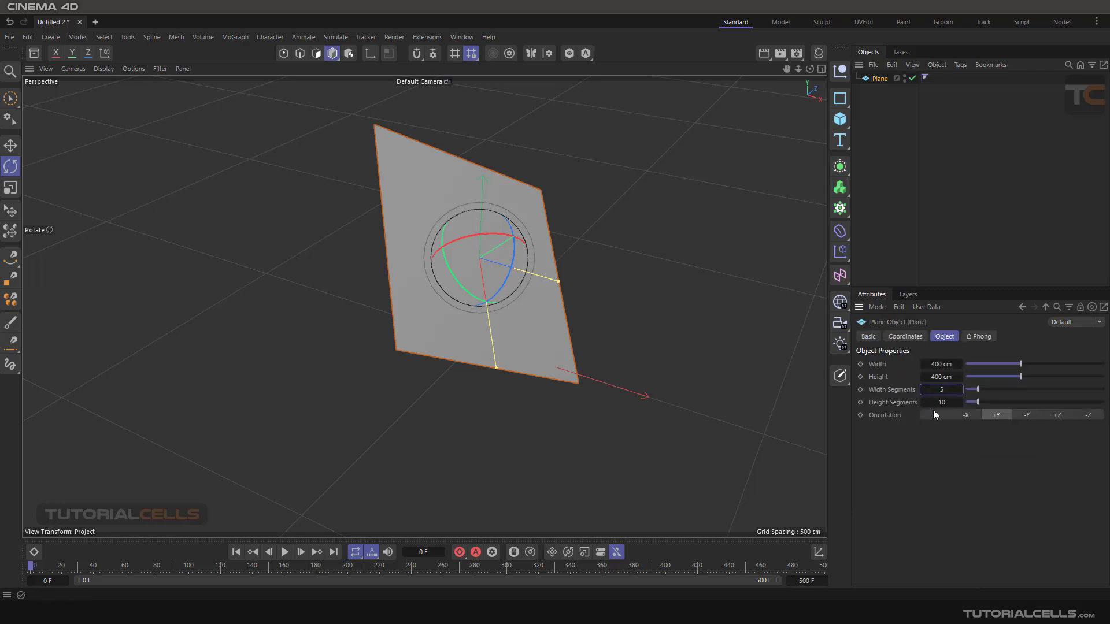
{"action": "left_click", "coordinate": [936, 403]}
{"action": "left_click", "coordinate": [840, 376]}
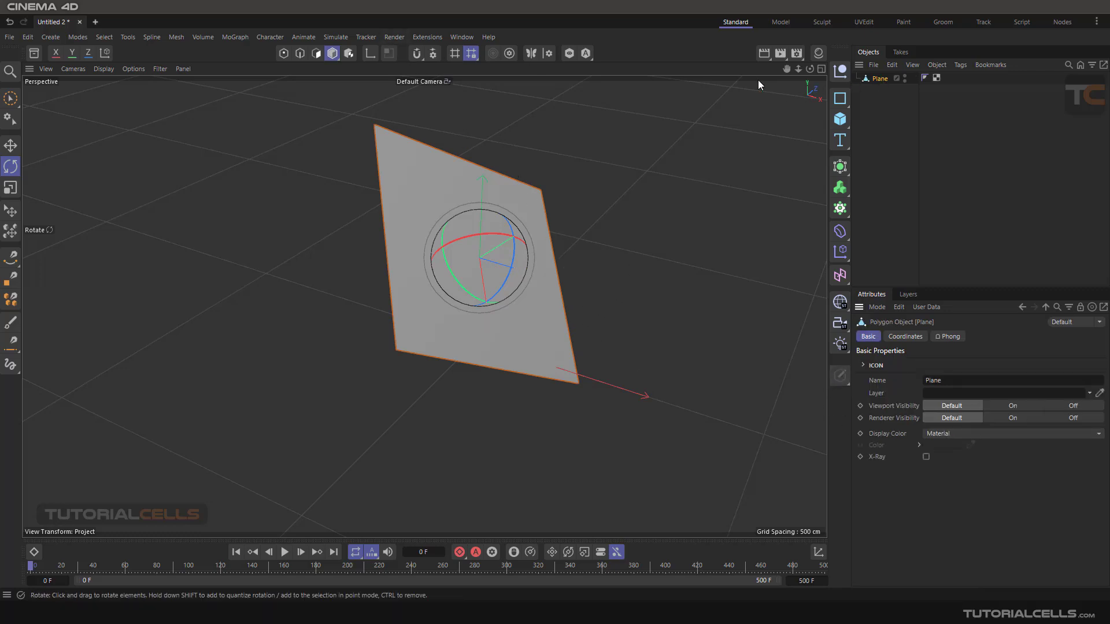
- Add hair to the editable plane
{"action": "left_click", "coordinate": [334, 37]}
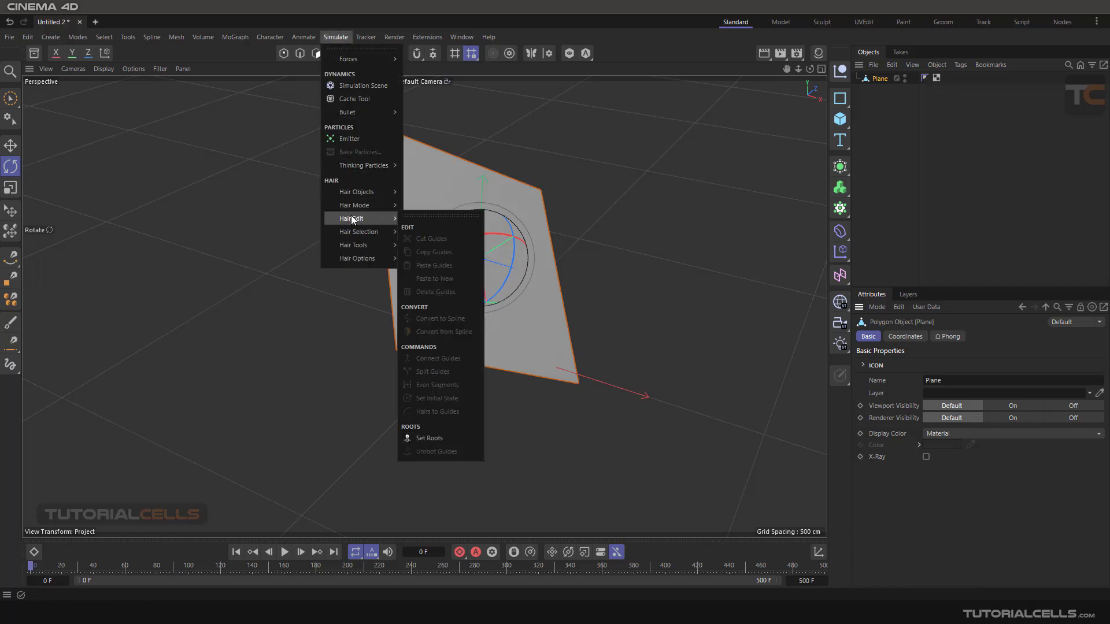
{"action": "mouse_move", "coordinate": [369, 193]}
{"action": "left_click", "coordinate": [428, 198]}
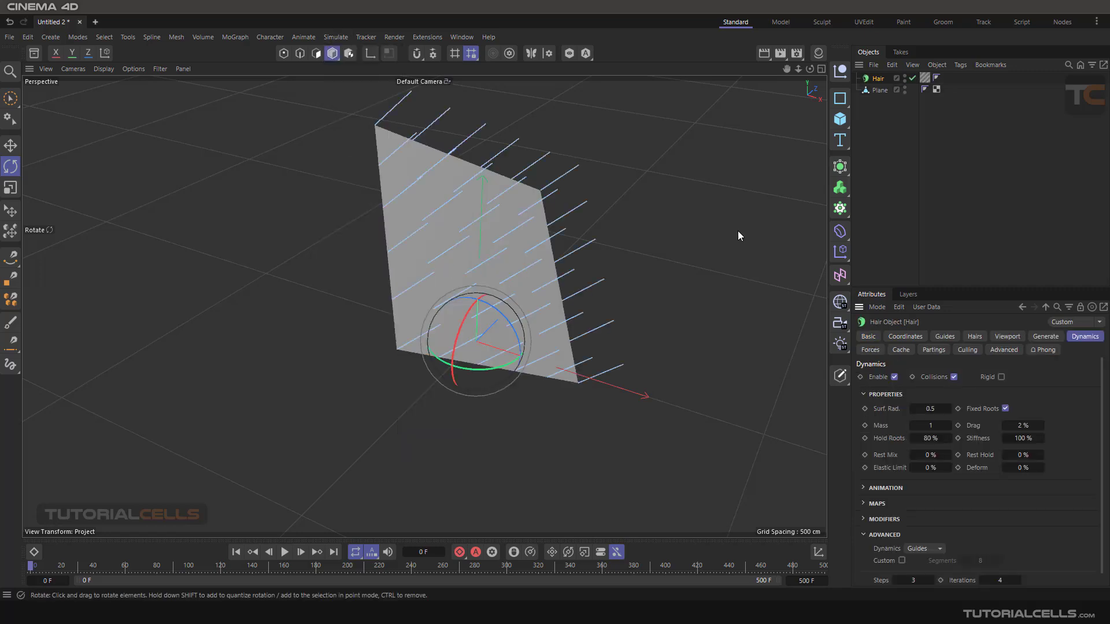
{"action": "left_click_drag", "start_coordinate": [577, 268], "coordinate": [538, 295]}
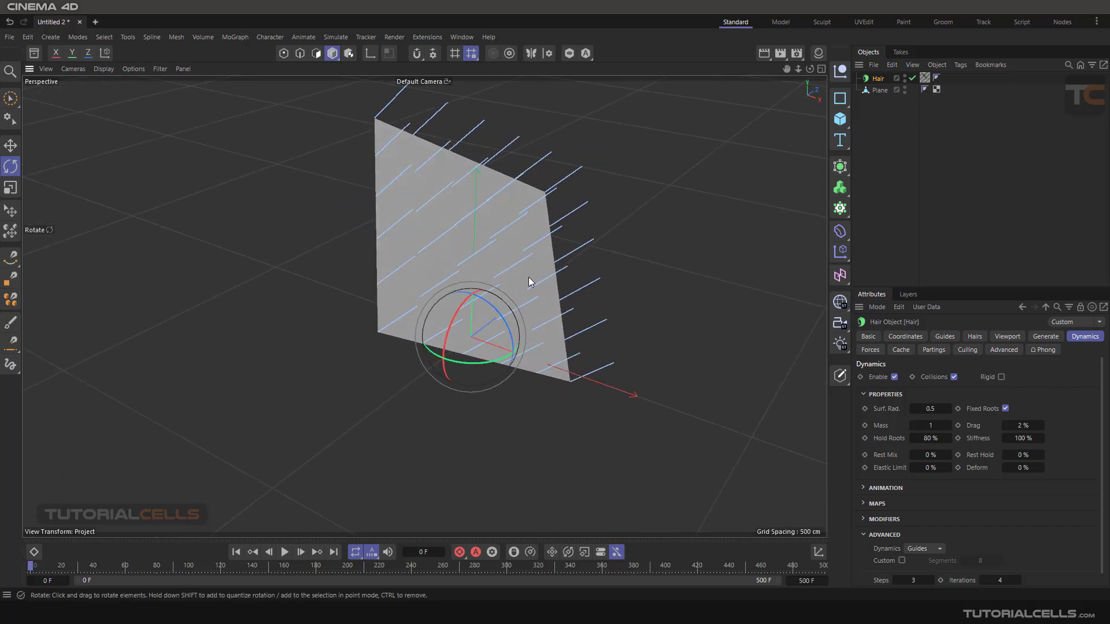
{"action": "middle_click_drag", "start_coordinate": [522, 286], "coordinate": [533, 312], "text": "alt"}
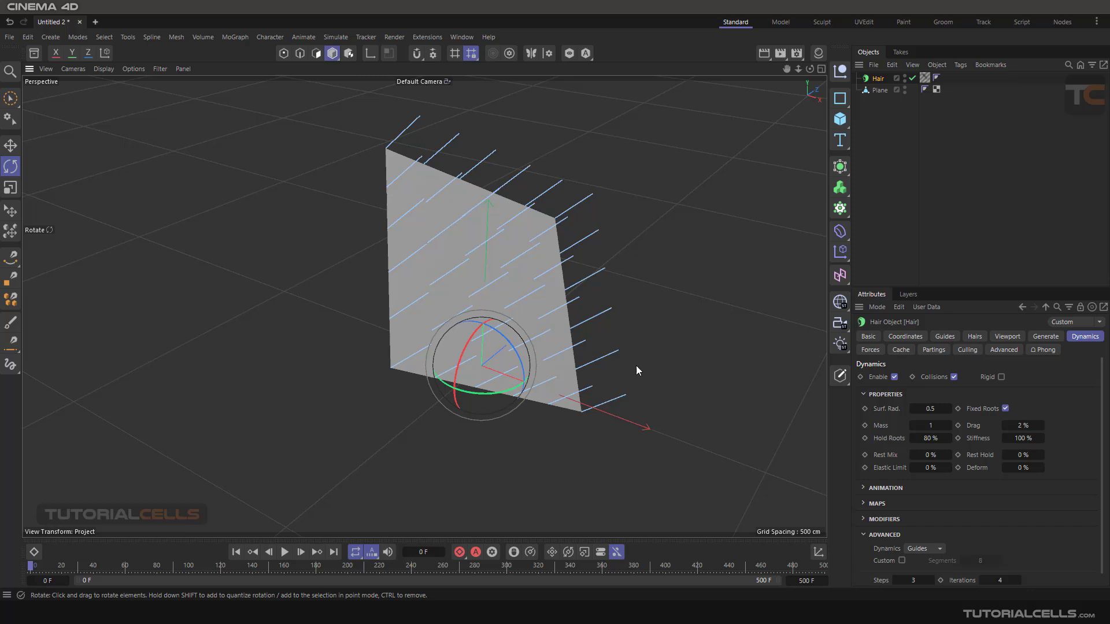
- Set the length of the hair guides to 160 cm
{"action": "left_click", "coordinate": [944, 337]}
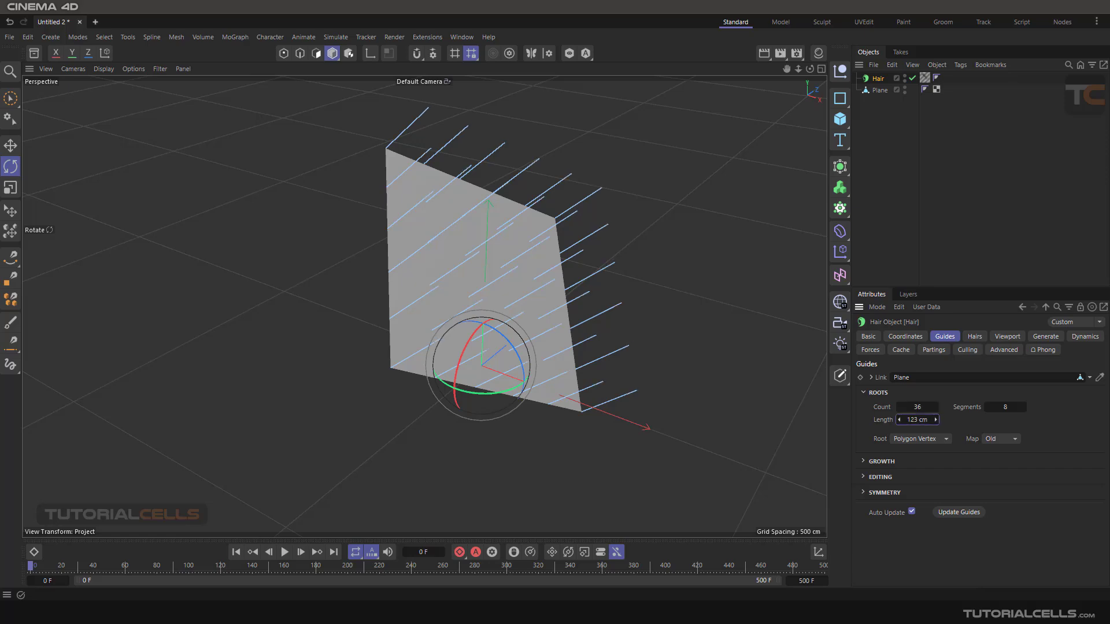
{"action": "left_click_drag", "start_coordinate": [936, 420], "coordinate": [937, 420]}
{"action": "left_click_drag", "start_coordinate": [592, 237], "coordinate": [415, 142], "text": "alt"}
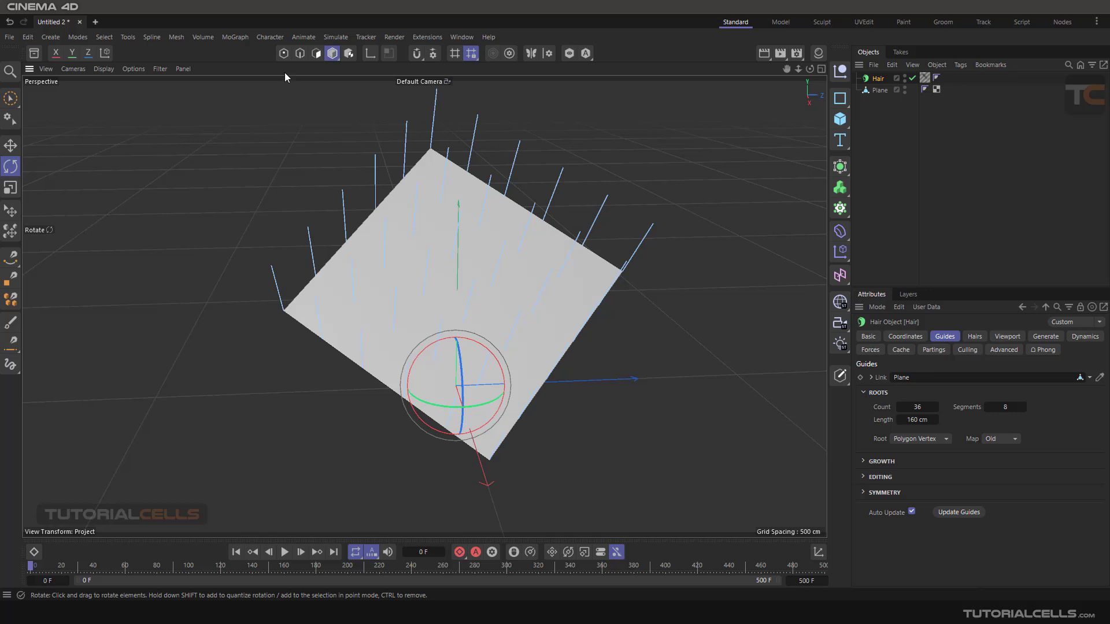
- Use hair Brush Selection to select and delete the guides along the plane's outer edges
{"action": "left_click", "coordinate": [336, 37]}
{"action": "mouse_move", "coordinate": [374, 244]}
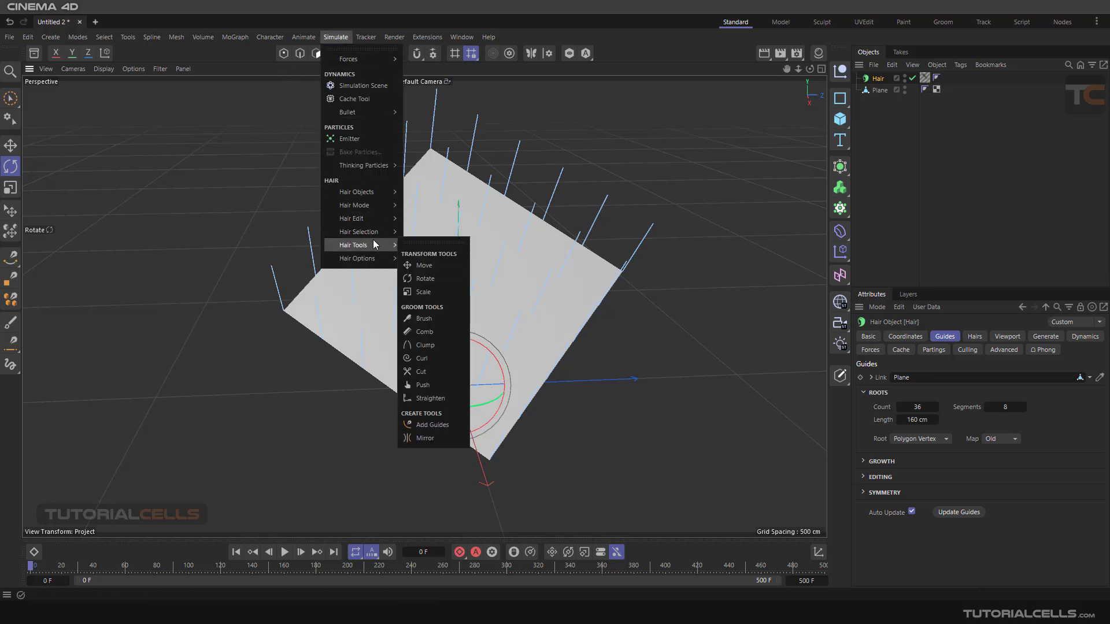
{"action": "left_click", "coordinate": [428, 241]}
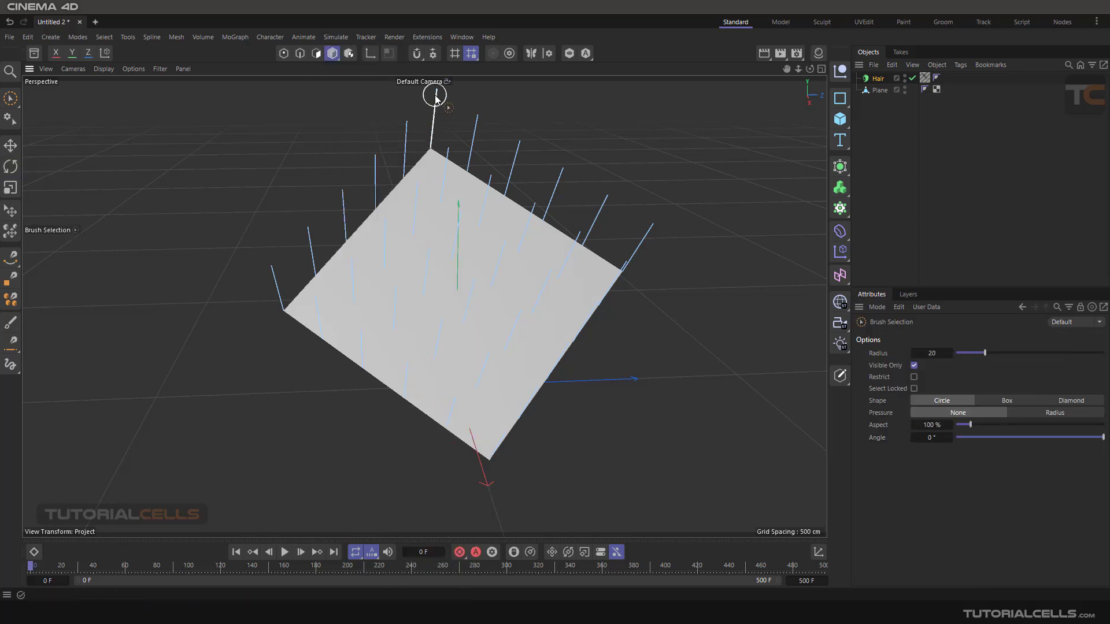
{"action": "left_click_drag", "start_coordinate": [435, 96], "coordinate": [358, 171]}
{"action": "left_click_drag", "start_coordinate": [318, 207], "coordinate": [246, 270]}
{"action": "key", "text": "Delete"}
{"action": "left_click_drag", "start_coordinate": [309, 252], "coordinate": [407, 232], "text": "alt"}
{"action": "mouse_move", "coordinate": [460, 114]}
{"action": "left_mouse_down"}
{"action": "mouse_move", "coordinate": [485, 117]}
{"action": "mouse_move", "coordinate": [652, 210]}
{"action": "mouse_move", "coordinate": [617, 414]}
{"action": "mouse_move", "coordinate": [640, 446]}
{"action": "left_mouse_up"}
{"action": "key", "text": "Delete"}
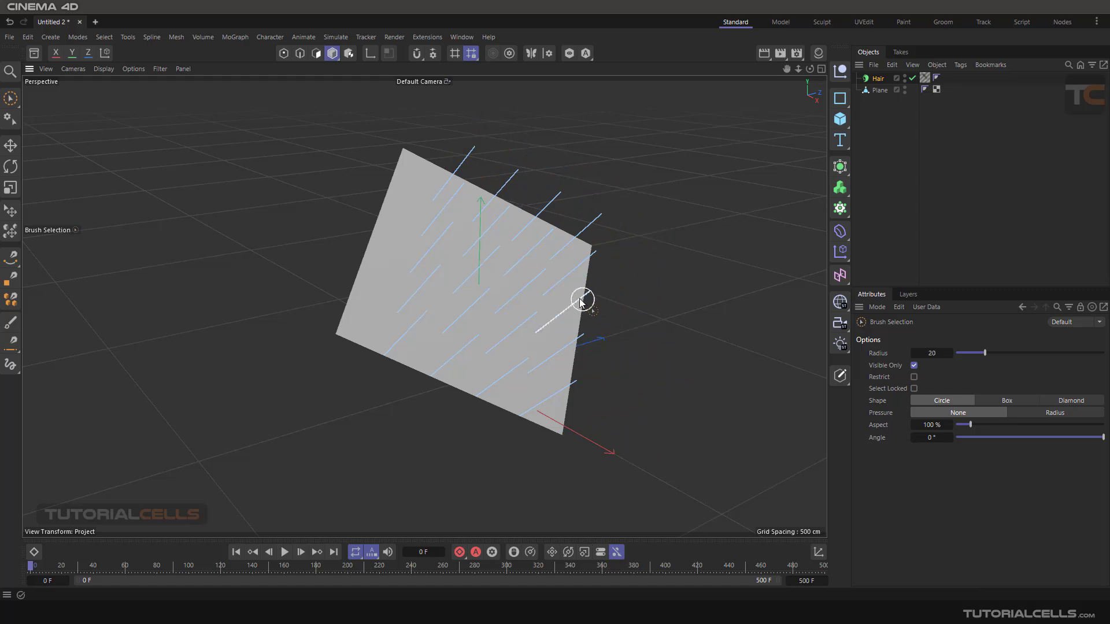
- Select and delete the remaining border guides, keeping only the guides in the plane's interior
{"action": "mouse_move", "coordinate": [582, 298]}
{"action": "left_mouse_down", "text": "alt"}
{"action": "mouse_move", "coordinate": [491, 272]}
{"action": "mouse_move", "coordinate": [391, 288]}
{"action": "left_mouse_up", "text": "alt"}
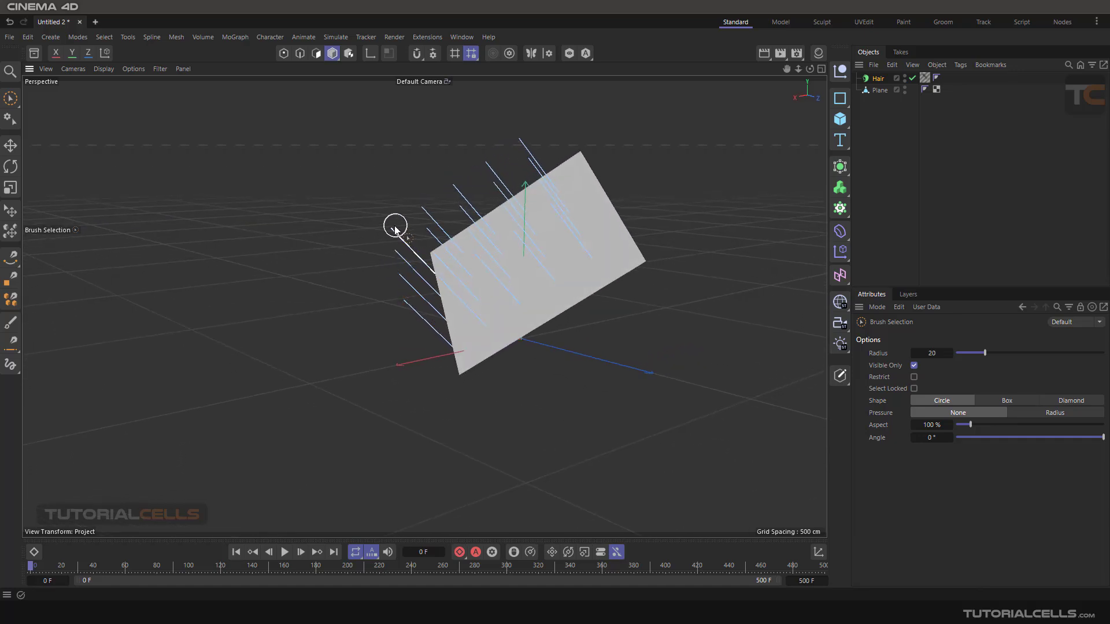
{"action": "mouse_move", "coordinate": [391, 228]}
{"action": "left_mouse_down"}
{"action": "mouse_move", "coordinate": [406, 320]}
{"action": "mouse_move", "coordinate": [560, 320]}
{"action": "mouse_move", "coordinate": [501, 311]}
{"action": "left_mouse_up"}
{"action": "key", "text": "Delete"}
{"action": "middle_click_drag", "start_coordinate": [416, 267], "coordinate": [669, 343], "text": "alt"}
{"action": "scroll", "coordinate": [605, 312], "scroll_direction": "up", "scroll_amount": 5}
{"action": "middle_click_drag", "start_coordinate": [586, 311], "coordinate": [456, 295], "text": "alt"}
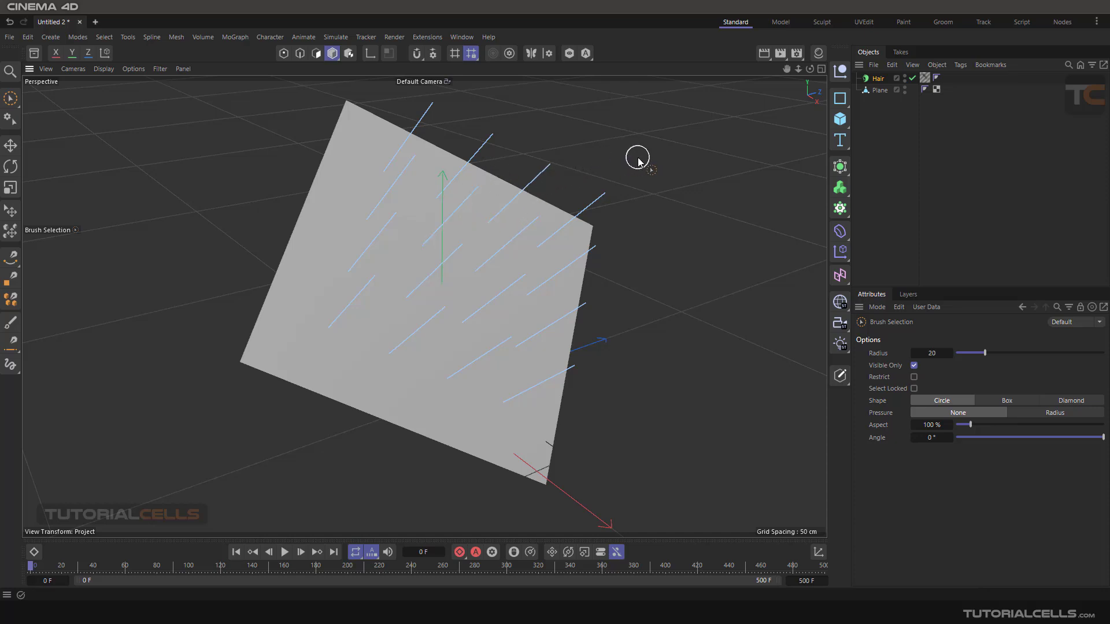
- Play the animation with the Hair object selected and examine from several angles how the guides fall
{"action": "left_click", "coordinate": [14, 149]}
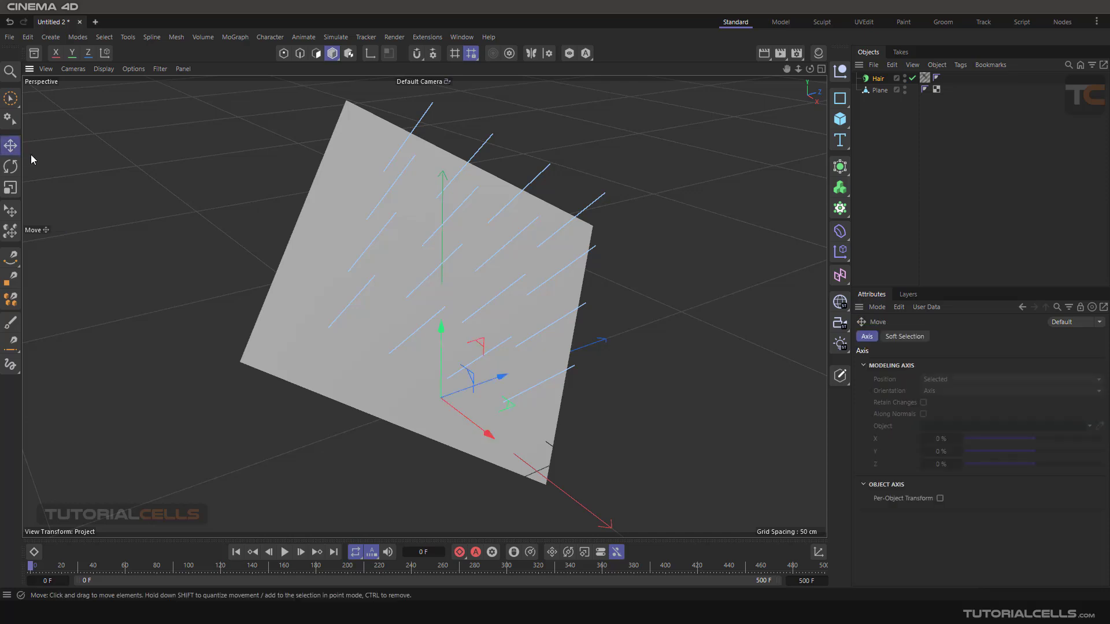
{"action": "left_click", "coordinate": [878, 158]}
{"action": "left_click", "coordinate": [878, 78]}
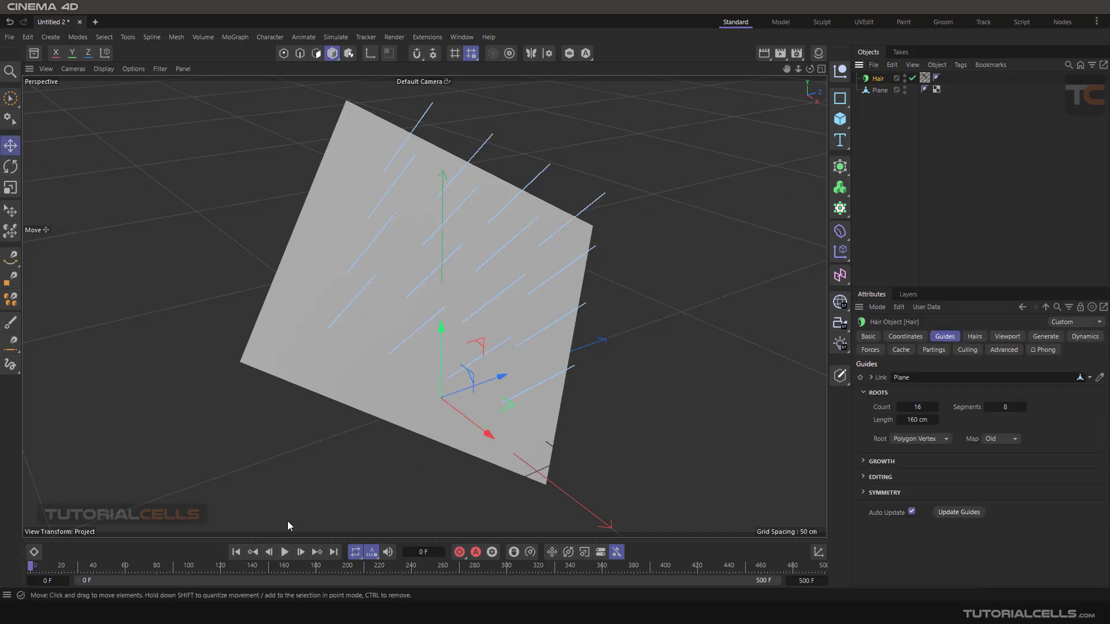
{"action": "left_click", "coordinate": [285, 552]}
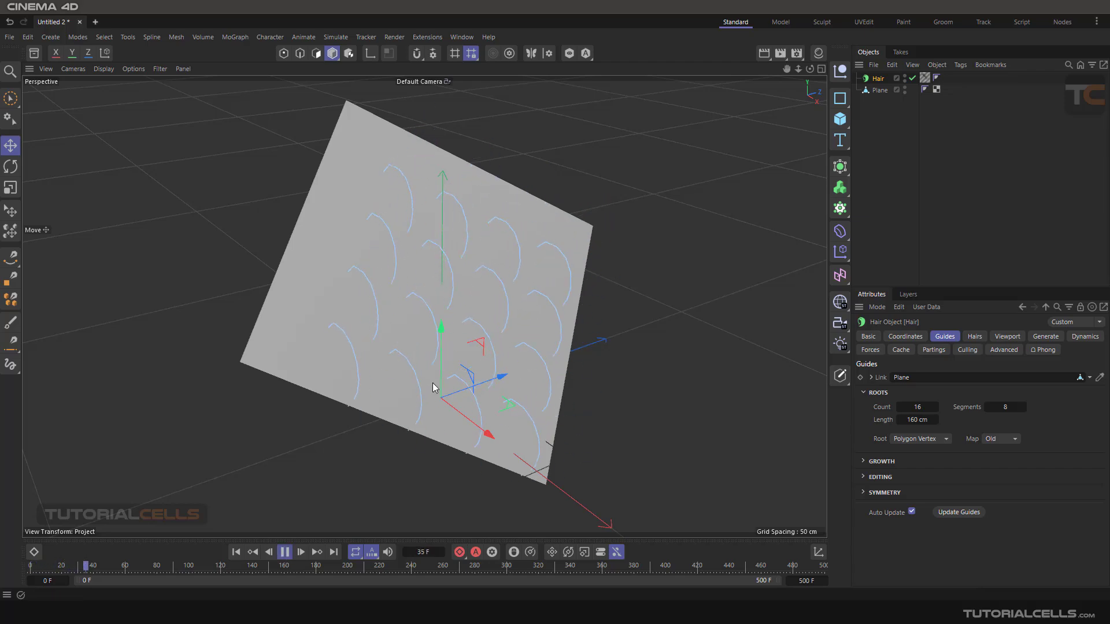
{"action": "left_click_drag", "start_coordinate": [435, 386], "coordinate": [430, 334], "text": "alt"}
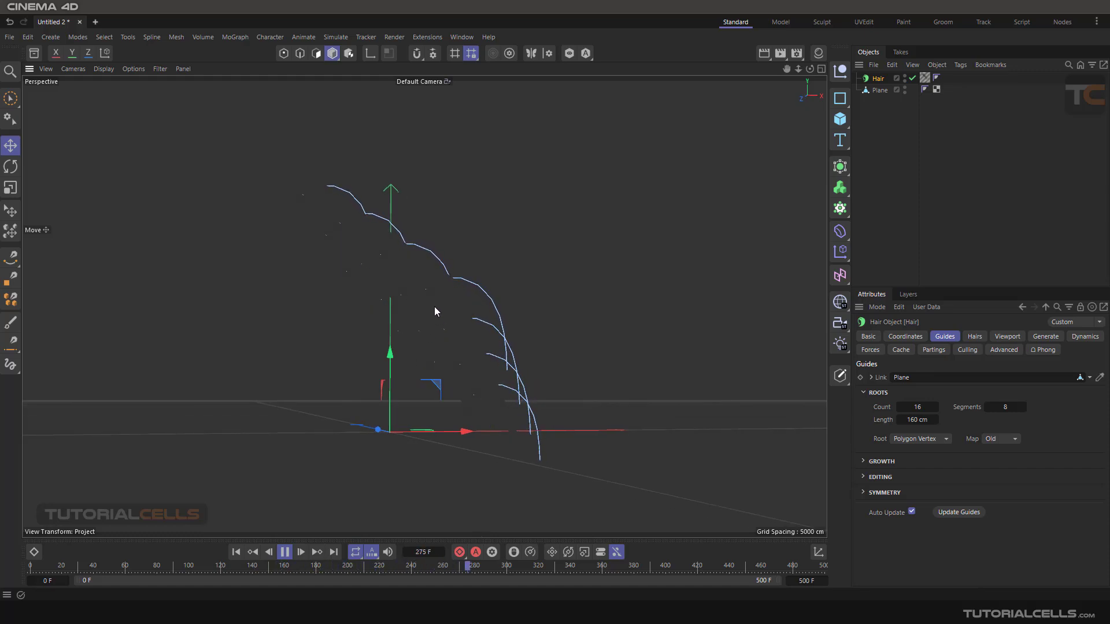
{"action": "left_click_drag", "start_coordinate": [461, 314], "coordinate": [567, 304], "text": "alt"}
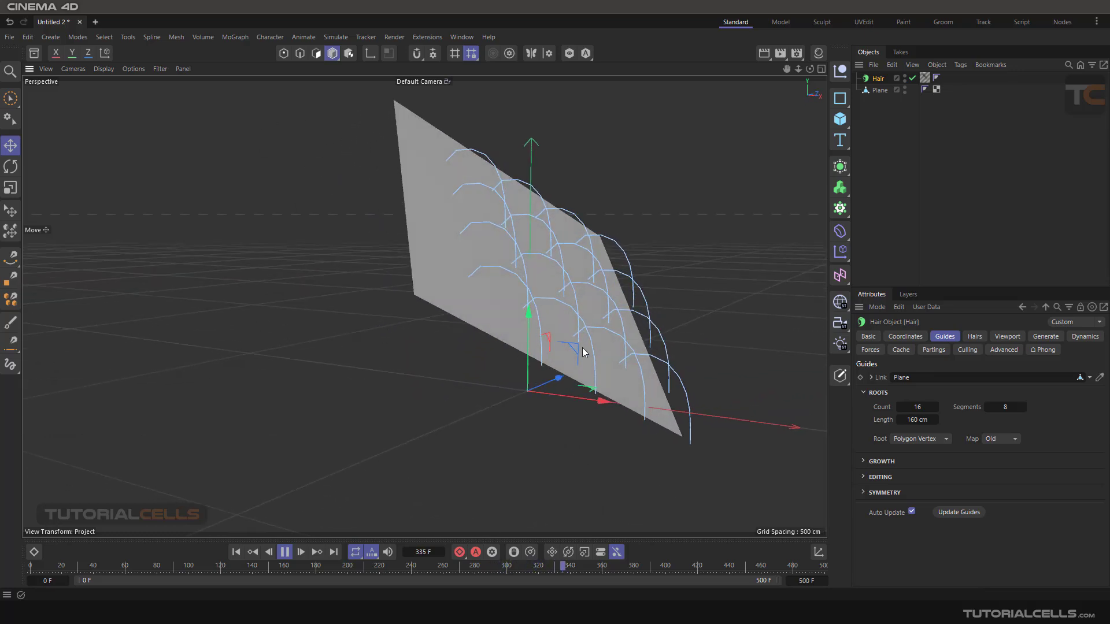
{"action": "left_click_drag", "start_coordinate": [584, 352], "coordinate": [508, 348], "text": "alt"}
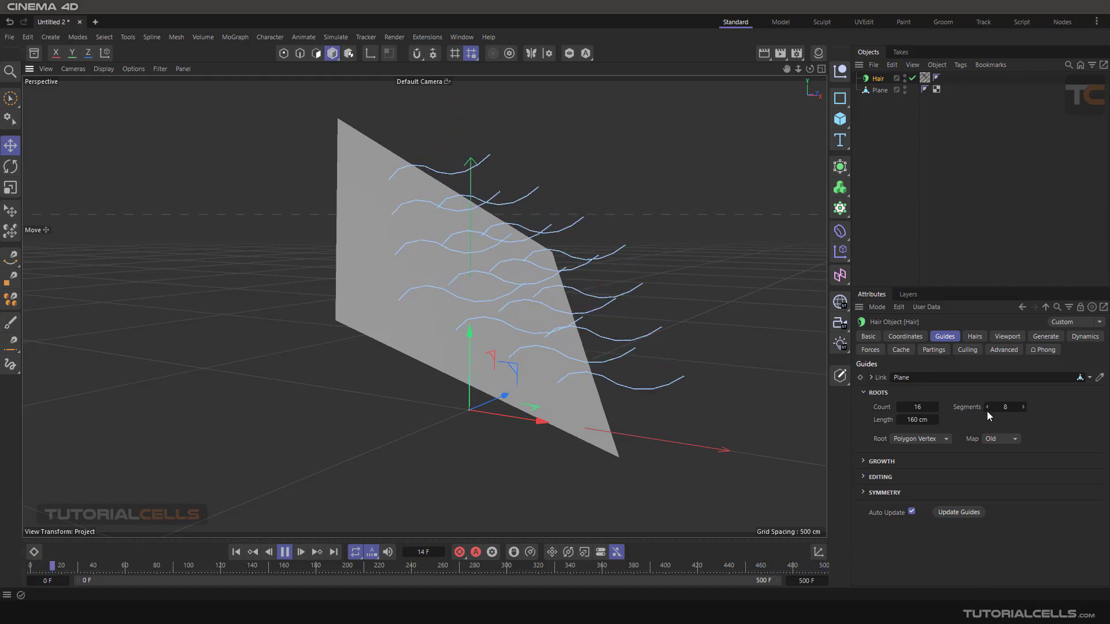
- Raise the number of segments of the hair guides to 15
{"action": "left_click", "coordinate": [1024, 410]}
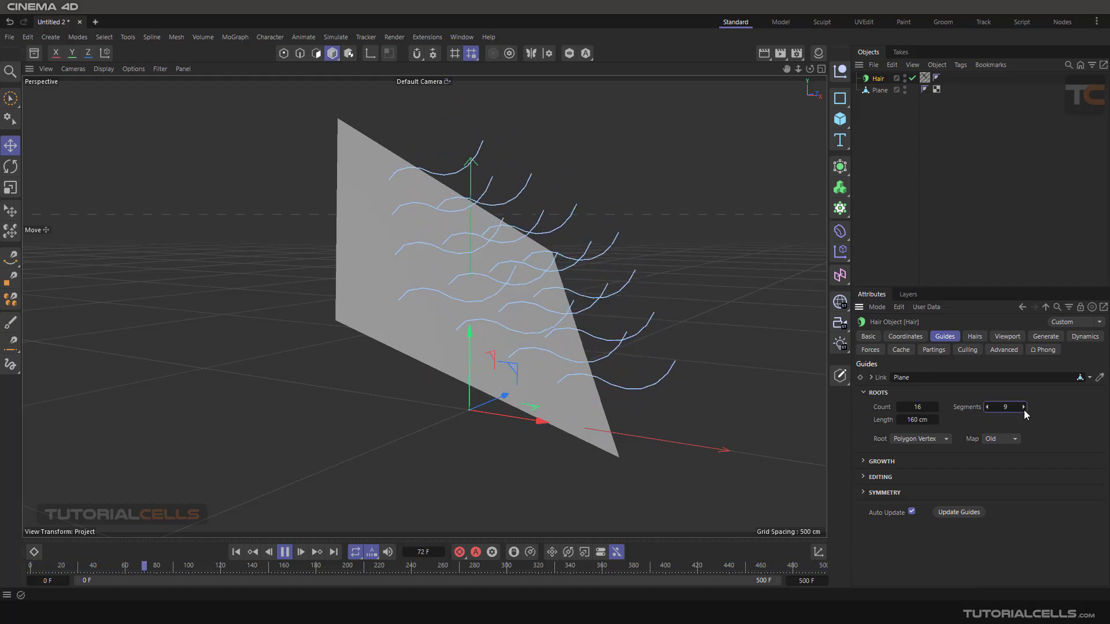
{"action": "left_click", "coordinate": [1024, 410]}
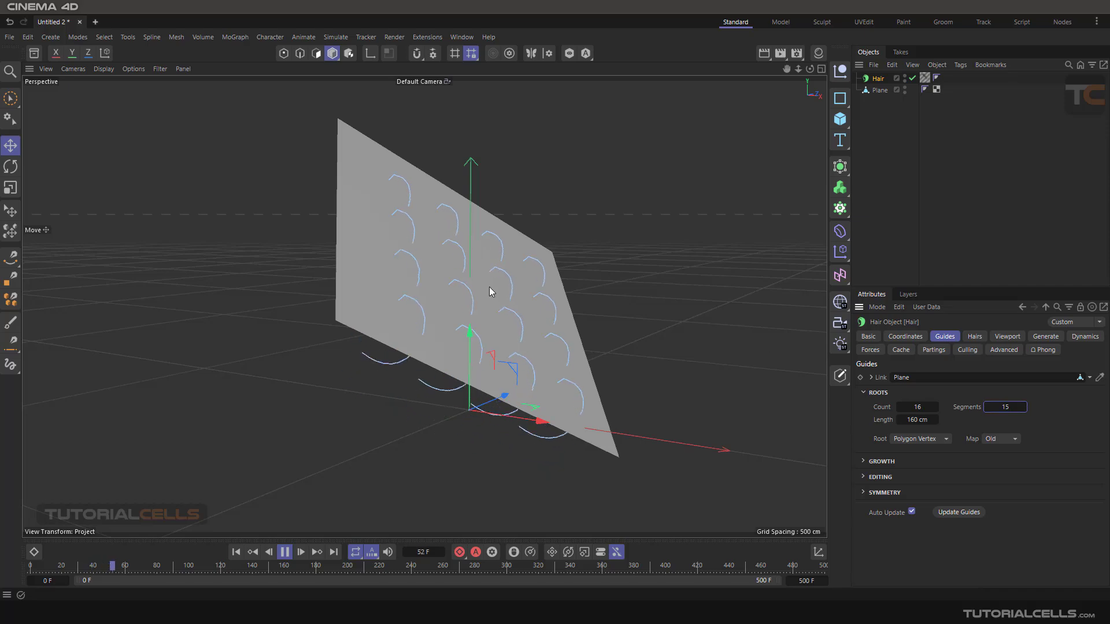
{"action": "left_click_drag", "start_coordinate": [489, 292], "coordinate": [438, 340], "text": "alt"}
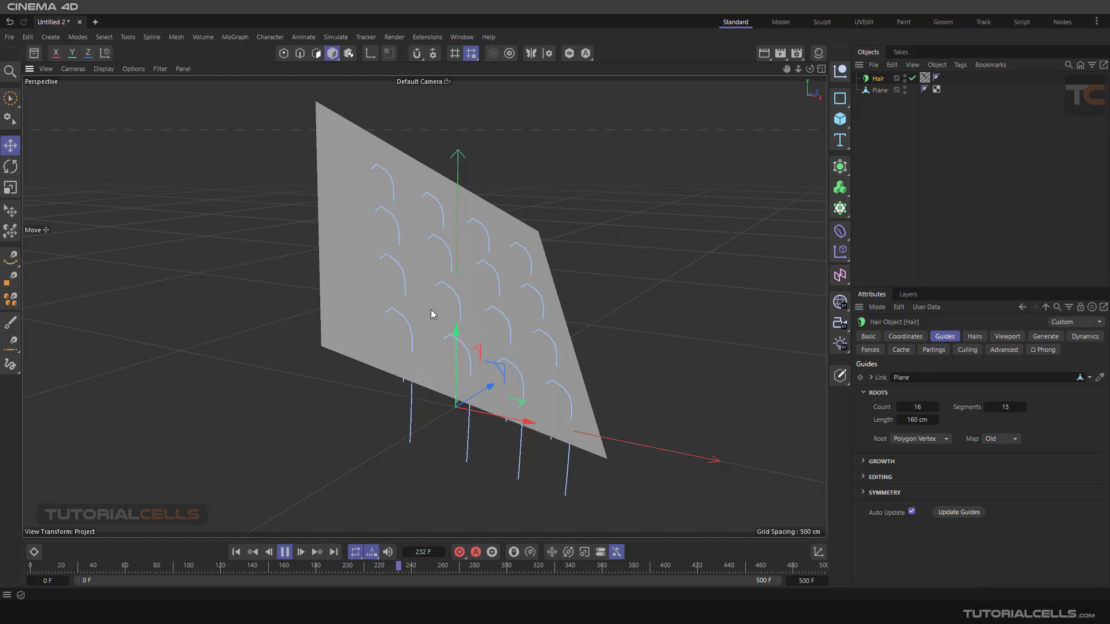
{"action": "left_click", "coordinate": [960, 65]}
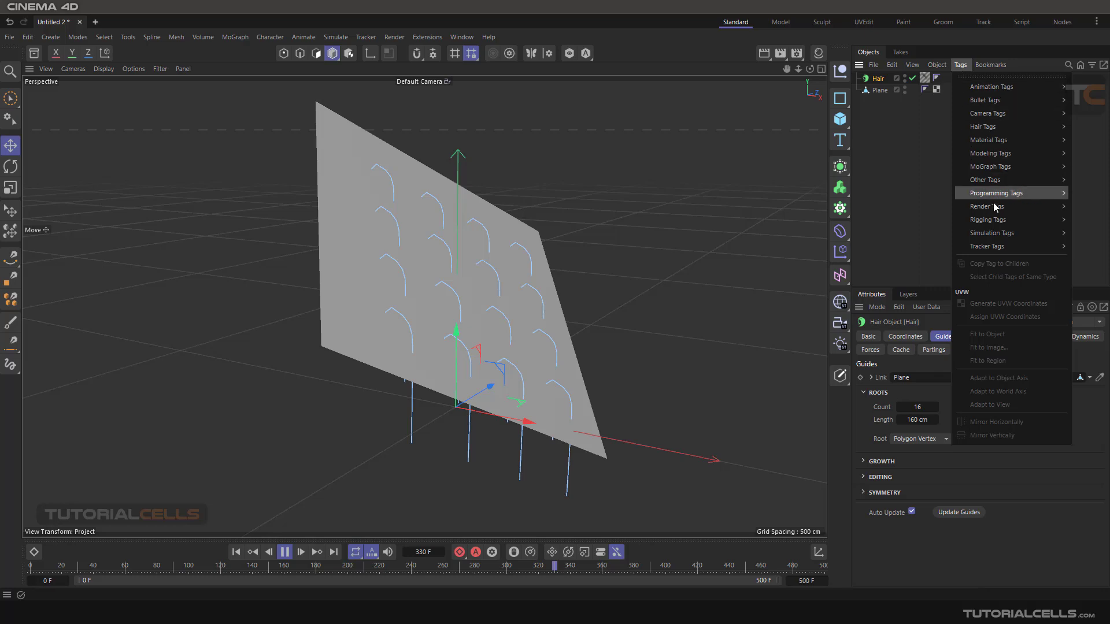
{"action": "mouse_move", "coordinate": [983, 127]}
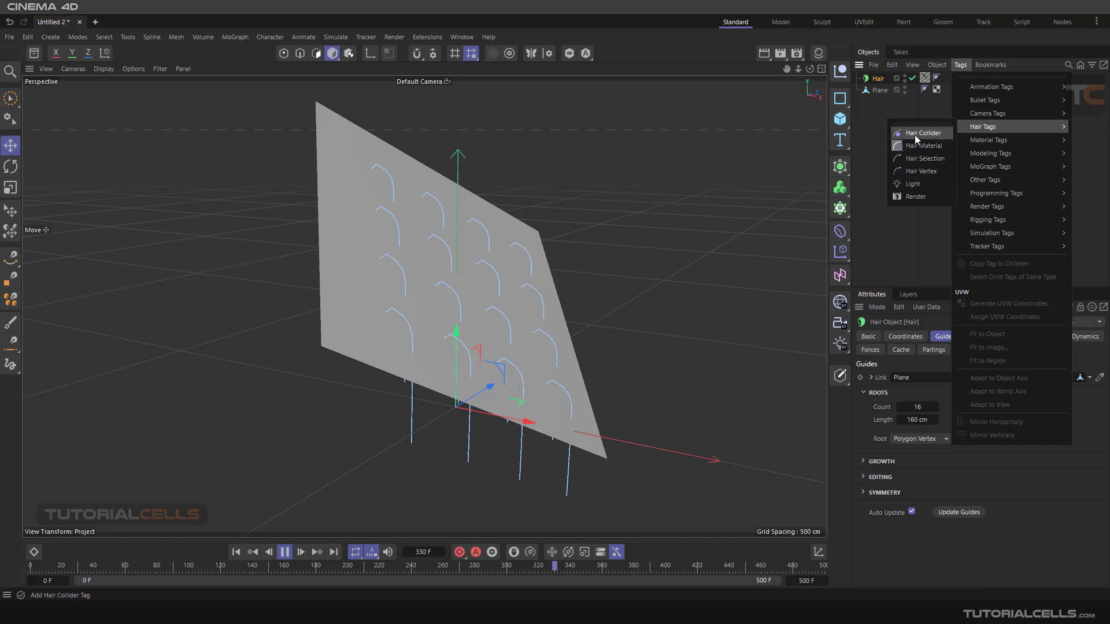
{"action": "left_click", "coordinate": [869, 144]}
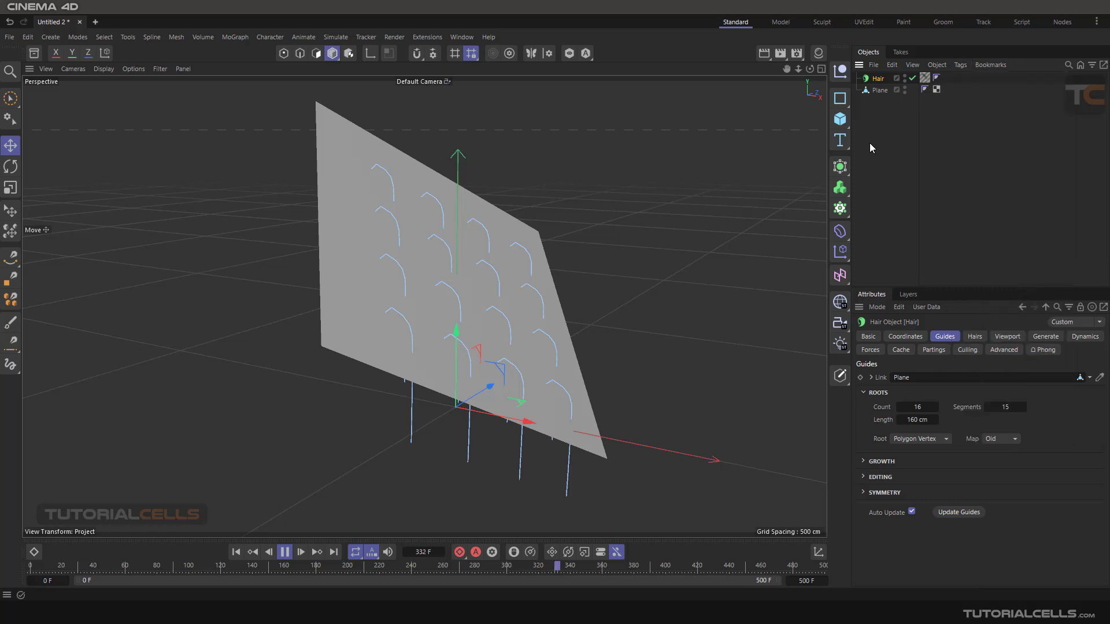
{"action": "left_click", "coordinate": [878, 90]}
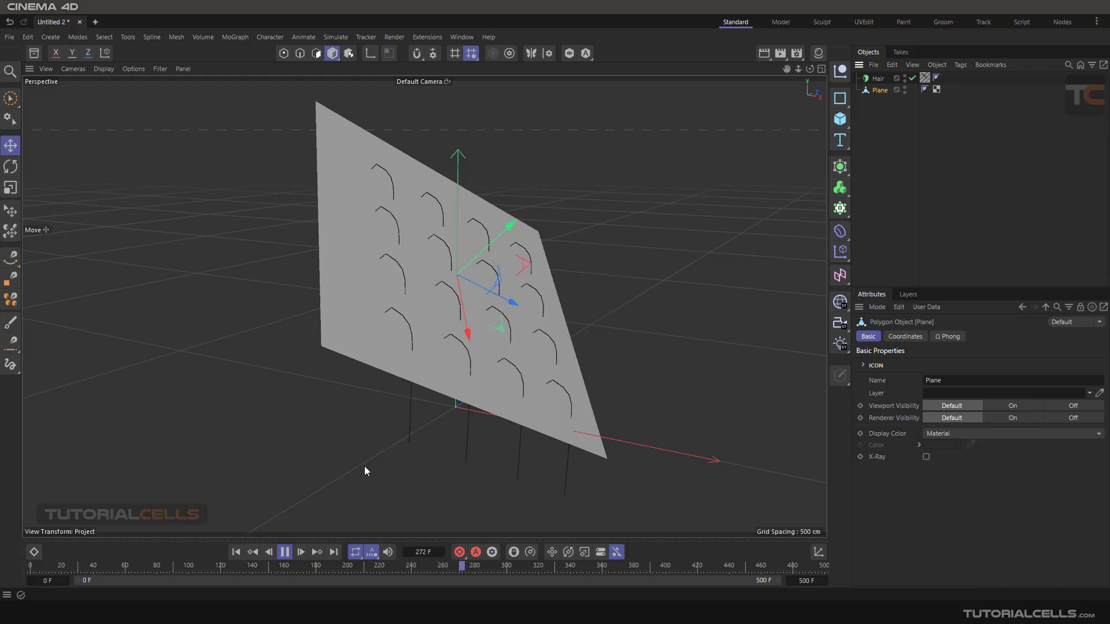
- Stop the playback, return the animation to its first frame and reselect the Hair object
{"action": "left_click", "coordinate": [268, 552]}
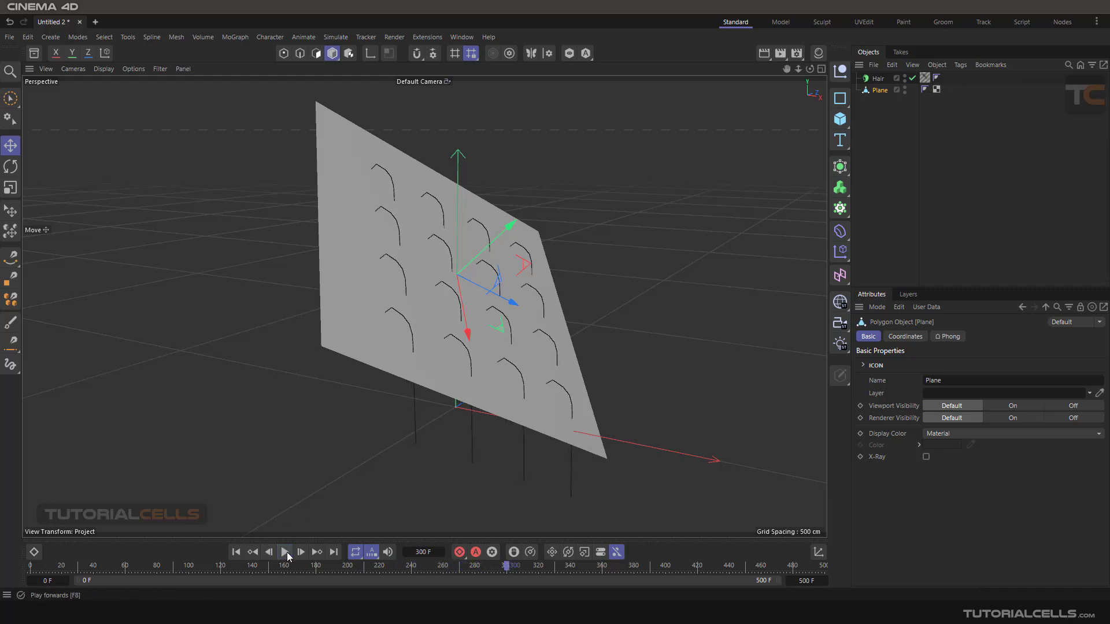
{"action": "left_click", "coordinate": [236, 552]}
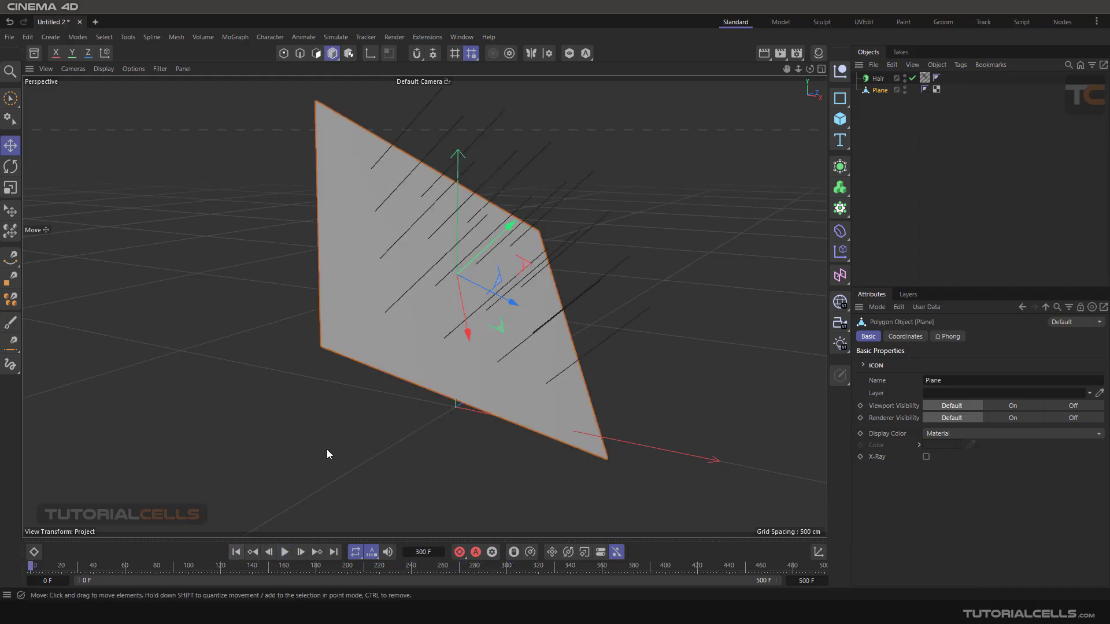
{"action": "left_click", "coordinate": [877, 78]}
{"action": "mouse_move", "coordinate": [536, 260]}
{"action": "left_mouse_down", "text": "alt"}
{"action": "mouse_move", "coordinate": [433, 266]}
{"action": "mouse_move", "coordinate": [351, 250]}
{"action": "mouse_move", "coordinate": [514, 243]}
{"action": "mouse_move", "coordinate": [519, 278]}
{"action": "mouse_move", "coordinate": [506, 268]}
{"action": "mouse_move", "coordinate": [511, 277]}
{"action": "mouse_move", "coordinate": [518, 265]}
{"action": "mouse_move", "coordinate": [503, 268]}
{"action": "mouse_move", "coordinate": [522, 274]}
{"action": "left_mouse_up", "text": "alt"}
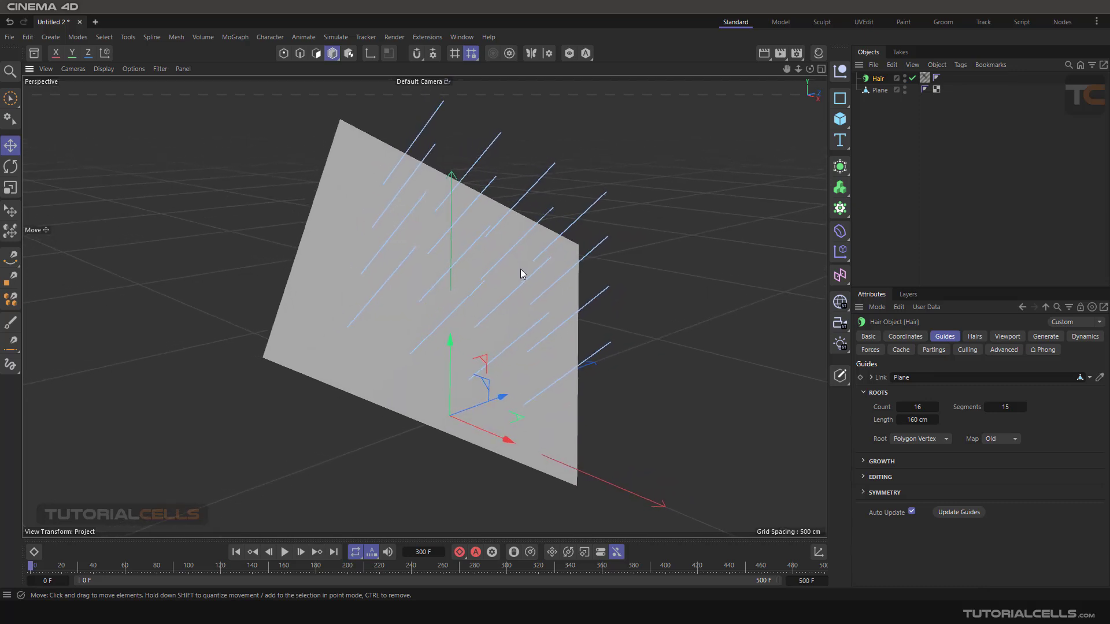
{"action": "left_click_drag", "start_coordinate": [446, 310], "coordinate": [486, 307], "text": "alt"}
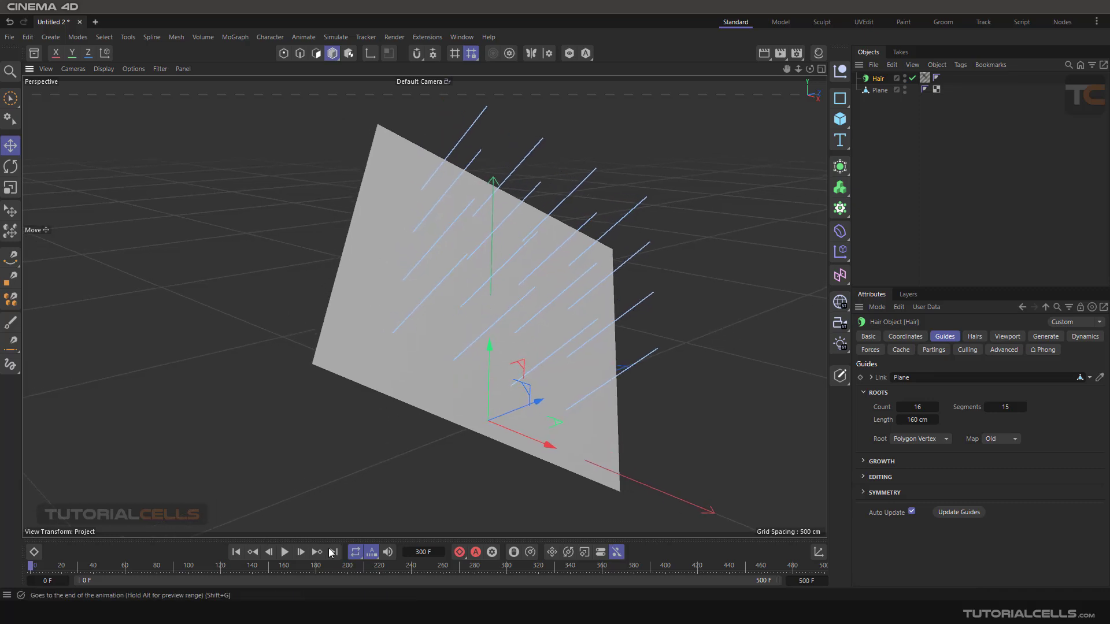
- Open the Dynamics Interaction settings for the hair
{"action": "left_click", "coordinate": [338, 36]}
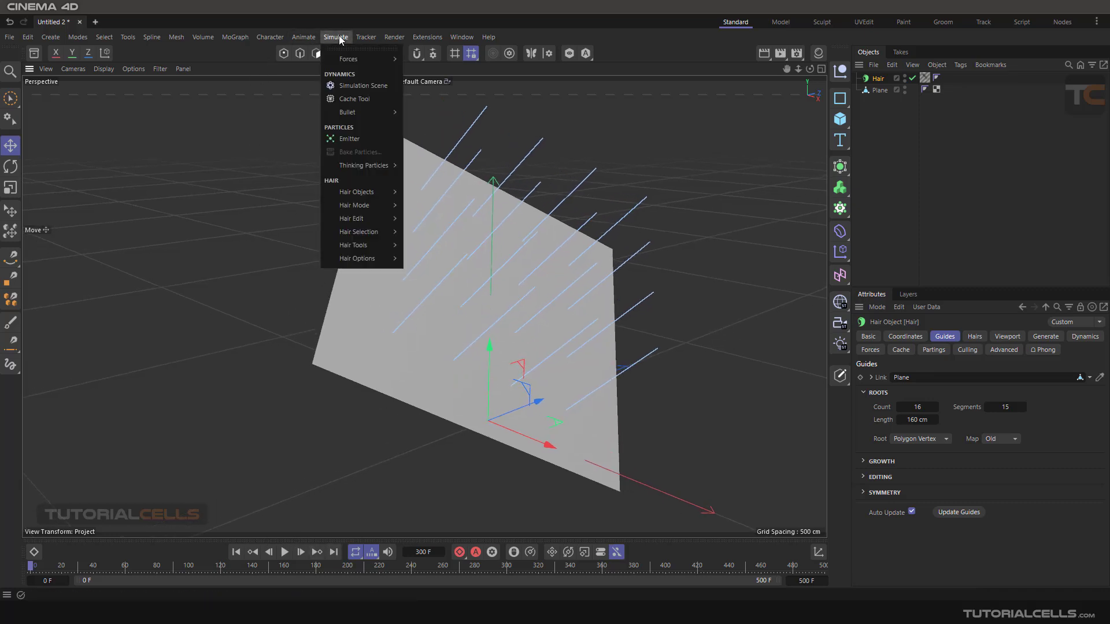
{"action": "mouse_move", "coordinate": [356, 260]}
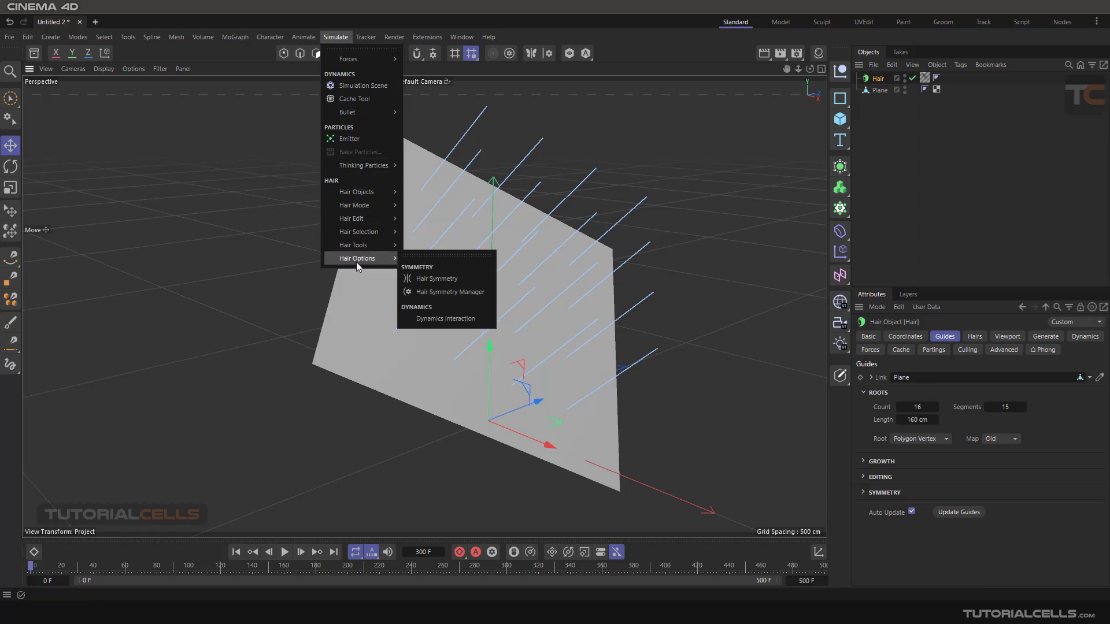
{"action": "left_click", "coordinate": [458, 320]}
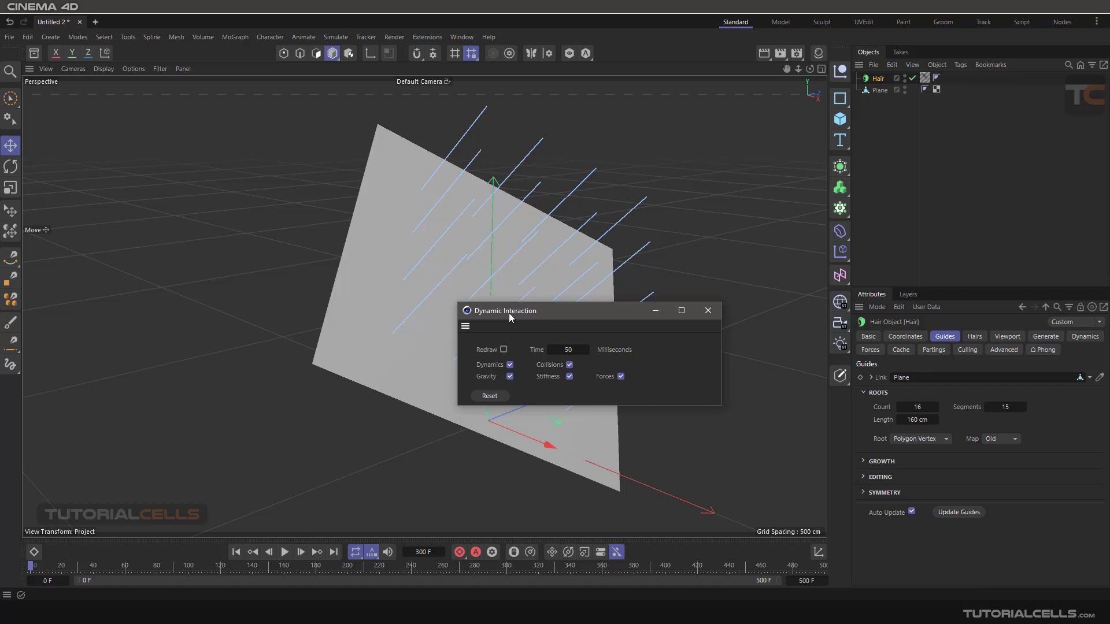
- Turn on Redraw in the Dynamic Interaction settings and examine from several angles how the guides fall
{"action": "left_click_drag", "start_coordinate": [511, 316], "coordinate": [108, 118]}
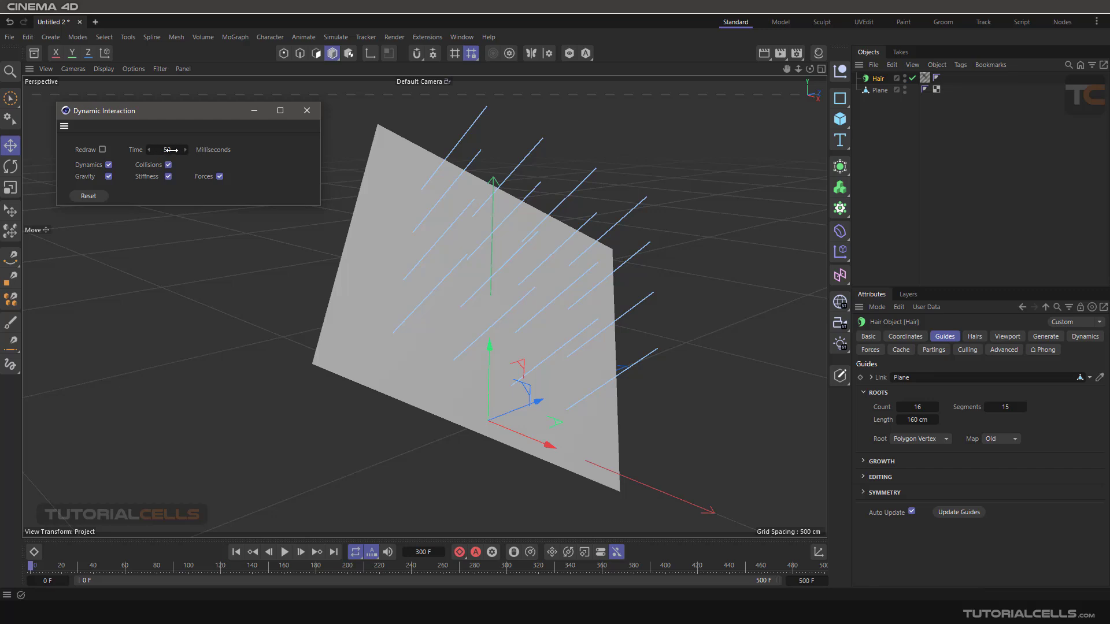
{"action": "left_click", "coordinate": [103, 151]}
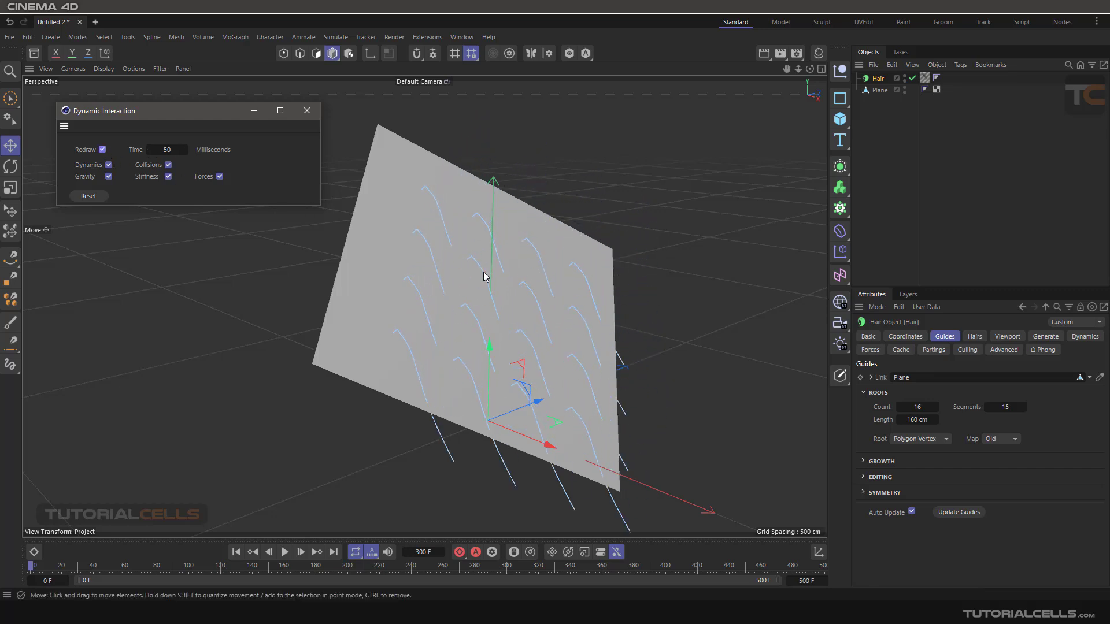
{"action": "left_click", "coordinate": [463, 298]}
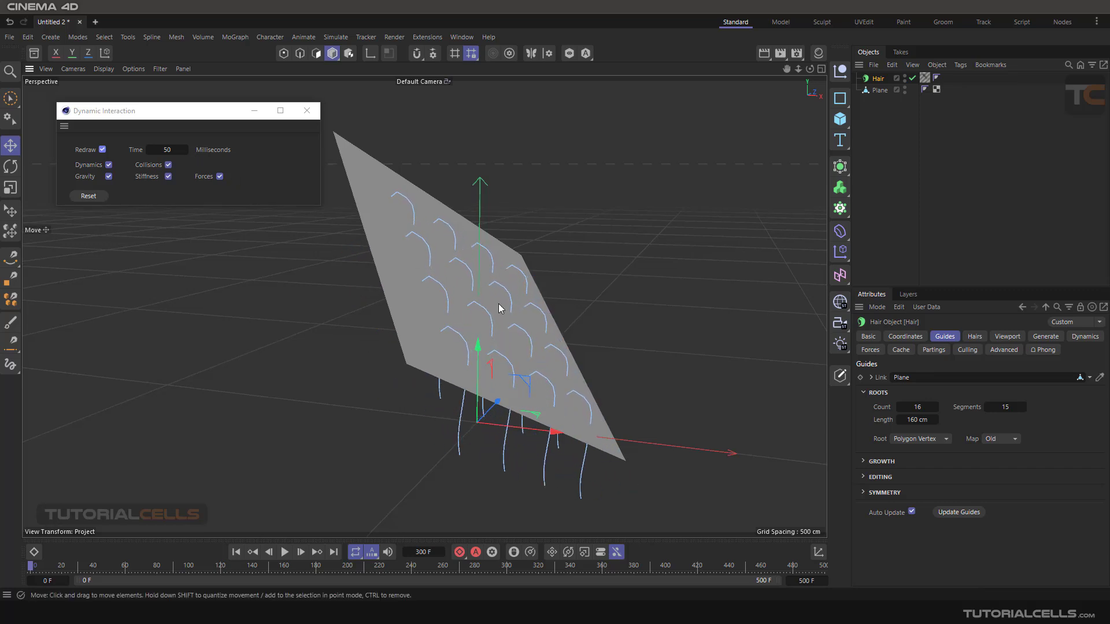
{"action": "left_click_drag", "start_coordinate": [501, 306], "coordinate": [449, 307], "text": "alt"}
{"action": "middle_click_drag", "start_coordinate": [510, 312], "coordinate": [538, 286], "text": "alt"}
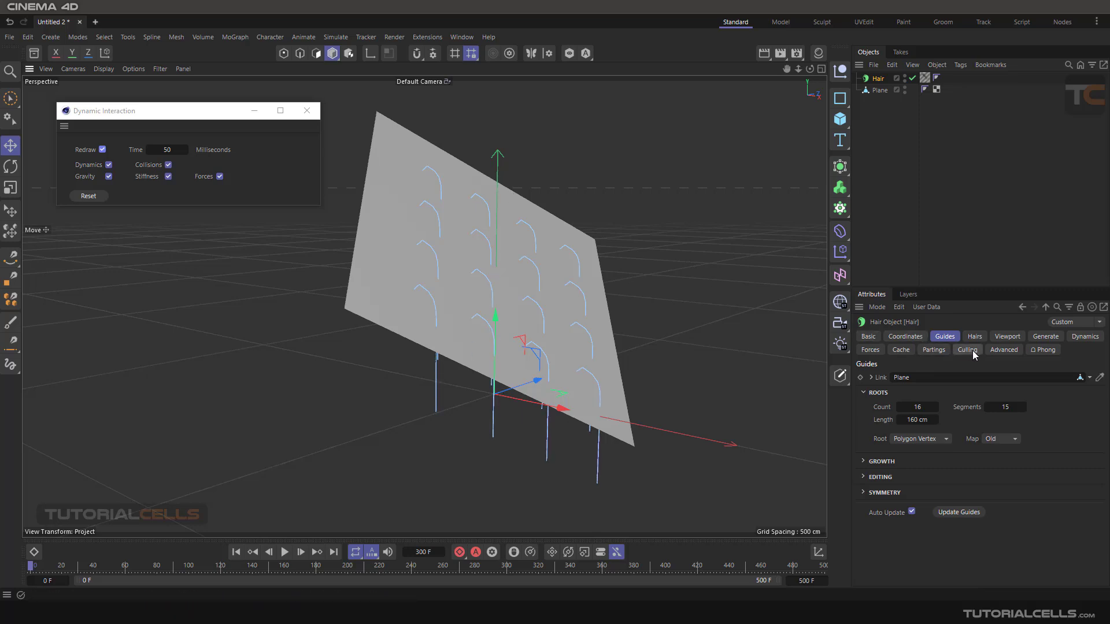
{"action": "left_click", "coordinate": [871, 349]}
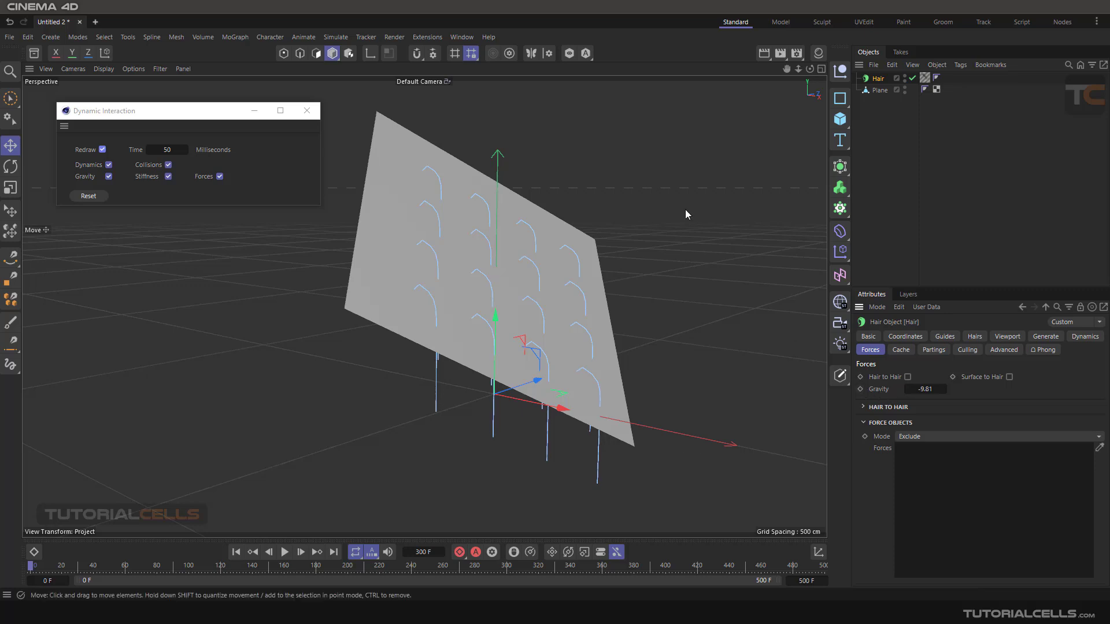
{"action": "left_click", "coordinate": [1046, 337]}
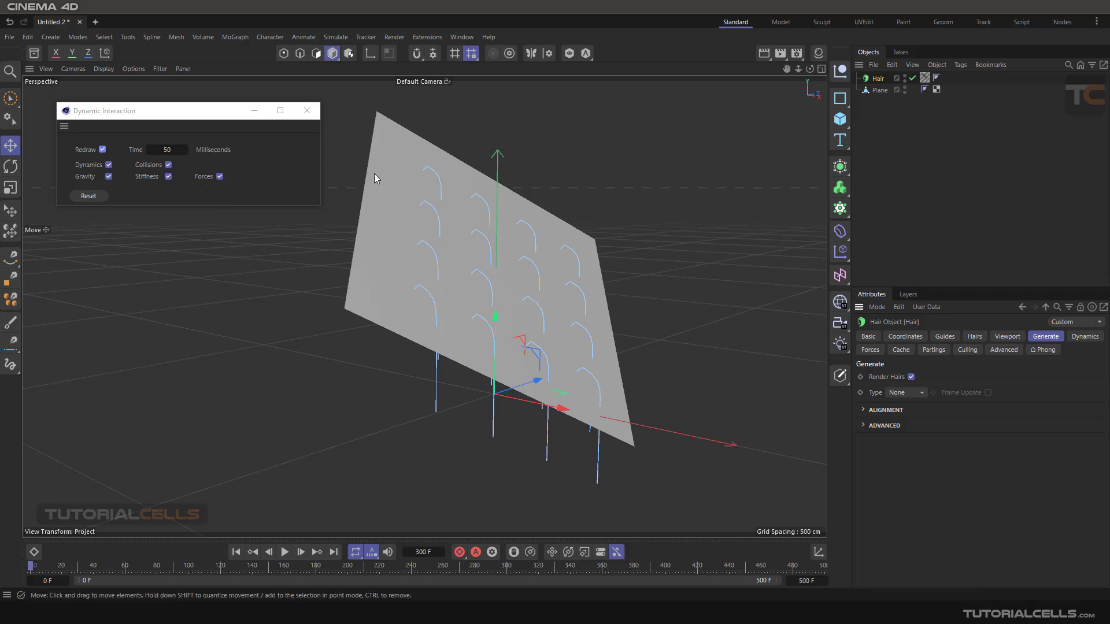
- Shift the Plane slightly downward along its Y axis, reselect the Hair object and reset the interactive dynamics
{"action": "left_click", "coordinate": [879, 90]}
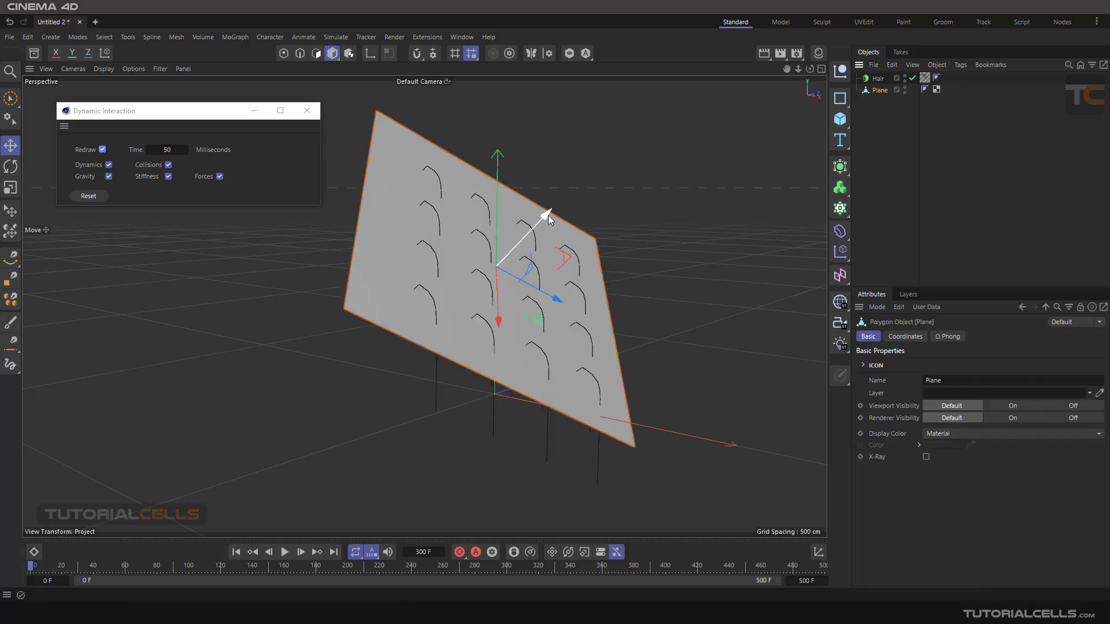
{"action": "mouse_move", "coordinate": [546, 214]}
{"action": "left_mouse_down"}
{"action": "mouse_move", "coordinate": [556, 209]}
{"action": "mouse_move", "coordinate": [536, 220]}
{"action": "mouse_move", "coordinate": [581, 191]}
{"action": "mouse_move", "coordinate": [542, 219]}
{"action": "left_mouse_up"}
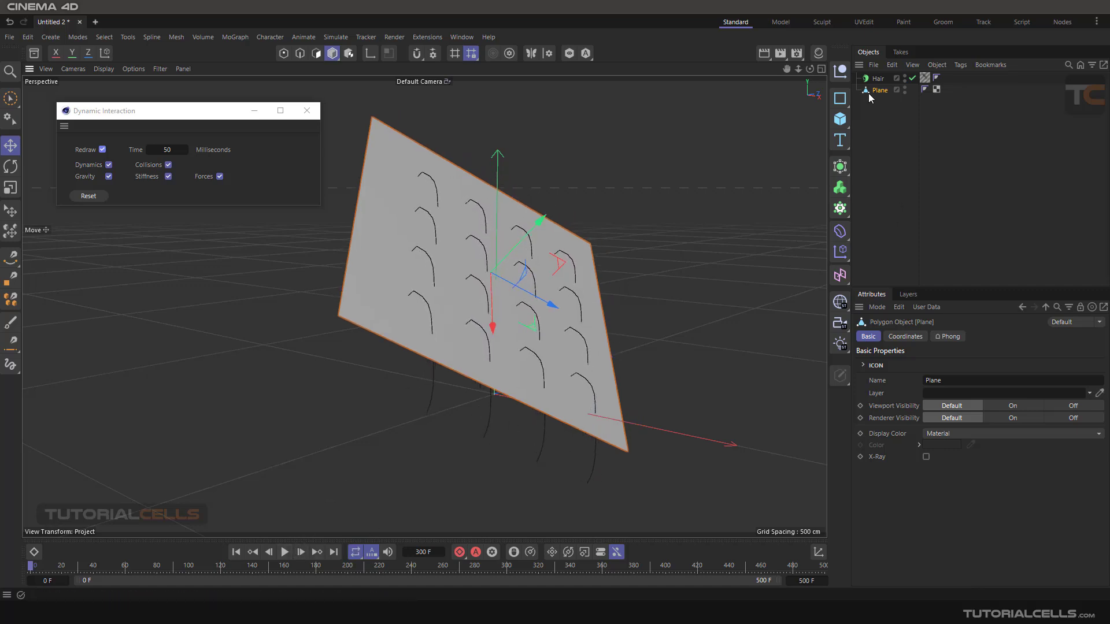
{"action": "left_click", "coordinate": [878, 79]}
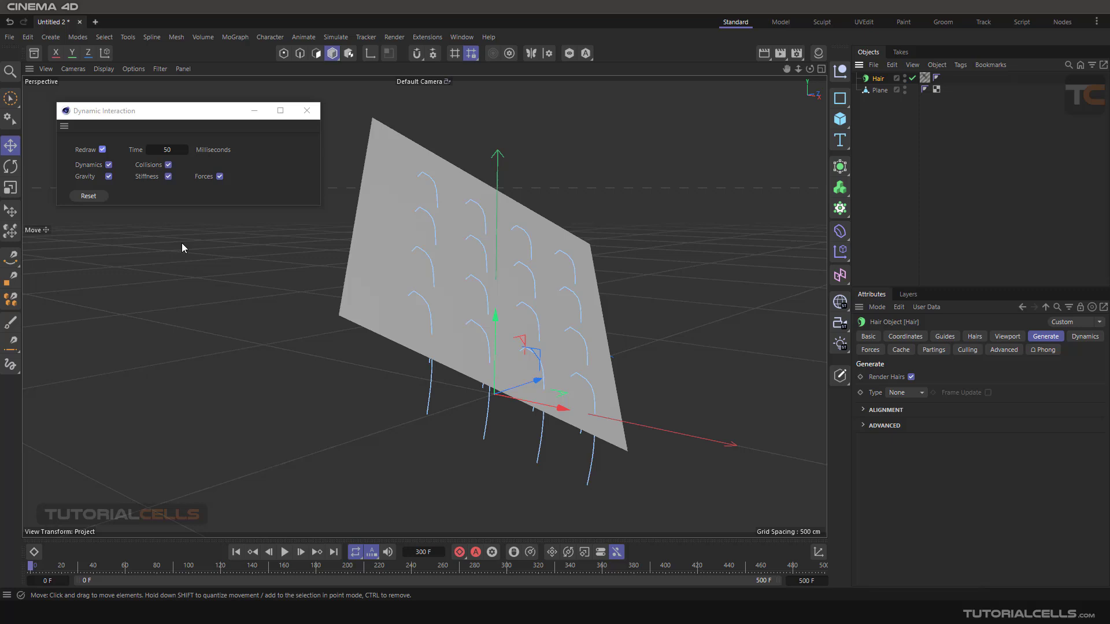
{"action": "left_click", "coordinate": [87, 197]}
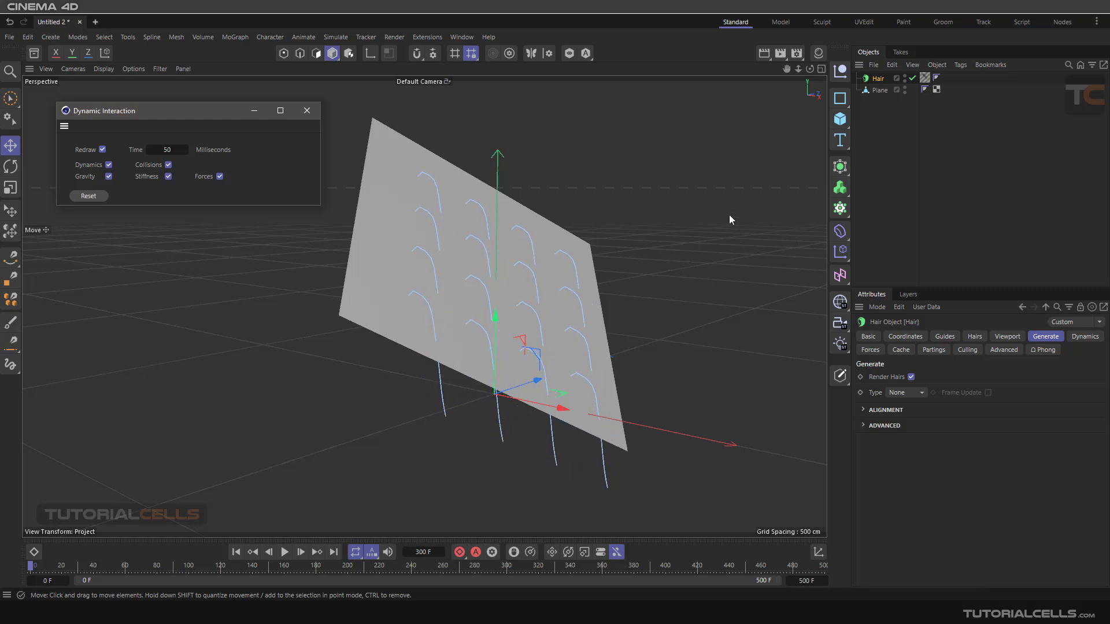
- Add a Hair Collider tag to the Plane
{"action": "left_click", "coordinate": [879, 91]}
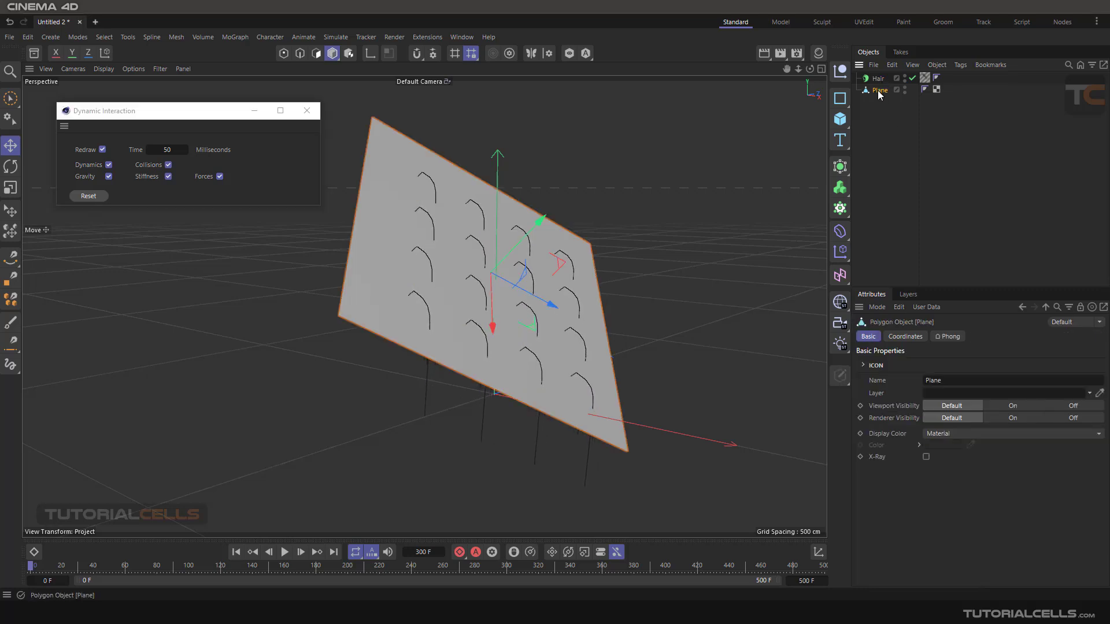
{"action": "left_click", "coordinate": [960, 65]}
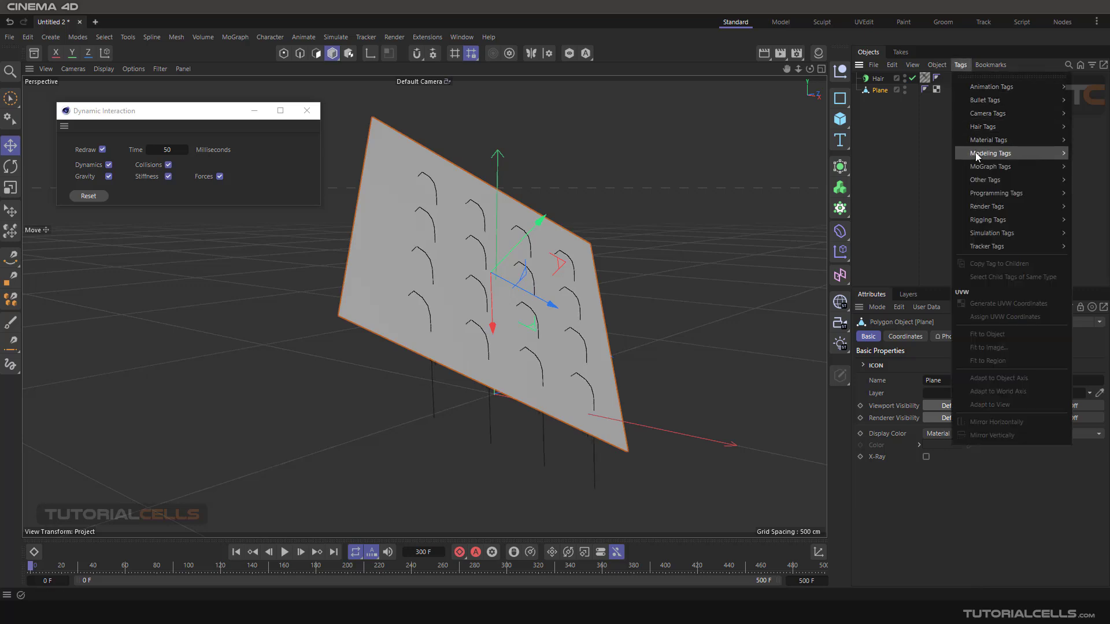
{"action": "mouse_move", "coordinate": [983, 127]}
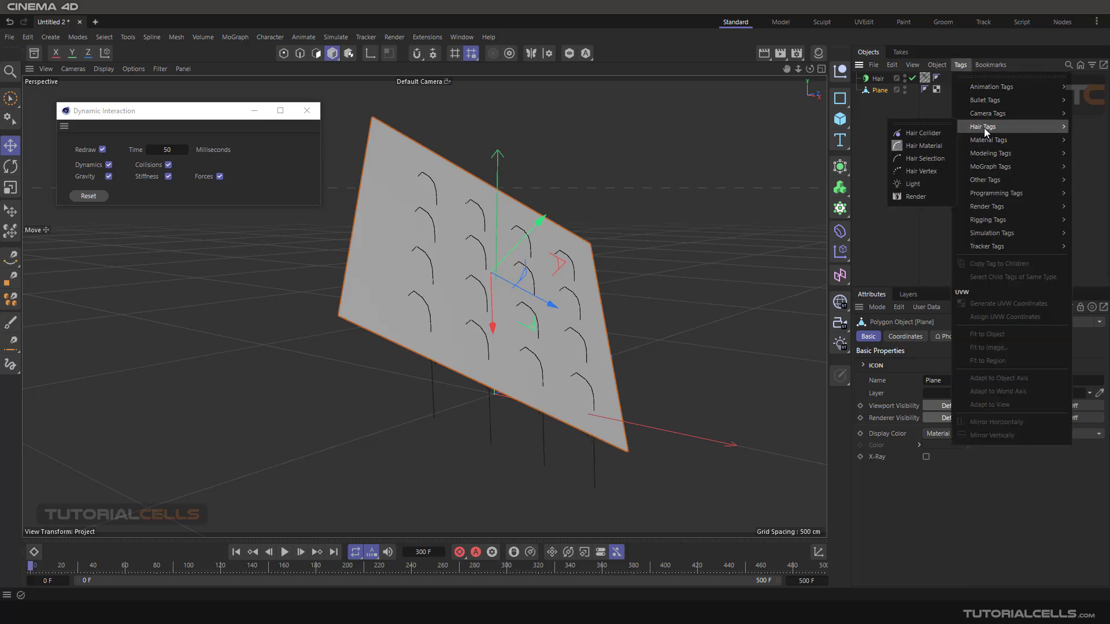
{"action": "left_click", "coordinate": [937, 134]}
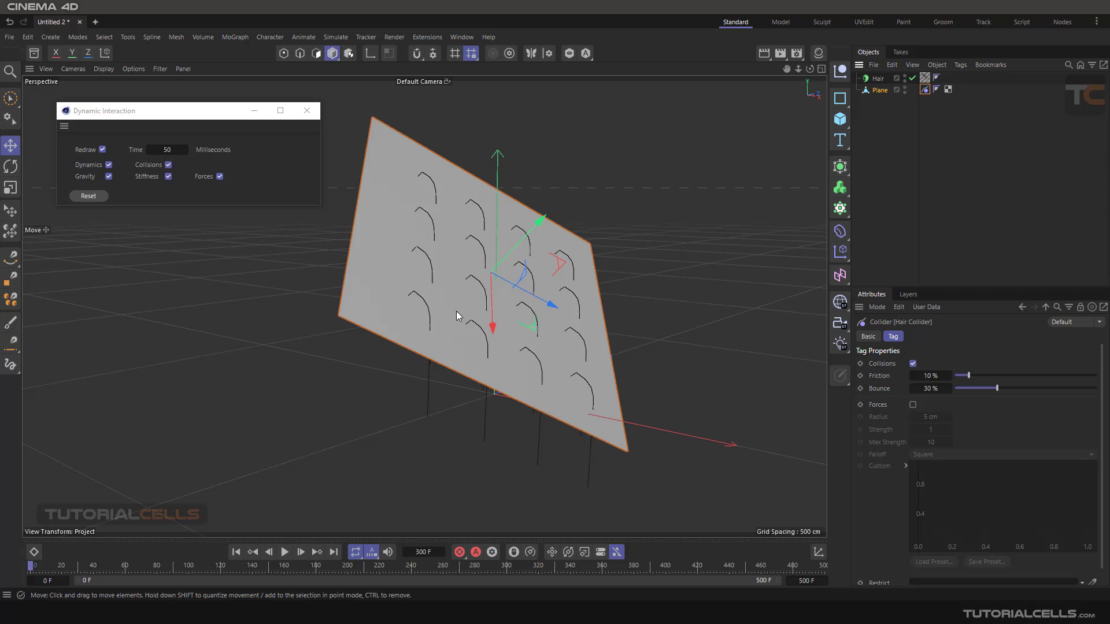
- Reset the interactive dynamics and examine from close up and several angles how the guides collide with the Plane
{"action": "left_click", "coordinate": [89, 196]}
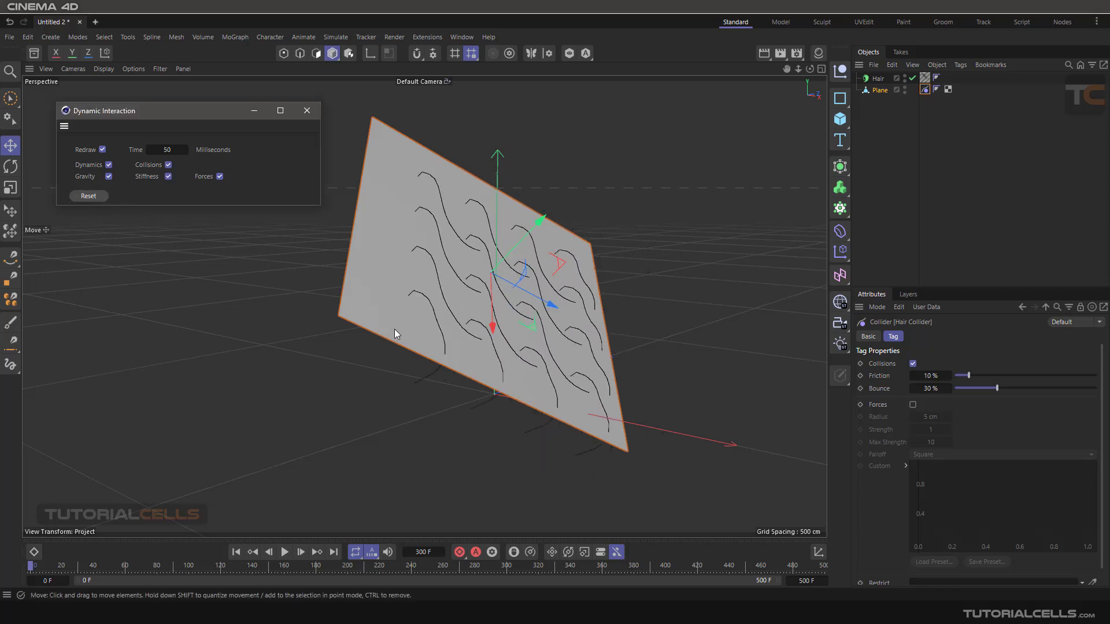
{"action": "scroll", "coordinate": [456, 331], "scroll_direction": "up", "scroll_amount": 3}
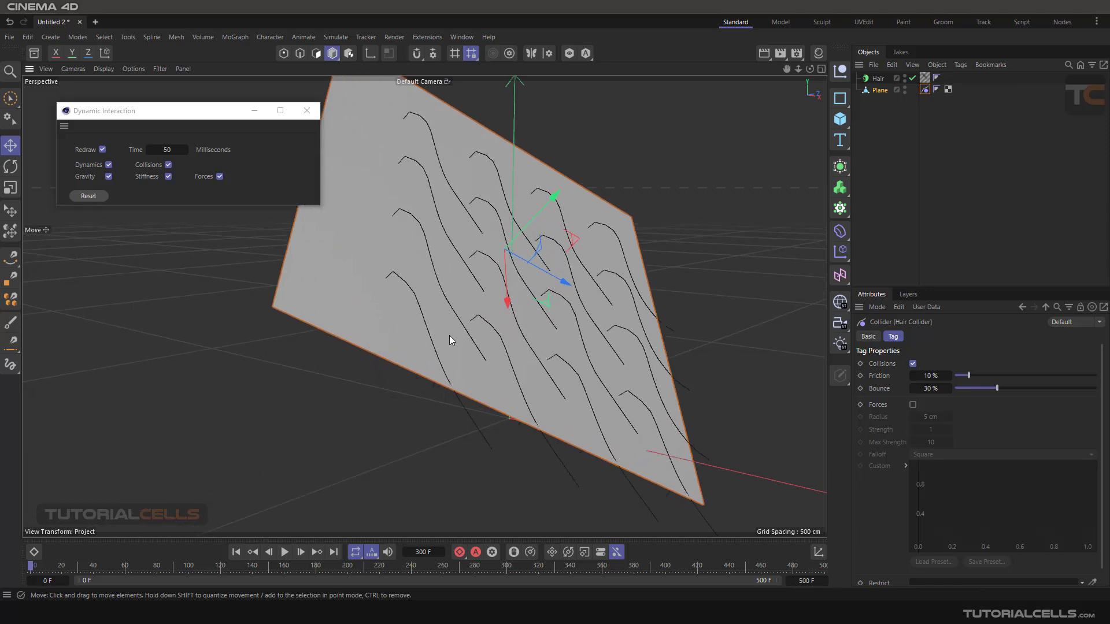
{"action": "left_click_drag", "start_coordinate": [449, 335], "coordinate": [533, 331], "text": "alt"}
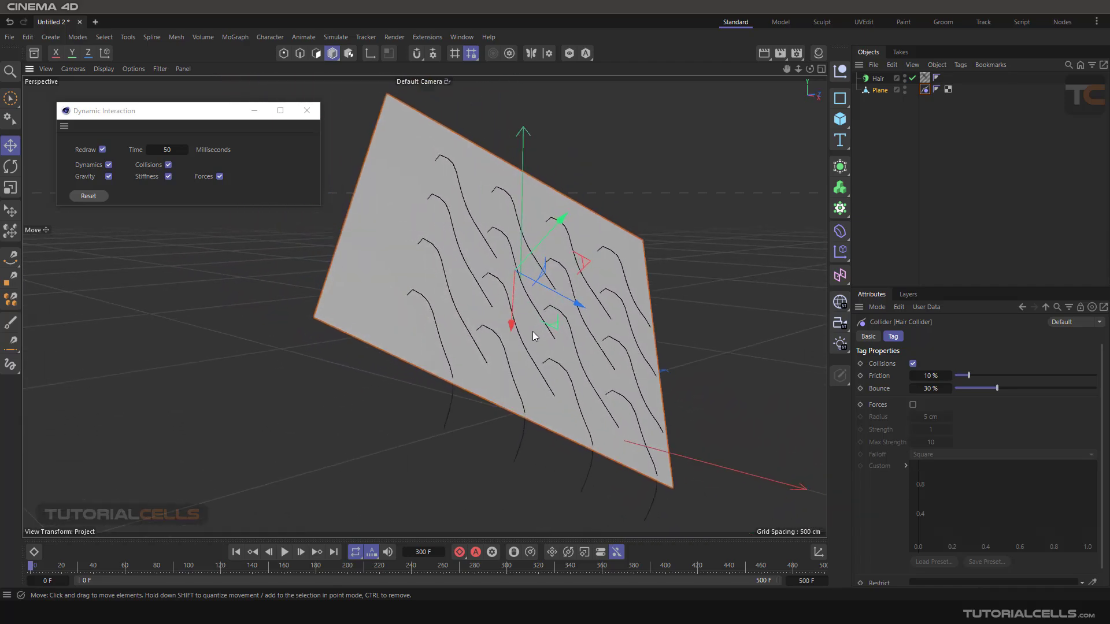
{"action": "left_click", "coordinate": [101, 197]}
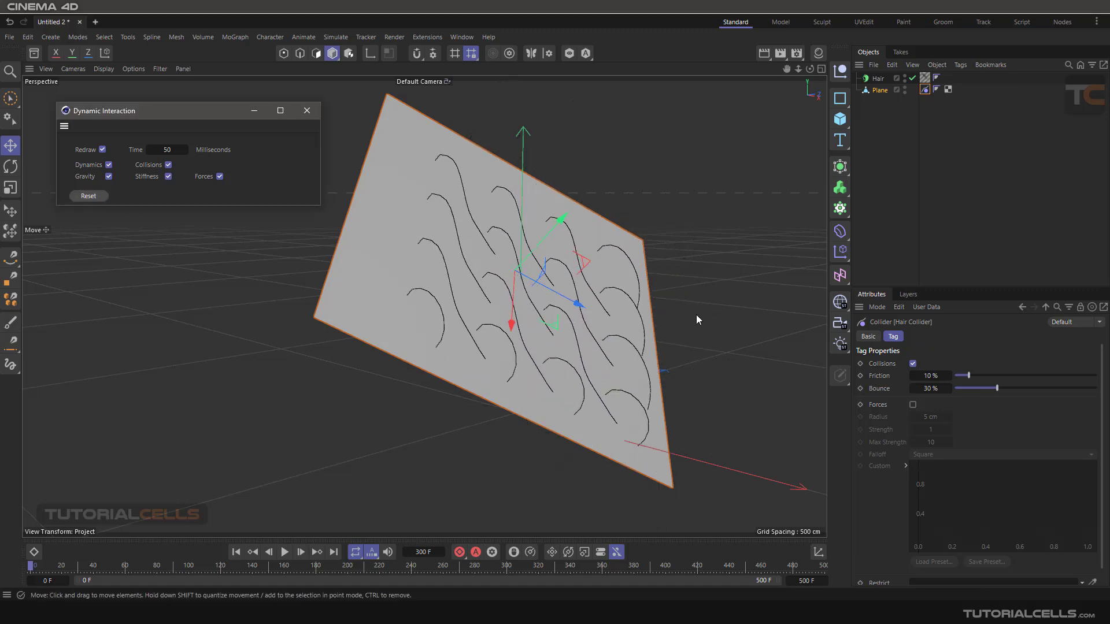
{"action": "scroll", "coordinate": [491, 178], "scroll_direction": "up", "scroll_amount": 6}
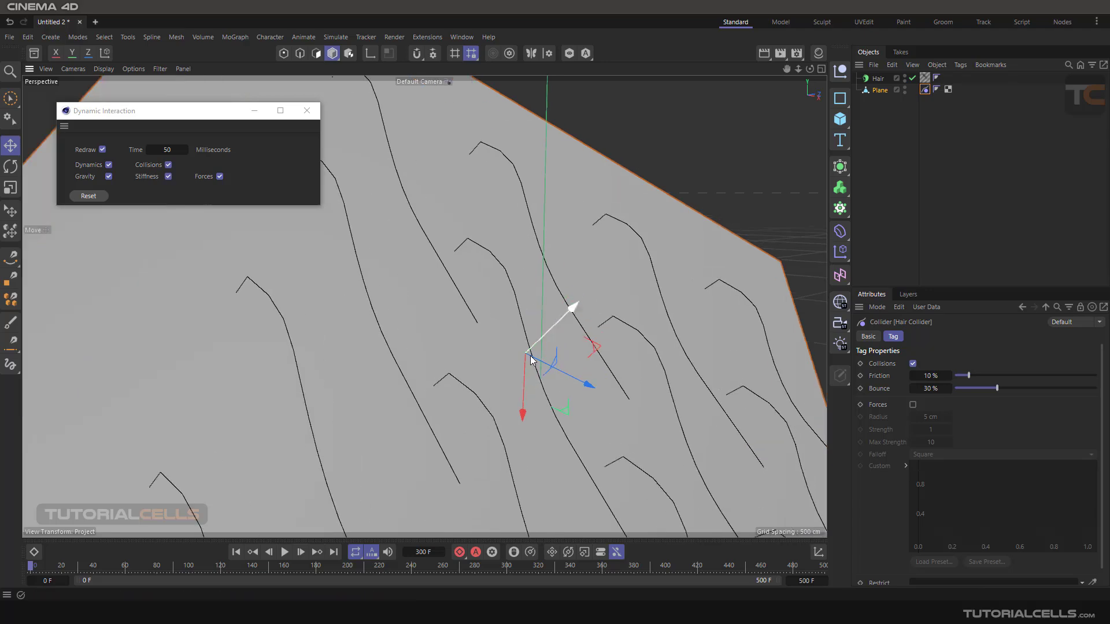
{"action": "scroll", "coordinate": [528, 359], "scroll_direction": "down", "scroll_amount": 3}
{"action": "left_click_drag", "start_coordinate": [525, 359], "coordinate": [555, 378], "text": "alt"}
{"action": "middle_click_drag", "start_coordinate": [555, 379], "coordinate": [495, 326], "text": "alt"}
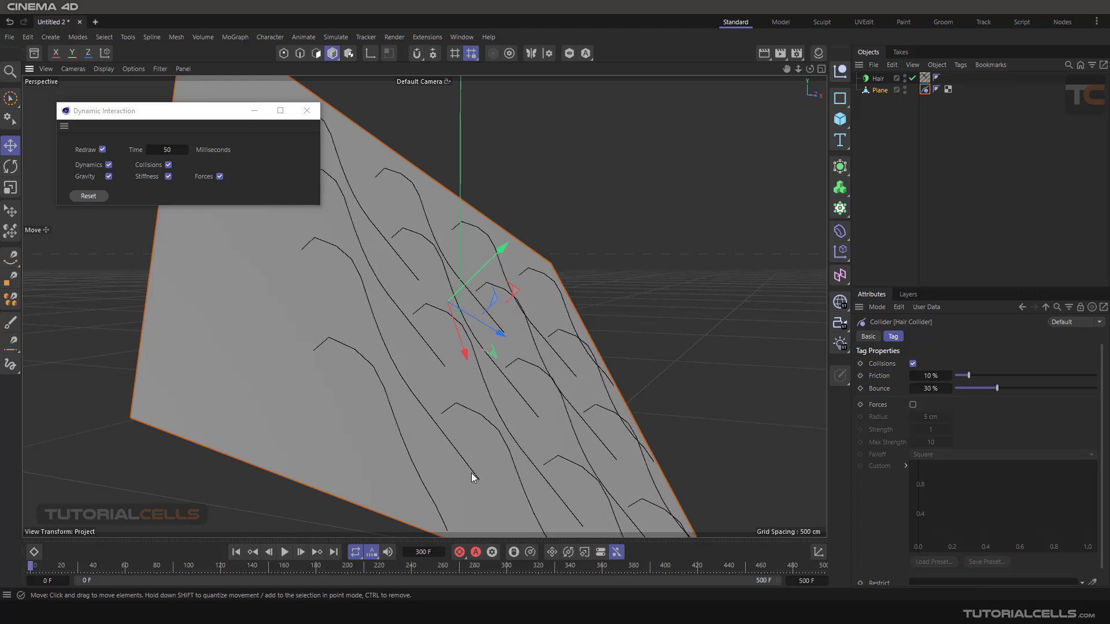
{"action": "left_click_drag", "start_coordinate": [471, 477], "coordinate": [446, 345]}
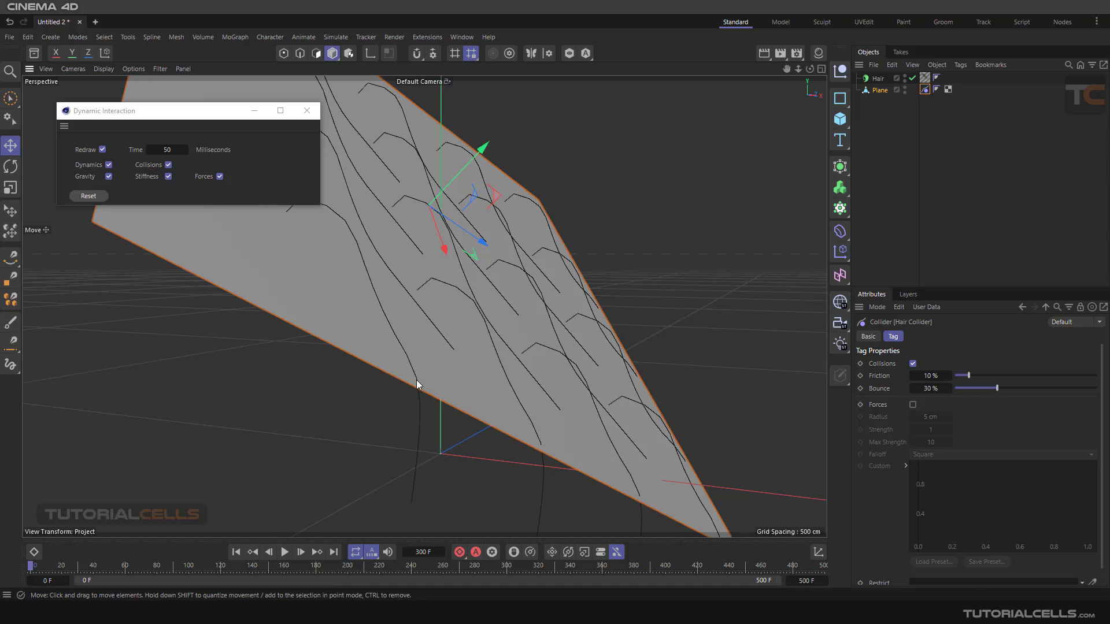
- Show the Hair object's Dynamics settings and collapse the Properties and Advanced groups
{"action": "left_click", "coordinate": [878, 79]}
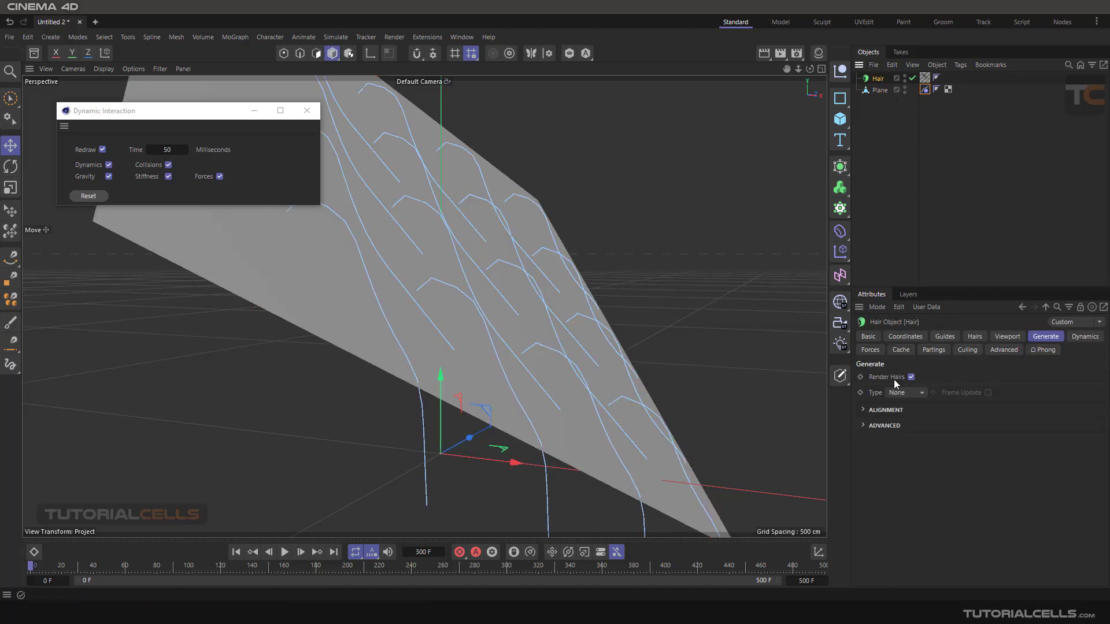
{"action": "left_click", "coordinate": [1079, 337]}
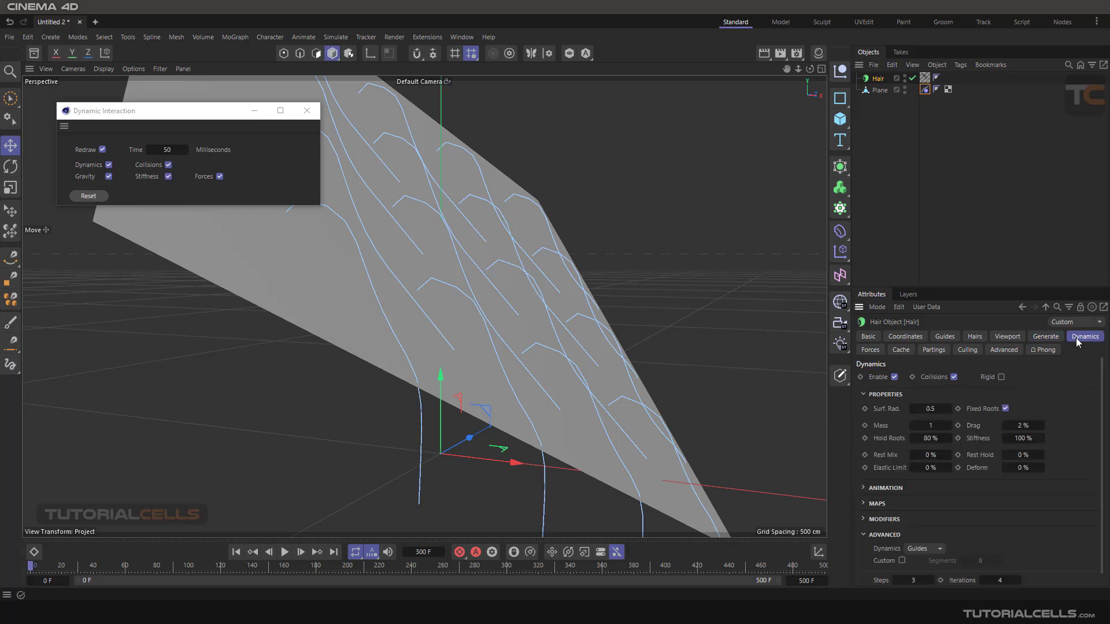
{"action": "left_click", "coordinate": [863, 395]}
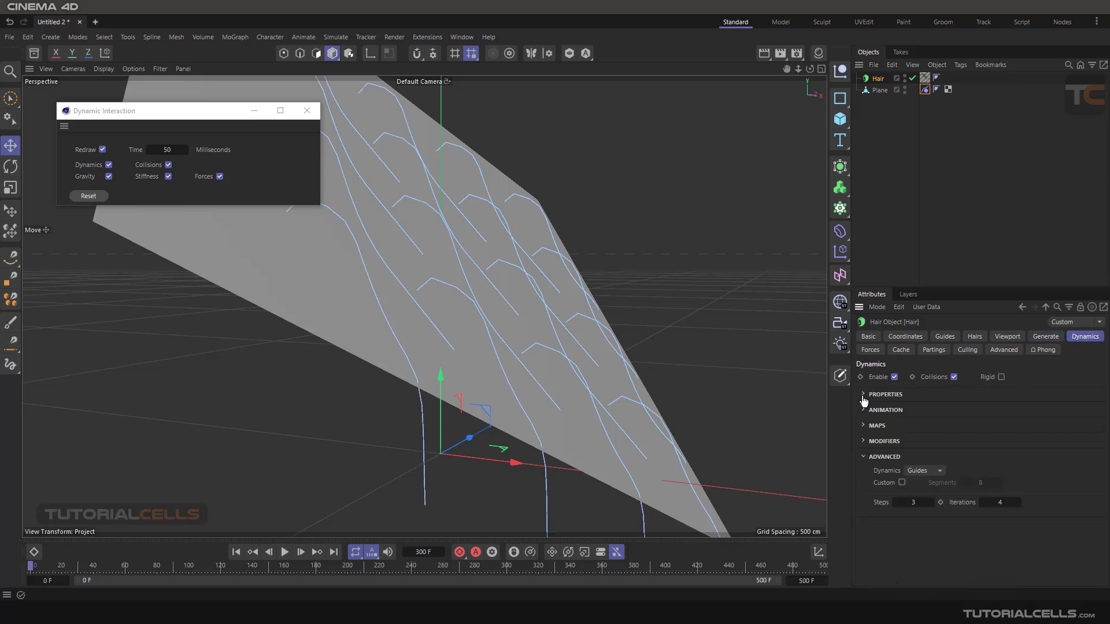
{"action": "left_click", "coordinate": [863, 457]}
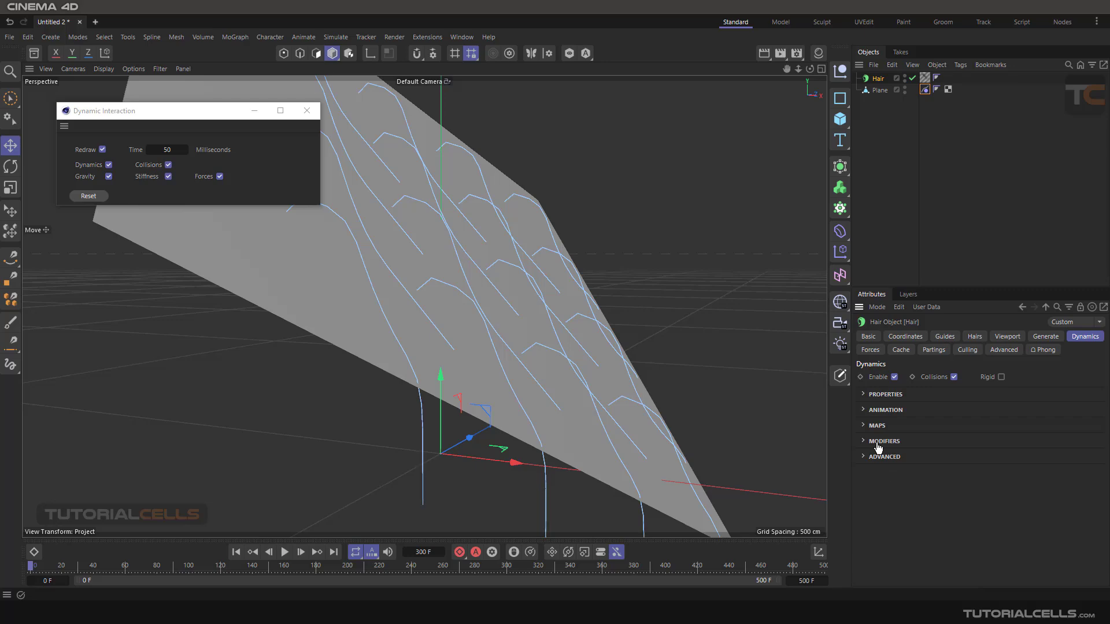
- Try the hair with Dynamics and with Collisions switched off, re-enabling each, and reset the interactive dynamics
{"action": "left_click", "coordinate": [894, 378]}
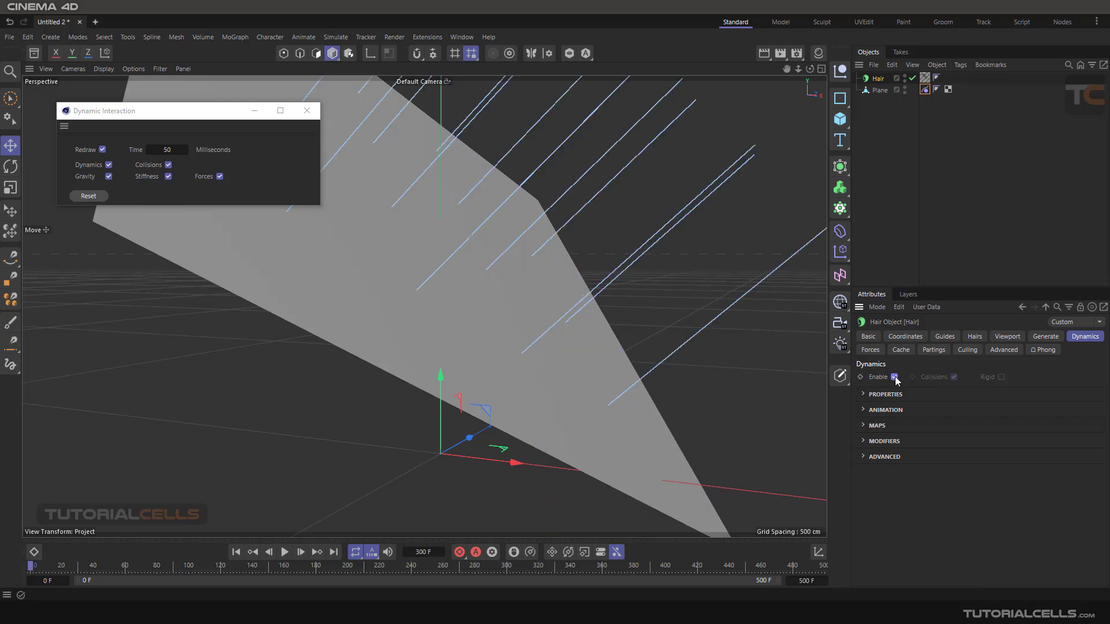
{"action": "left_click", "coordinate": [895, 377]}
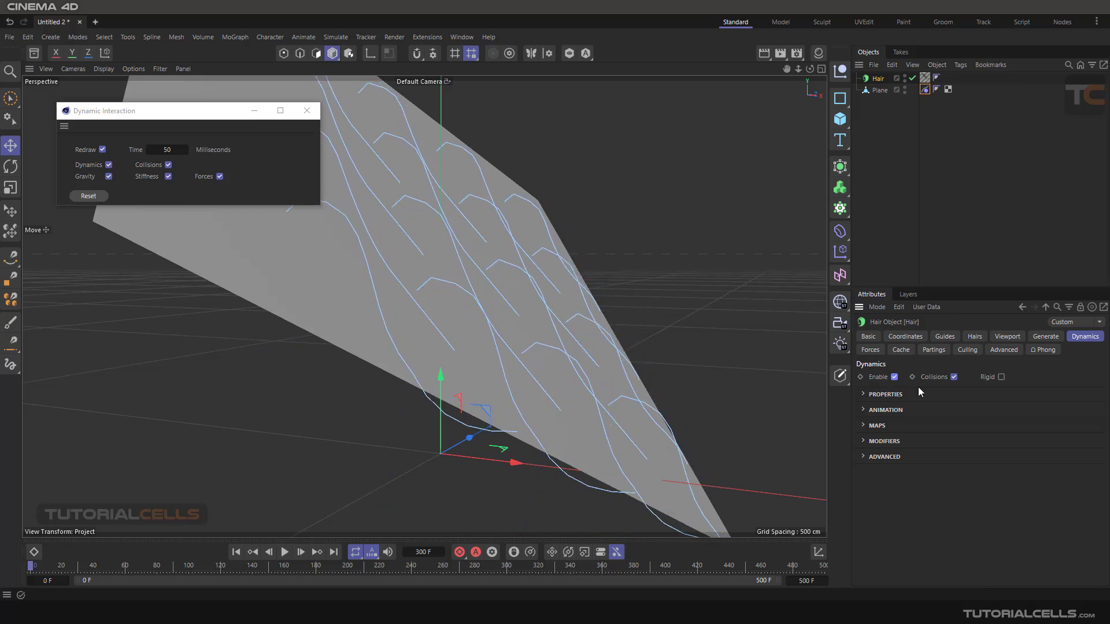
{"action": "left_click", "coordinate": [954, 377]}
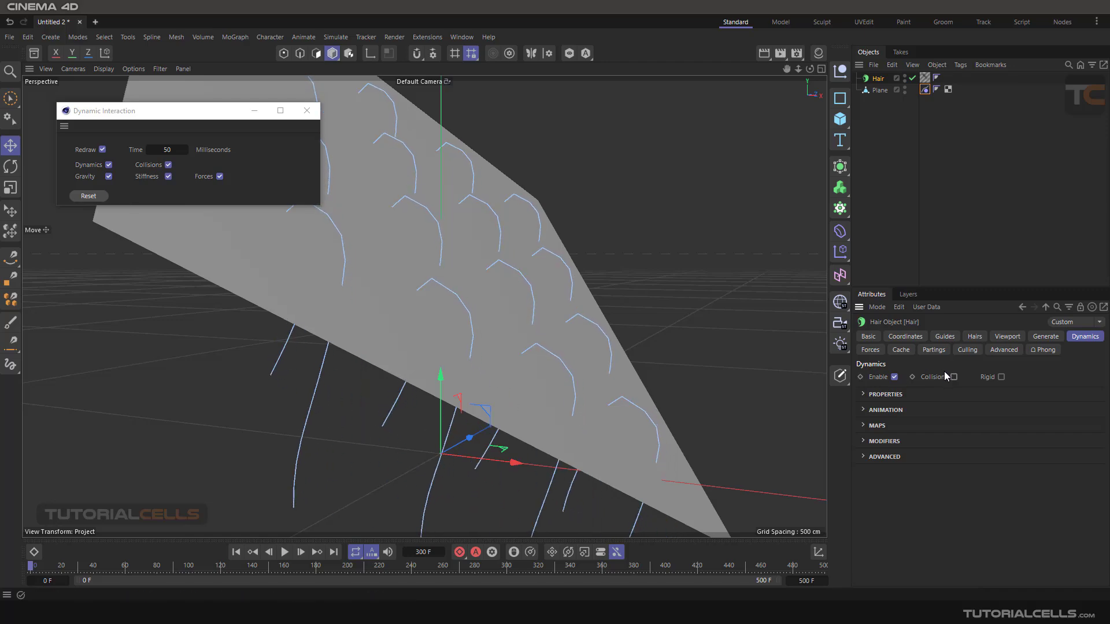
{"action": "left_click", "coordinate": [954, 377]}
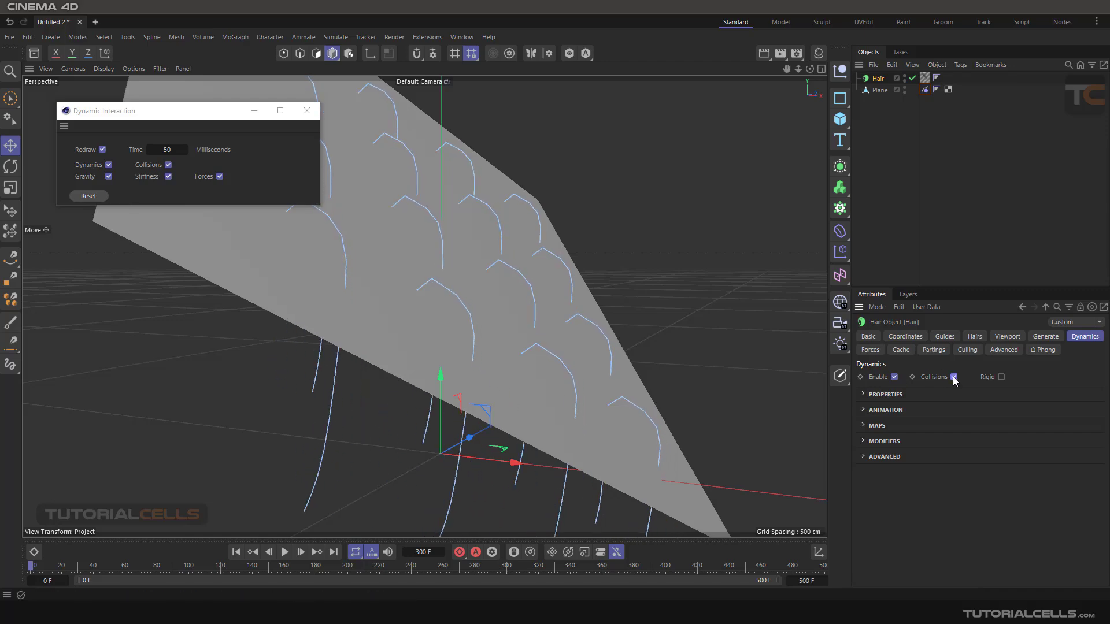
{"action": "left_click", "coordinate": [106, 196]}
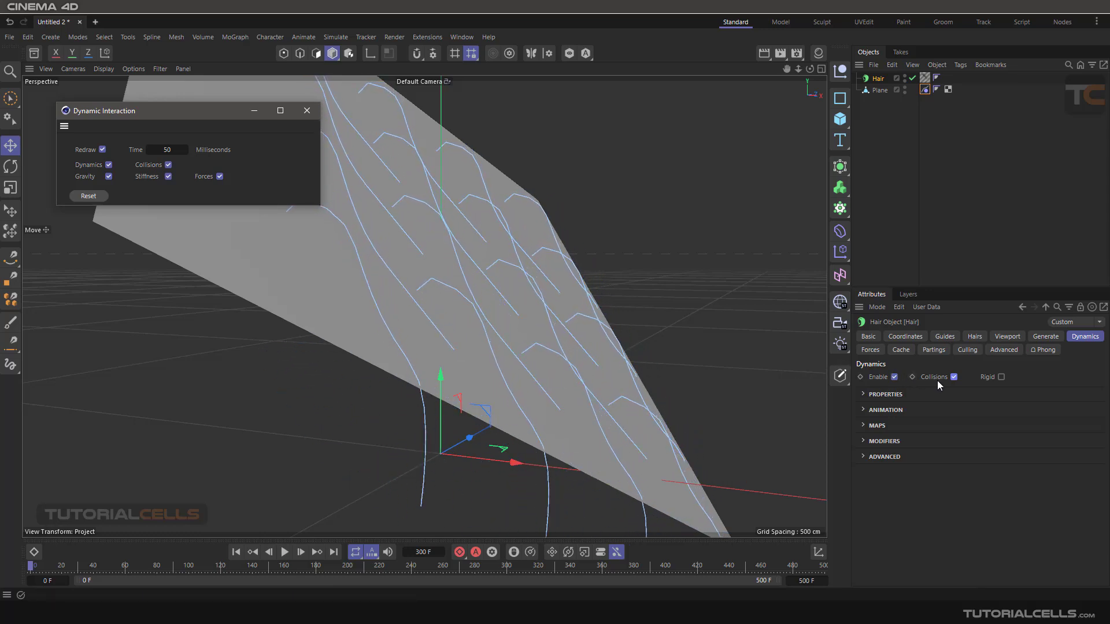
- Enable the Rigid option for the hair dynamics, reset the simulation and check the guides' movement on the Plane
{"action": "scroll", "coordinate": [634, 310], "scroll_direction": "down", "scroll_amount": 2}
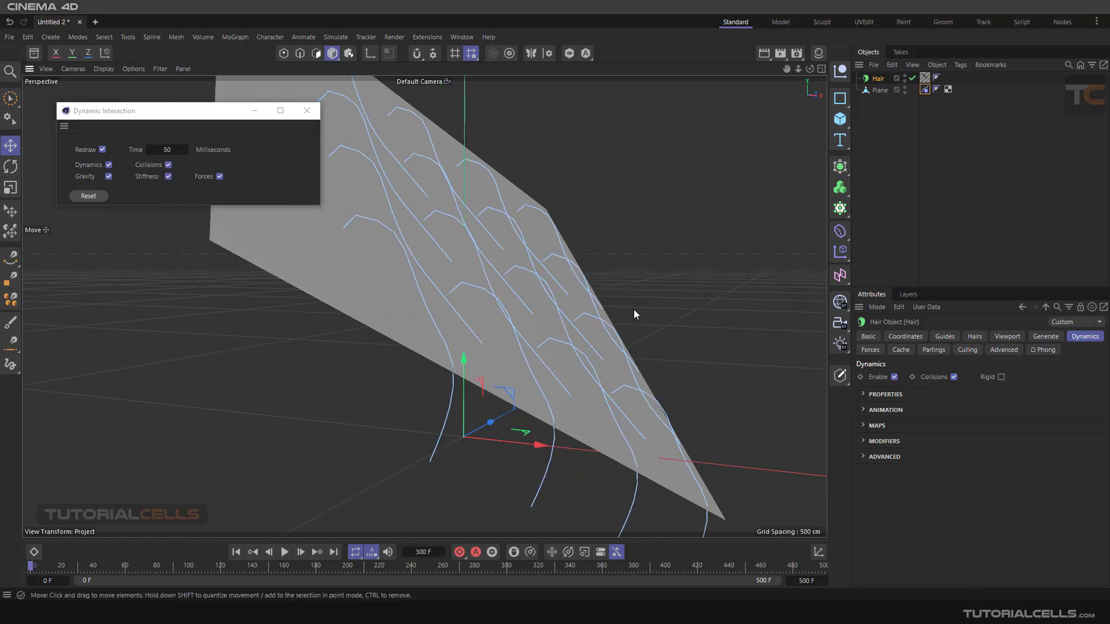
{"action": "left_click_drag", "start_coordinate": [634, 310], "coordinate": [584, 315], "text": "alt"}
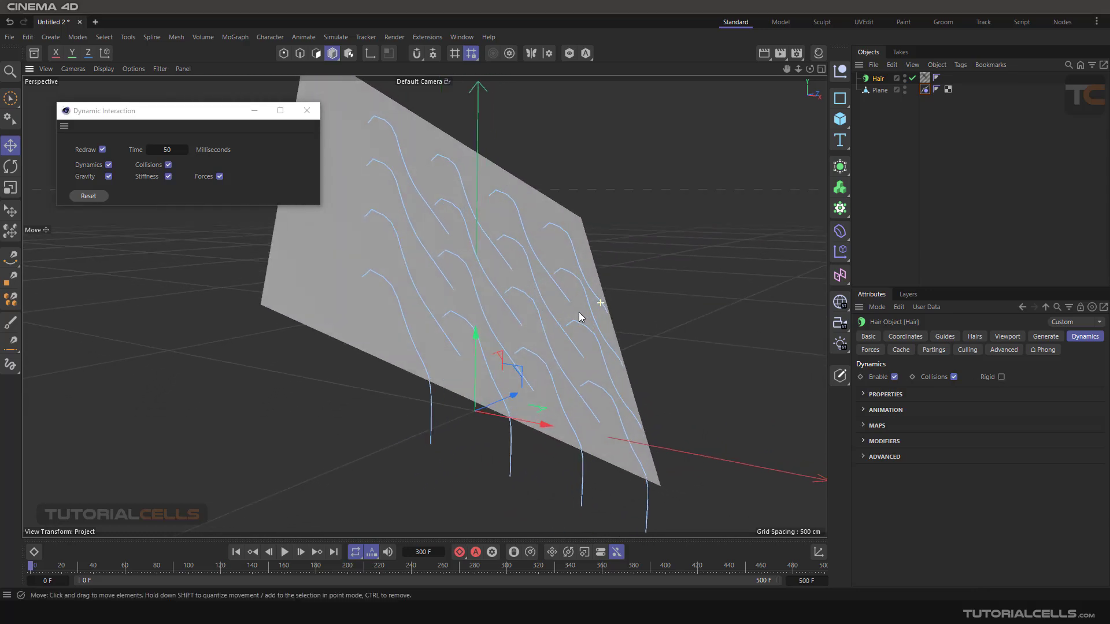
{"action": "left_click", "coordinate": [1001, 378]}
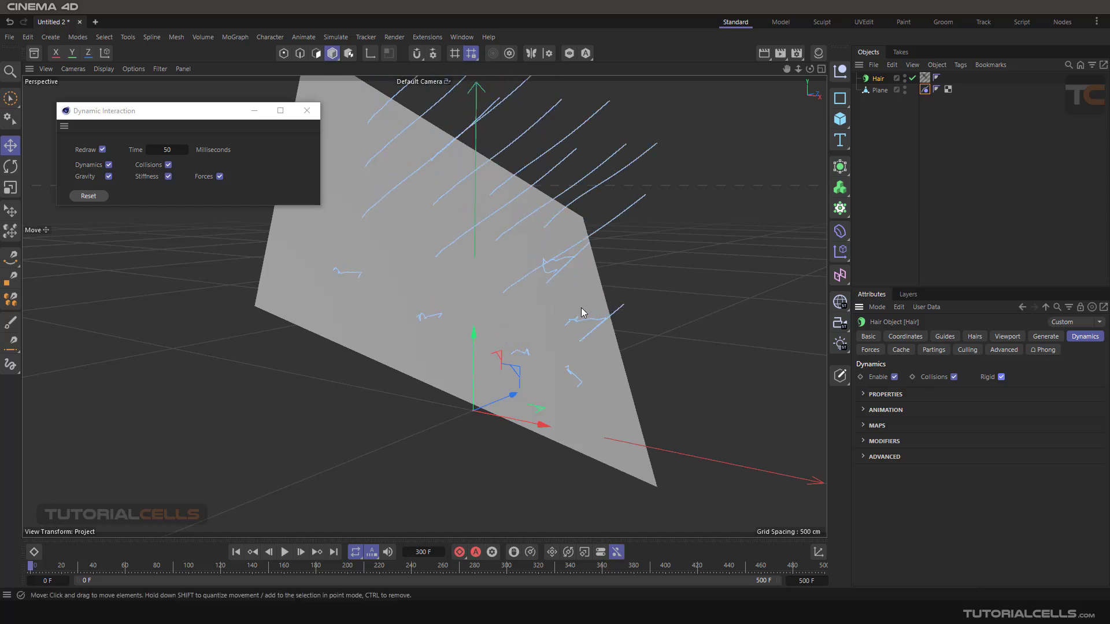
{"action": "mouse_move", "coordinate": [528, 303]}
{"action": "left_mouse_down", "text": "alt"}
{"action": "mouse_move", "coordinate": [570, 297]}
{"action": "mouse_move", "coordinate": [542, 311]}
{"action": "left_mouse_up", "text": "alt"}
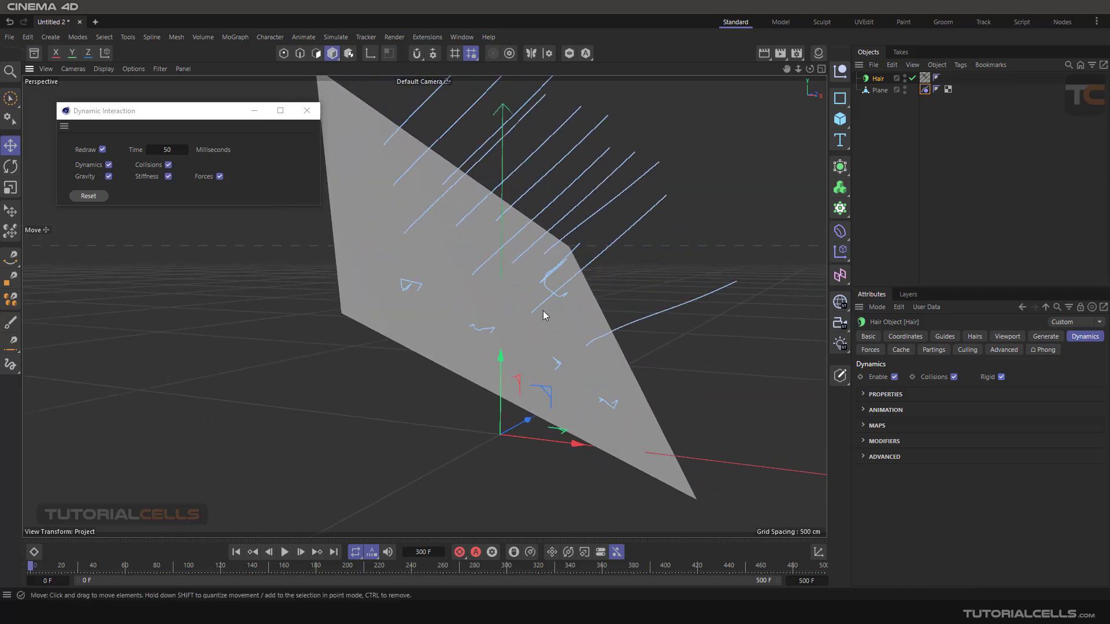
{"action": "left_click", "coordinate": [102, 197]}
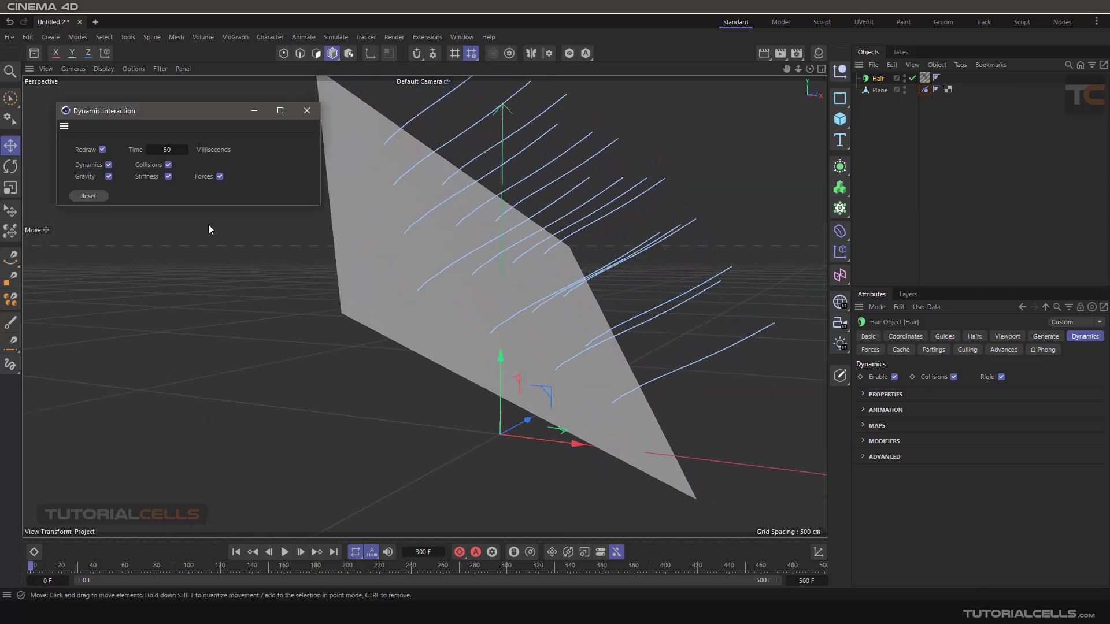
- Move the Plane slightly to test how the rigid hair guides respond to its motion
{"action": "left_click_drag", "start_coordinate": [596, 289], "coordinate": [602, 265], "text": "alt"}
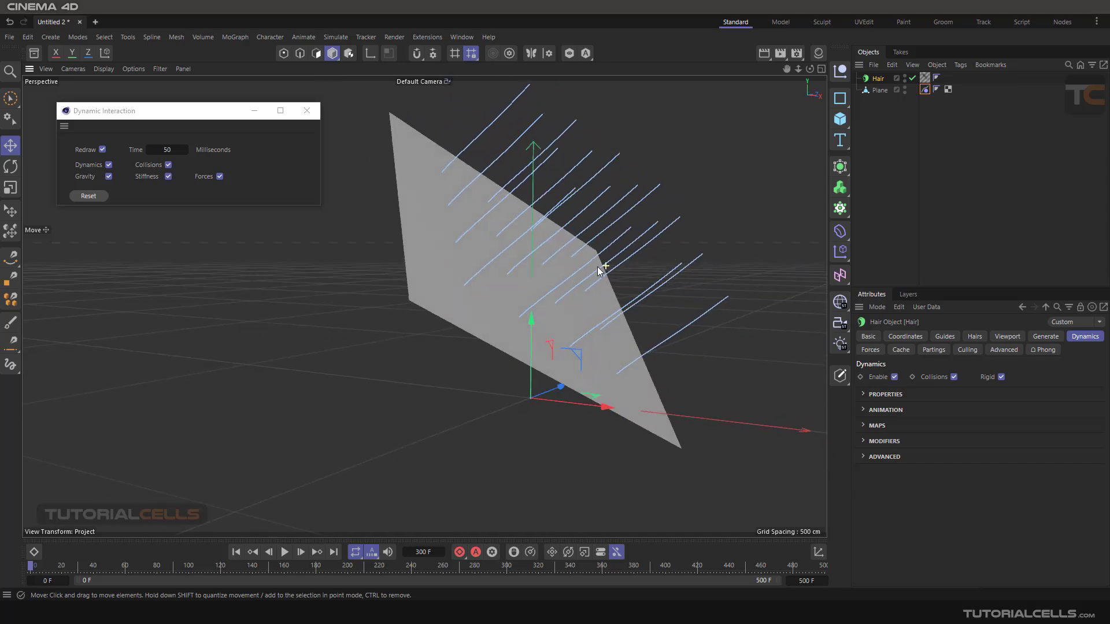
{"action": "left_click", "coordinate": [879, 90]}
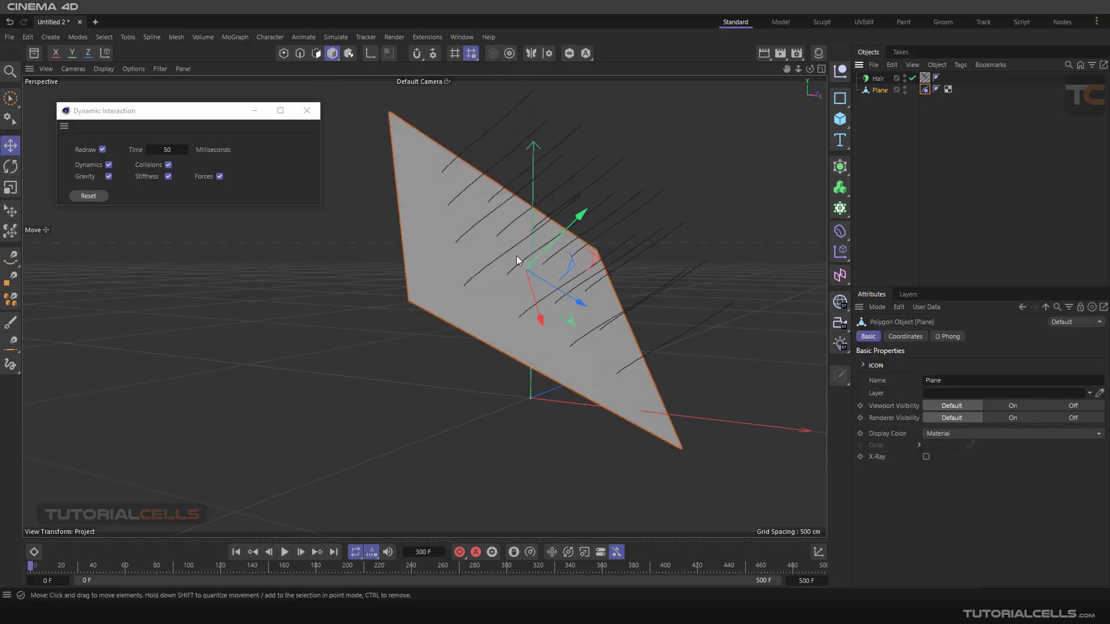
{"action": "left_click_drag", "start_coordinate": [578, 219], "coordinate": [536, 337]}
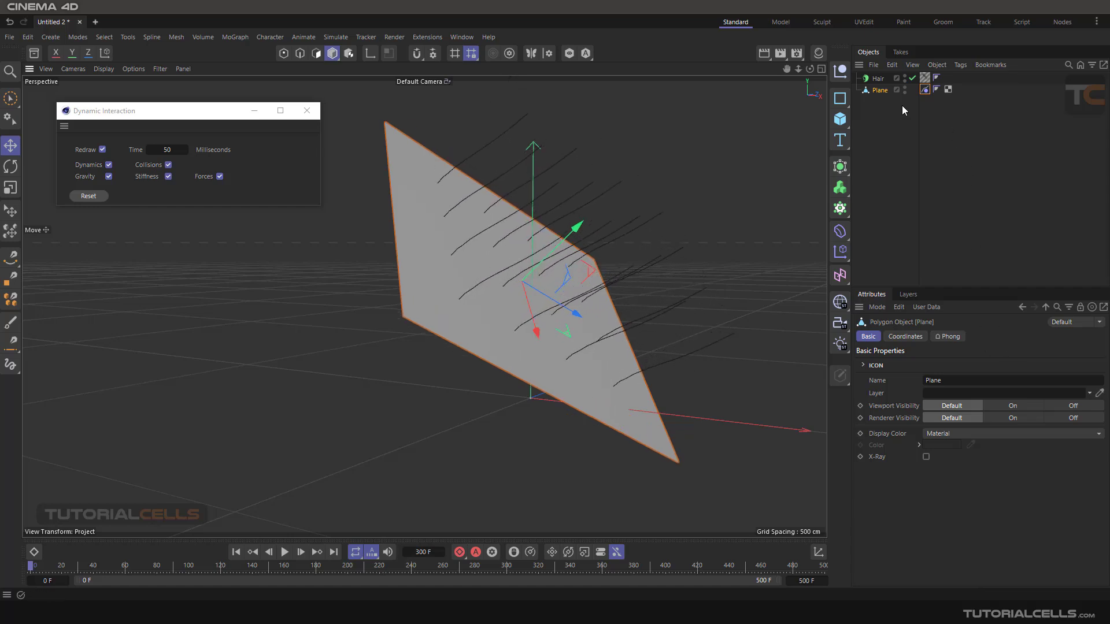
- Disable the Rigid option in the Hair object's Dynamics settings and expand the Properties group
{"action": "left_click", "coordinate": [881, 80]}
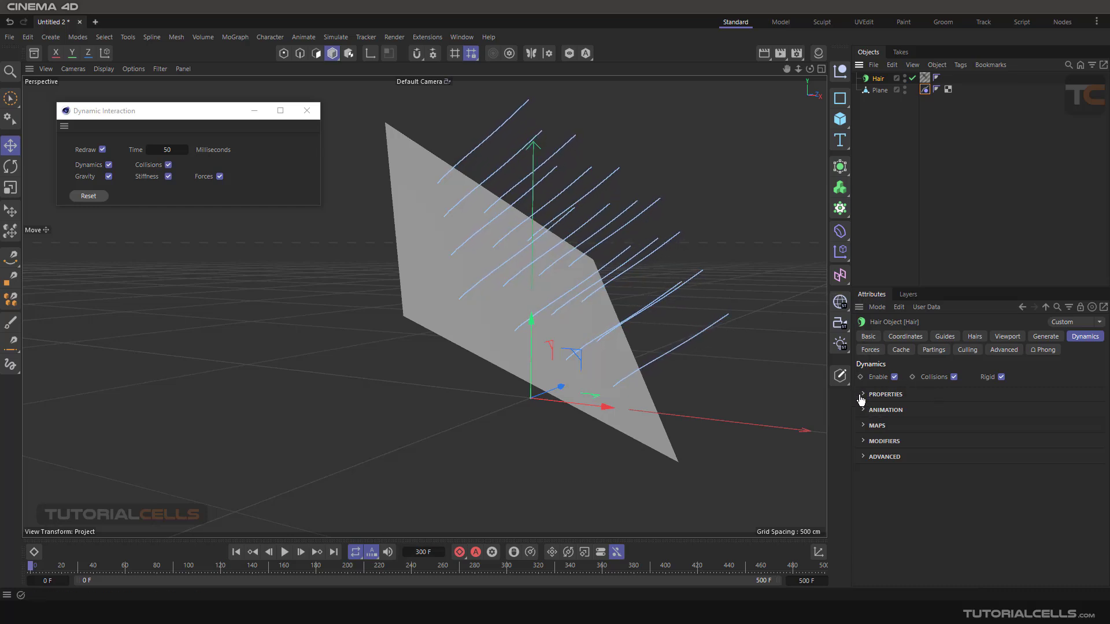
{"action": "left_click", "coordinate": [891, 395]}
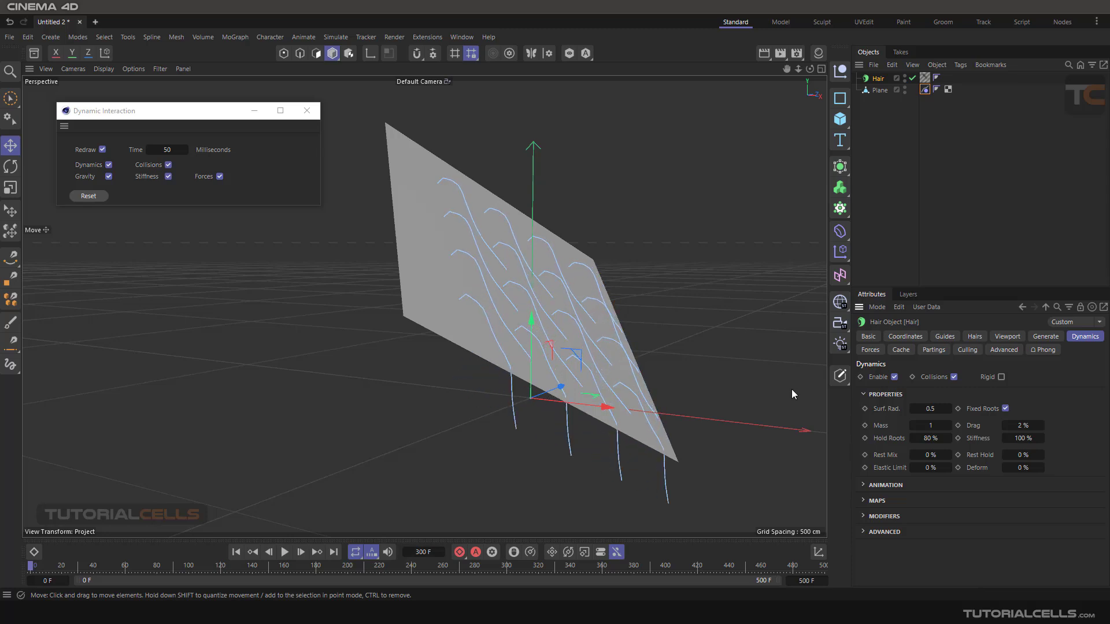
{"action": "left_click", "coordinate": [864, 395]}
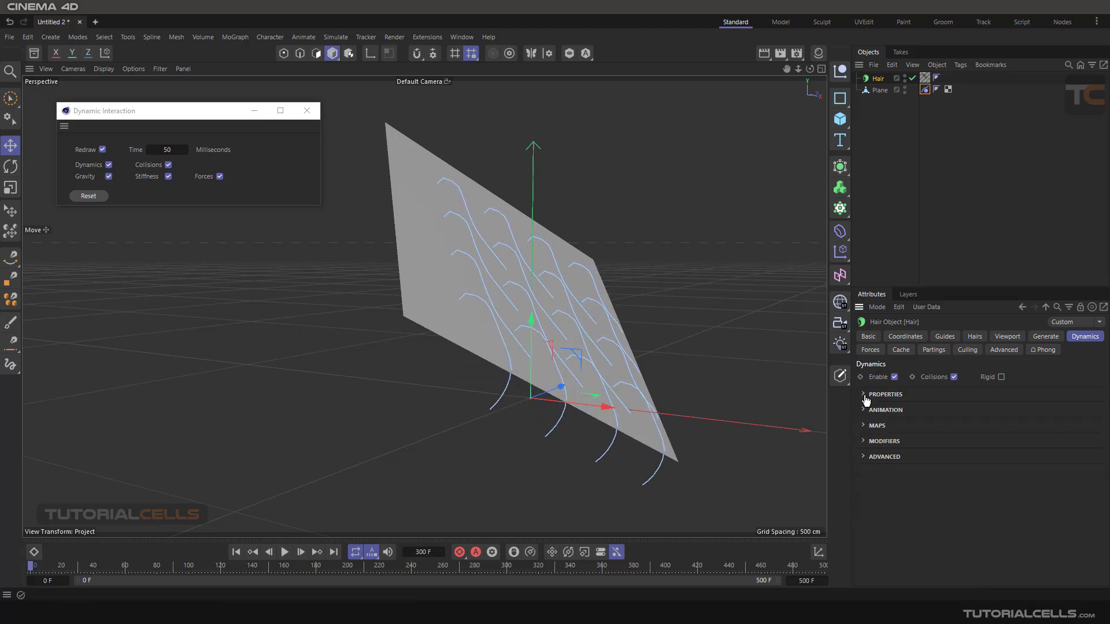
{"action": "left_click", "coordinate": [864, 395]}
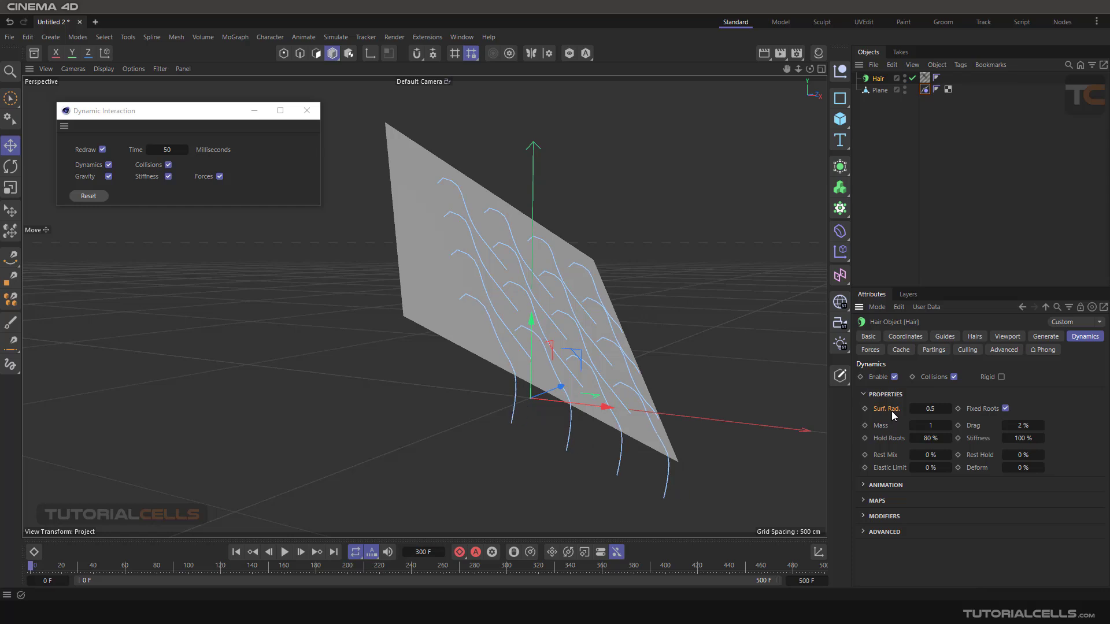
- Try a Surf. Rad. of 5.5 for the hair and compare the guides' distance from the Plane in close-up
{"action": "scroll", "coordinate": [550, 366], "scroll_direction": "up", "scroll_amount": 5}
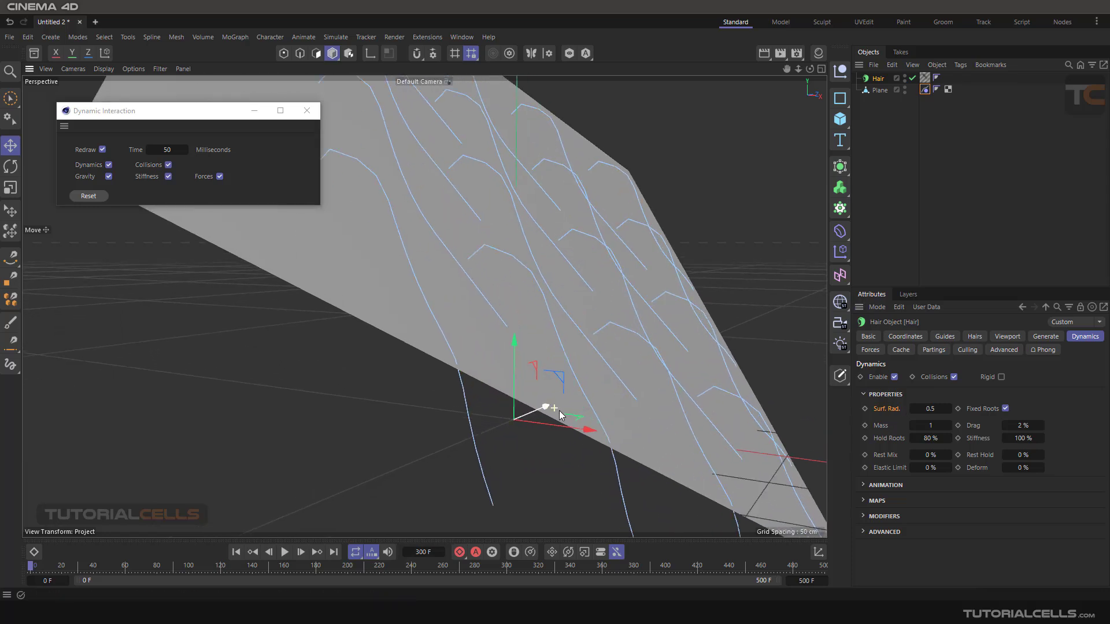
{"action": "middle_click_drag", "start_coordinate": [562, 394], "coordinate": [539, 383], "text": "alt"}
{"action": "scroll", "coordinate": [532, 366], "scroll_direction": "up", "scroll_amount": 4}
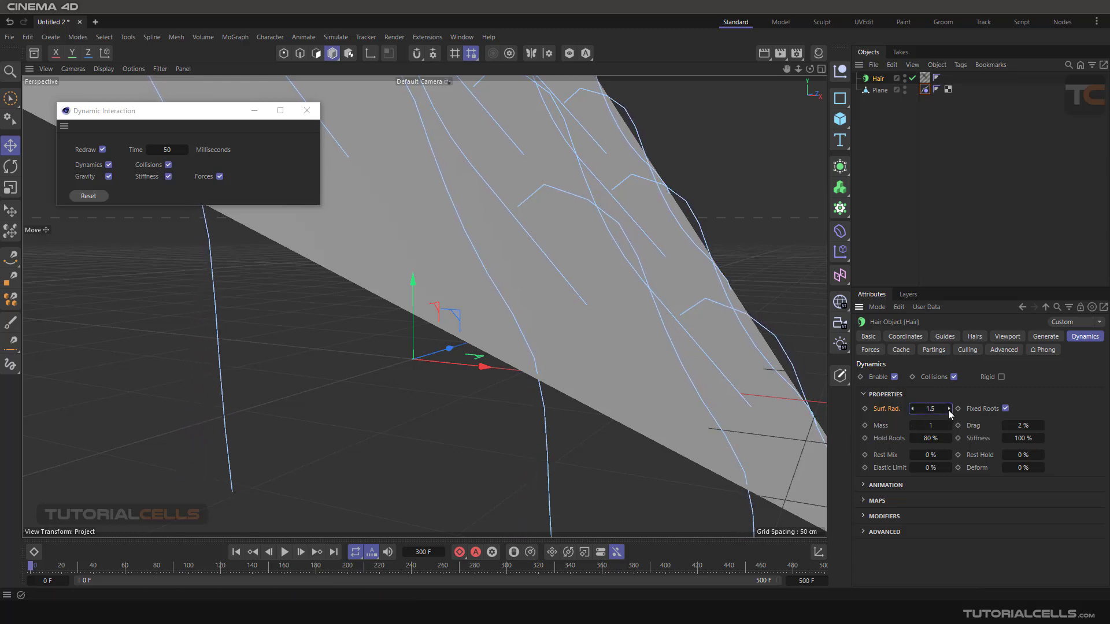
{"action": "left_click_drag", "start_coordinate": [949, 412], "coordinate": [940, 409]}
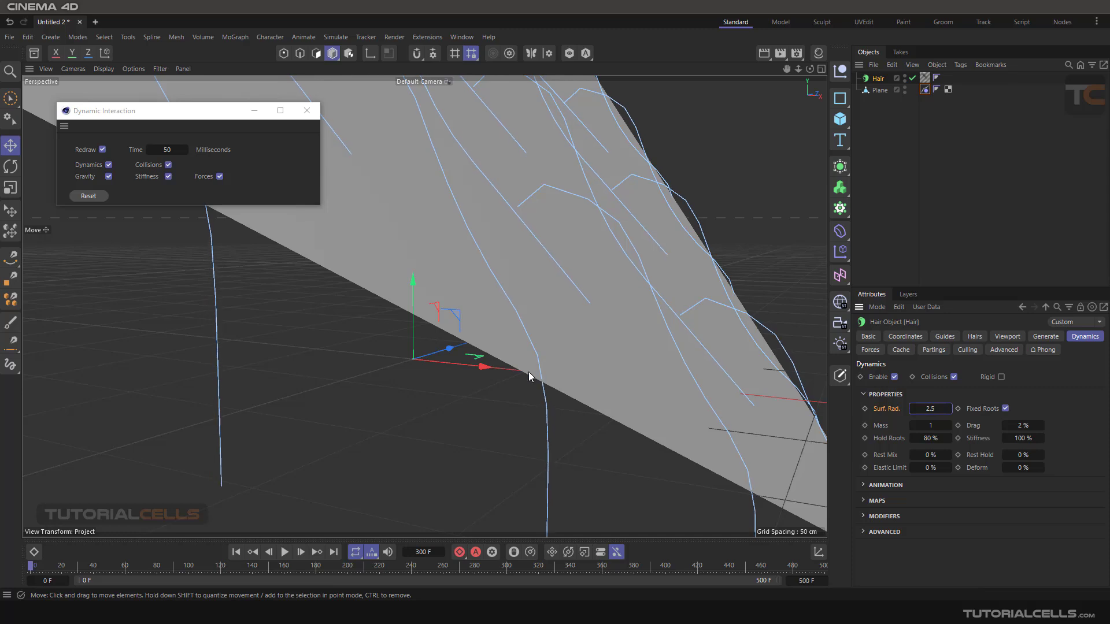
{"action": "scroll", "coordinate": [543, 384], "scroll_direction": "up", "scroll_amount": 1}
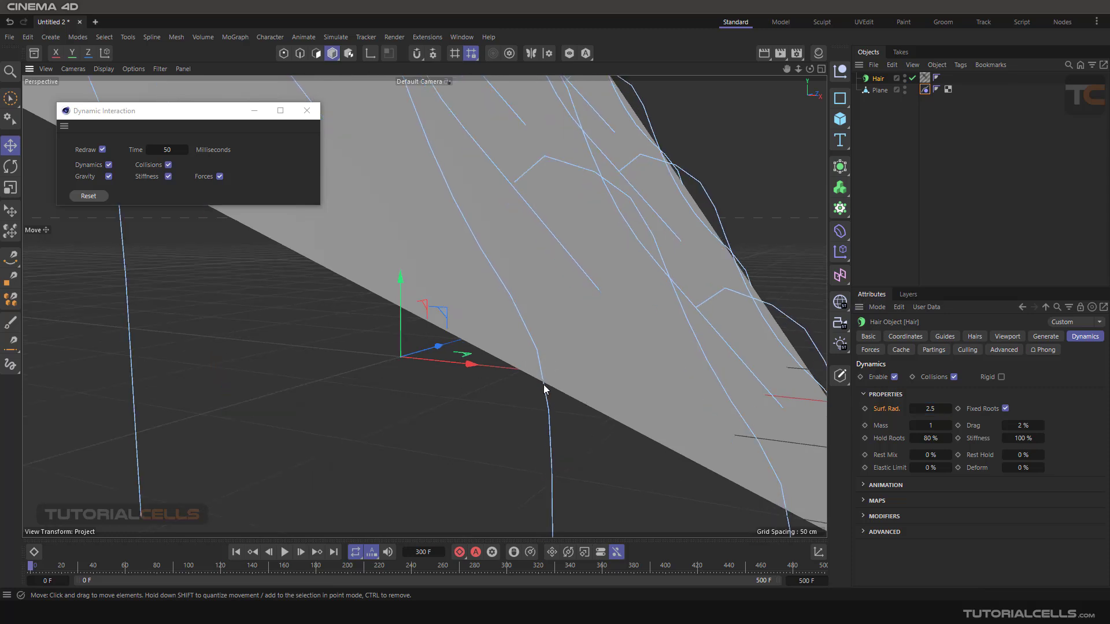
{"action": "left_click", "coordinate": [948, 411]}
{"action": "left_click", "coordinate": [948, 411]}
{"action": "left_click", "coordinate": [948, 411]}
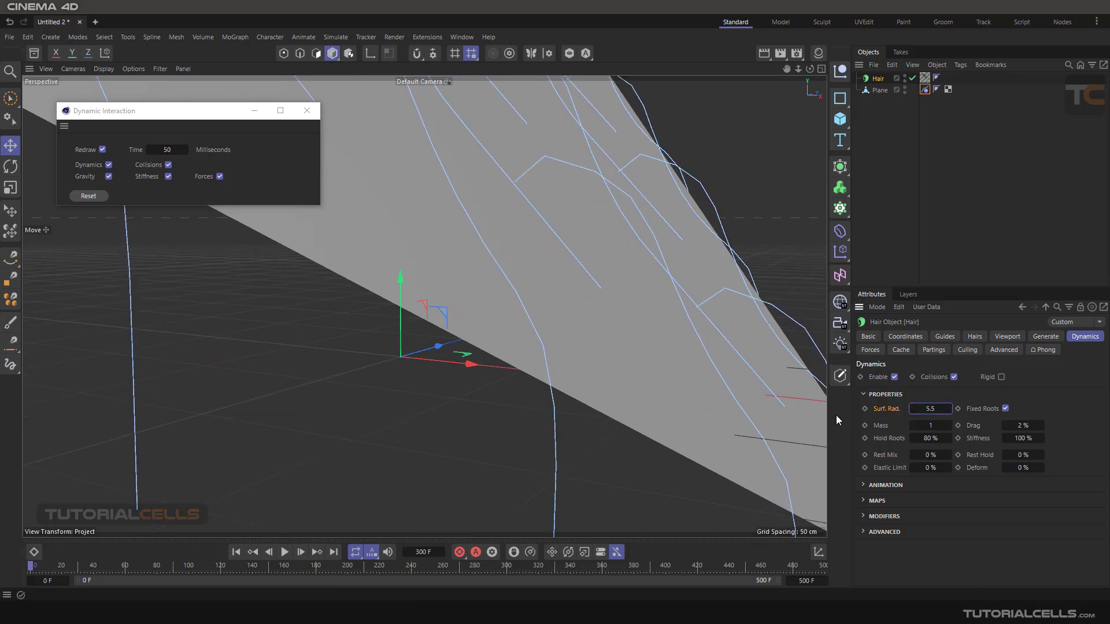
- Reset the interactive dynamics and examine from the side and back how the guides rest on the Plane
{"action": "left_click_drag", "start_coordinate": [523, 371], "coordinate": [555, 384], "text": "alt"}
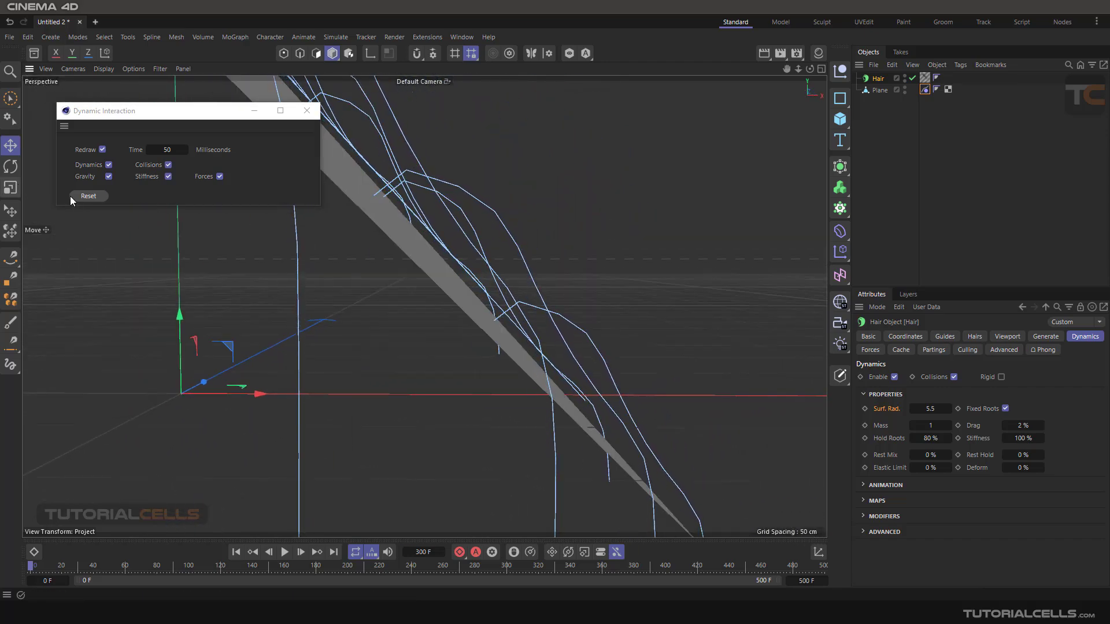
{"action": "left_click", "coordinate": [86, 196]}
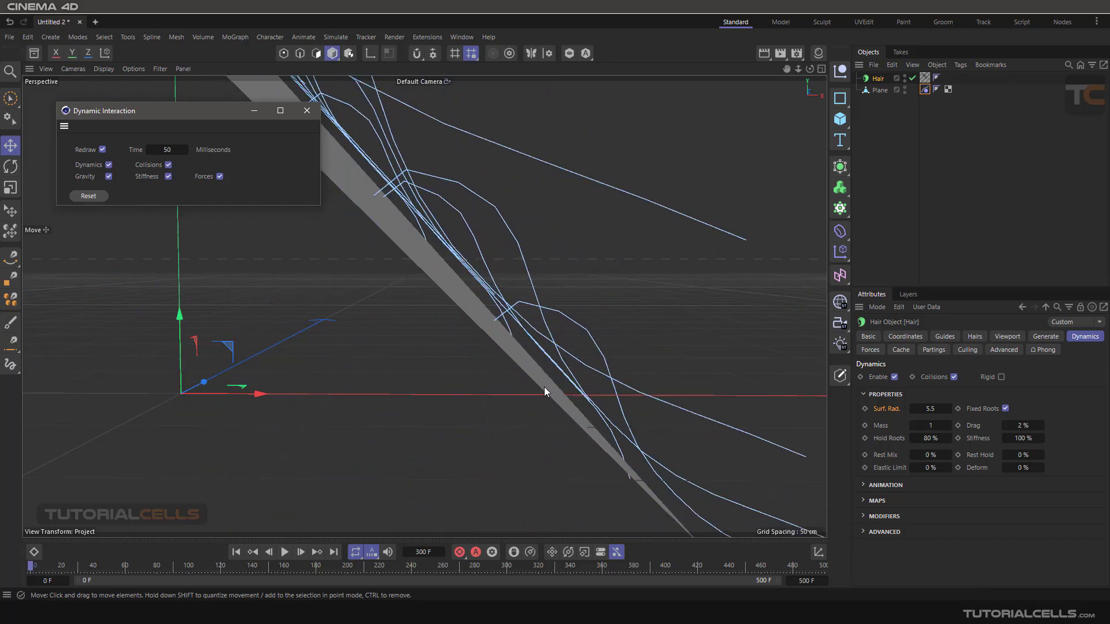
{"action": "left_click_drag", "start_coordinate": [527, 341], "coordinate": [487, 358], "text": "alt"}
{"action": "left_click_drag", "start_coordinate": [376, 433], "coordinate": [453, 421], "text": "alt"}
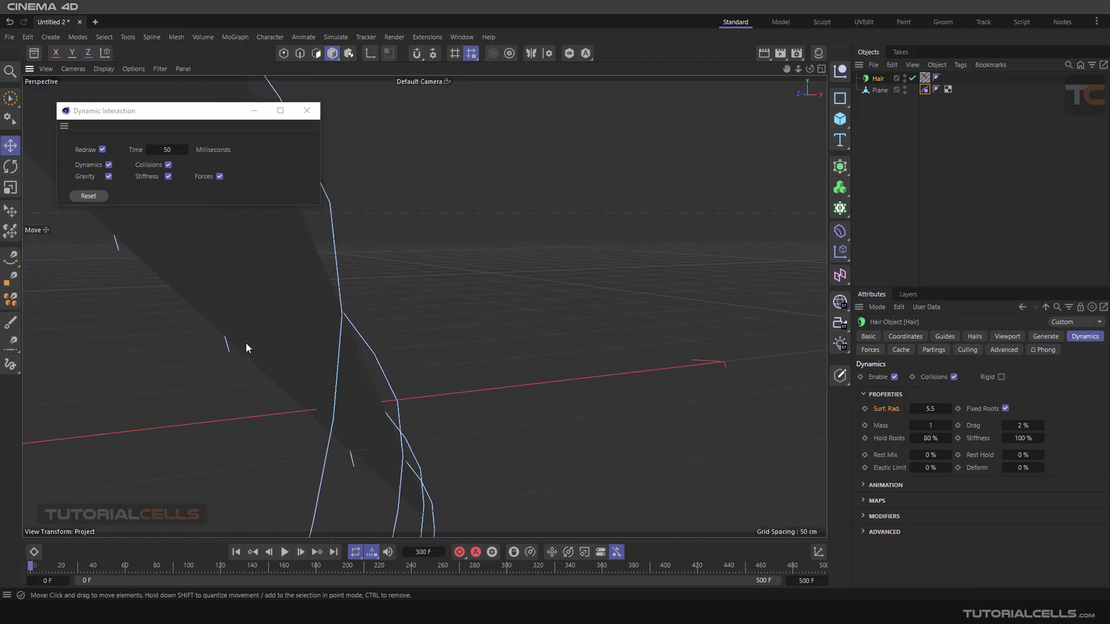
- Try a Surf. Rad. of 7.5 and check the gap between the guides and the Plane's lower edge
{"action": "left_click", "coordinate": [948, 407]}
{"action": "left_click", "coordinate": [948, 407]}
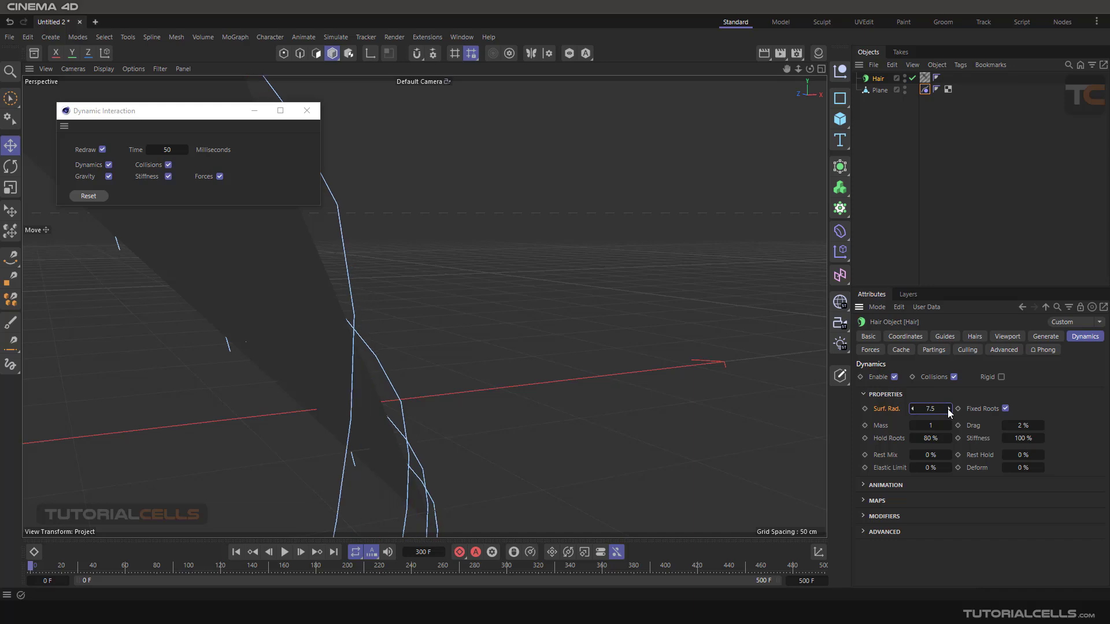
{"action": "left_click_drag", "start_coordinate": [456, 315], "coordinate": [532, 441], "text": "alt"}
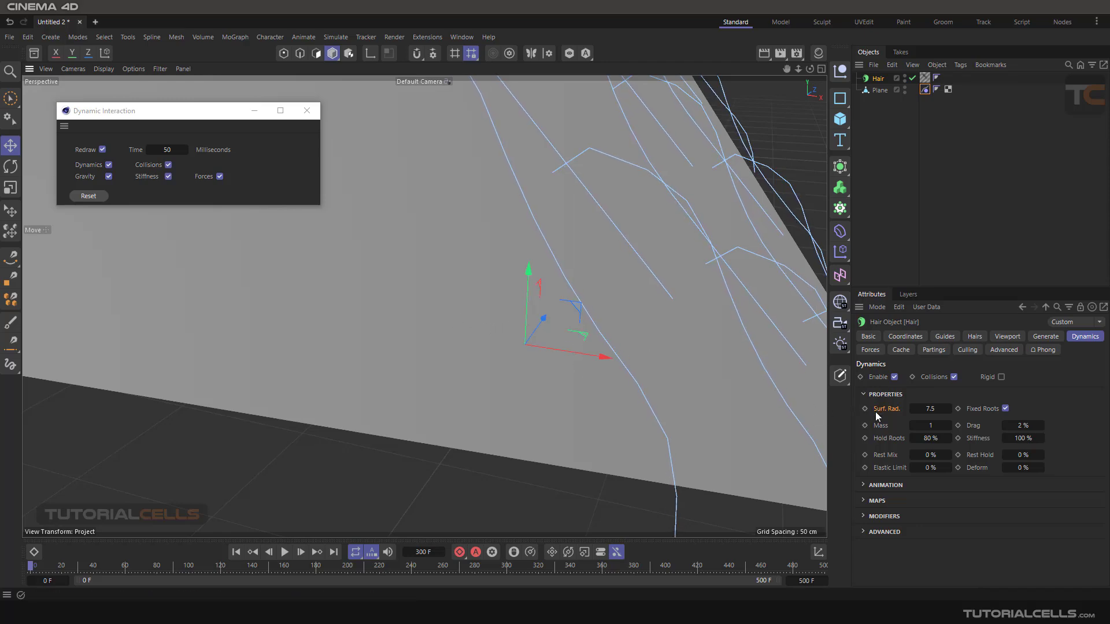
{"action": "left_click_drag", "start_coordinate": [571, 369], "coordinate": [629, 359], "text": "alt"}
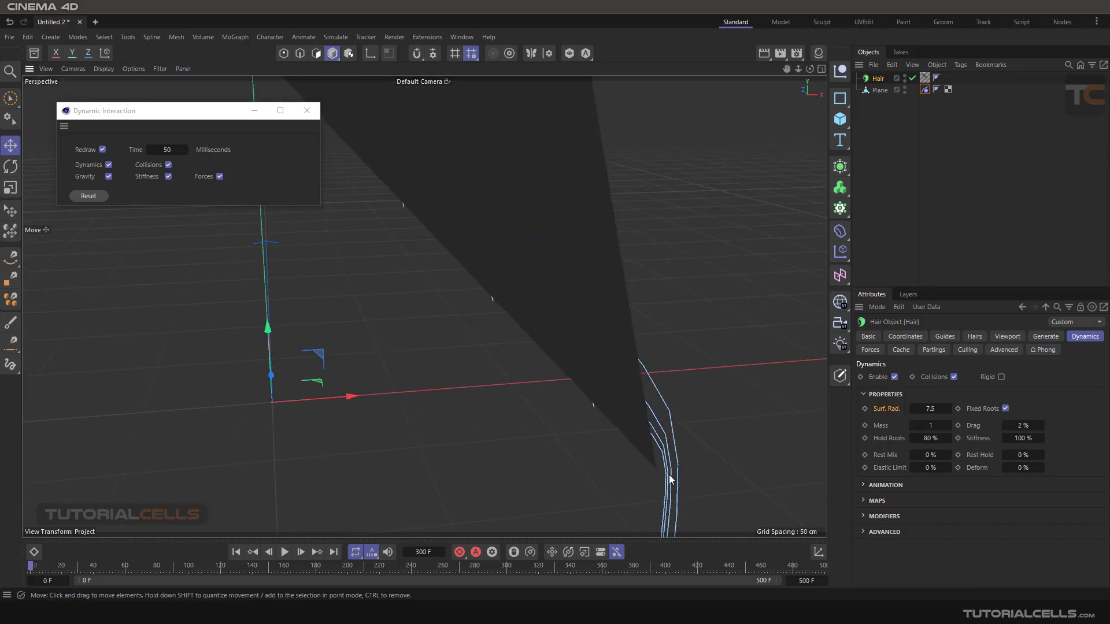
{"action": "left_click_drag", "start_coordinate": [669, 479], "coordinate": [679, 460], "text": "alt"}
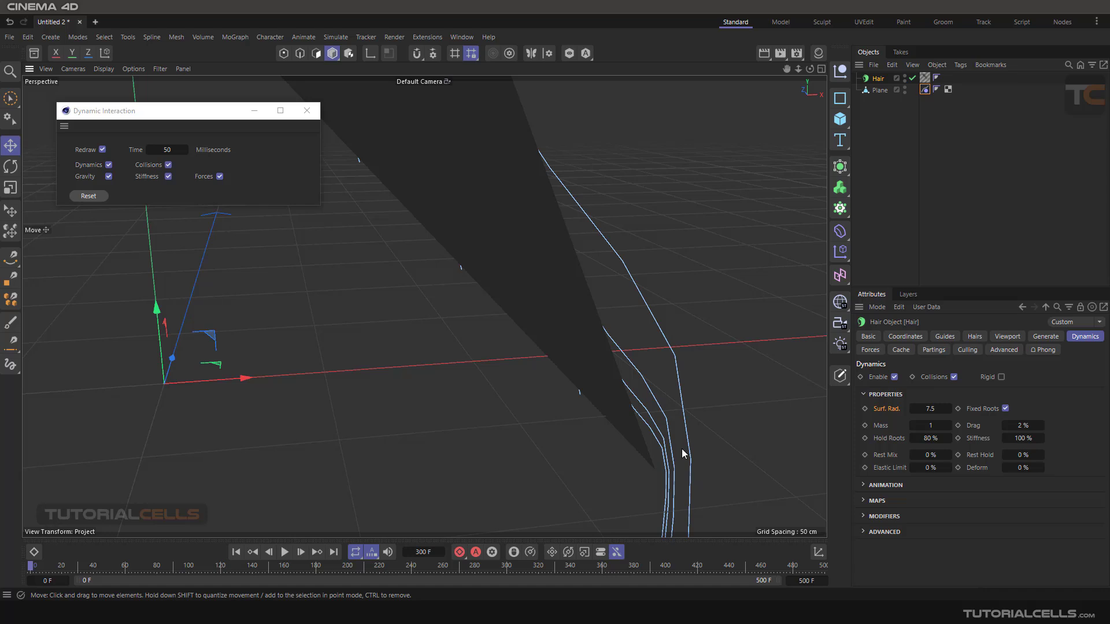
- Lower the hair's Surf. Rad. to 0.5 while checking how the guides settle against the Plane
{"action": "left_click", "coordinate": [915, 409]}
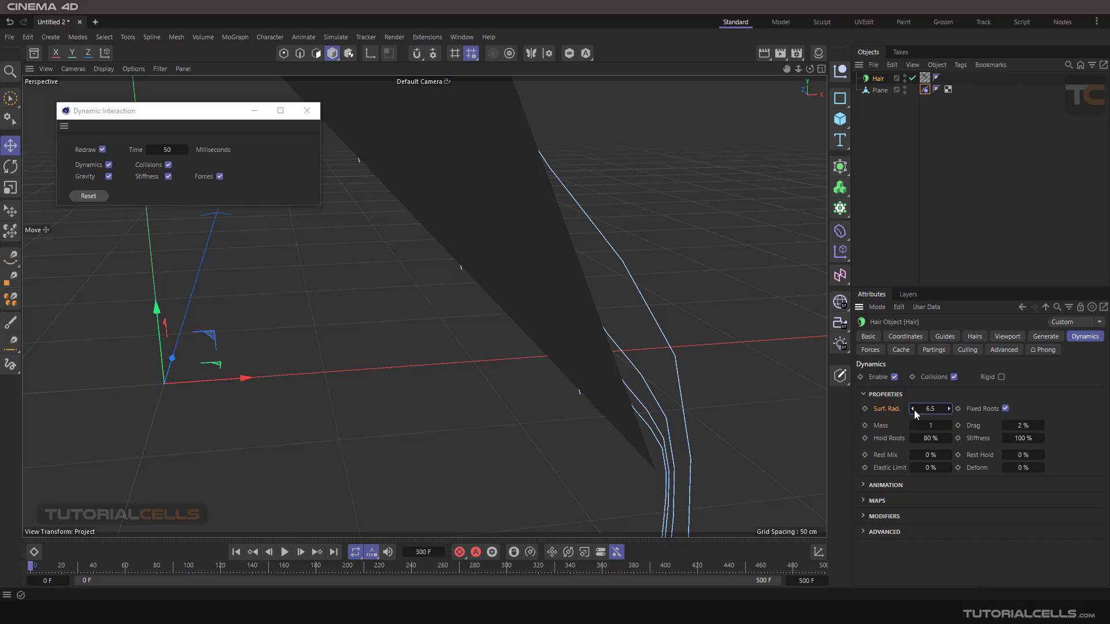
{"action": "left_click", "coordinate": [913, 411]}
{"action": "left_click", "coordinate": [913, 410]}
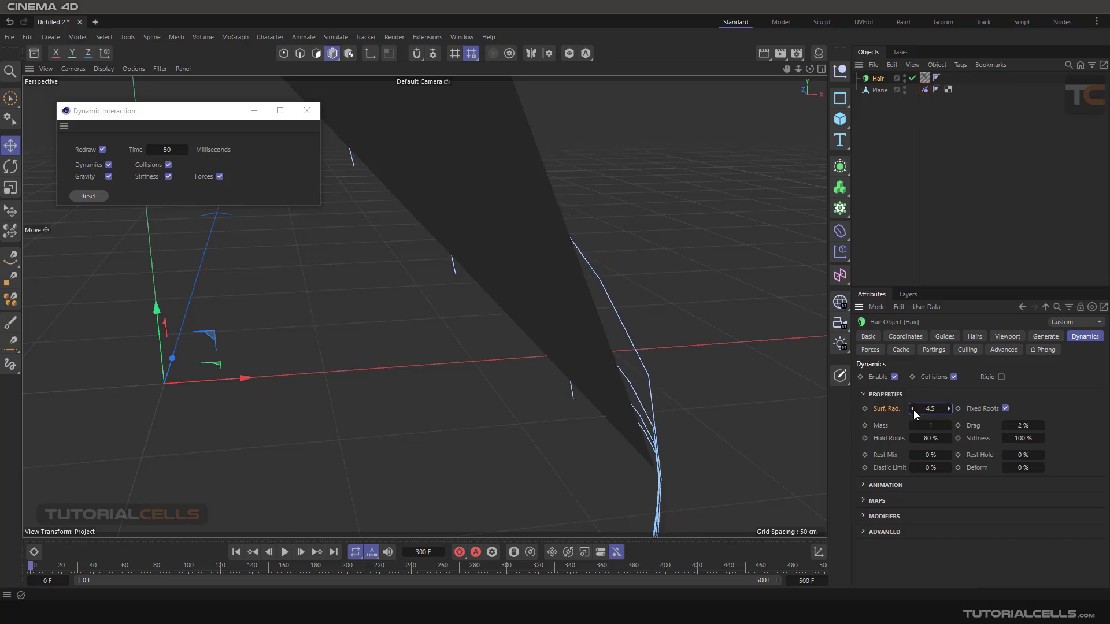
{"action": "left_click", "coordinate": [913, 410]}
{"action": "left_click_drag", "start_coordinate": [691, 382], "coordinate": [678, 392], "text": "alt"}
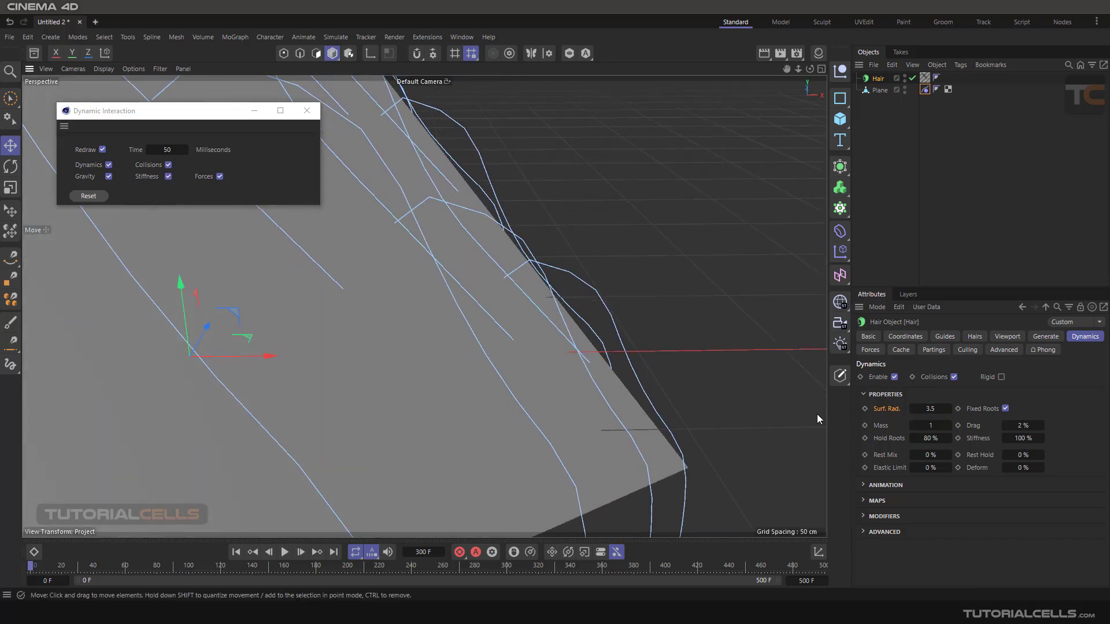
{"action": "left_click", "coordinate": [913, 412]}
{"action": "left_click", "coordinate": [914, 412]}
{"action": "left_click", "coordinate": [914, 412]}
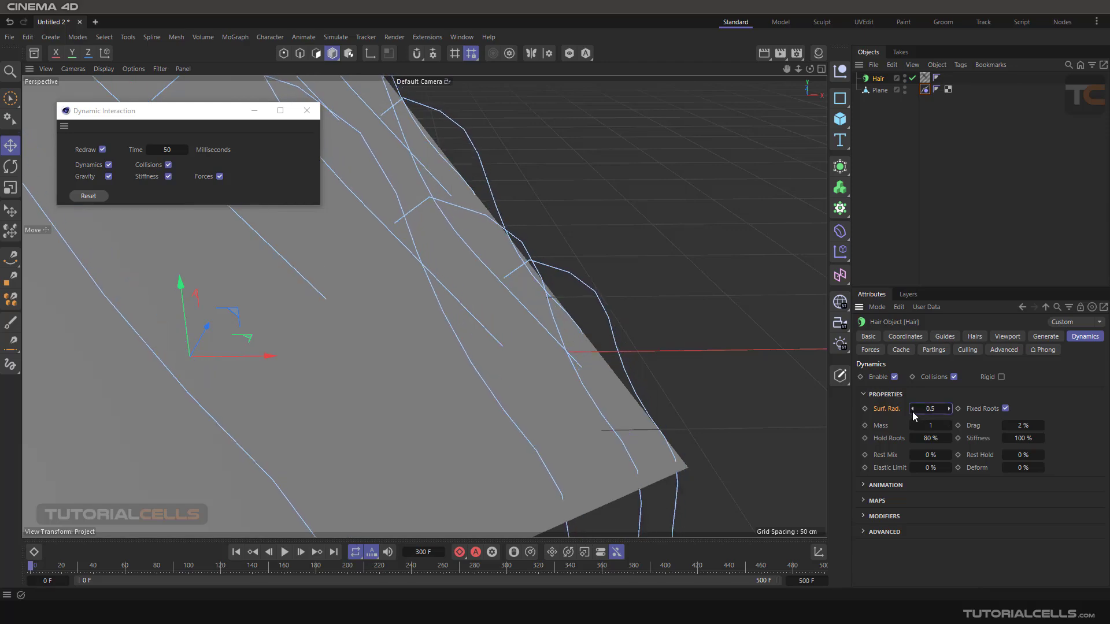
{"action": "left_click_drag", "start_coordinate": [681, 397], "coordinate": [594, 387], "text": "alt"}
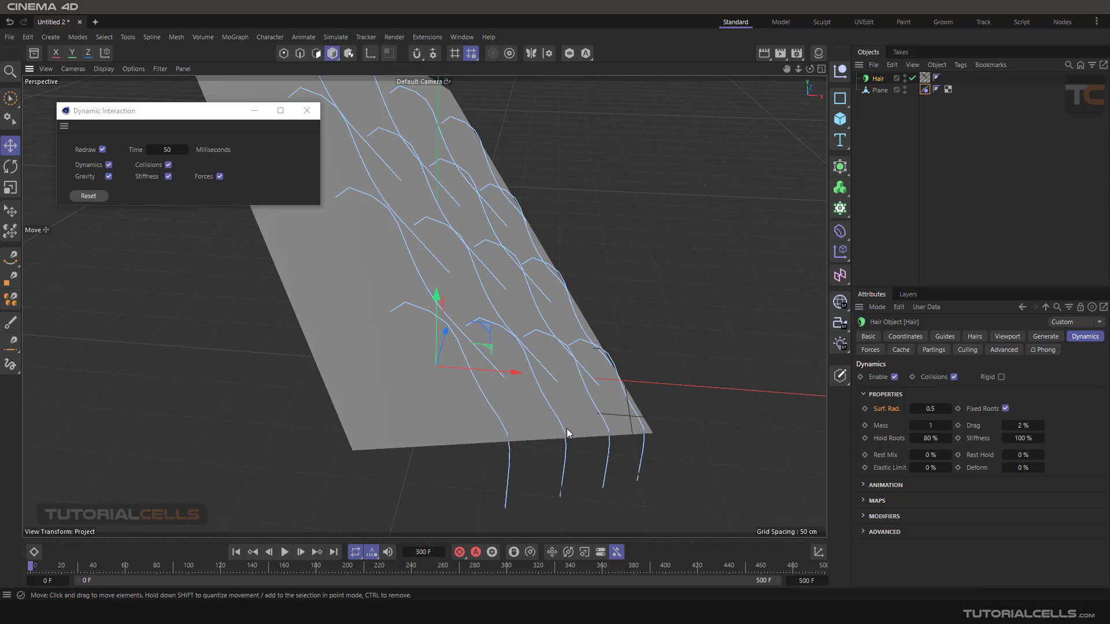
{"action": "left_click_drag", "start_coordinate": [605, 432], "coordinate": [571, 404], "text": "alt"}
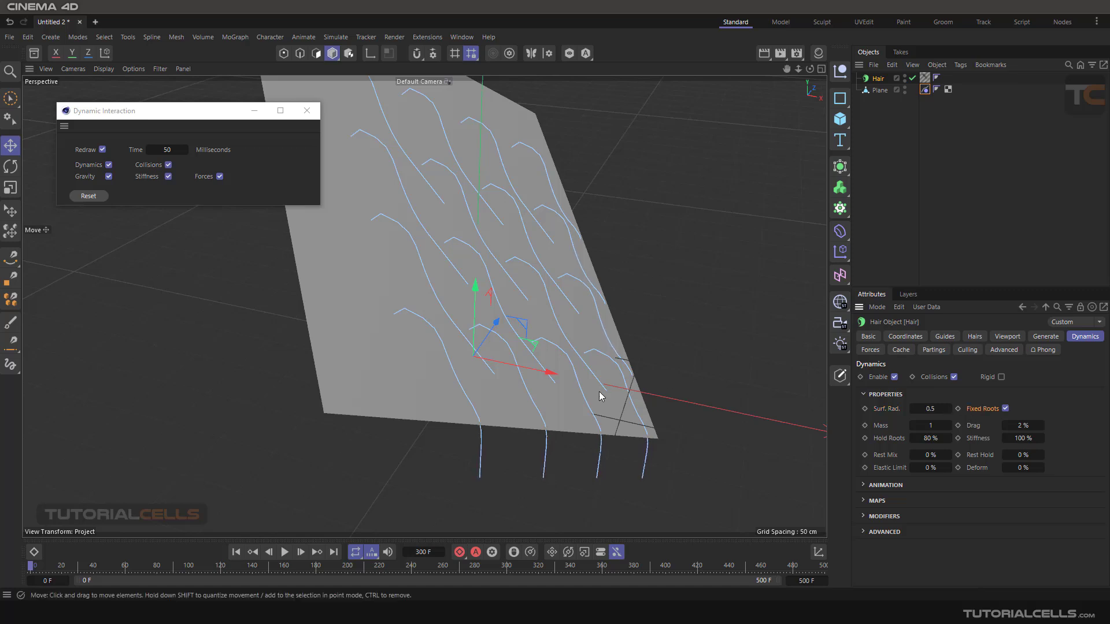
{"action": "left_click_drag", "start_coordinate": [434, 341], "coordinate": [490, 320], "text": "alt"}
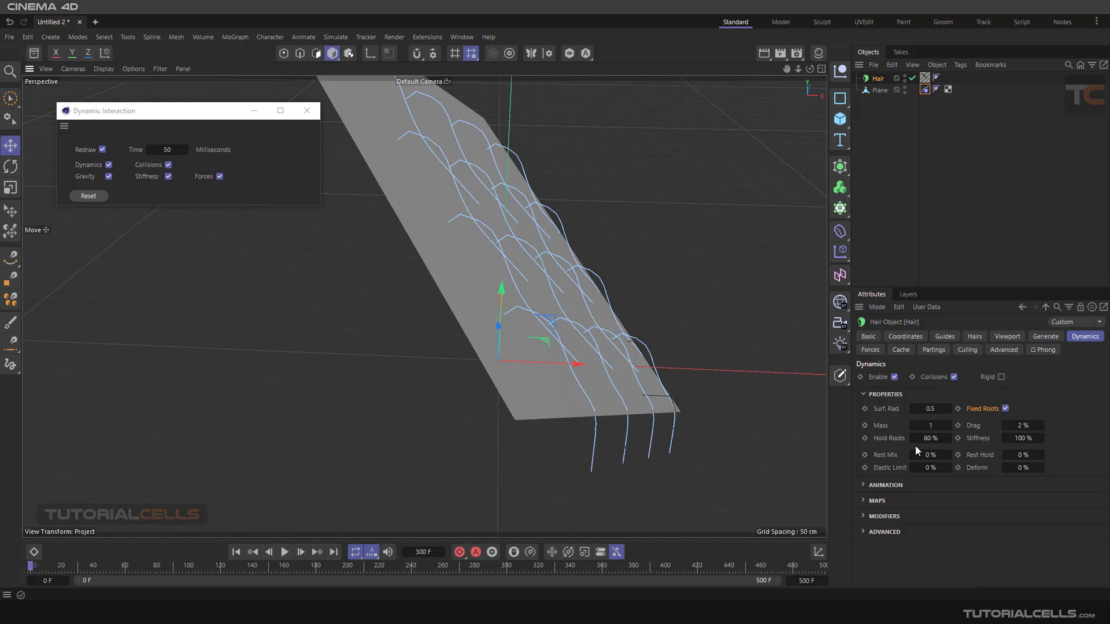
{"action": "left_click_drag", "start_coordinate": [647, 393], "coordinate": [688, 392], "text": "alt"}
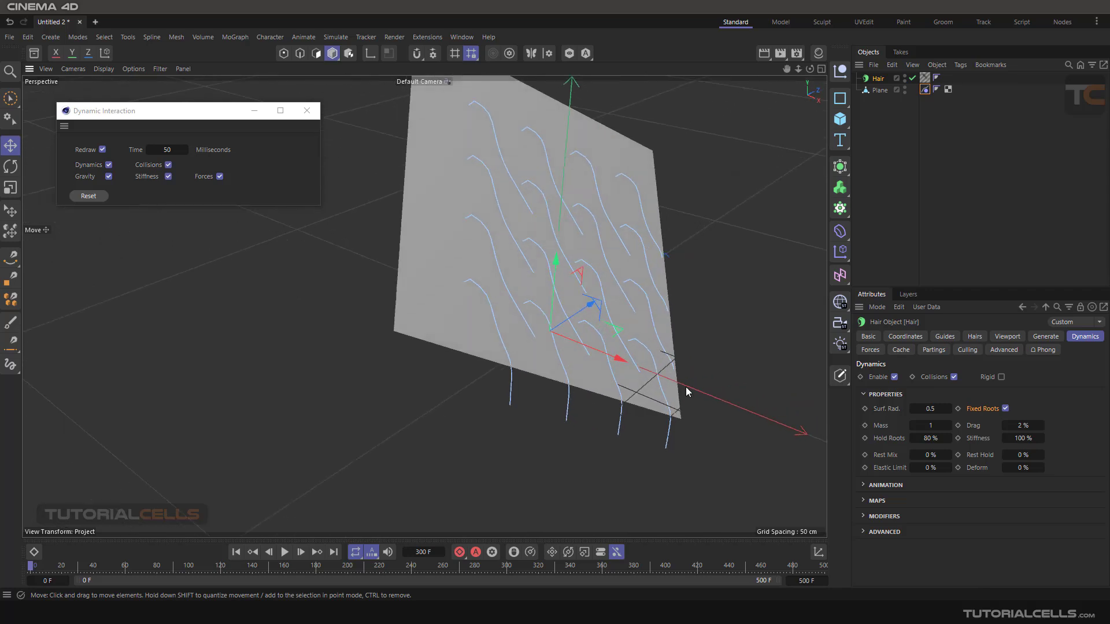
{"action": "middle_click_drag", "start_coordinate": [748, 389], "coordinate": [729, 398], "text": "alt"}
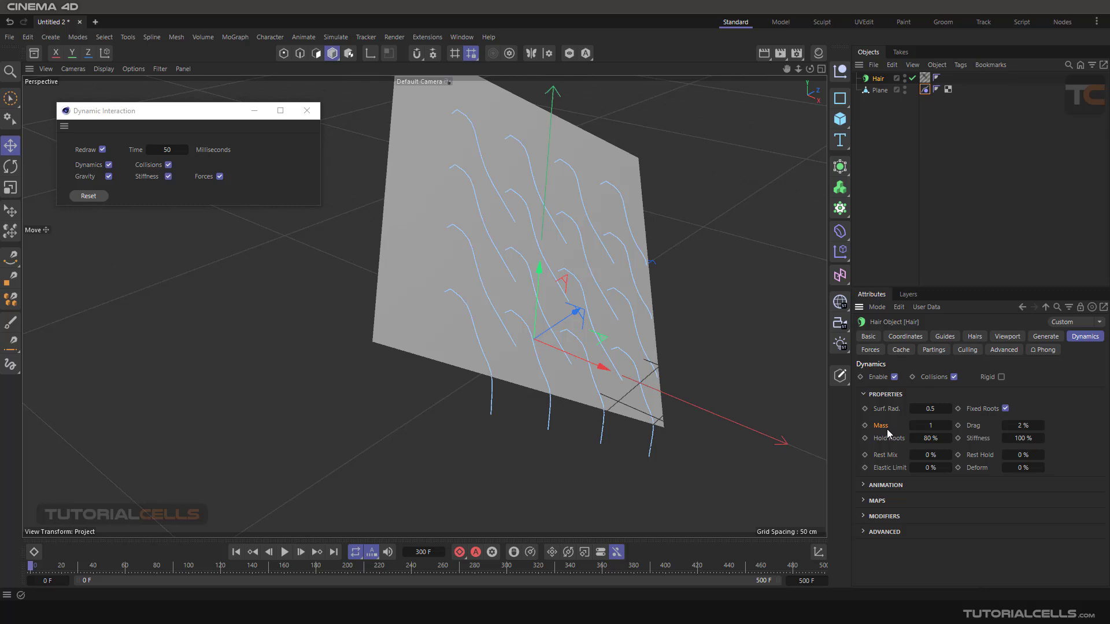
- Look through the Maps and Modifiers groups of the hair dynamics and collapse both again
{"action": "left_click", "coordinate": [864, 501]}
{"action": "left_click", "coordinate": [865, 501]}
{"action": "left_click", "coordinate": [864, 516]}
{"action": "scroll", "coordinate": [940, 525], "scroll_direction": "down", "scroll_amount": 3}
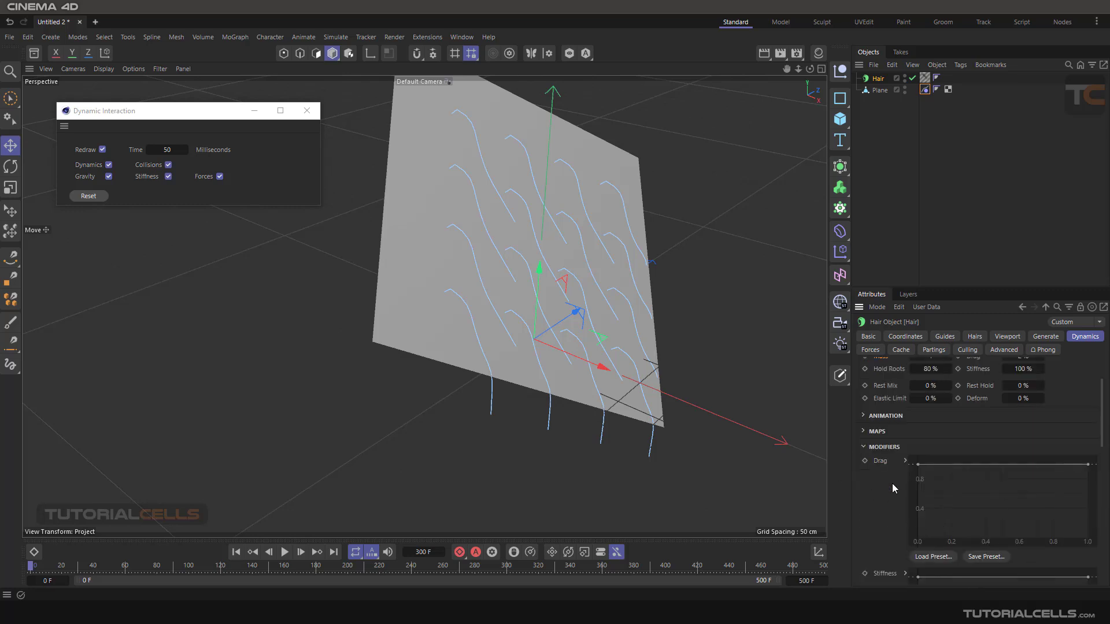
{"action": "left_click", "coordinate": [865, 447]}
{"action": "left_click", "coordinate": [864, 501]}
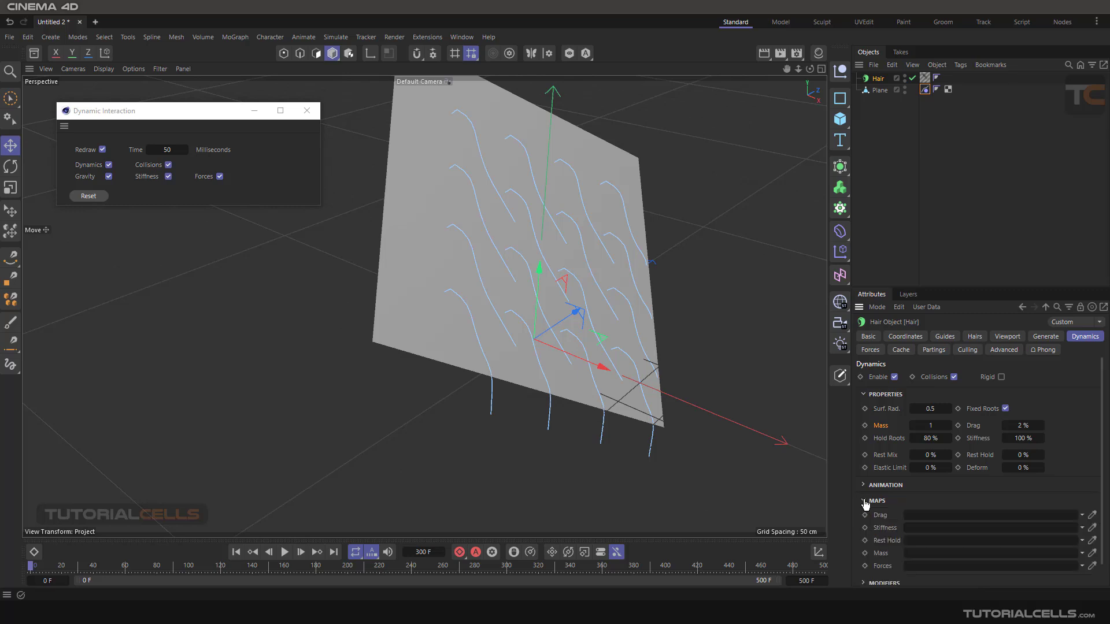
{"action": "scroll", "coordinate": [912, 511], "scroll_direction": "down", "scroll_amount": 1}
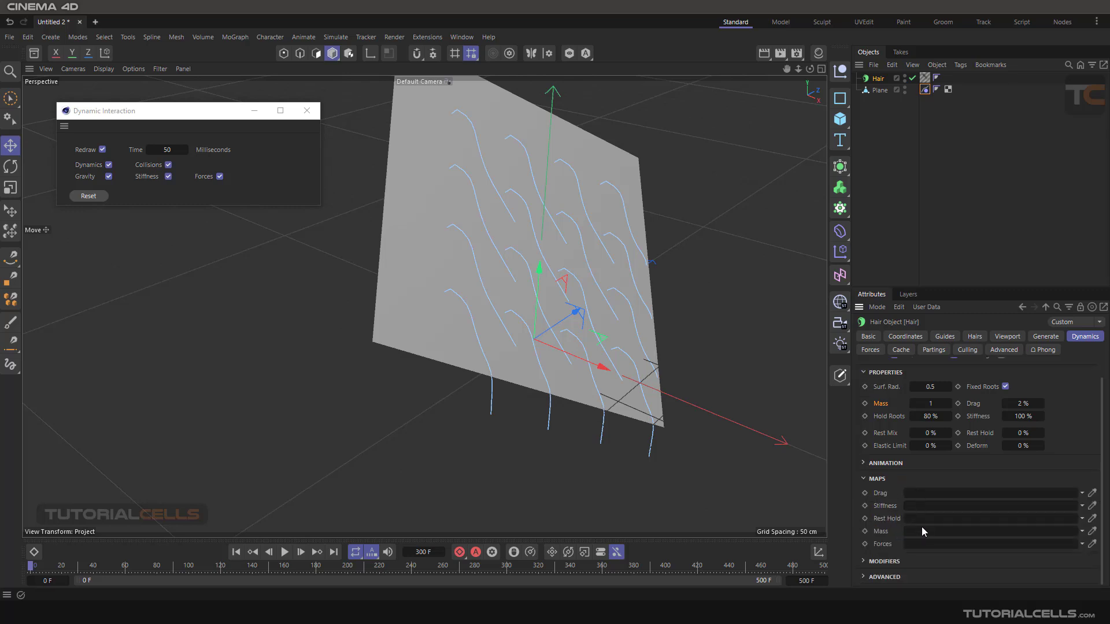
{"action": "left_click", "coordinate": [864, 479]}
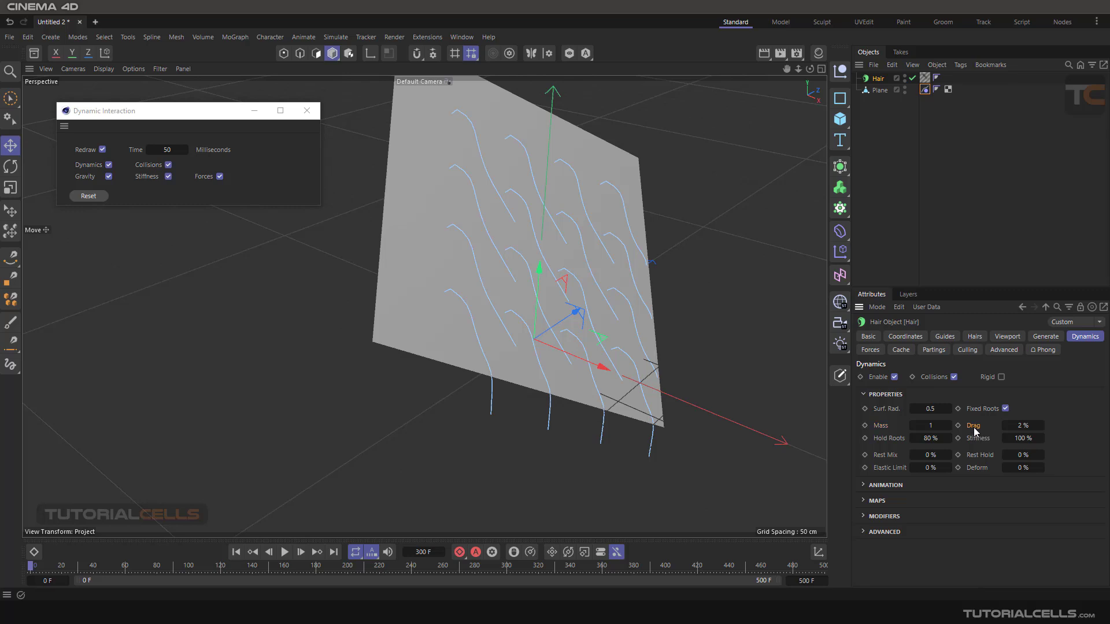
- Try a Drag of 100 % with the interactive dynamics reset, and return Drag to 2 %
{"action": "left_click_drag", "start_coordinate": [1020, 430], "coordinate": [1041, 430]}
{"action": "left_click", "coordinate": [90, 196]}
{"action": "left_click_drag", "start_coordinate": [515, 259], "coordinate": [546, 259], "text": "alt"}
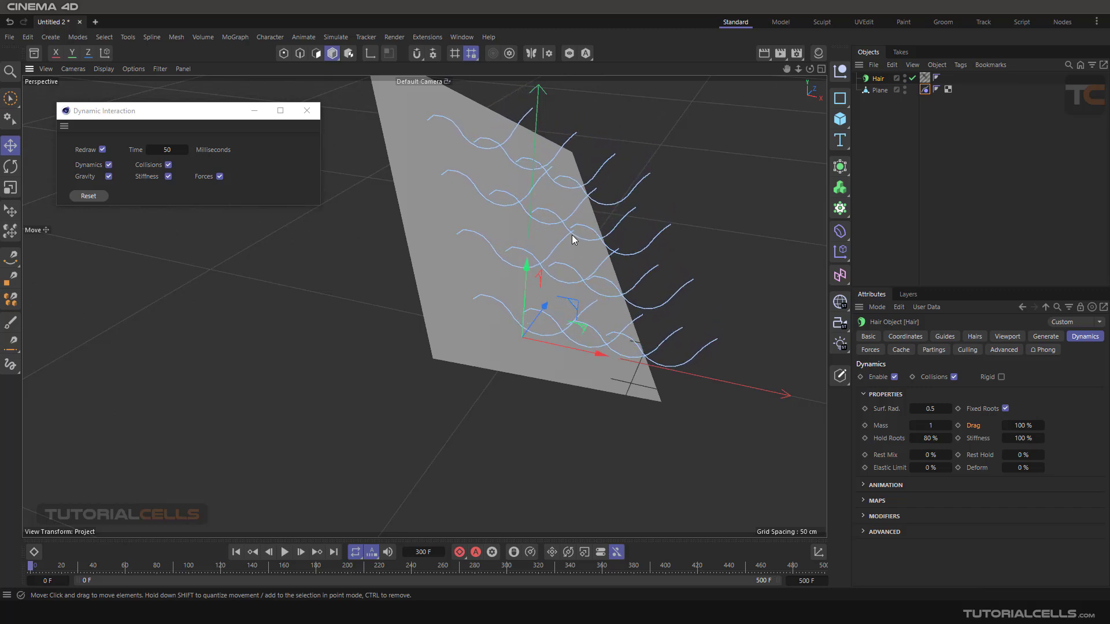
{"action": "left_click_drag", "start_coordinate": [1042, 425], "coordinate": [1044, 425]}
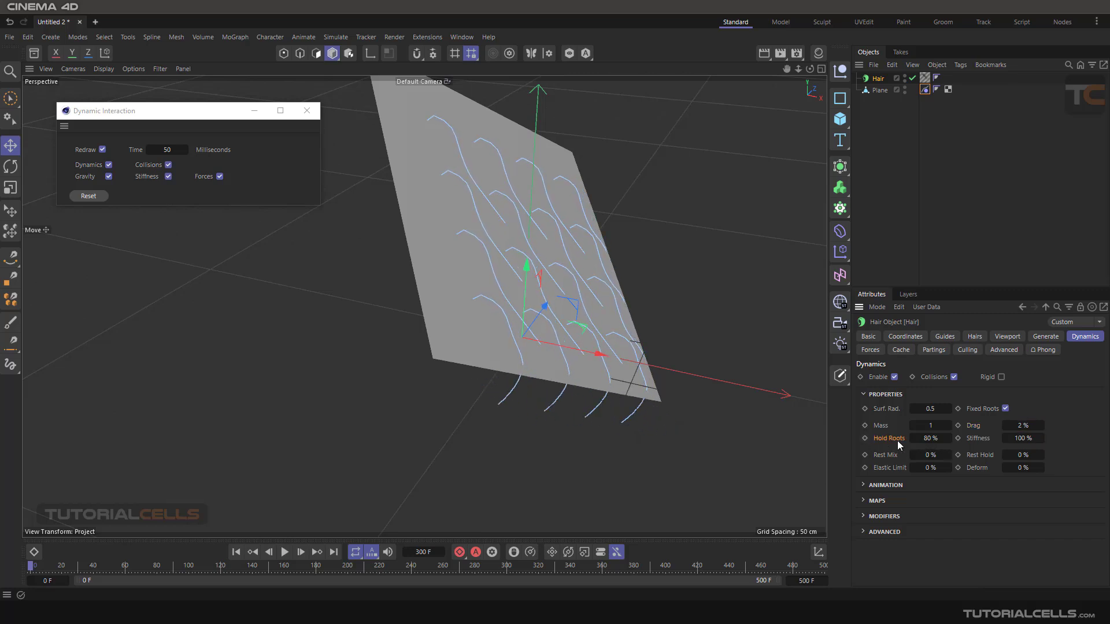
- Set Hold Roots to 0 % for the hair dynamics while viewing the guide roots in close-up
{"action": "scroll", "coordinate": [464, 238], "scroll_direction": "up", "scroll_amount": 3}
{"action": "scroll", "coordinate": [457, 237], "scroll_direction": "up", "scroll_amount": 3}
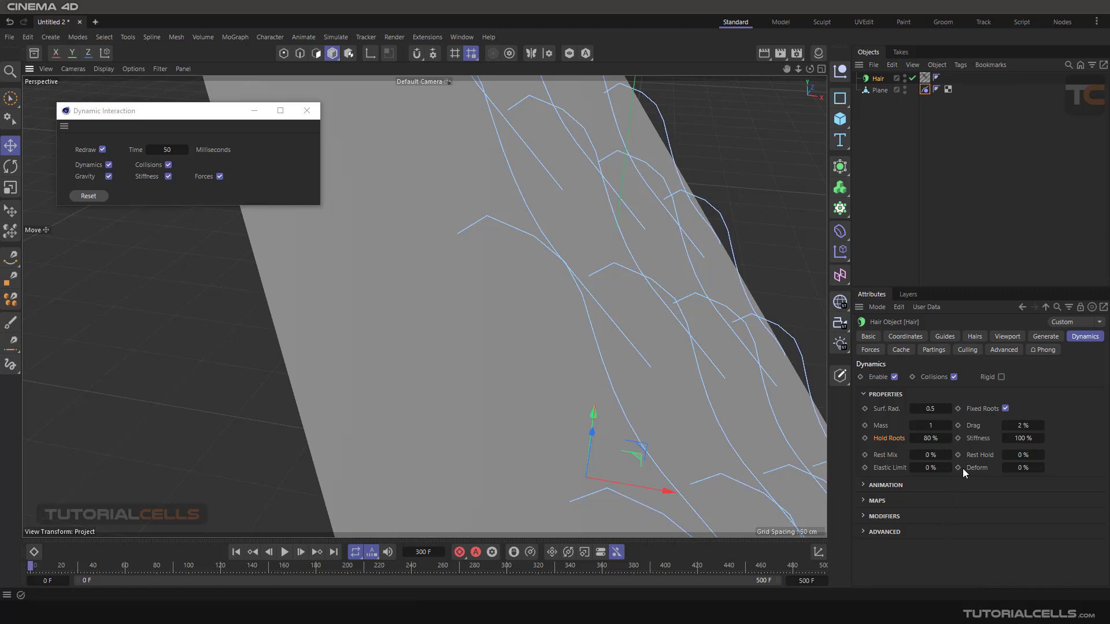
{"action": "left_click_drag", "start_coordinate": [941, 437], "coordinate": [901, 438]}
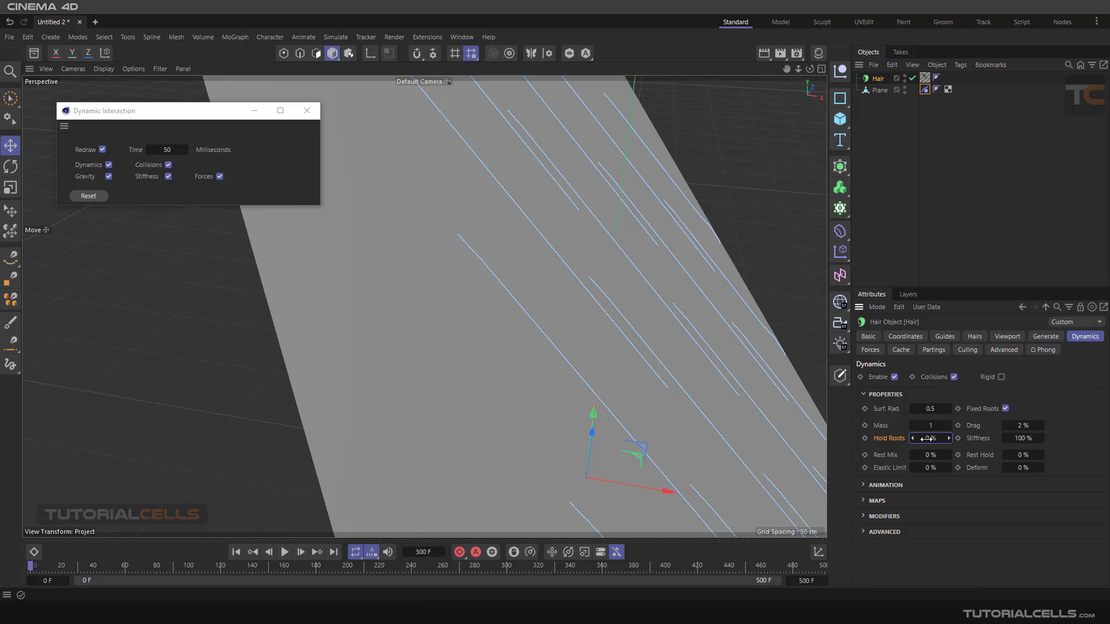
- Set Hold Roots to 80 % and lower Stiffness to 38 % for the hair dynamics
{"action": "mouse_move", "coordinate": [923, 439]}
{"action": "left_mouse_down"}
{"action": "mouse_move", "coordinate": [957, 438]}
{"action": "mouse_move", "coordinate": [936, 437]}
{"action": "left_mouse_up"}
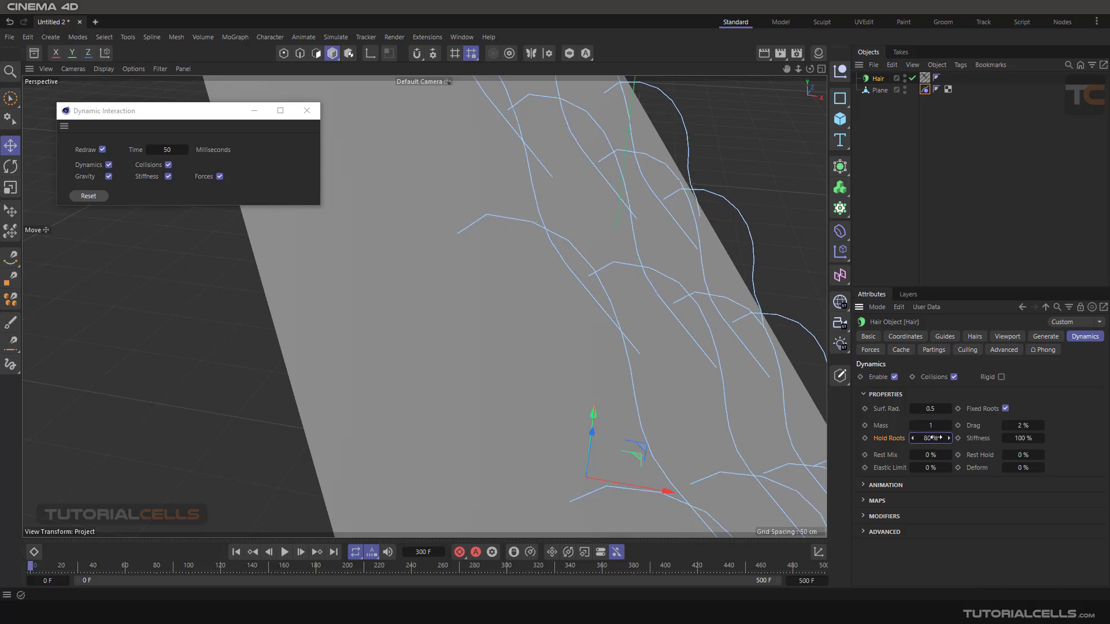
{"action": "left_click", "coordinate": [980, 440]}
{"action": "scroll", "coordinate": [610, 330], "scroll_direction": "down", "scroll_amount": 4}
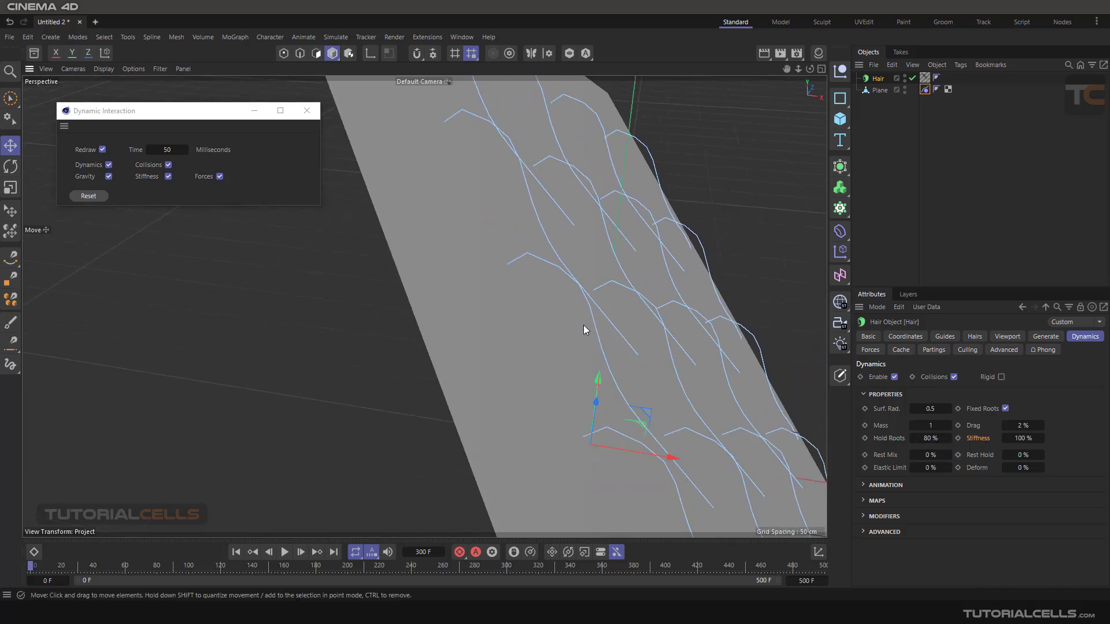
{"action": "scroll", "coordinate": [583, 325], "scroll_direction": "down", "scroll_amount": 2}
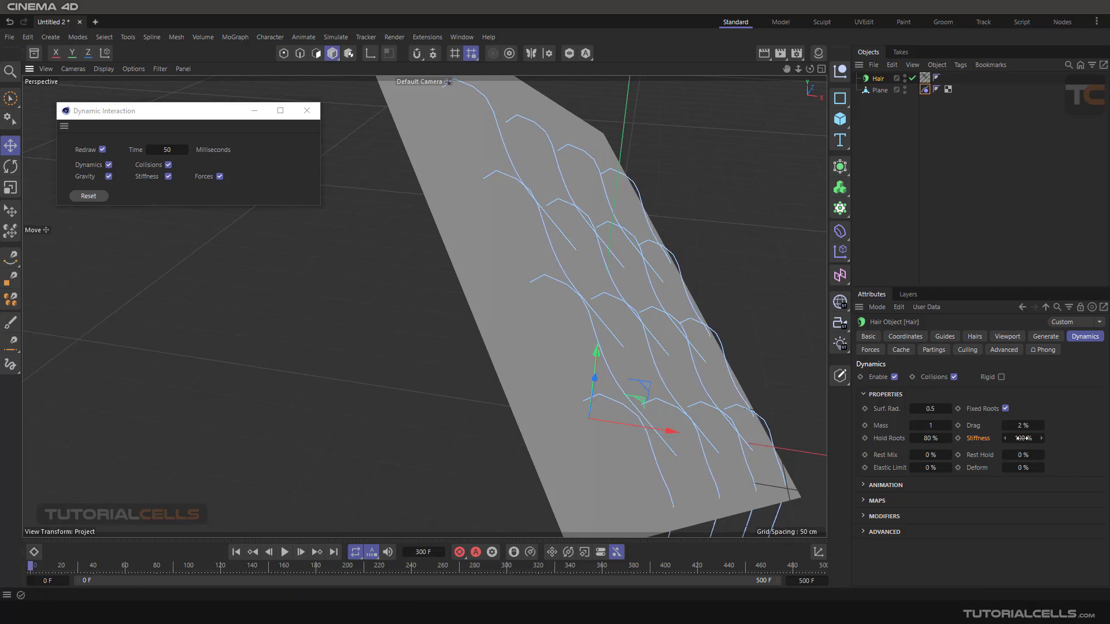
{"action": "left_click_drag", "start_coordinate": [1021, 438], "coordinate": [990, 438]}
{"action": "scroll", "coordinate": [602, 303], "scroll_direction": "up", "scroll_amount": 3}
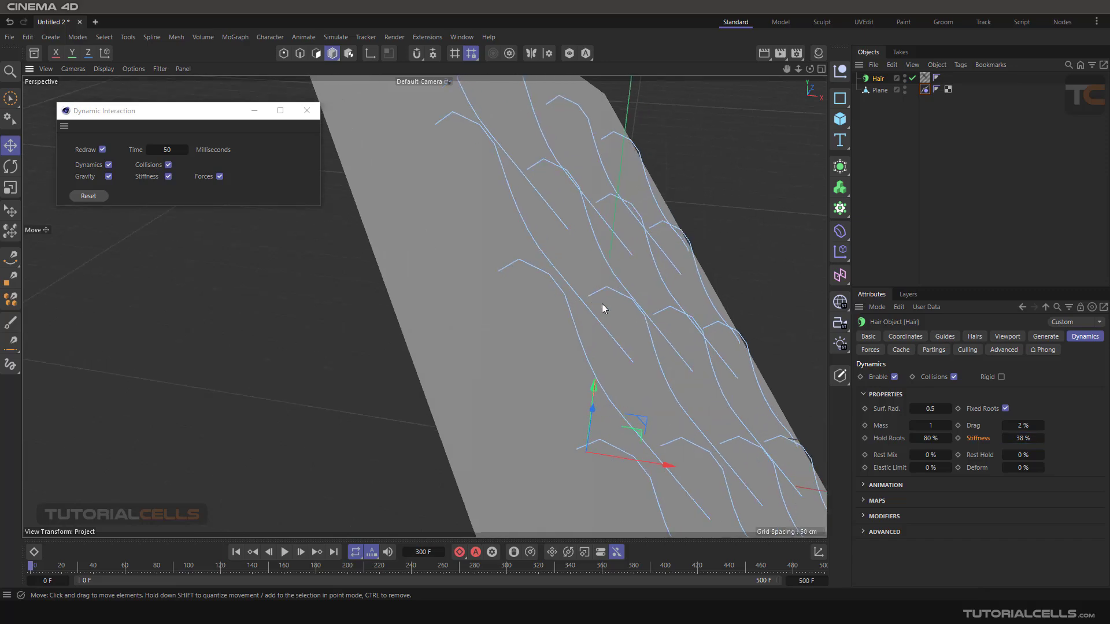
{"action": "scroll", "coordinate": [602, 304], "scroll_direction": "up", "scroll_amount": 3}
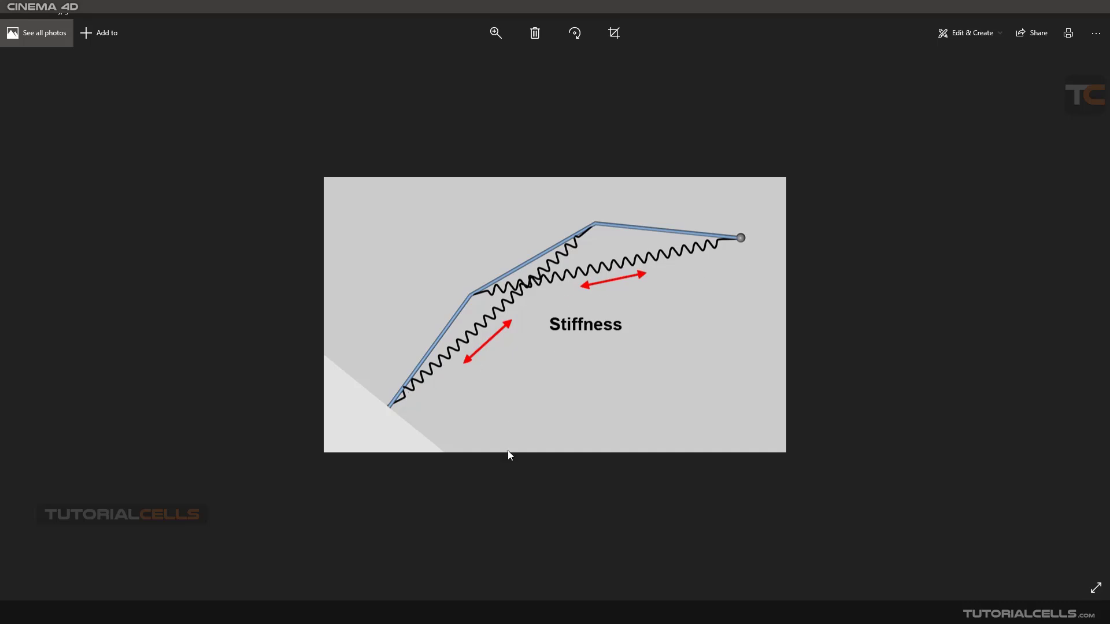
- Leave the Stiffness diagram, try 1 % Stiffness with 64 % Hold Roots, and restore Stiffness to 100 % and Hold Roots to 80 %
{"action": "mouse_move", "coordinate": [552, 612]}
{"action": "left_click", "coordinate": [589, 520]}
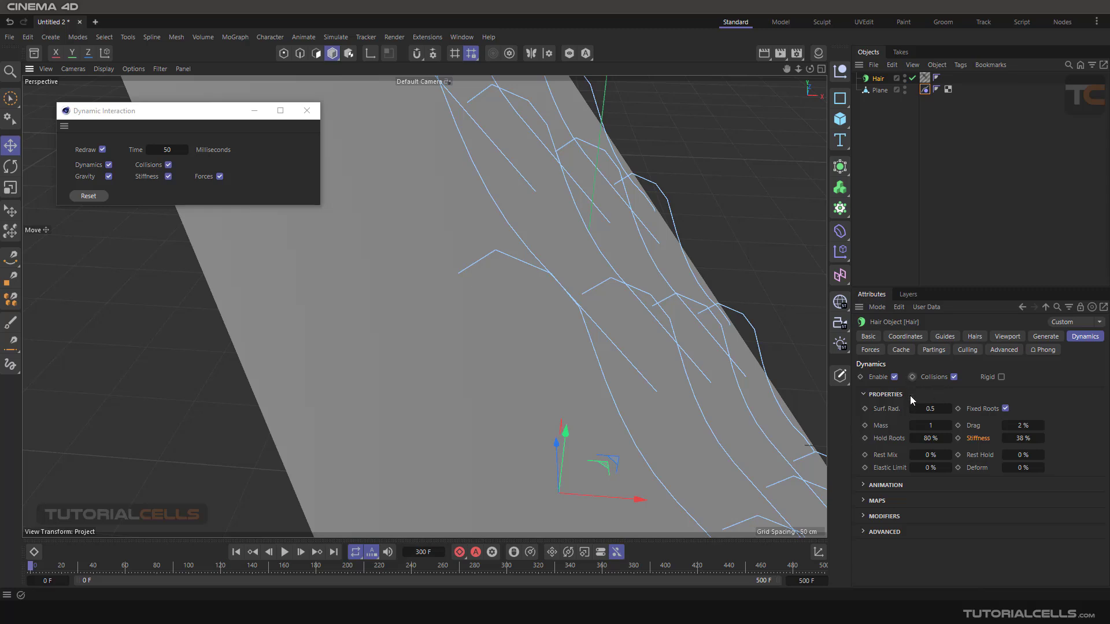
{"action": "left_click_drag", "start_coordinate": [1008, 441], "coordinate": [1031, 442]}
{"action": "left_click_drag", "start_coordinate": [1023, 438], "coordinate": [1005, 439]}
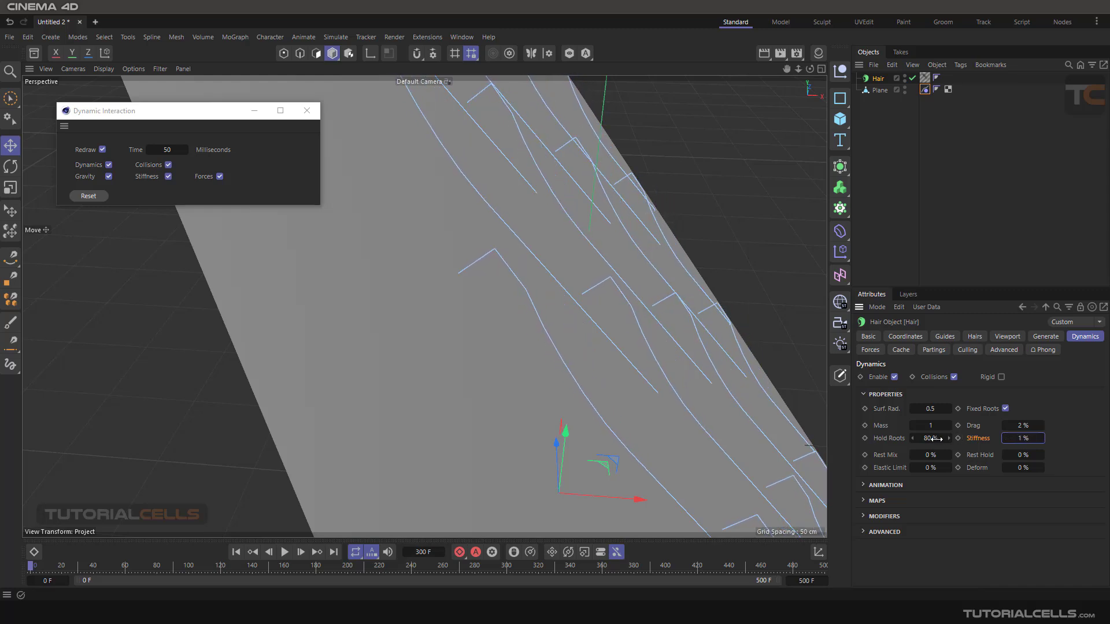
{"action": "mouse_move", "coordinate": [938, 439]}
{"action": "left_mouse_down"}
{"action": "mouse_move", "coordinate": [892, 439]}
{"action": "mouse_move", "coordinate": [938, 439]}
{"action": "left_mouse_up"}
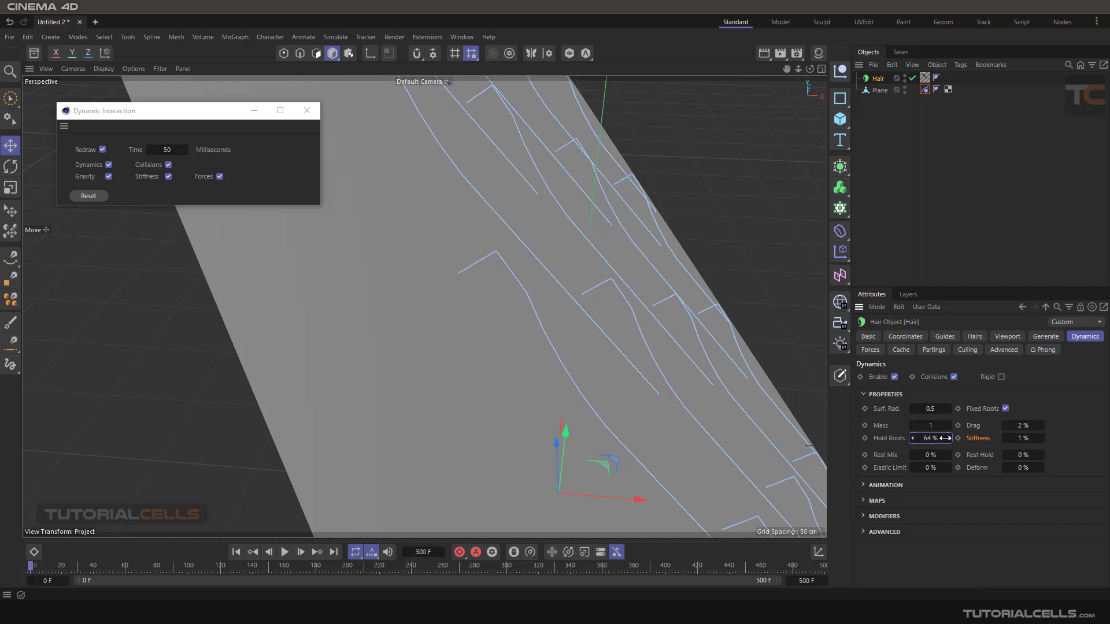
{"action": "left_click_drag", "start_coordinate": [1020, 439], "coordinate": [1079, 439]}
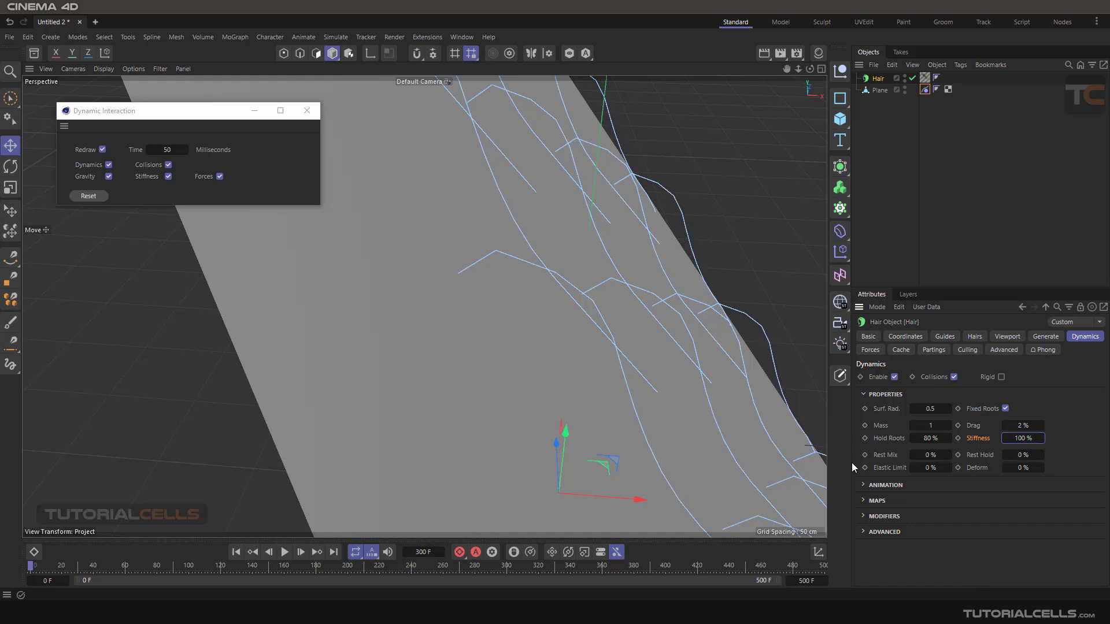
- Try Rest Mix at 5 % and 16 % with the interactive dynamics reset, and return Rest Mix to 0 %
{"action": "scroll", "coordinate": [558, 384], "scroll_direction": "down", "scroll_amount": 8}
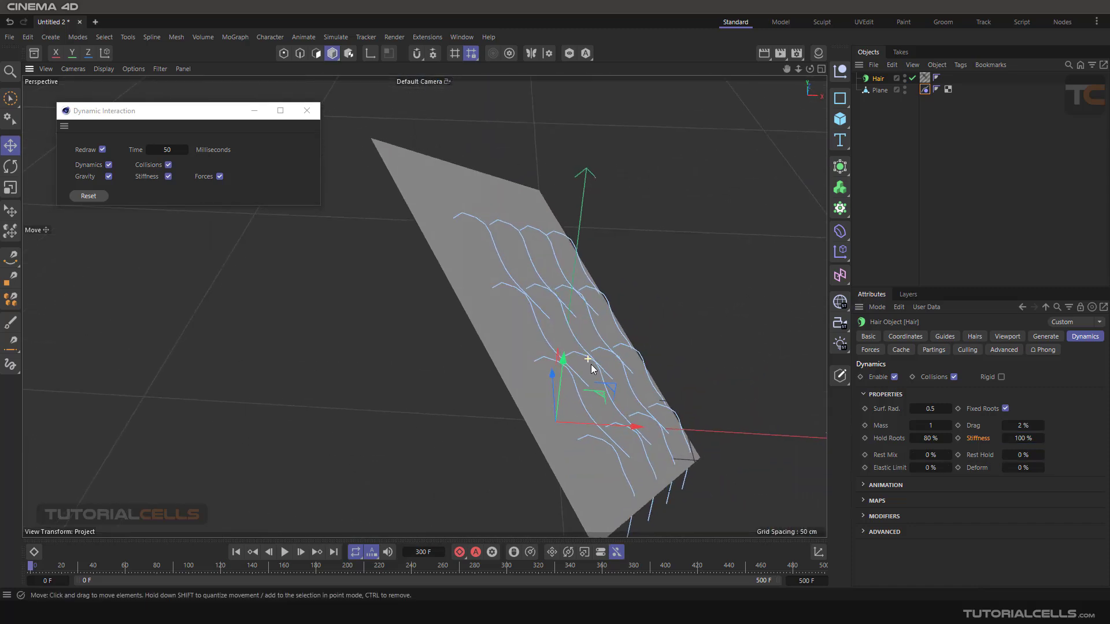
{"action": "left_click_drag", "start_coordinate": [941, 457], "coordinate": [948, 457]}
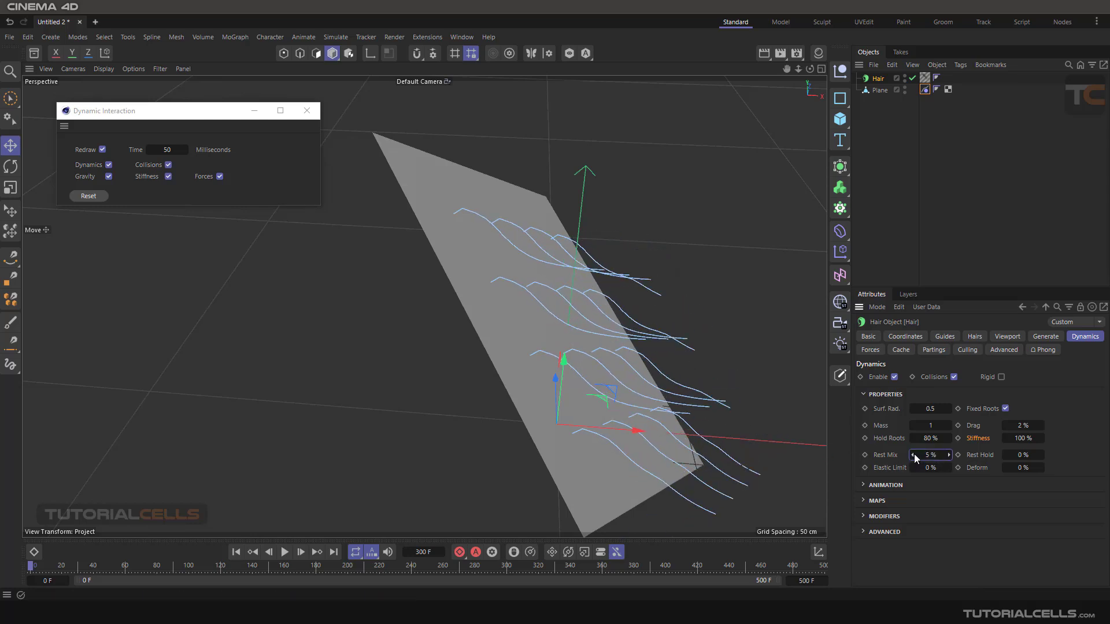
{"action": "left_click_drag", "start_coordinate": [925, 455], "coordinate": [932, 456]}
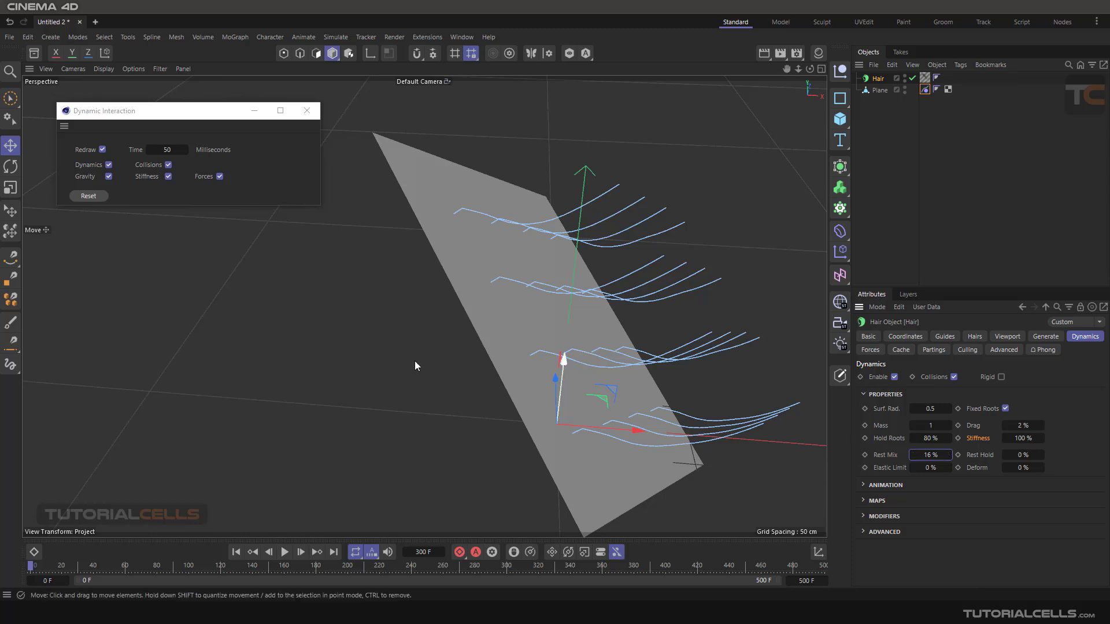
{"action": "left_click", "coordinate": [90, 196]}
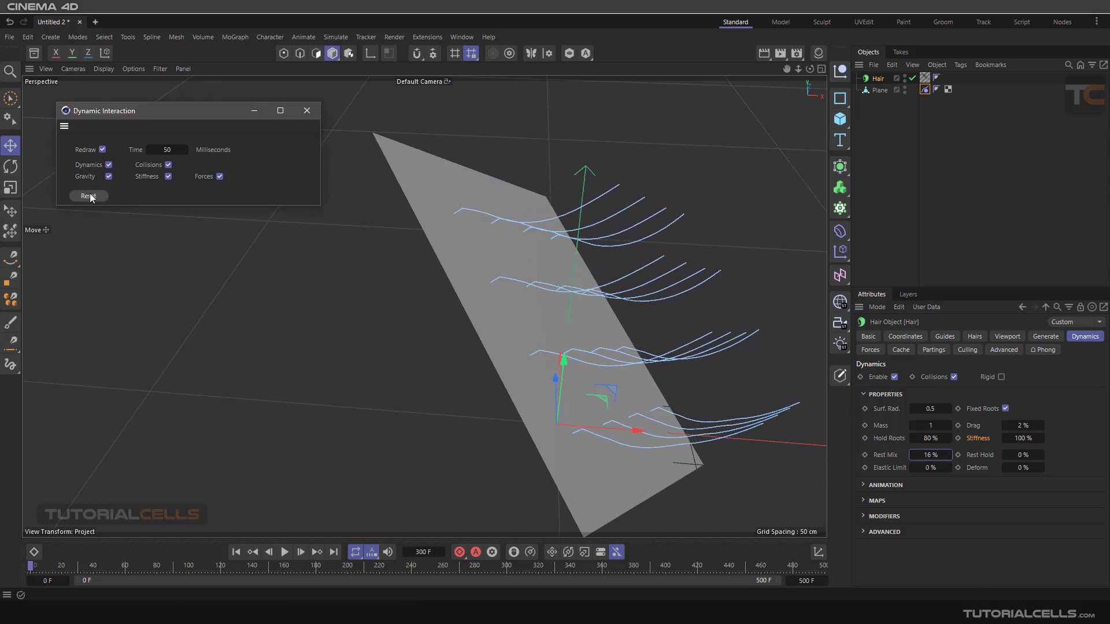
{"action": "right_click", "coordinate": [949, 455]}
- Try Rest Hold values of 41 %, 26 % and 37 % on the hair guides, and return Rest Hold to 0 %
{"action": "left_click_drag", "start_coordinate": [1022, 455], "coordinate": [1043, 455]}
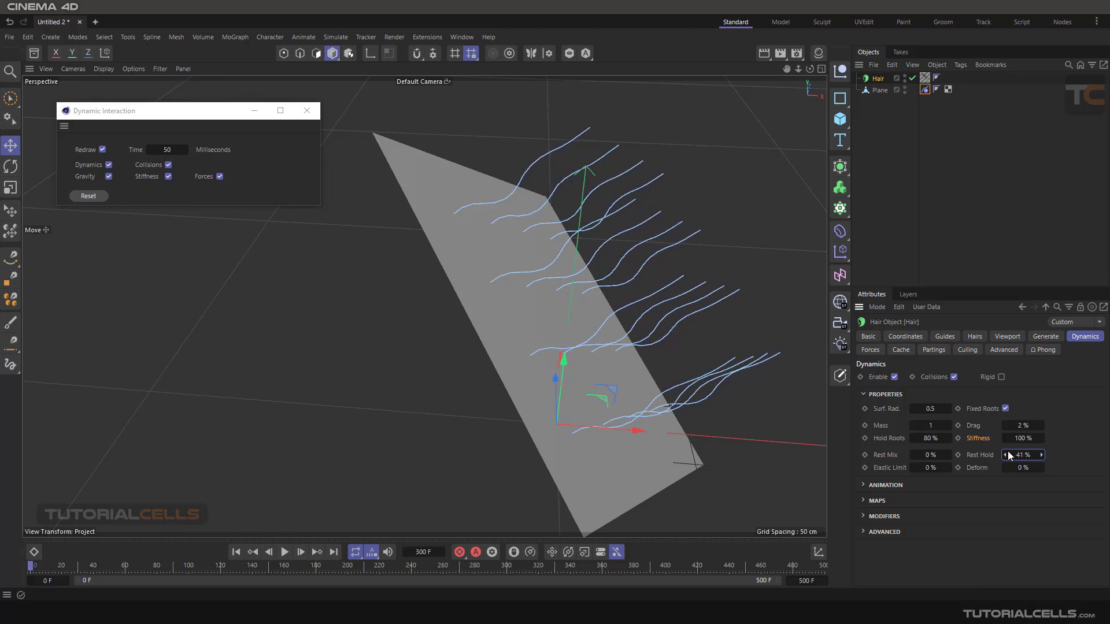
{"action": "left_click_drag", "start_coordinate": [1018, 455], "coordinate": [1021, 455]}
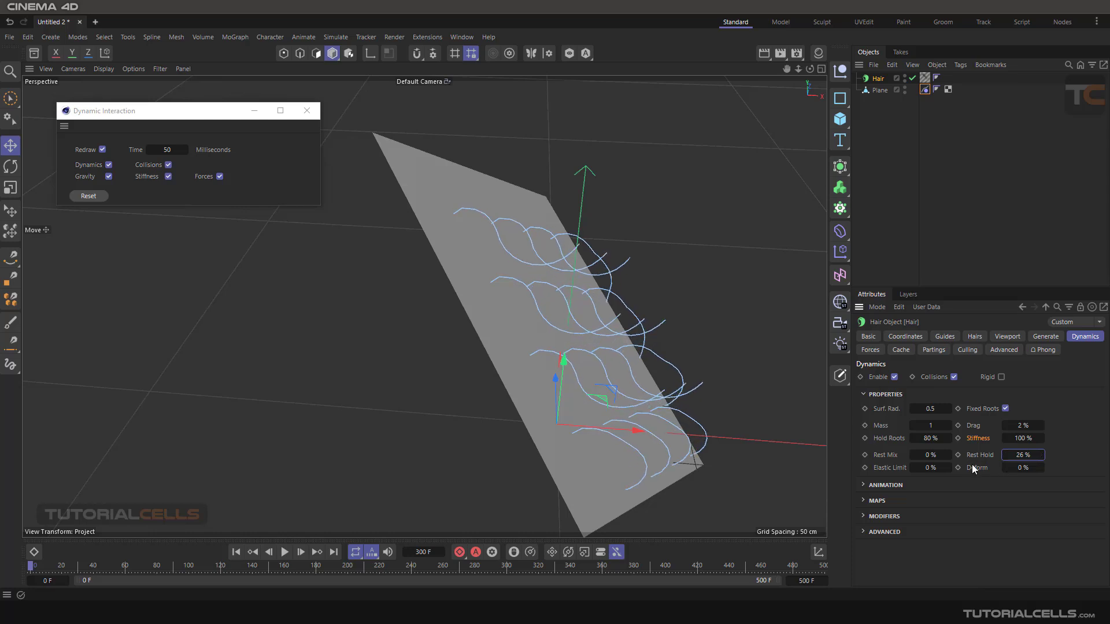
{"action": "left_click_drag", "start_coordinate": [1015, 457], "coordinate": [1020, 457]}
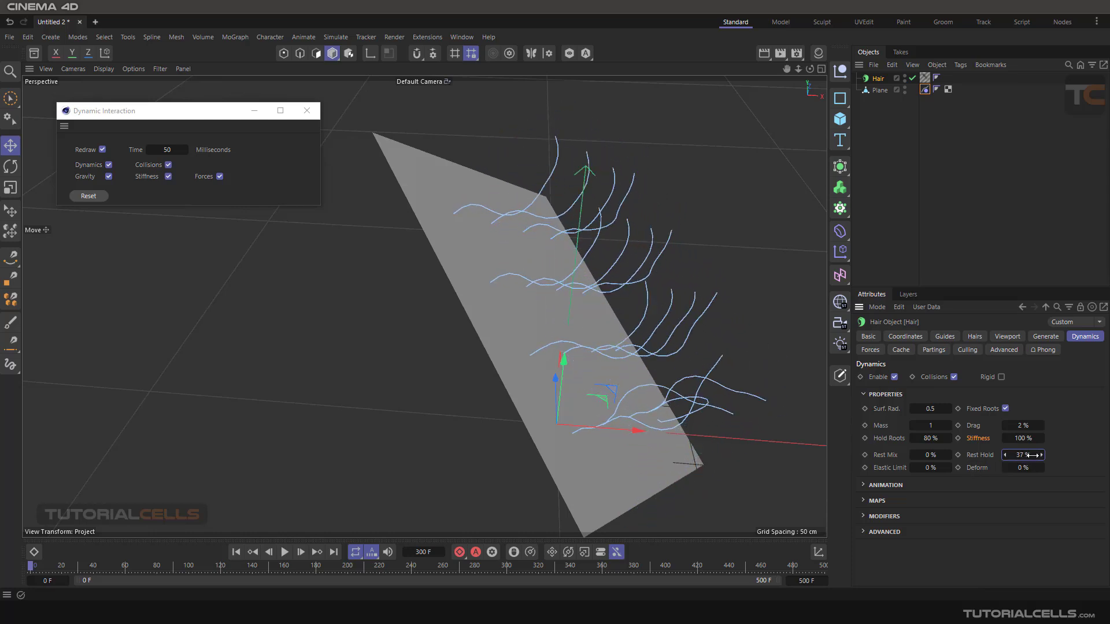
{"action": "right_click", "coordinate": [1040, 455]}
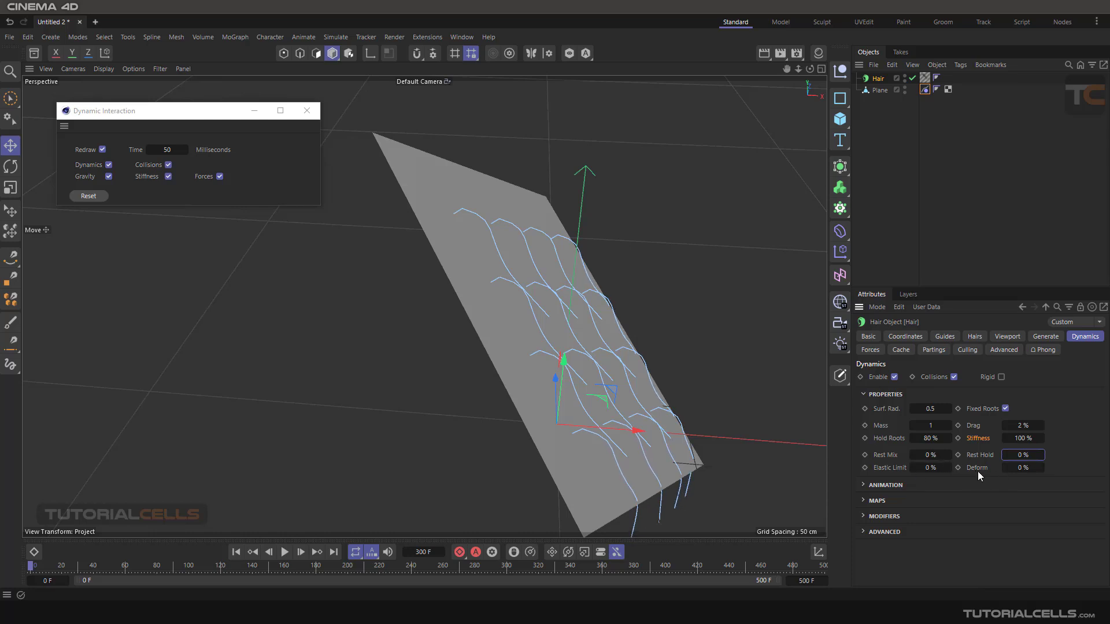
- Collapse the Properties group, expand the hair's Animation settings and turn off Redraw in Dynamic Interaction
{"action": "left_click", "coordinate": [864, 394]}
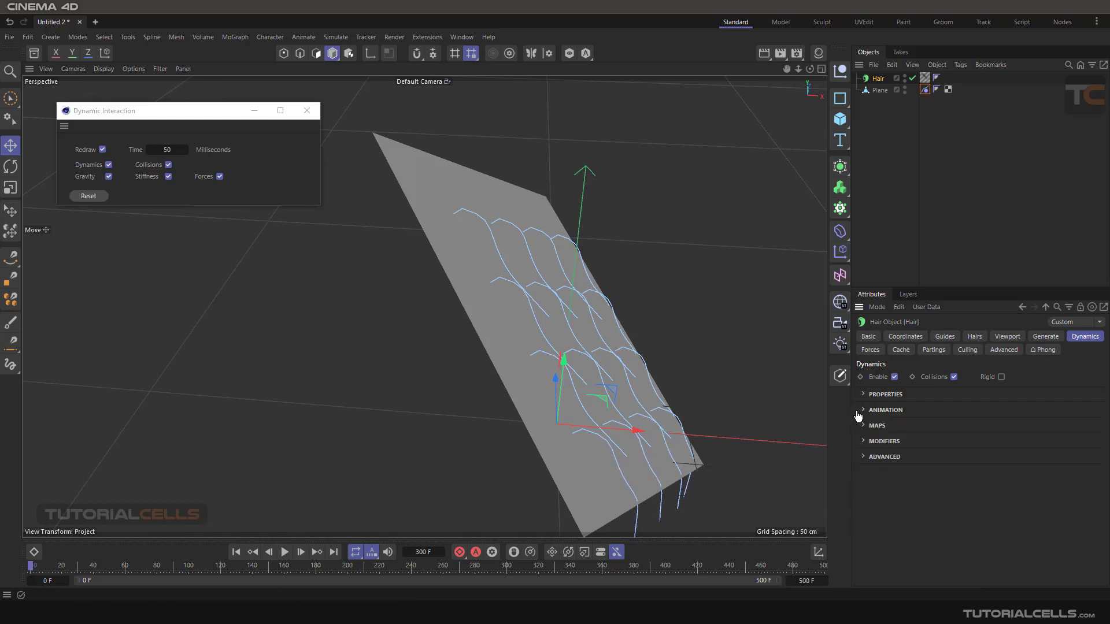
{"action": "left_click", "coordinate": [863, 411]}
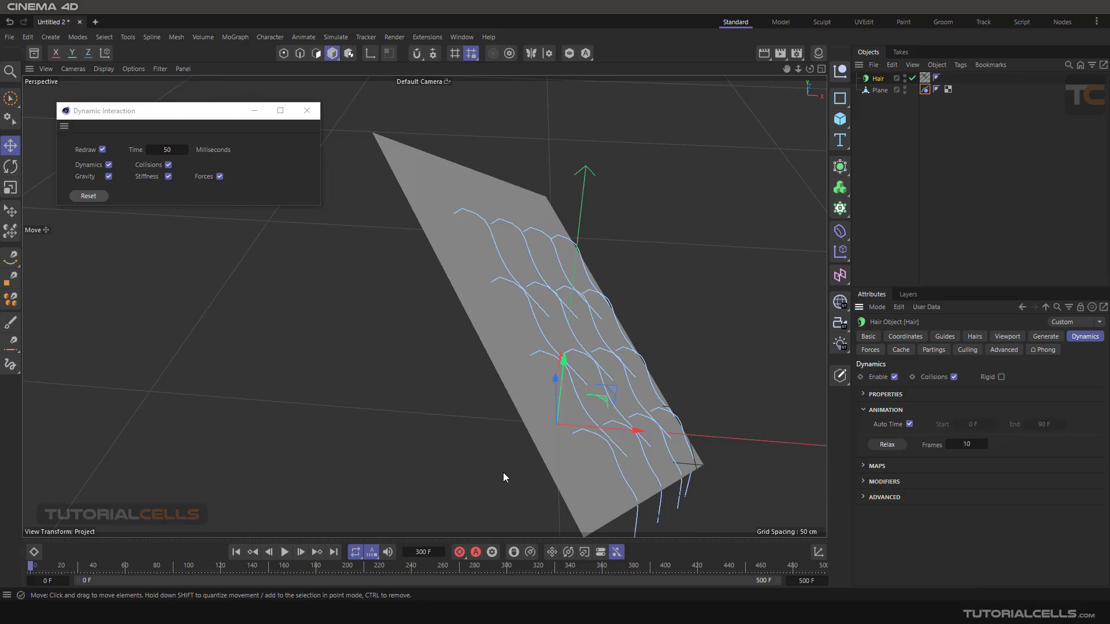
{"action": "left_click", "coordinate": [283, 553]}
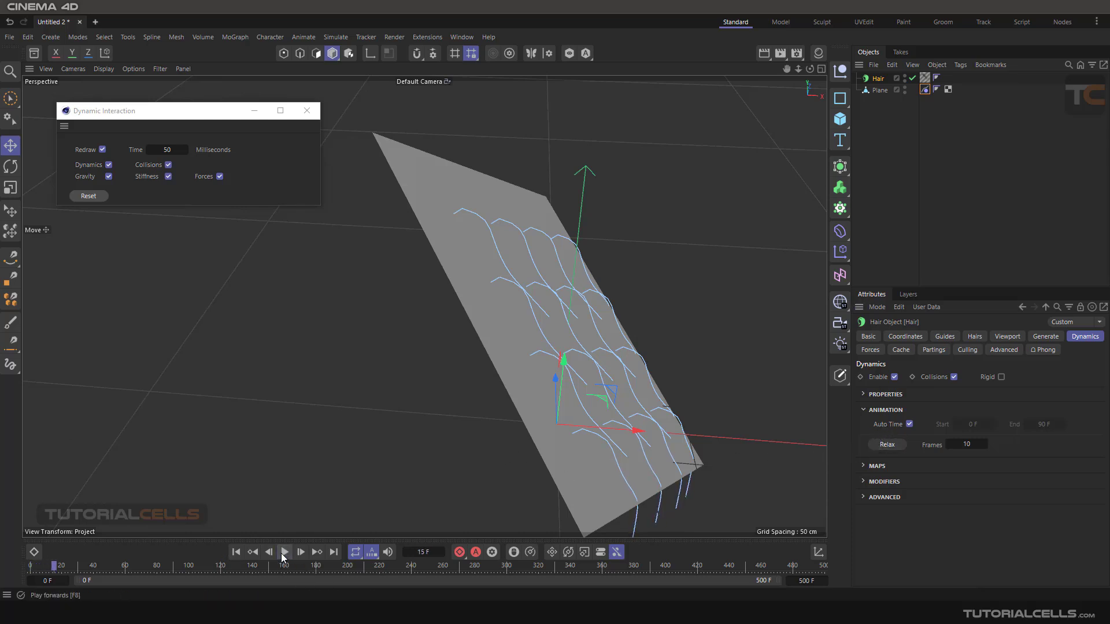
{"action": "left_click", "coordinate": [102, 149]}
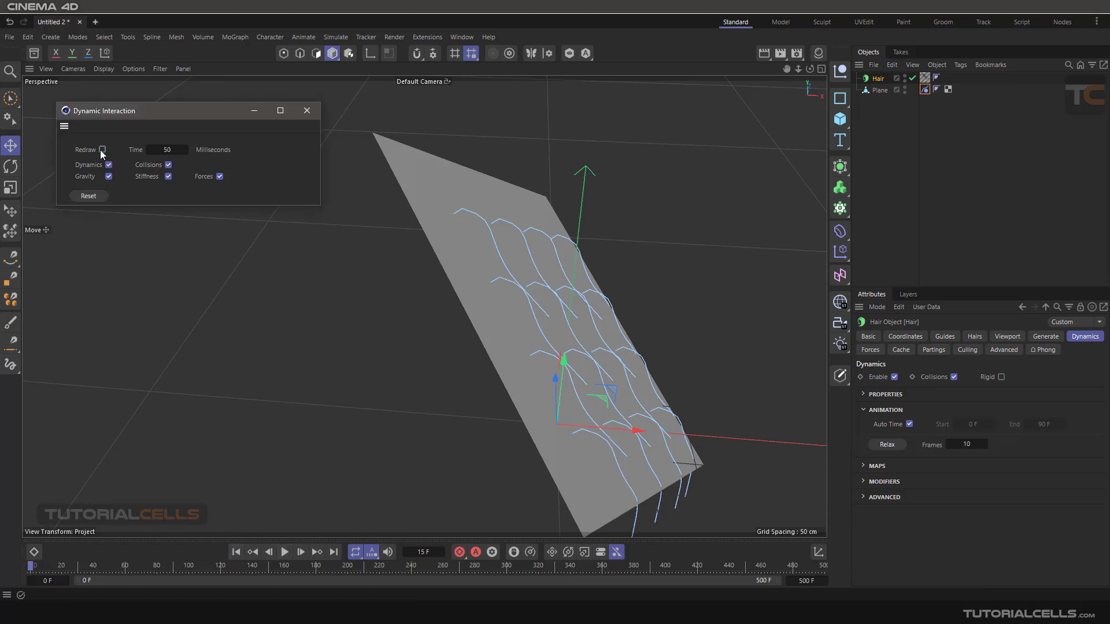
- Play the hair simulation several times from frame 0 with Auto Time on, and rewind to the start
{"action": "left_click", "coordinate": [284, 553]}
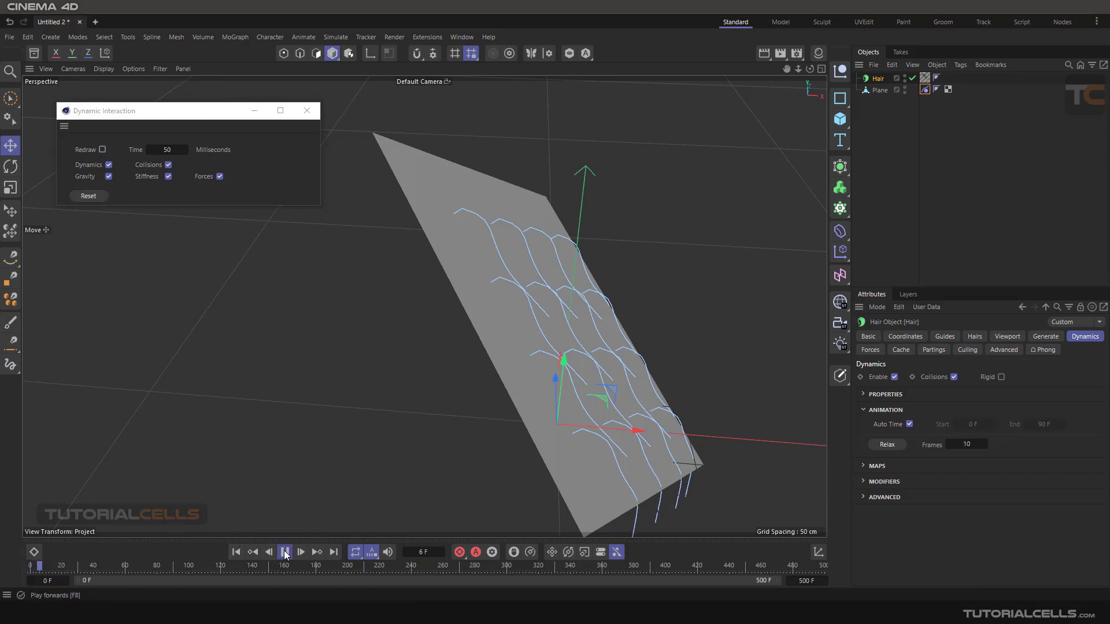
{"action": "left_click", "coordinate": [236, 553]}
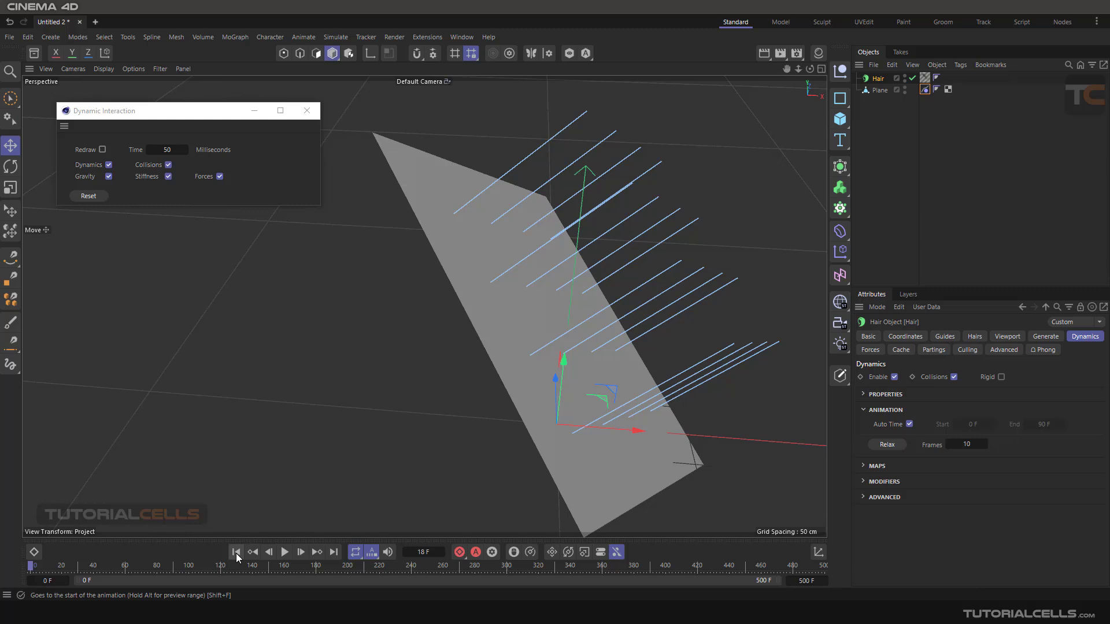
{"action": "left_click", "coordinate": [284, 554]}
{"action": "left_click", "coordinate": [285, 552]}
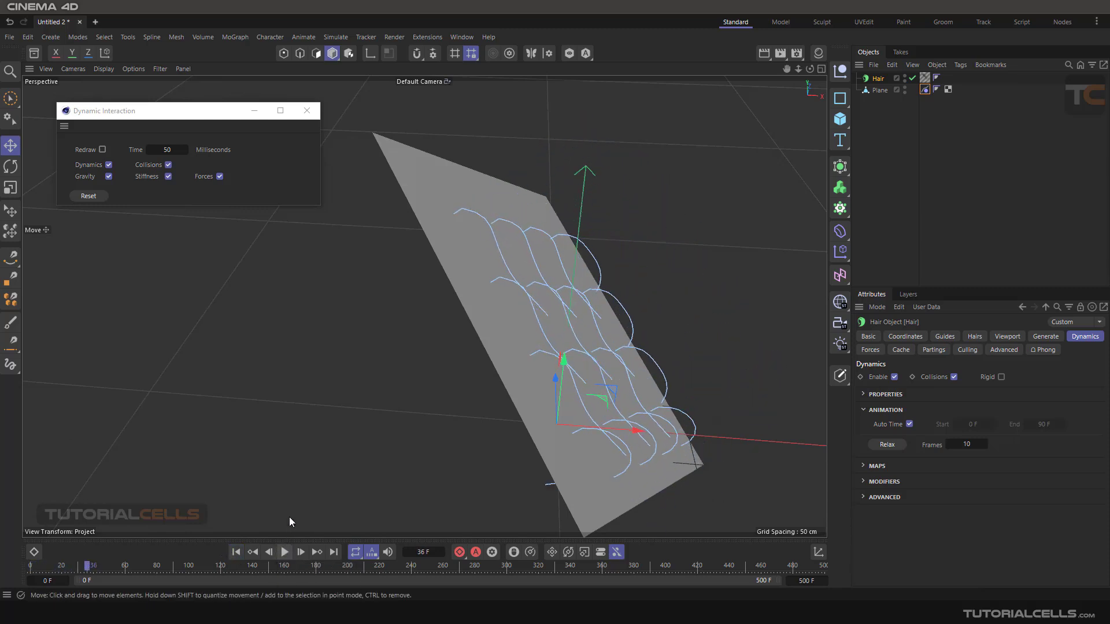
{"action": "left_click", "coordinate": [236, 553]}
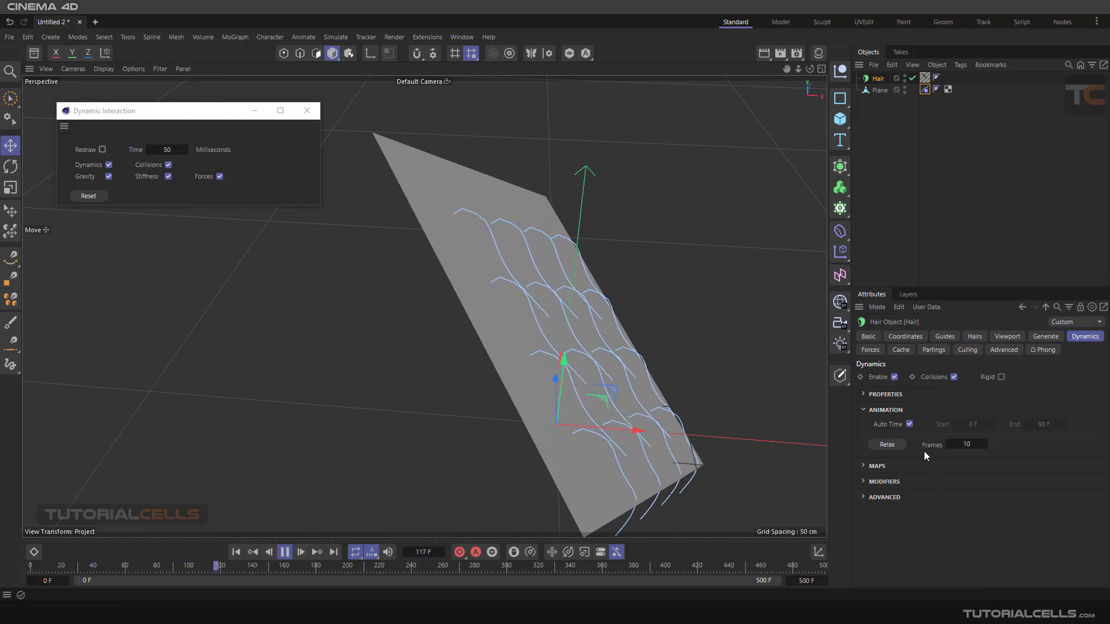
{"action": "left_click", "coordinate": [283, 551]}
{"action": "left_click", "coordinate": [236, 552]}
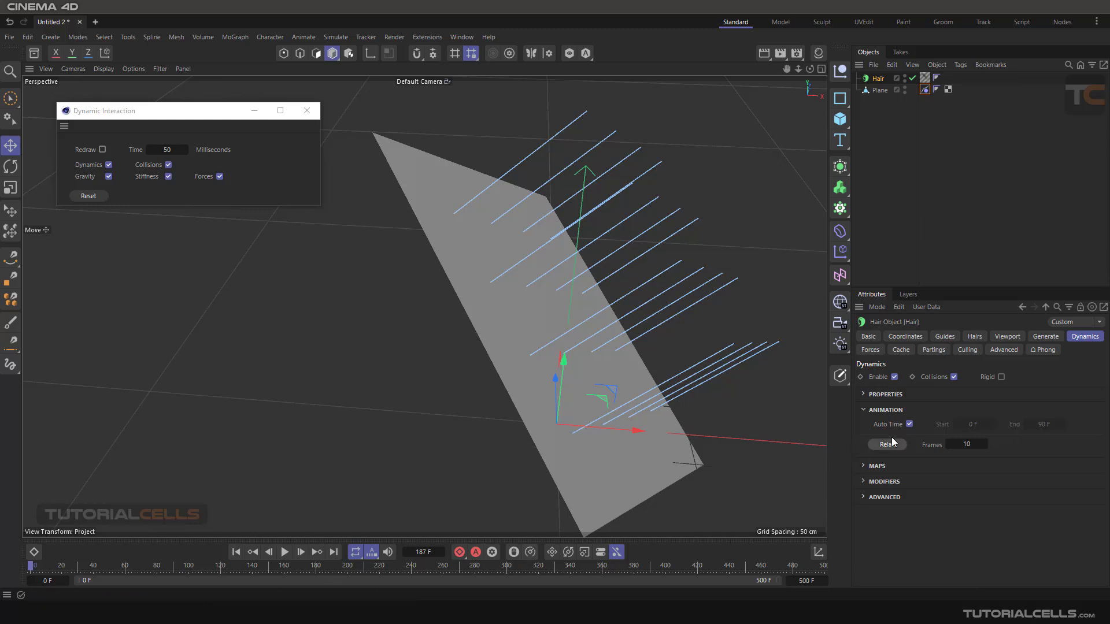
- Turn off Auto Time, set the hair dynamics Start to 20 F, and play the animation from frame 0 before rewinding
{"action": "left_click", "coordinate": [909, 425]}
{"action": "left_click", "coordinate": [964, 425]}
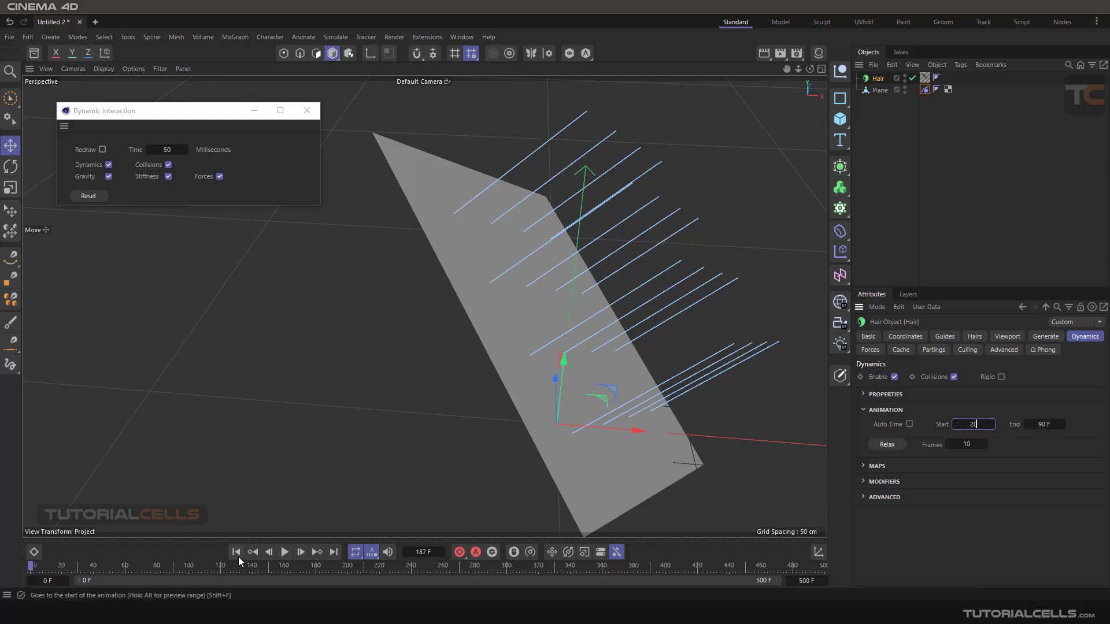
{"action": "left_click", "coordinate": [236, 552]}
{"action": "left_click", "coordinate": [285, 553]}
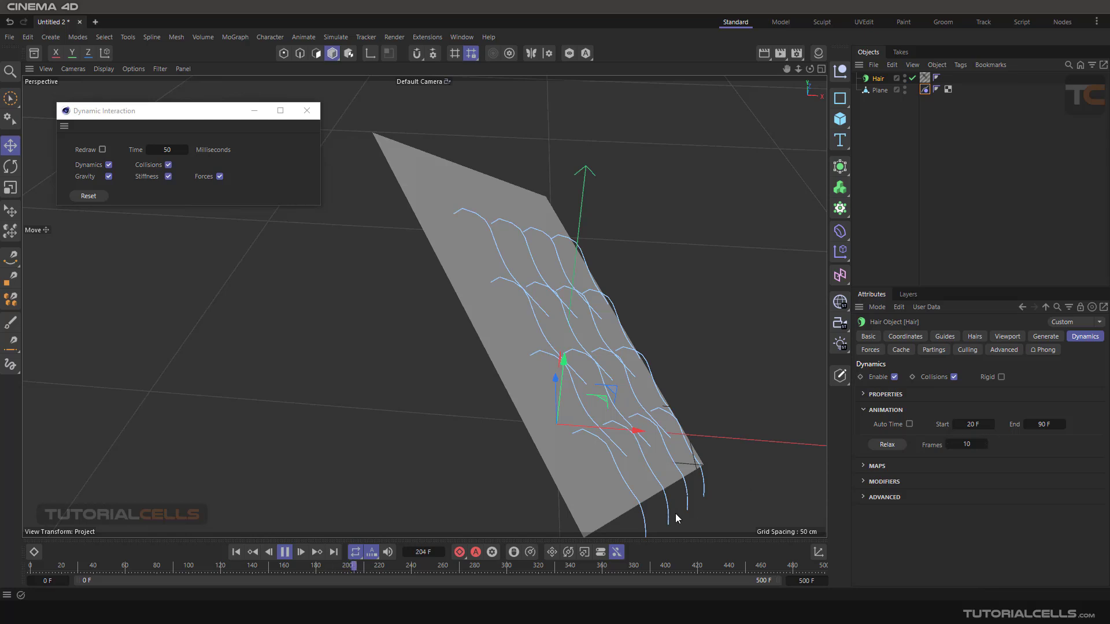
{"action": "left_click", "coordinate": [284, 552]}
{"action": "left_click", "coordinate": [237, 552]}
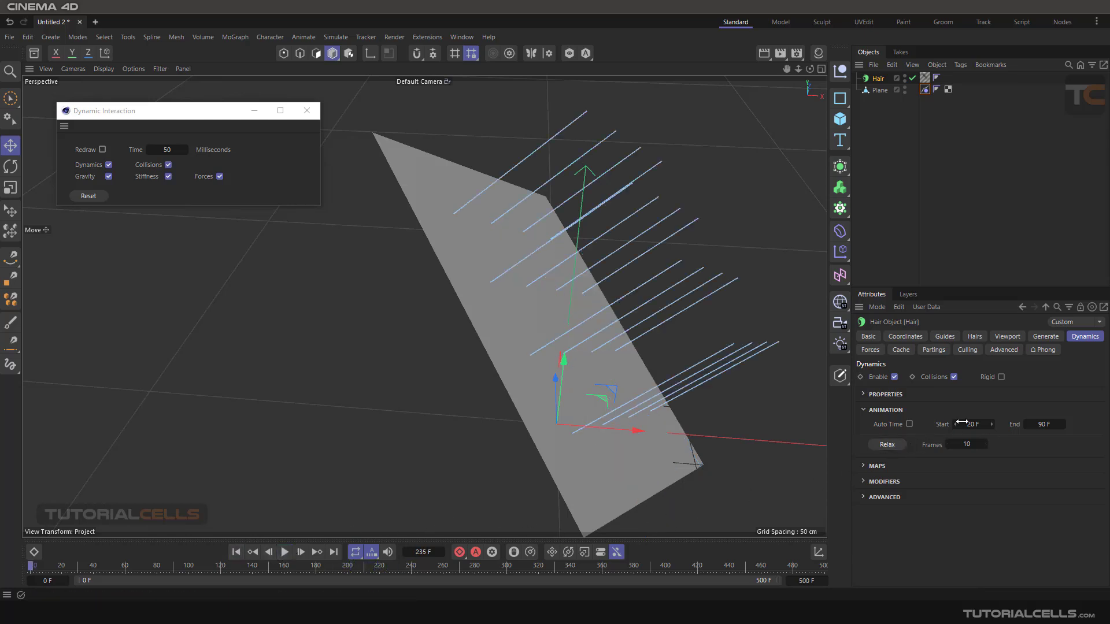
- Reset the dynamics Start and End to their defaults and turn Auto Time back on
{"action": "right_click", "coordinate": [993, 426]}
{"action": "right_click", "coordinate": [1063, 427]}
{"action": "left_click", "coordinate": [910, 425]}
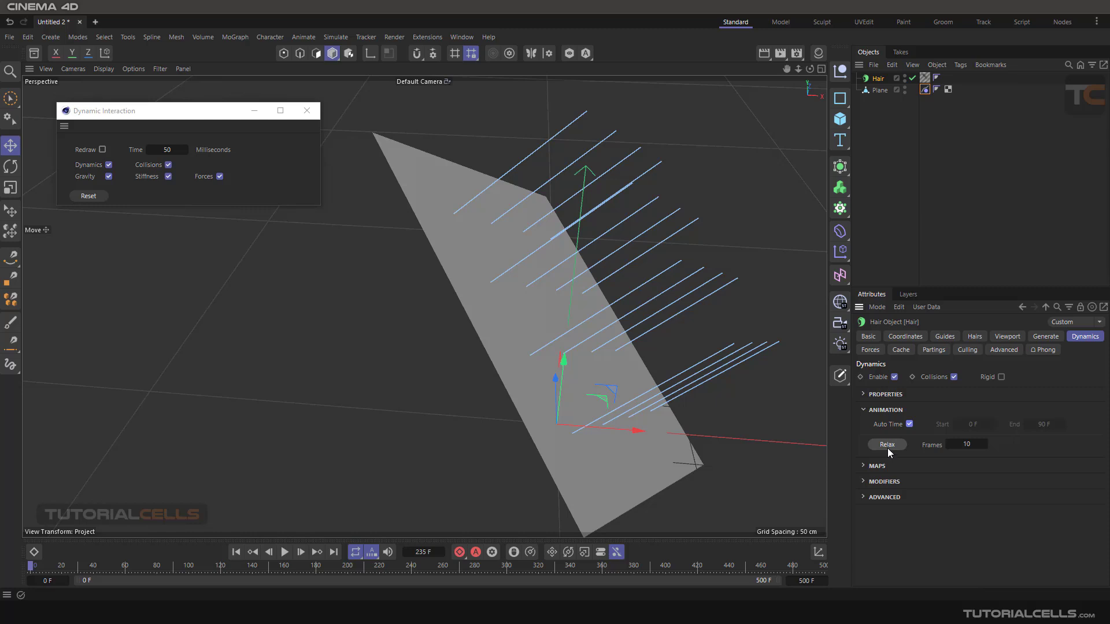
- Relax the hair guides repeatedly with Frames at 10, playing and rewinding the animation between runs
{"action": "left_click", "coordinate": [888, 445]}
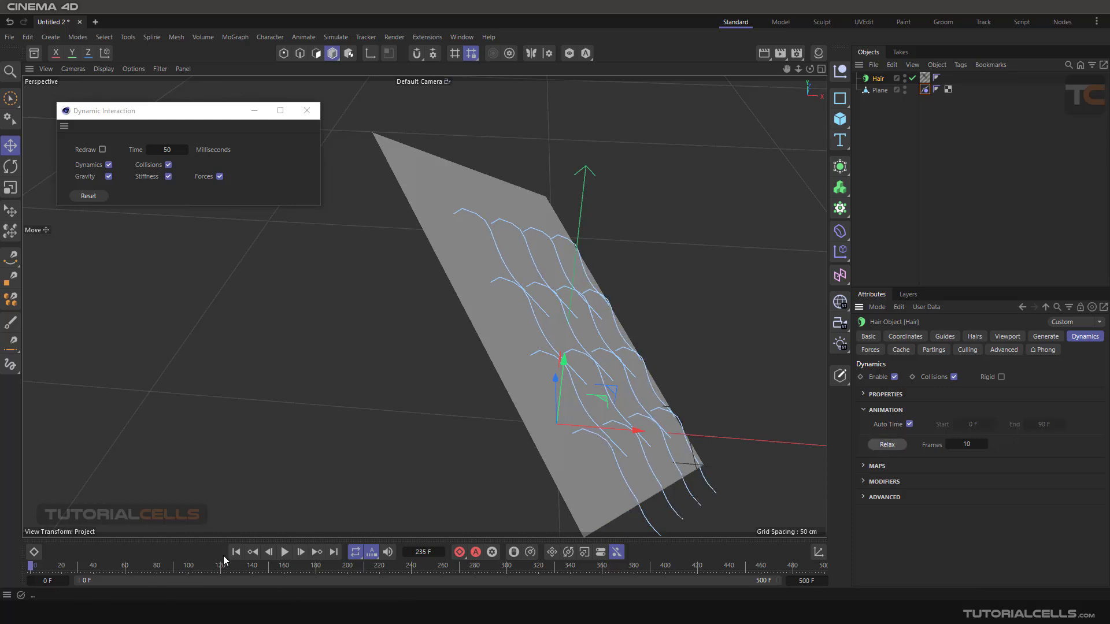
{"action": "left_click", "coordinate": [887, 445]}
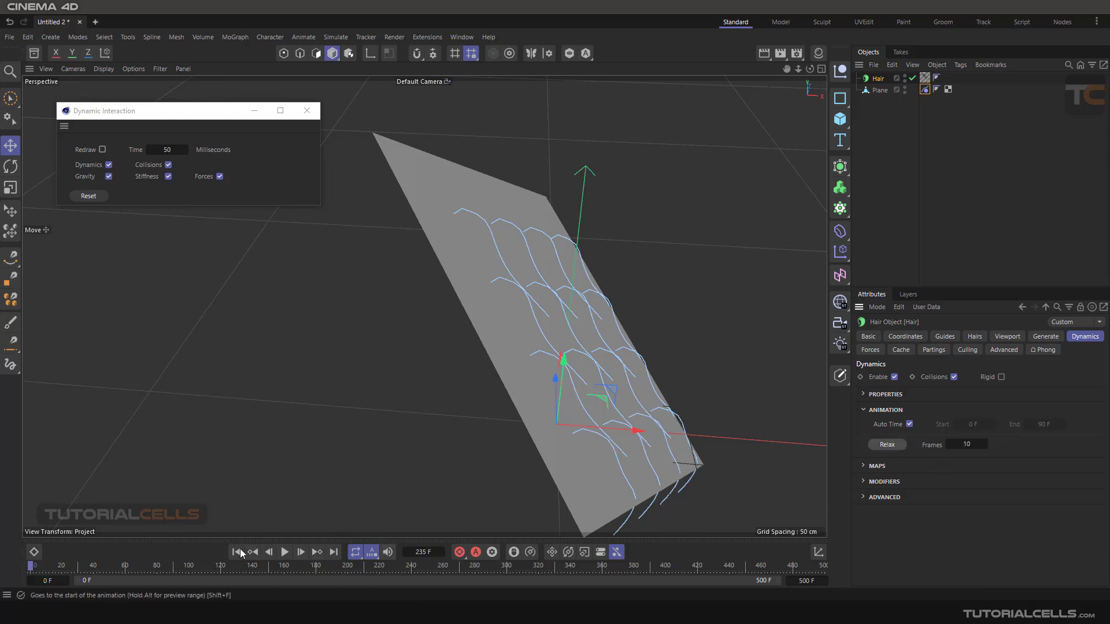
{"action": "left_click", "coordinate": [286, 552]}
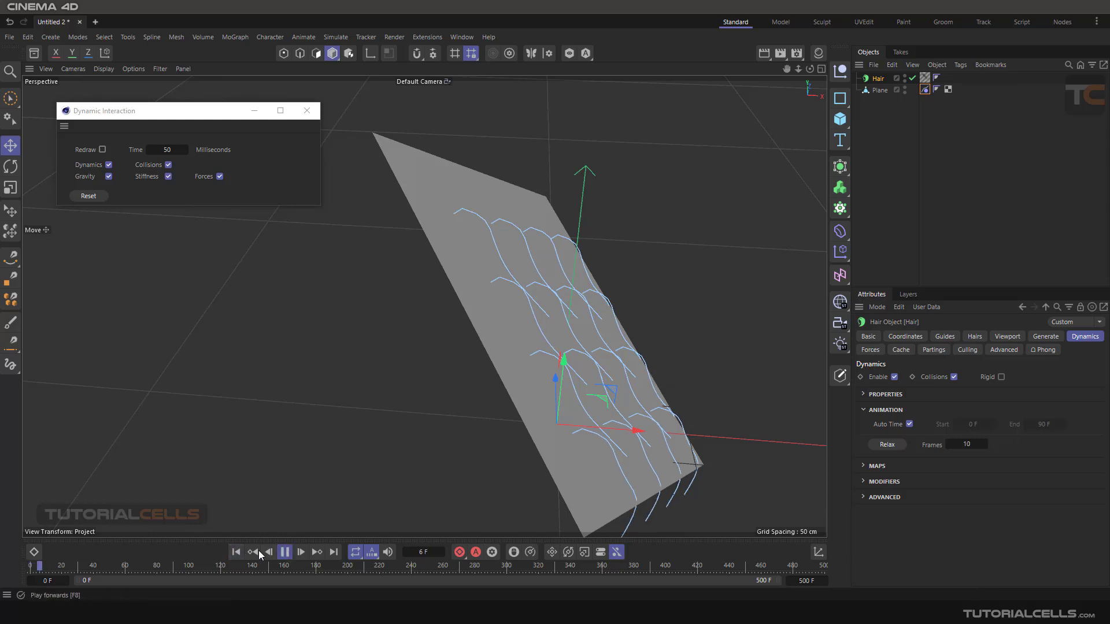
{"action": "left_click", "coordinate": [236, 552]}
{"action": "left_click", "coordinate": [285, 552]}
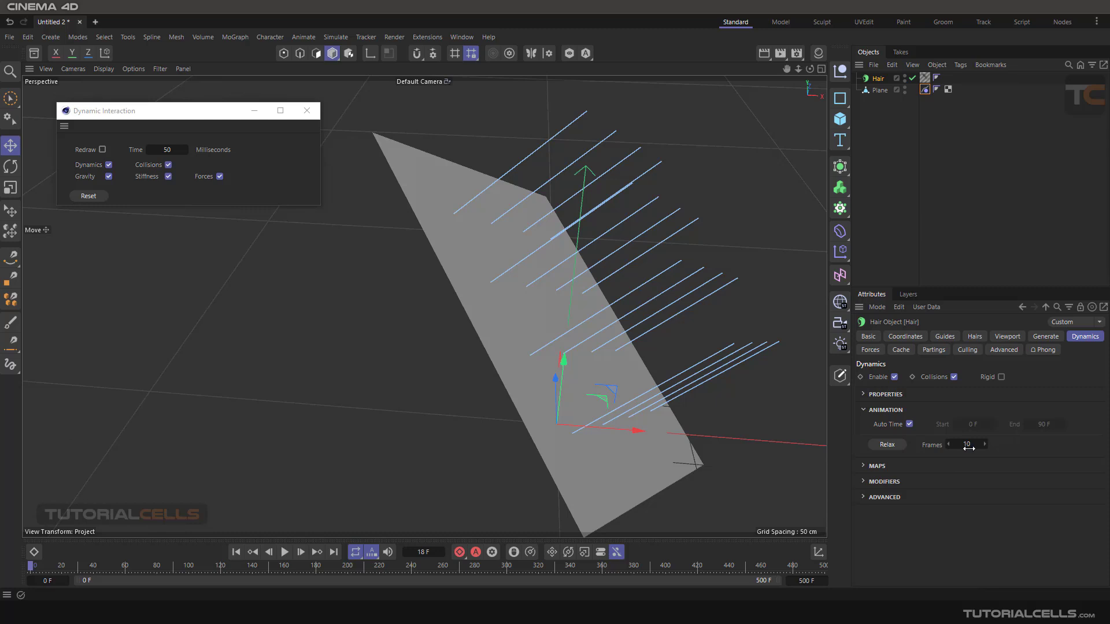
{"action": "left_click", "coordinate": [885, 444]}
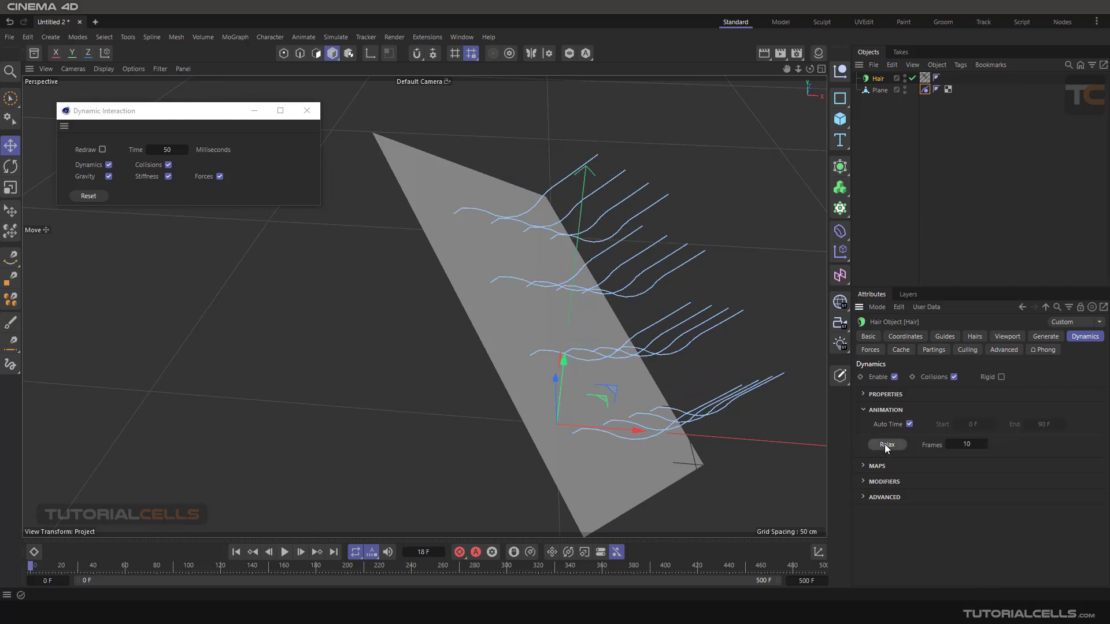
- Relax the hair guides three more times with Frames at 10
{"action": "left_click", "coordinate": [885, 444]}
{"action": "left_click", "coordinate": [885, 445]}
{"action": "left_click", "coordinate": [886, 444]}
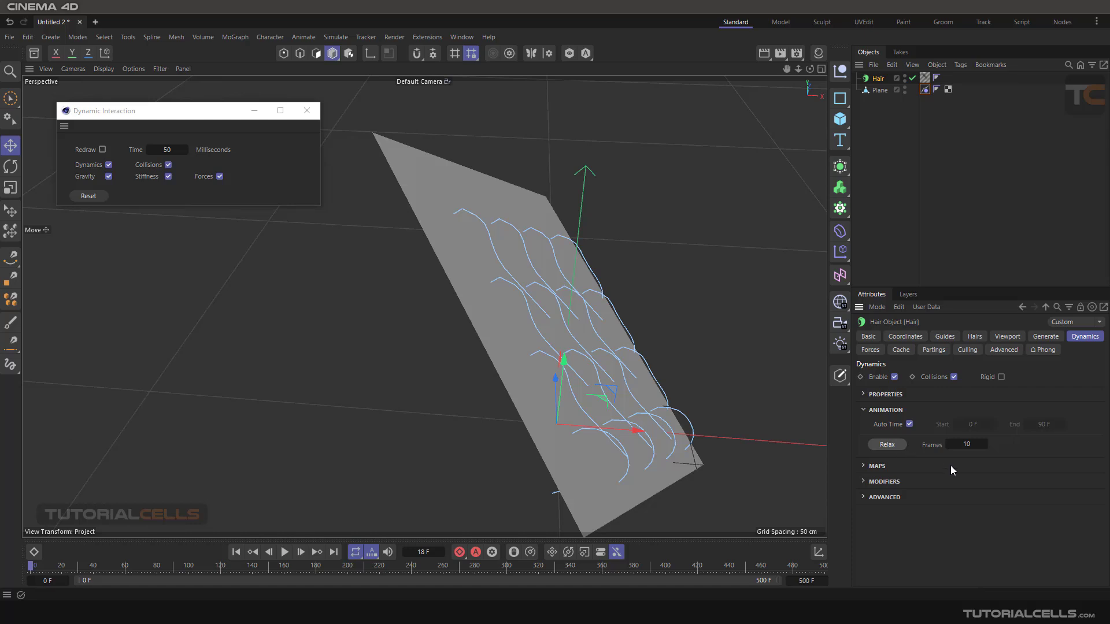
- Set the Relax Frames to 20, and play the animation briefly before rewinding to frame 0
{"action": "left_click", "coordinate": [966, 444]}
{"action": "type", "text": "20"}
{"action": "left_click", "coordinate": [284, 552]}
{"action": "left_click", "coordinate": [237, 552]}
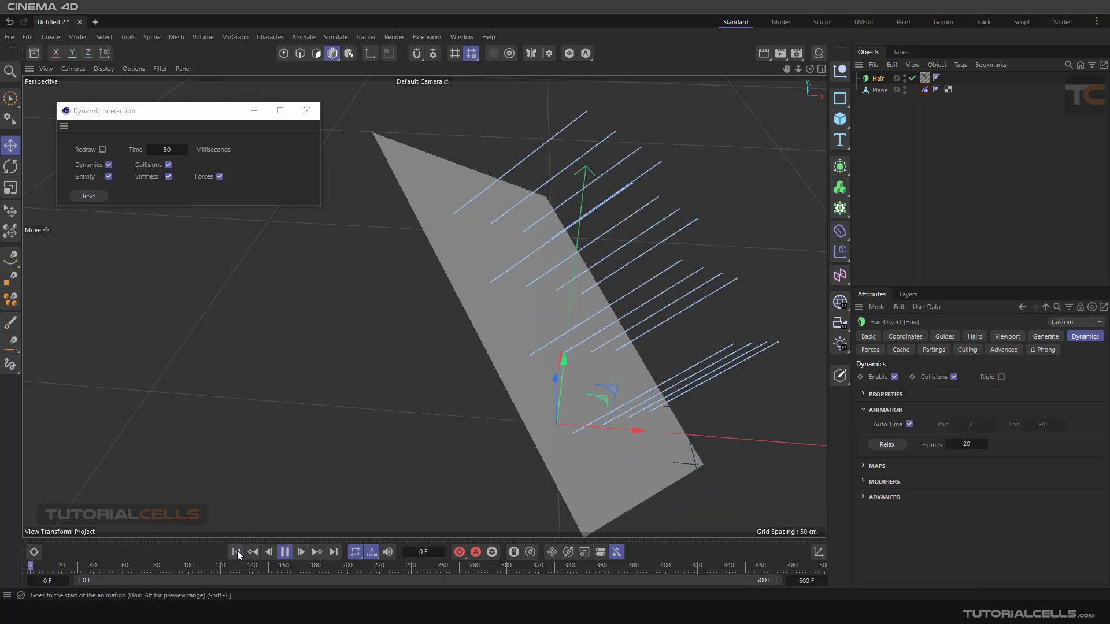
{"action": "left_click", "coordinate": [240, 554]}
- Relax the hair guides twice using 20 frames, and play the animation briefly before rewinding it to the start
{"action": "left_click", "coordinate": [887, 445]}
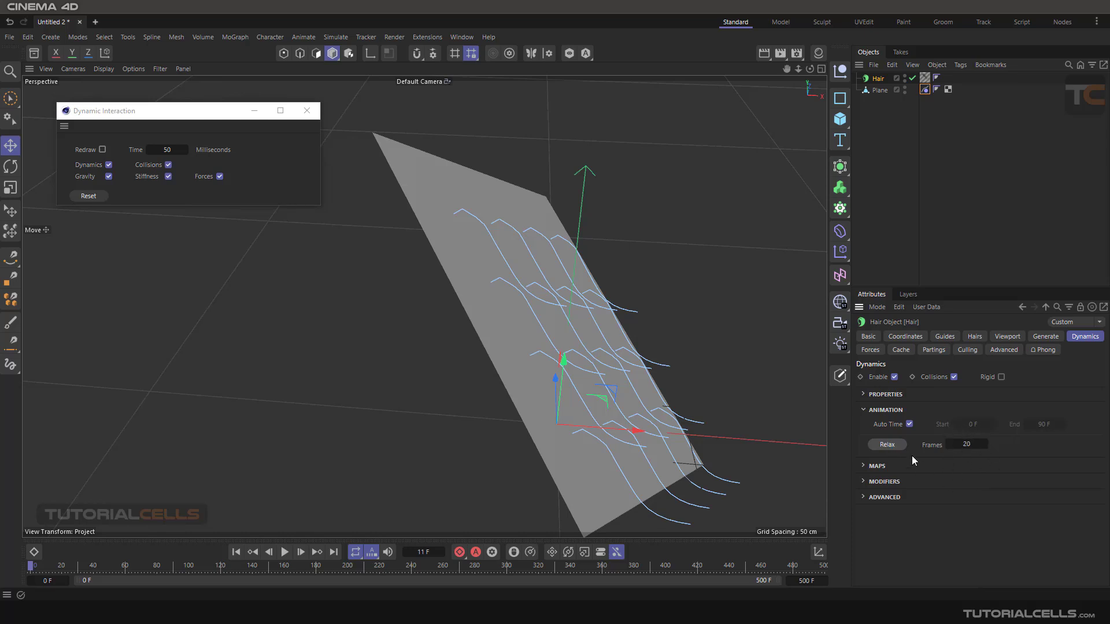
{"action": "left_click", "coordinate": [899, 444]}
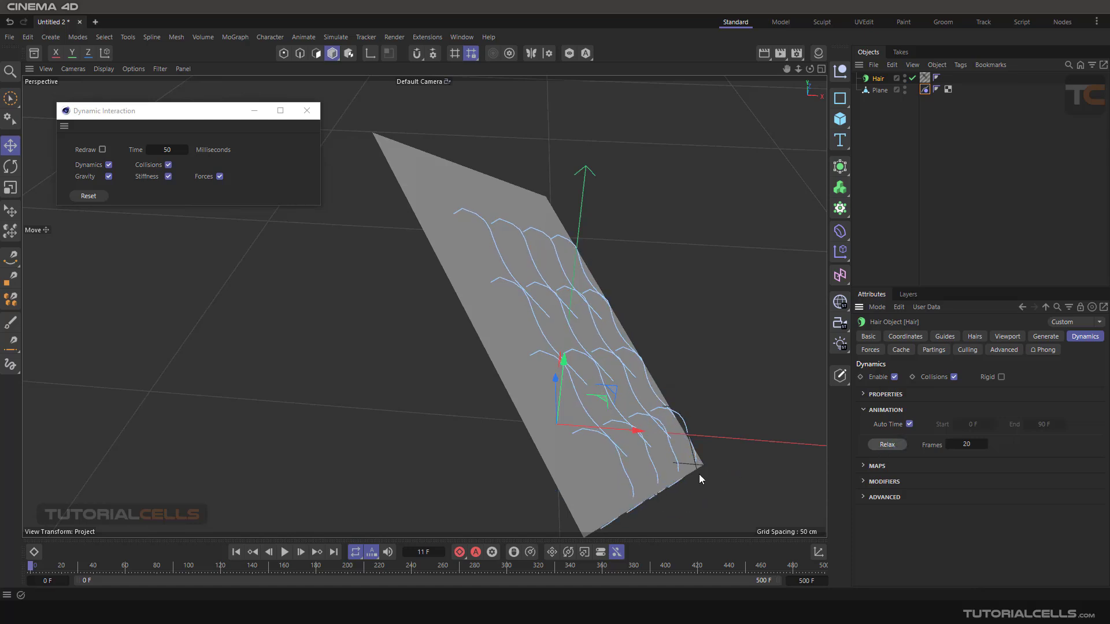
{"action": "left_click", "coordinate": [285, 552]}
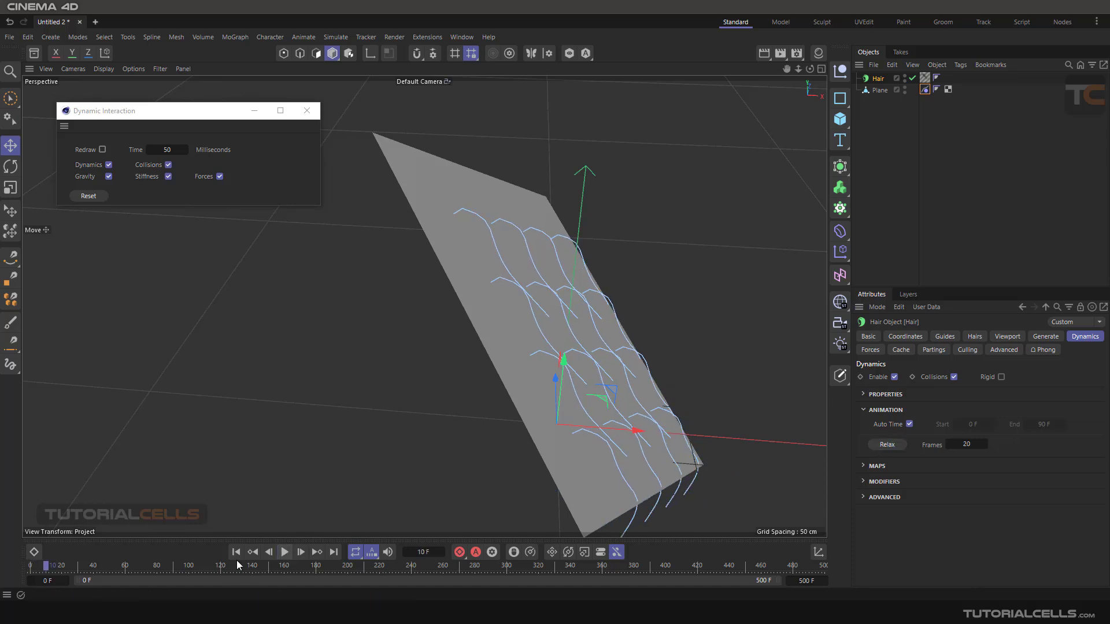
{"action": "left_click", "coordinate": [234, 553]}
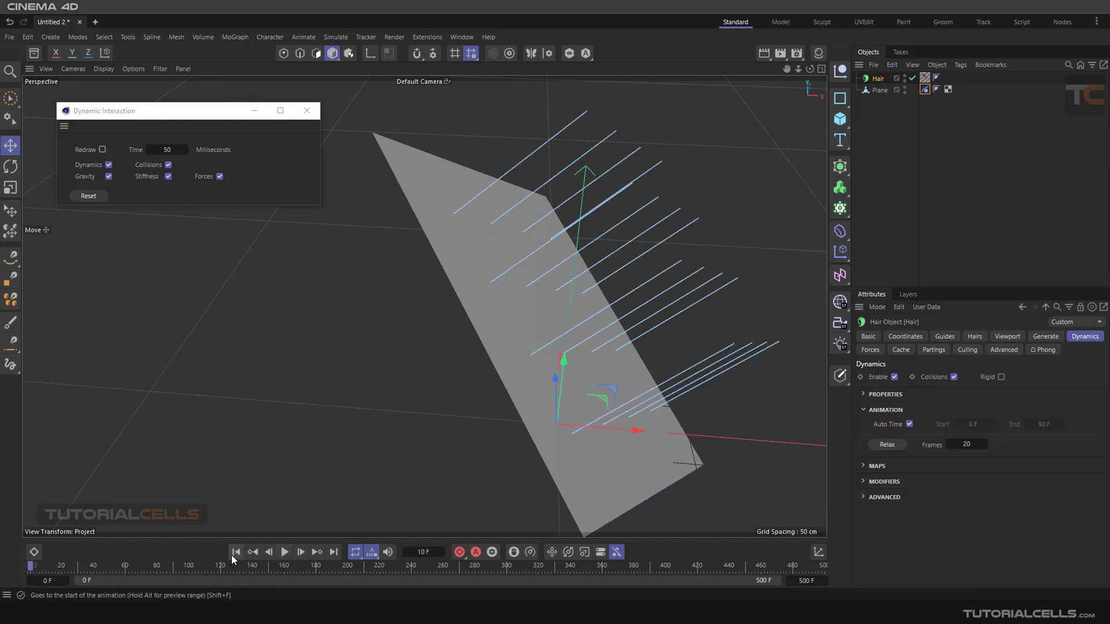
- Collapse the Animation settings of the hair dynamics and expand the Maps settings
{"action": "left_click", "coordinate": [865, 410]}
{"action": "left_click", "coordinate": [868, 428]}
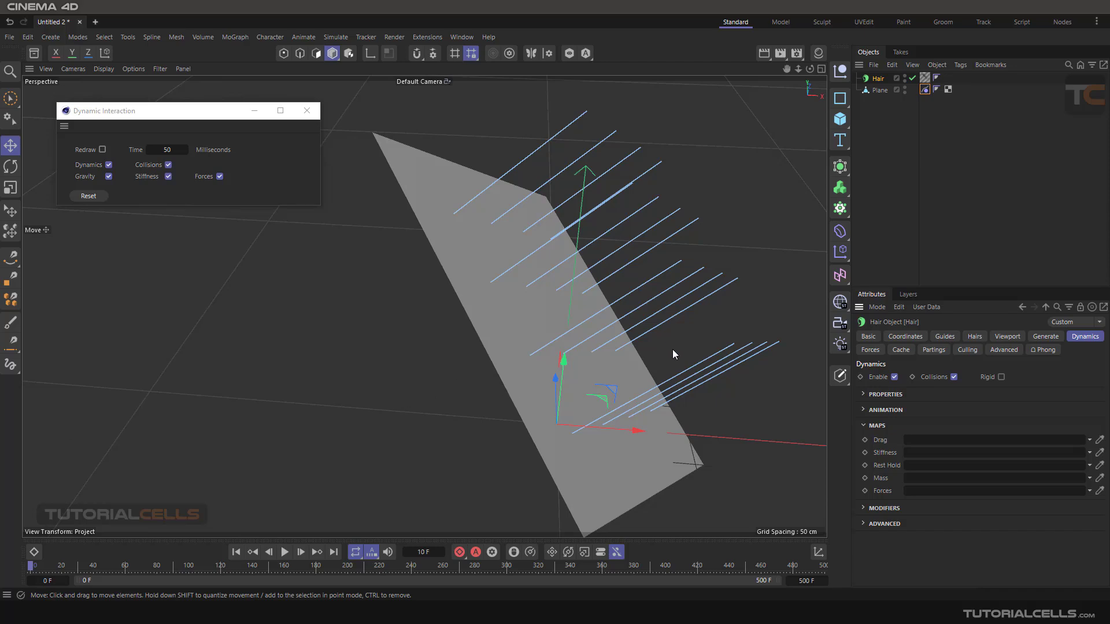
{"action": "mouse_move", "coordinate": [641, 296]}
{"action": "left_mouse_down", "text": "alt"}
{"action": "mouse_move", "coordinate": [609, 282]}
{"action": "mouse_move", "coordinate": [636, 282]}
{"action": "mouse_move", "coordinate": [649, 300]}
{"action": "mouse_move", "coordinate": [625, 288]}
{"action": "left_mouse_up", "text": "alt"}
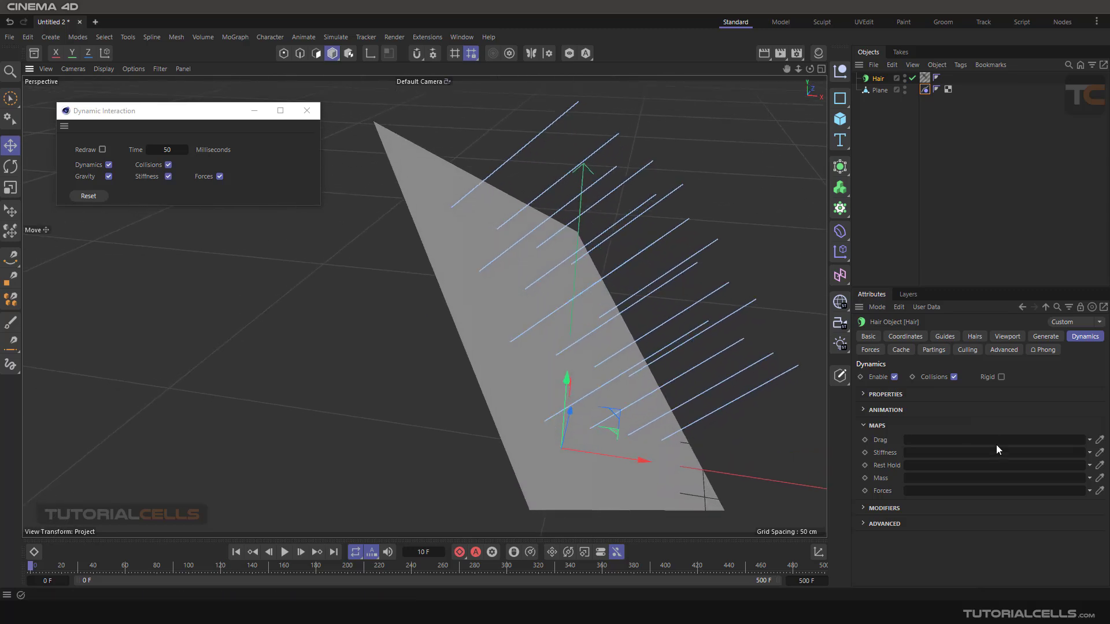
- Set the hair dynamics Drag to 100 %, and play the simulation before rewinding to the start
{"action": "left_click", "coordinate": [864, 396]}
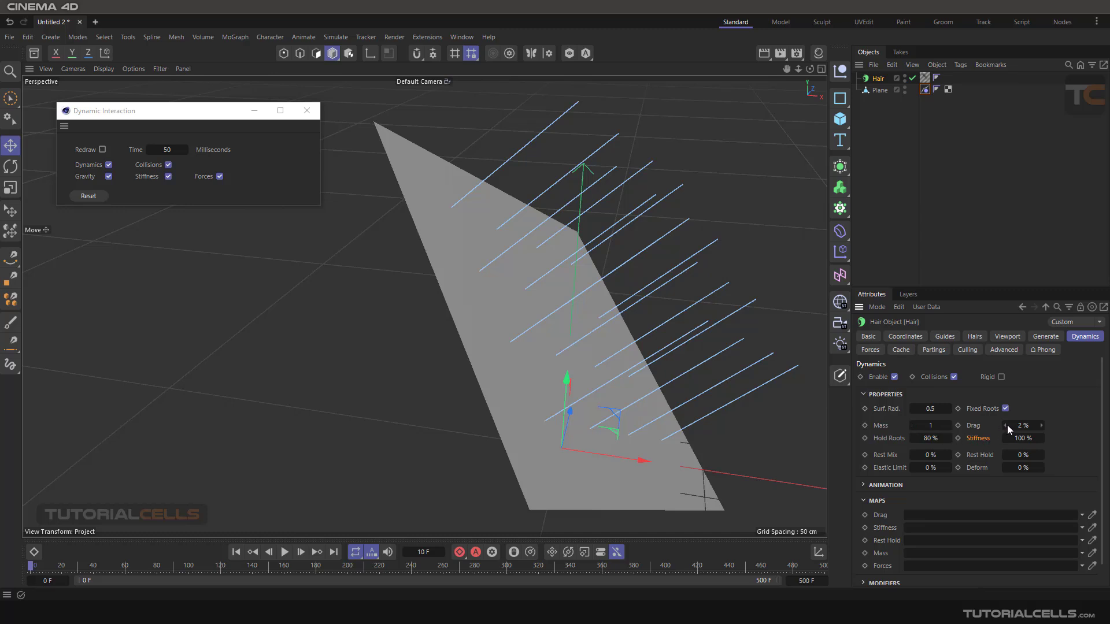
{"action": "left_click_drag", "start_coordinate": [1007, 425], "coordinate": [1035, 425]}
{"action": "left_click", "coordinate": [285, 552]}
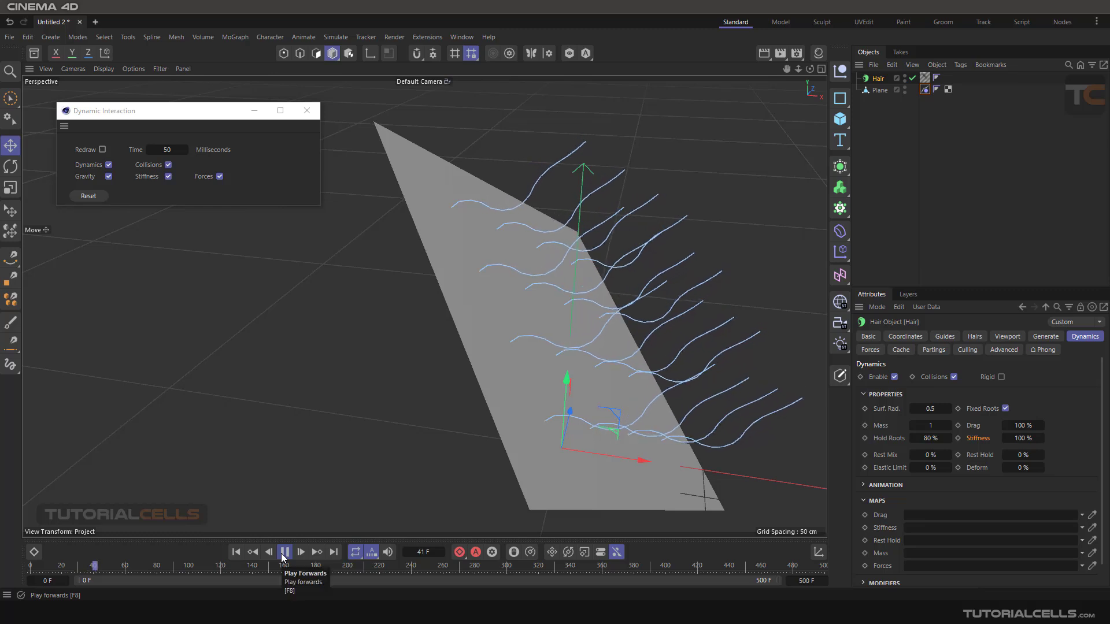
{"action": "left_click", "coordinate": [282, 553]}
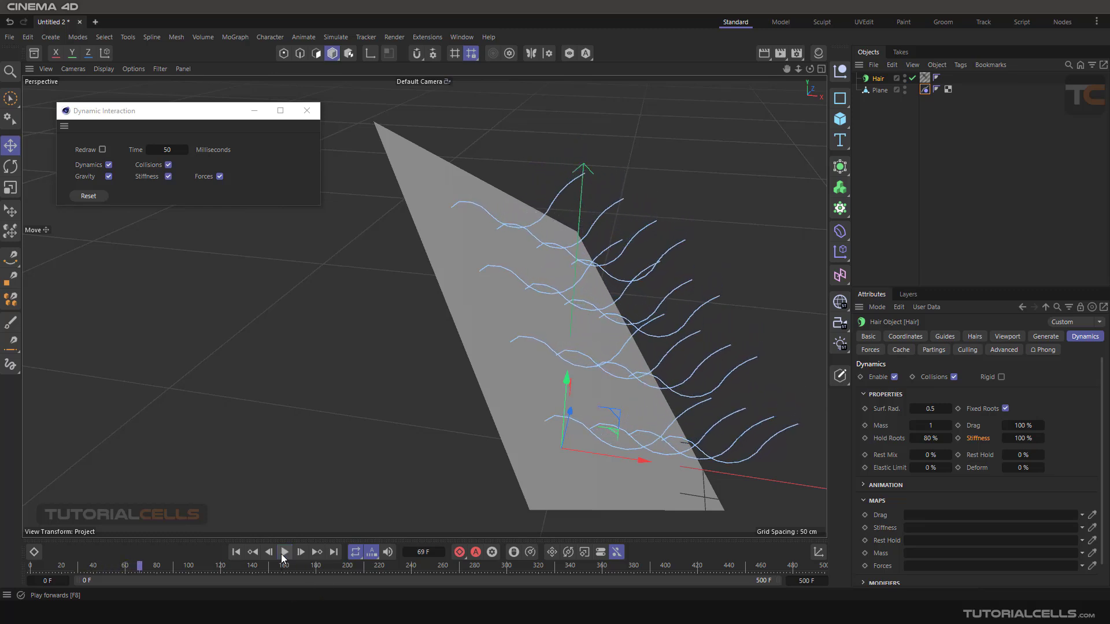
{"action": "left_click", "coordinate": [237, 554]}
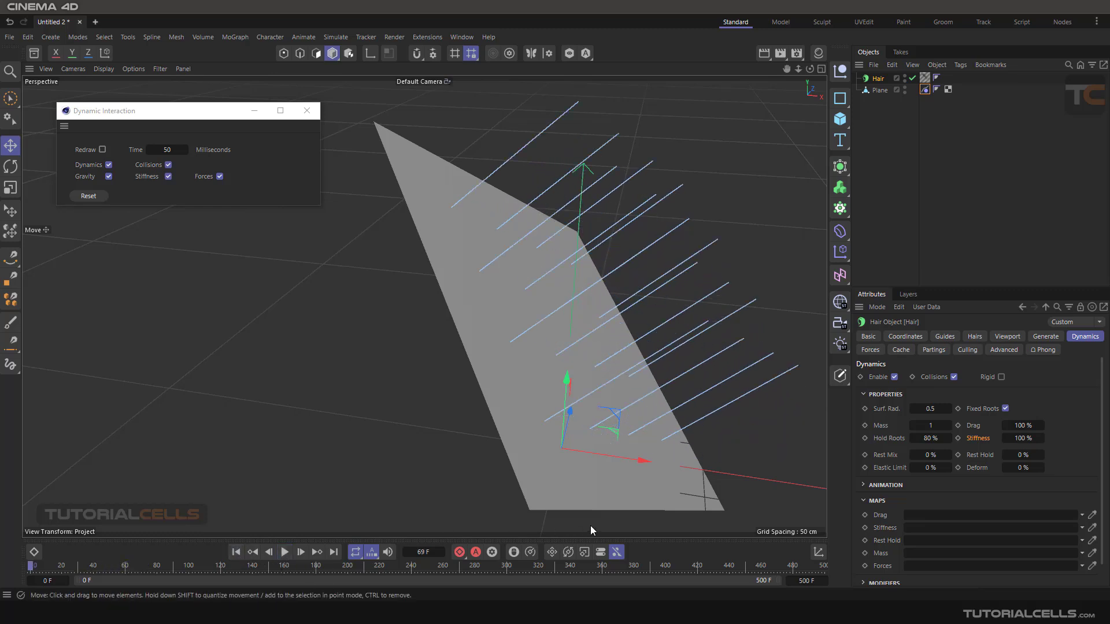
{"action": "left_click_drag", "start_coordinate": [581, 260], "coordinate": [703, 349], "text": "alt"}
{"action": "middle_click_drag", "start_coordinate": [704, 350], "coordinate": [636, 240], "text": "alt"}
{"action": "mouse_move", "coordinate": [663, 315]}
{"action": "left_mouse_down", "text": "alt"}
{"action": "mouse_move", "coordinate": [676, 319]}
{"action": "mouse_move", "coordinate": [657, 263]}
{"action": "mouse_move", "coordinate": [662, 301]}
{"action": "left_mouse_up", "text": "alt"}
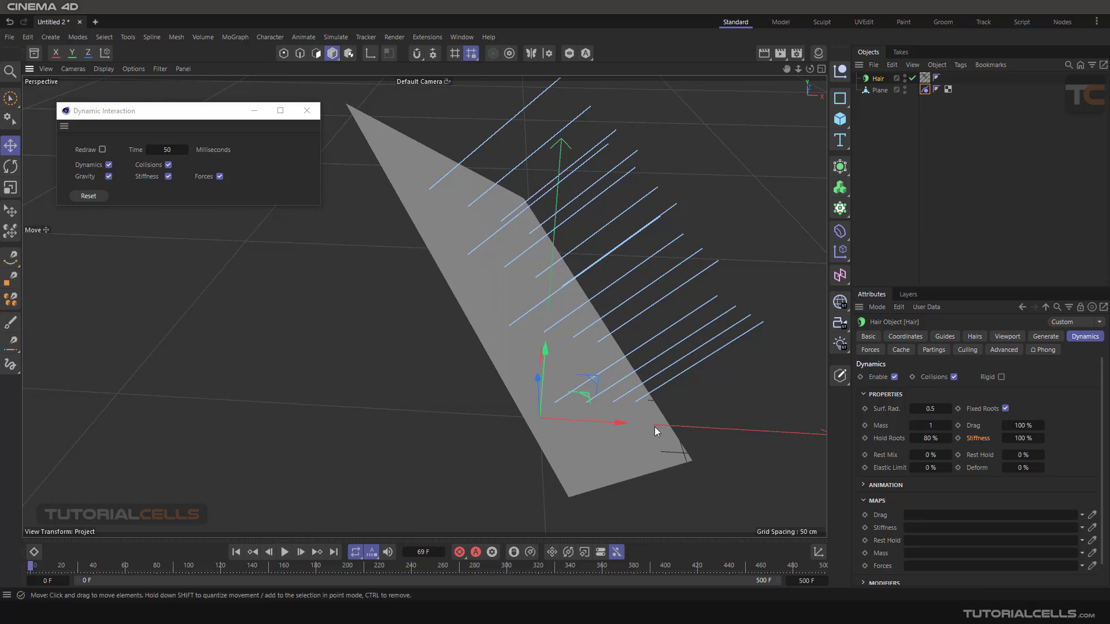
{"action": "scroll", "coordinate": [943, 460], "scroll_direction": "down", "scroll_amount": 1}
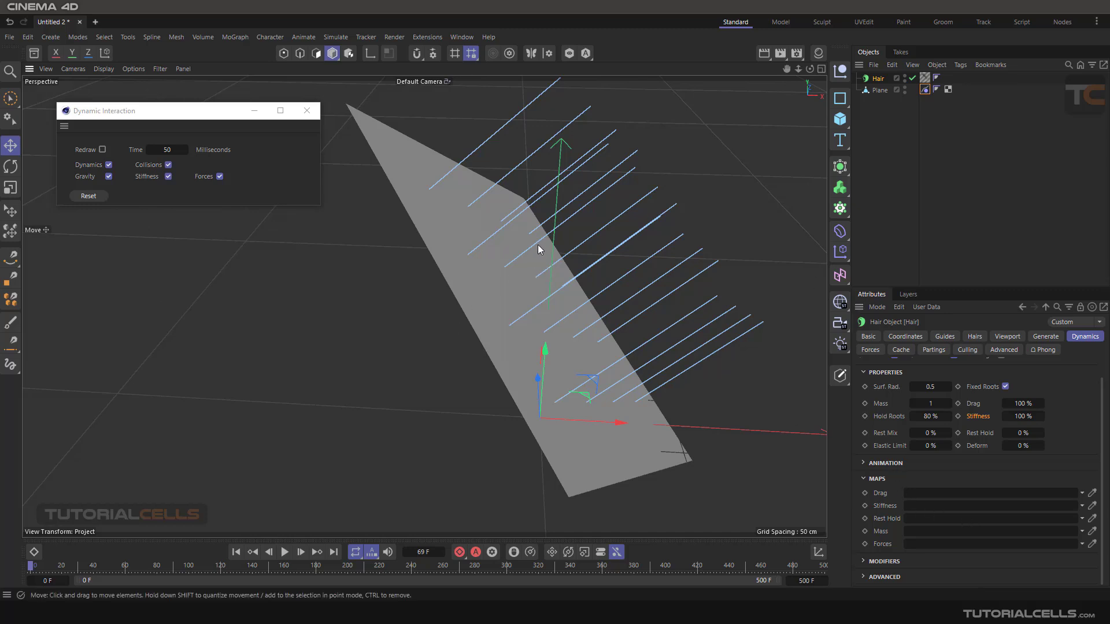
{"action": "middle_click_drag", "start_coordinate": [538, 244], "coordinate": [530, 254], "text": "alt"}
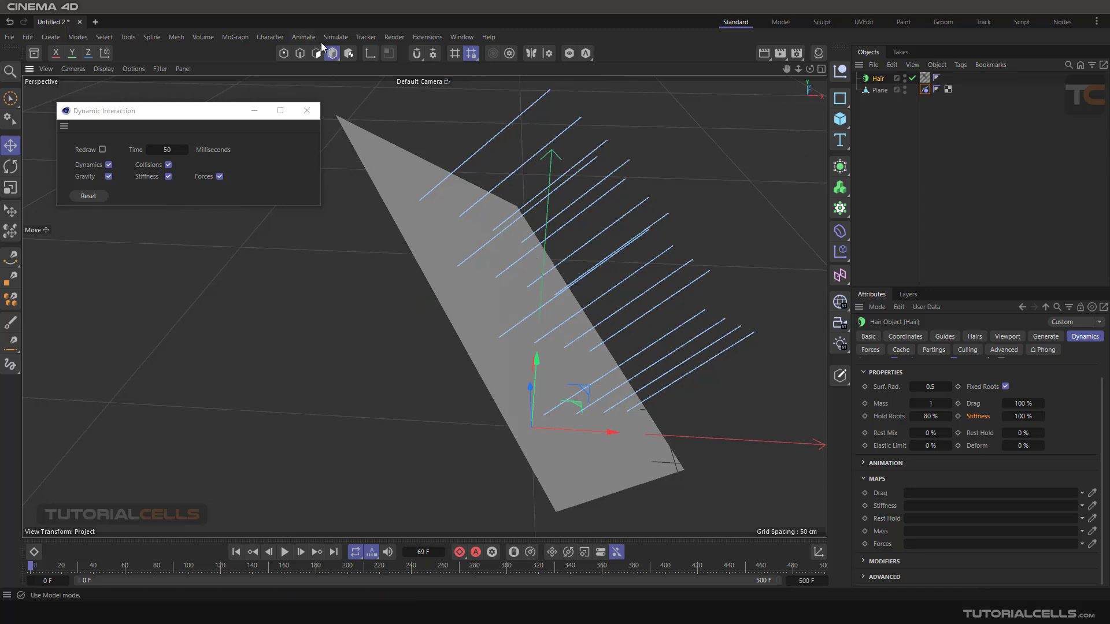
- Activate the hair Brush tool, reduce its radius, and set its Mode to Vertex Paint
{"action": "left_click", "coordinate": [336, 37]}
{"action": "mouse_move", "coordinate": [359, 219]}
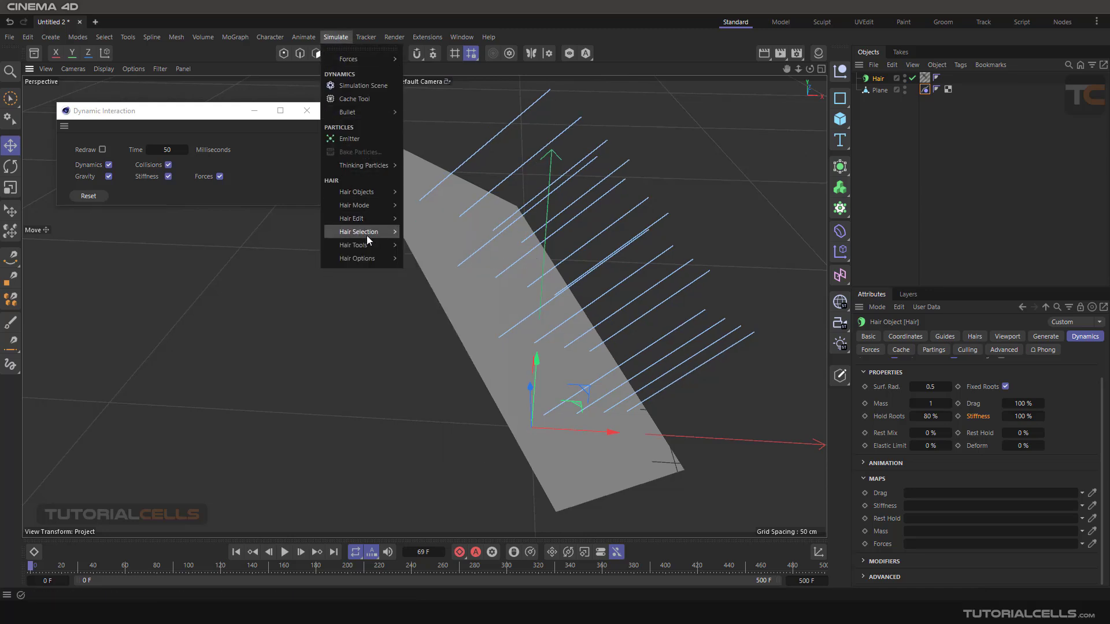
{"action": "mouse_move", "coordinate": [372, 245]}
{"action": "left_click", "coordinate": [424, 318]}
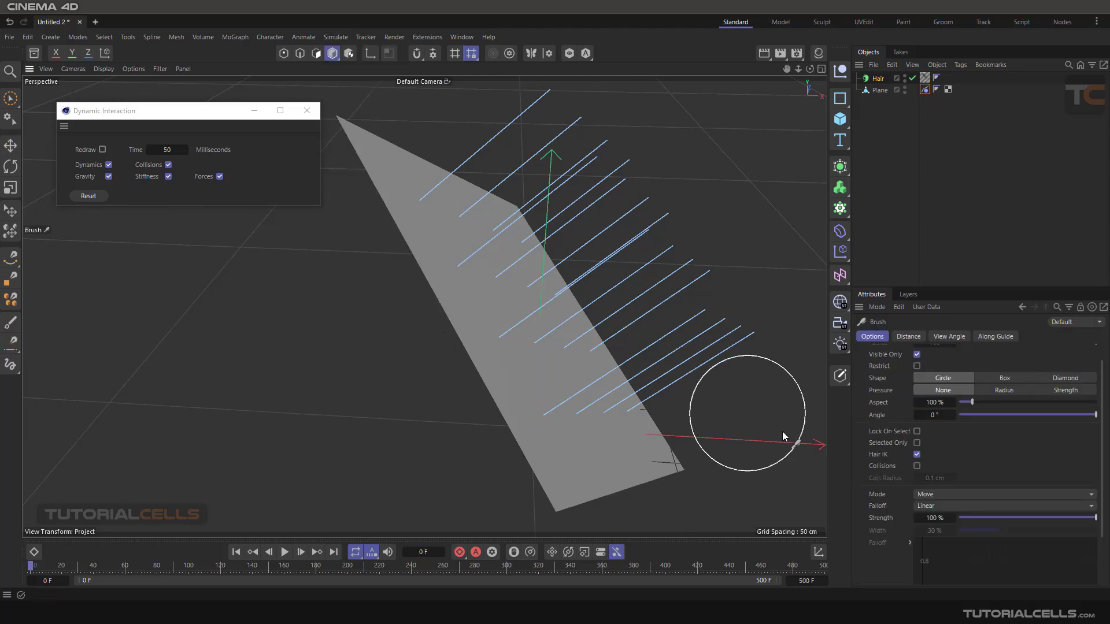
{"action": "left_click_drag", "start_coordinate": [638, 415], "coordinate": [634, 412], "text": "alt"}
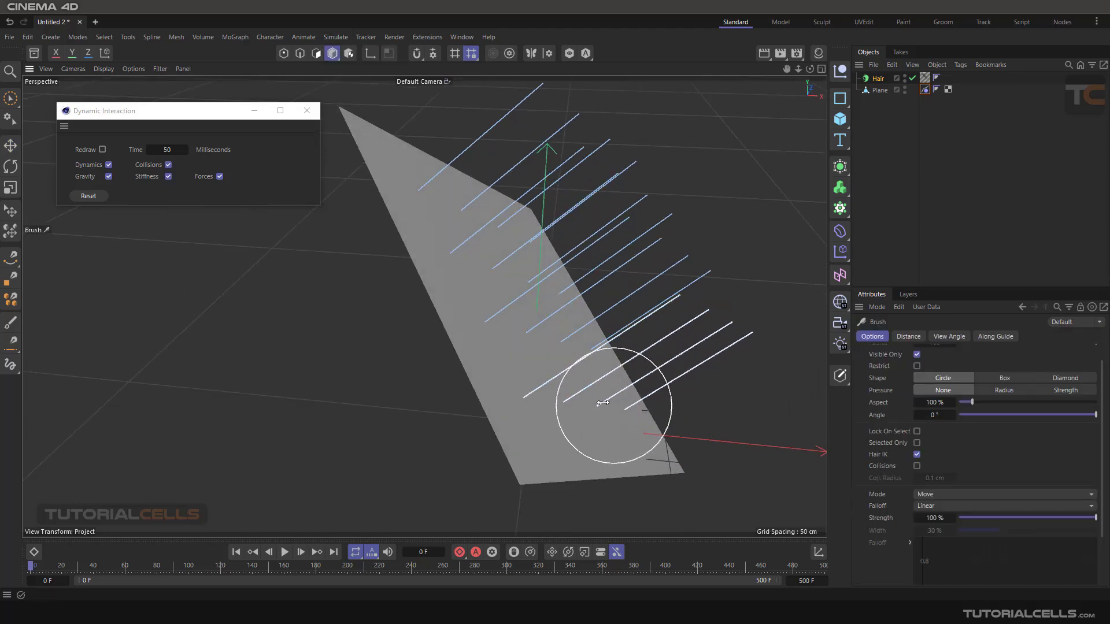
{"action": "middle_click_drag", "start_coordinate": [613, 406], "coordinate": [588, 406]}
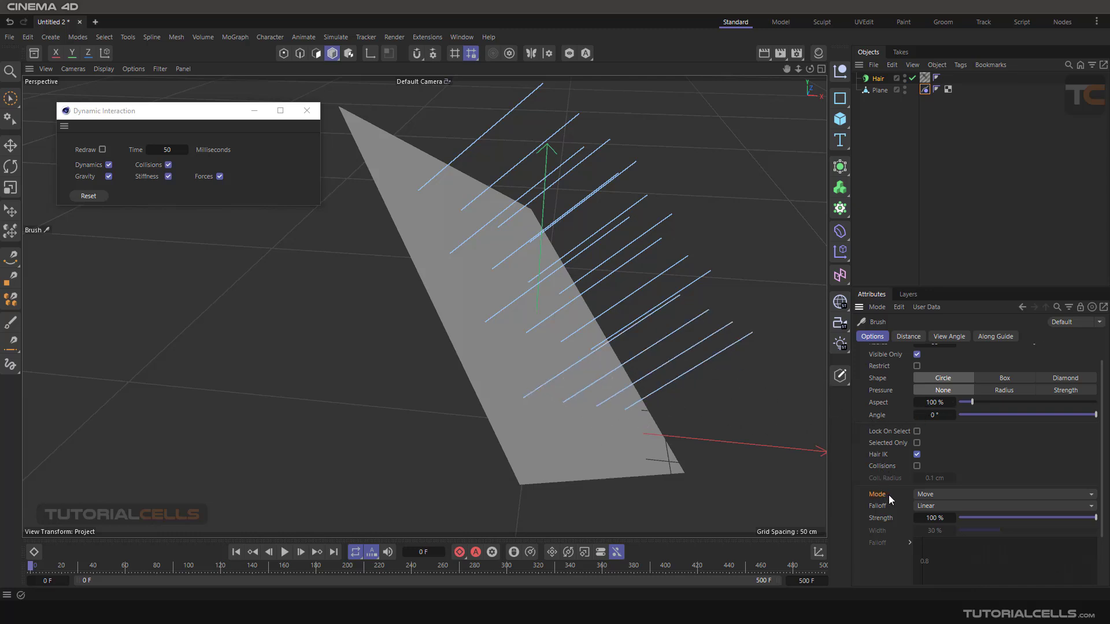
{"action": "left_click", "coordinate": [930, 495]}
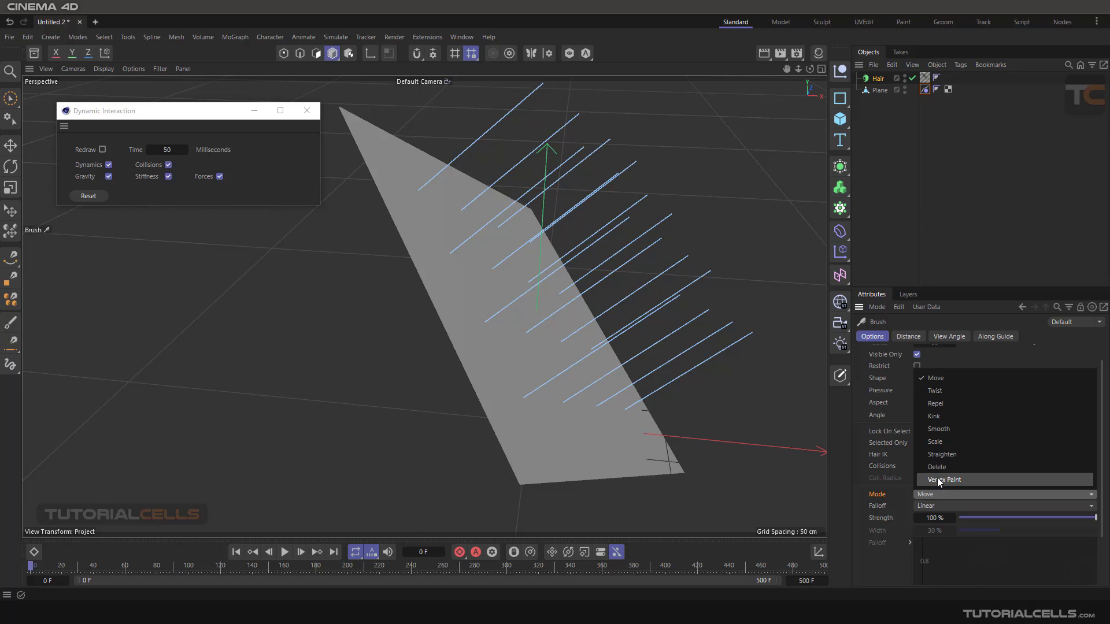
{"action": "left_click", "coordinate": [937, 480]}
{"action": "left_click", "coordinate": [629, 419]}
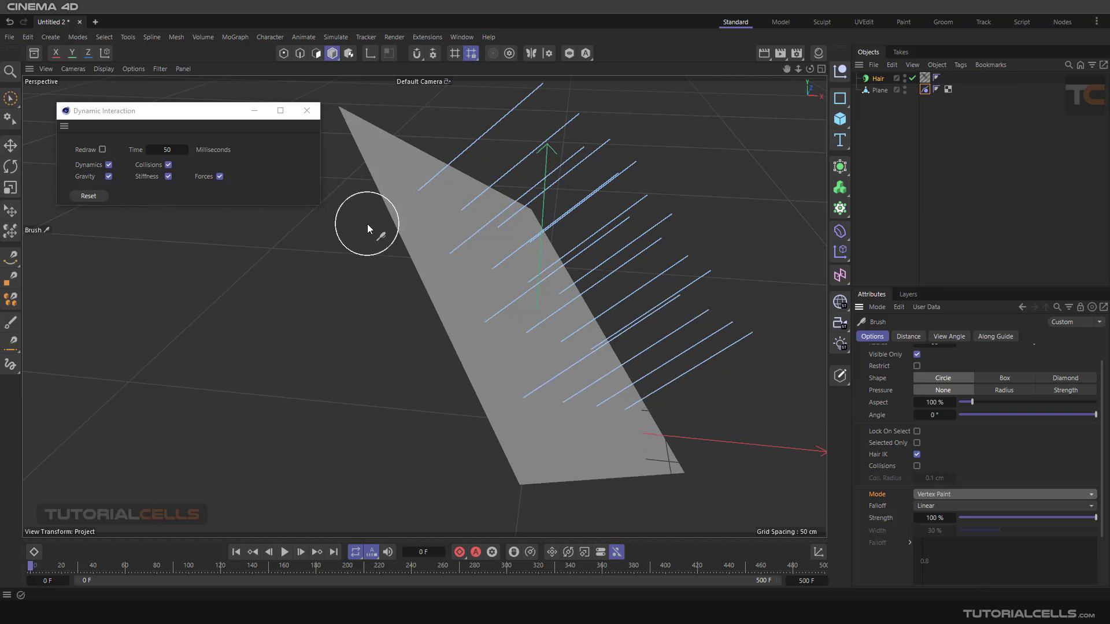
- Switch the Hair Mode to Points and paint vertex weights over the guides' root areas along the plane
{"action": "left_click", "coordinate": [336, 38]}
{"action": "mouse_move", "coordinate": [380, 245]}
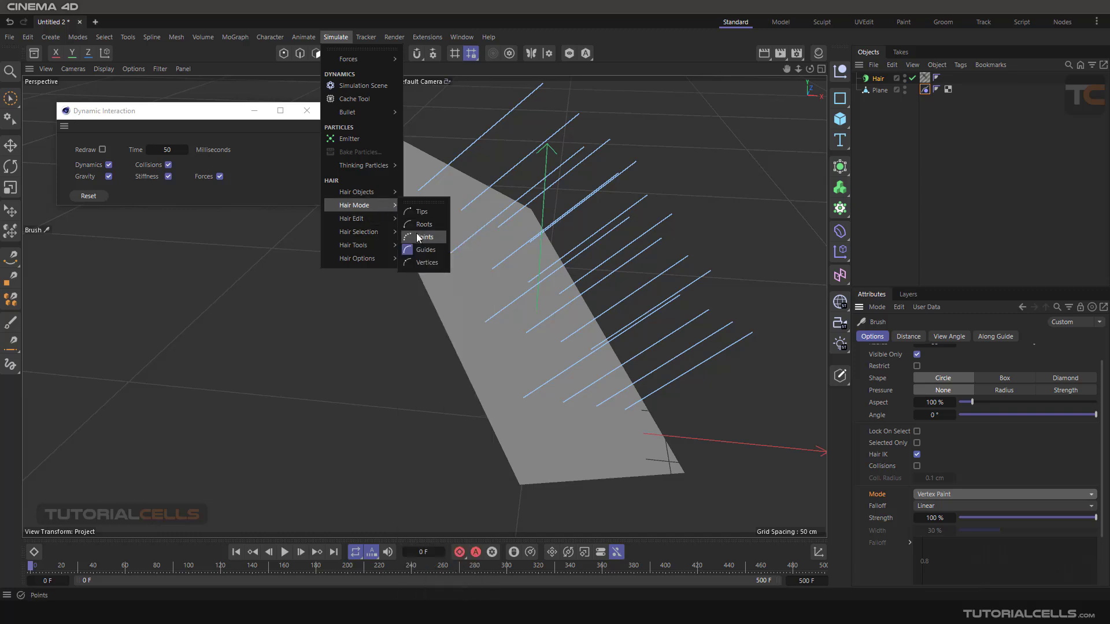
{"action": "left_click", "coordinate": [419, 238]}
{"action": "mouse_move", "coordinate": [652, 431]}
{"action": "left_mouse_down"}
{"action": "mouse_move", "coordinate": [555, 384]}
{"action": "mouse_move", "coordinate": [509, 281]}
{"action": "mouse_move", "coordinate": [461, 215]}
{"action": "mouse_move", "coordinate": [478, 312]}
{"action": "mouse_move", "coordinate": [446, 255]}
{"action": "mouse_move", "coordinate": [530, 391]}
{"action": "mouse_move", "coordinate": [591, 382]}
{"action": "left_mouse_up"}
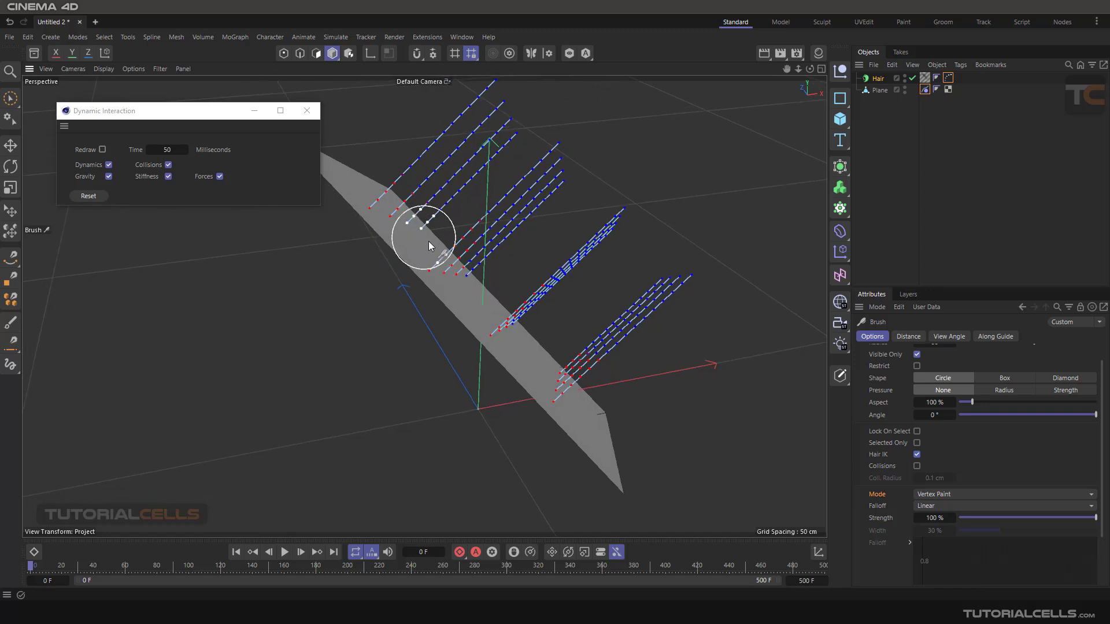
{"action": "mouse_move", "coordinate": [501, 301]}
{"action": "left_mouse_down"}
{"action": "mouse_move", "coordinate": [577, 379]}
{"action": "mouse_move", "coordinate": [398, 200]}
{"action": "left_mouse_up"}
{"action": "mouse_move", "coordinate": [649, 426]}
{"action": "left_mouse_down", "text": "alt"}
{"action": "mouse_move", "coordinate": [558, 379]}
{"action": "mouse_move", "coordinate": [587, 383]}
{"action": "mouse_move", "coordinate": [619, 423]}
{"action": "mouse_move", "coordinate": [612, 398]}
{"action": "left_mouse_up", "text": "alt"}
{"action": "scroll", "coordinate": [551, 331], "scroll_direction": "down", "scroll_amount": 2}
{"action": "scroll", "coordinate": [566, 300], "scroll_direction": "up", "scroll_amount": 1}
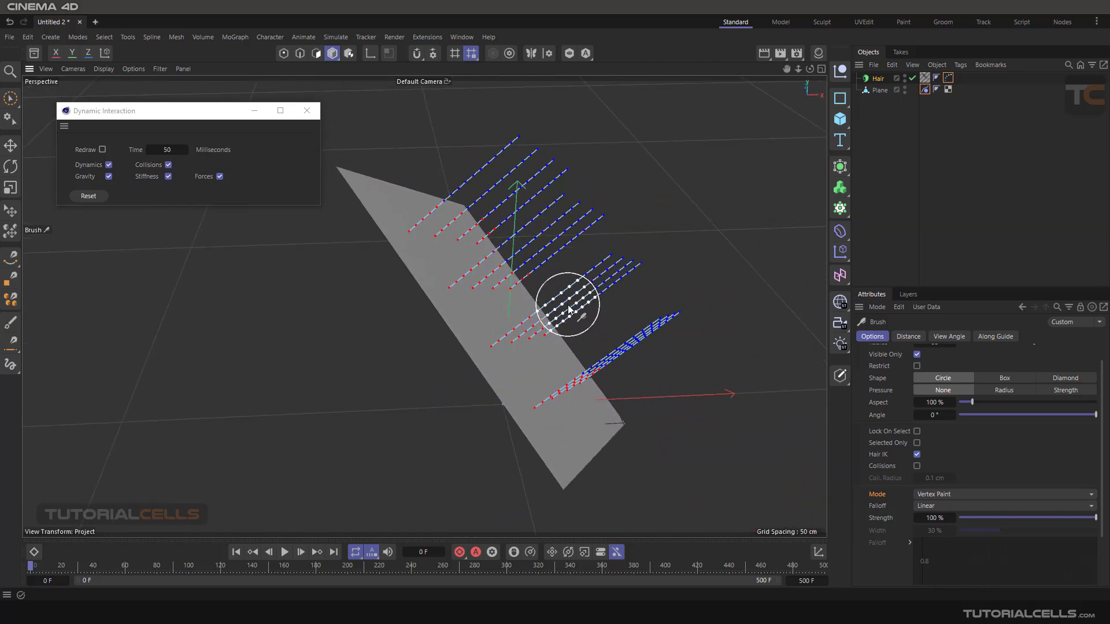
{"action": "left_click_drag", "start_coordinate": [561, 289], "coordinate": [551, 297], "text": "alt"}
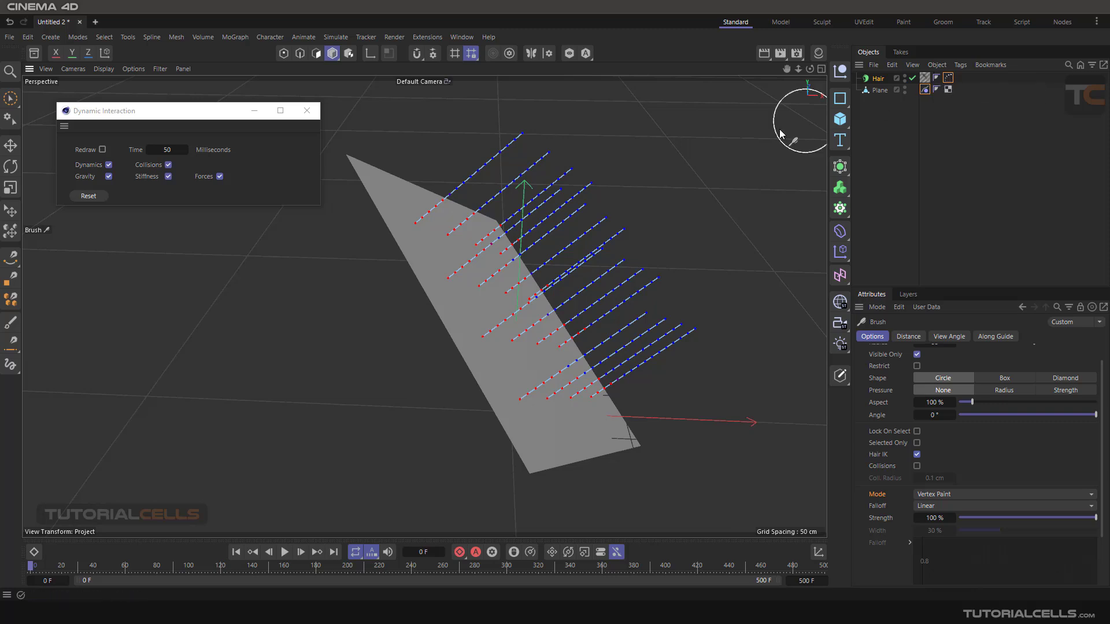
- Return to the Move tool, and play the simulation with the painted guides before rewinding to frame 0
{"action": "left_click", "coordinate": [9, 147]}
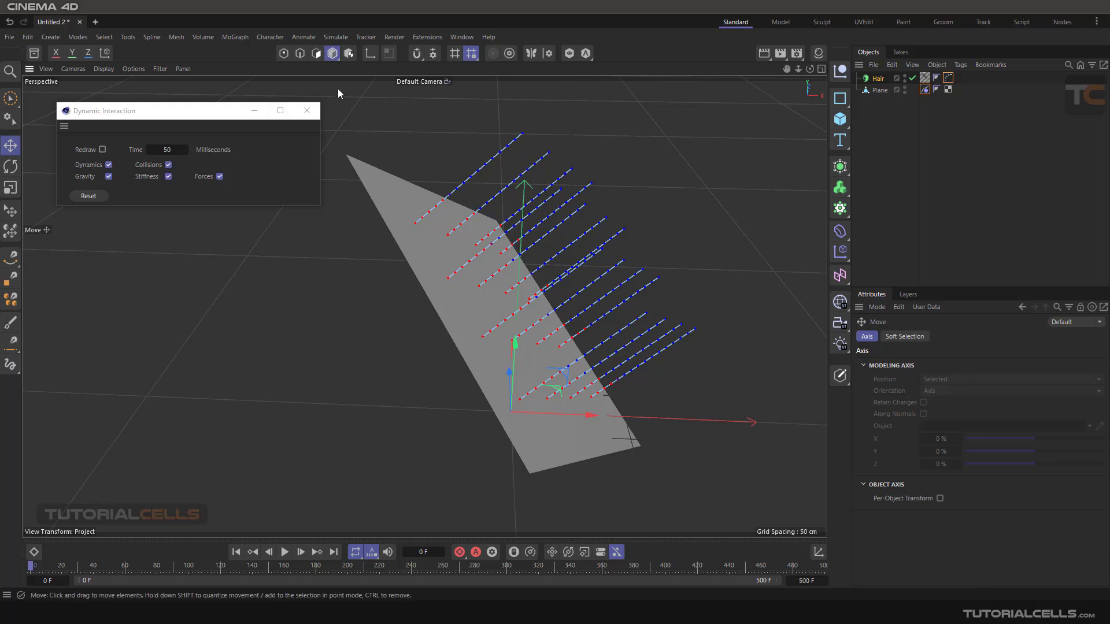
{"action": "left_click", "coordinate": [285, 554]}
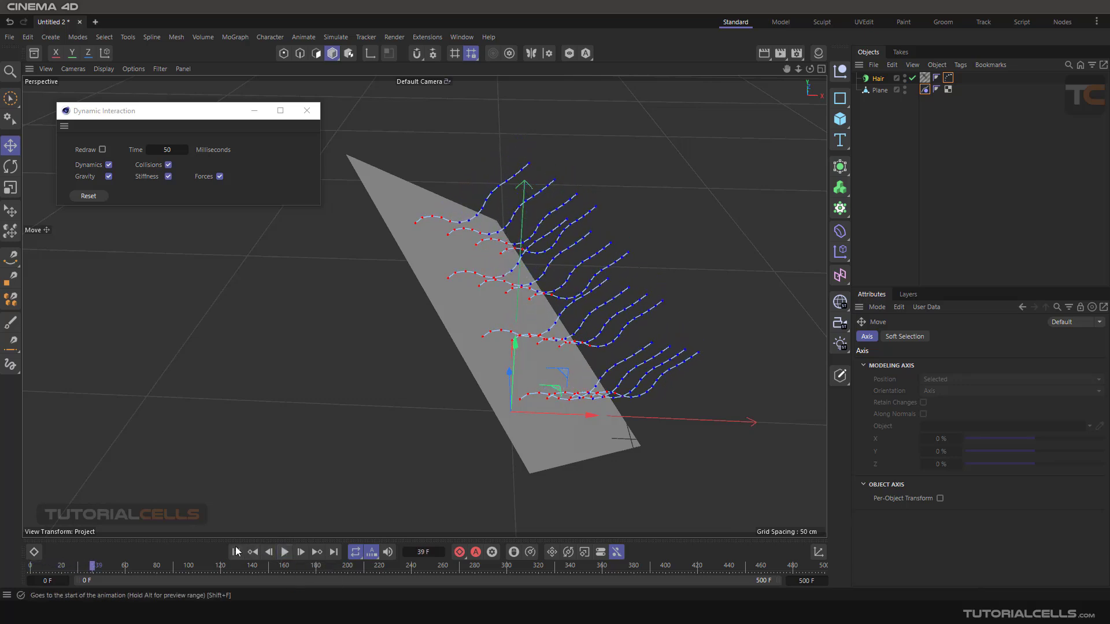
{"action": "left_click", "coordinate": [236, 551]}
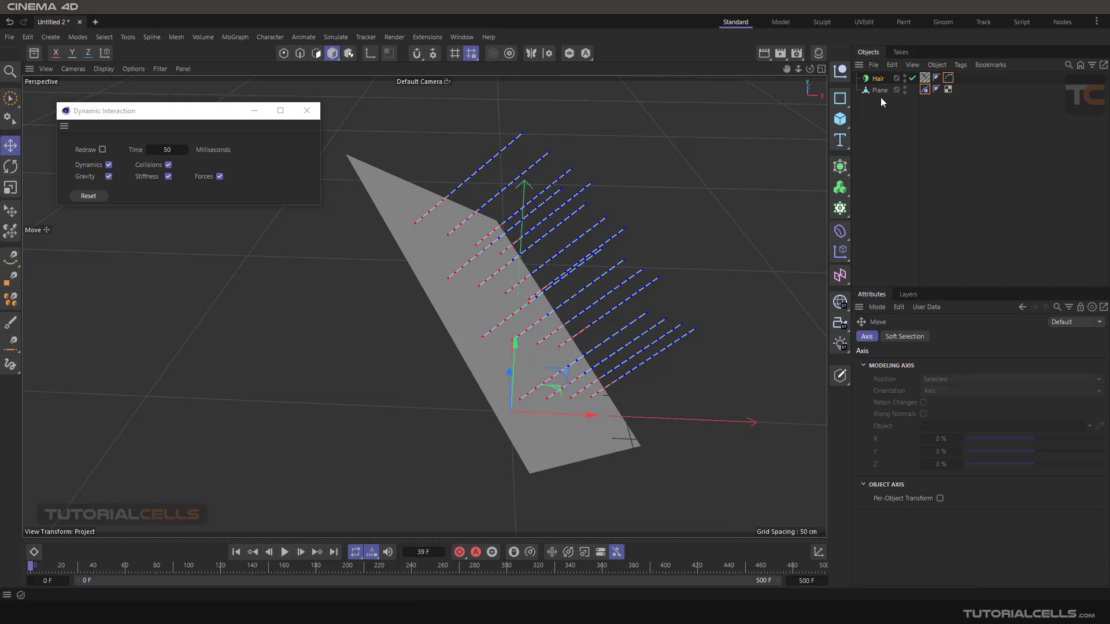
- Assign the Hair Vertex tag to the hair's Stiffness map, and play the simulation before rewinding it
{"action": "left_click", "coordinate": [878, 78]}
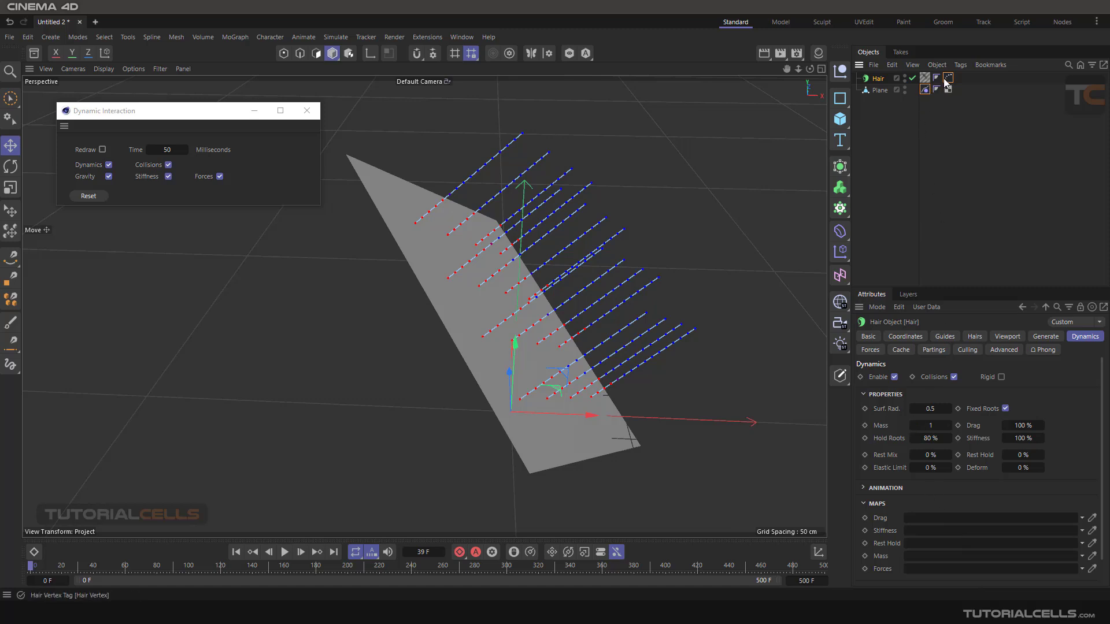
{"action": "left_click_drag", "start_coordinate": [948, 80], "coordinate": [953, 533]}
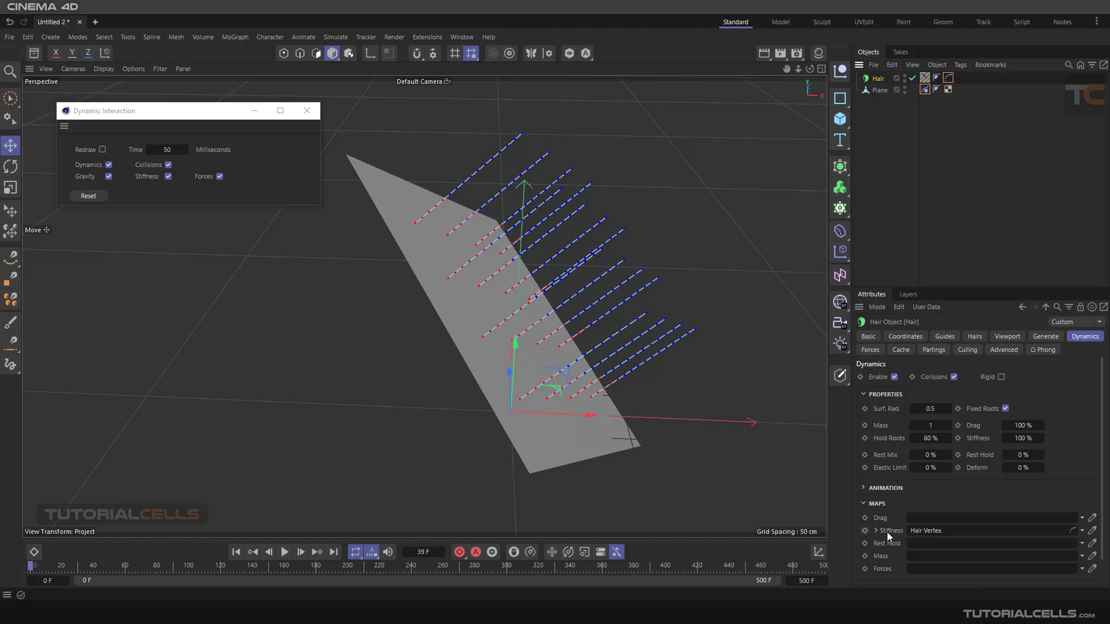
{"action": "left_click", "coordinate": [285, 552]}
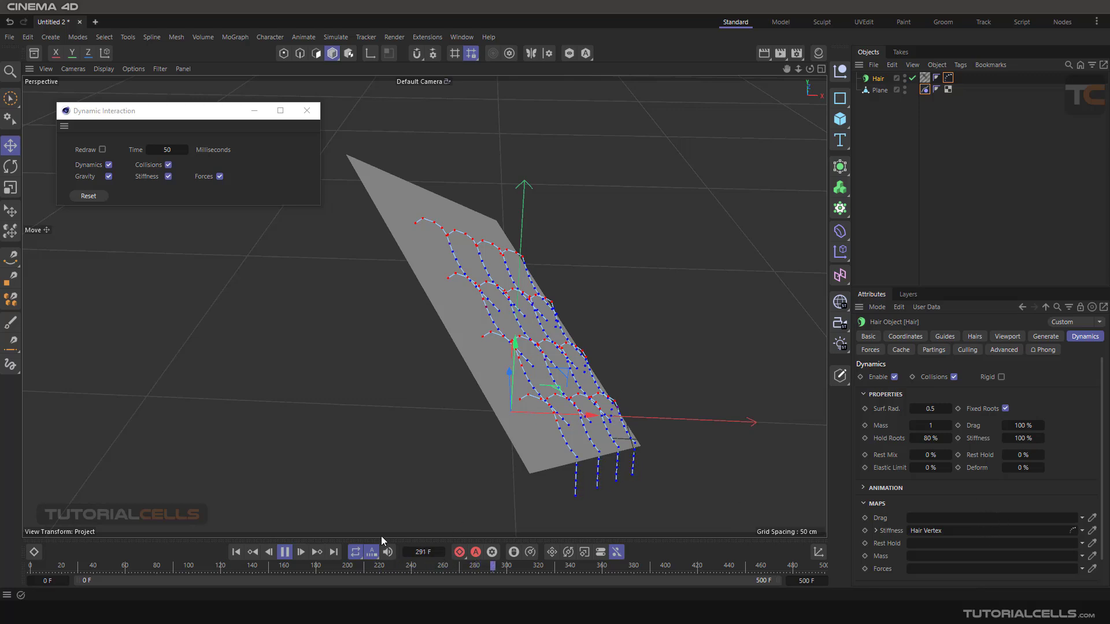
{"action": "left_click", "coordinate": [284, 552]}
{"action": "left_click", "coordinate": [236, 552]}
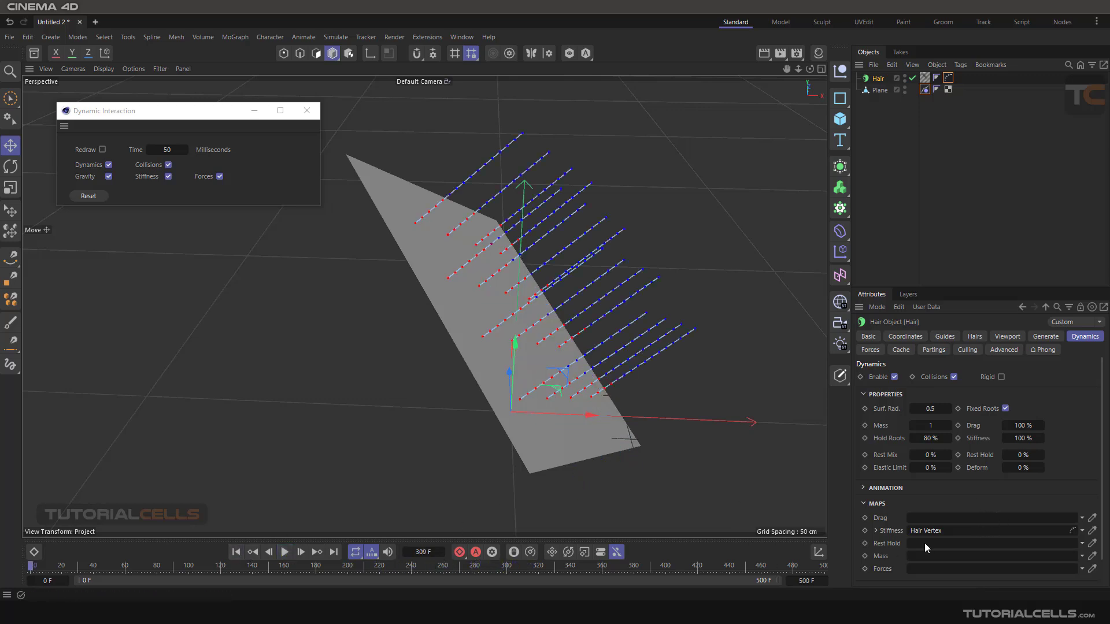
- Clear the Hair Vertex tag from the Stiffness map
{"action": "left_click", "coordinate": [1081, 531]}
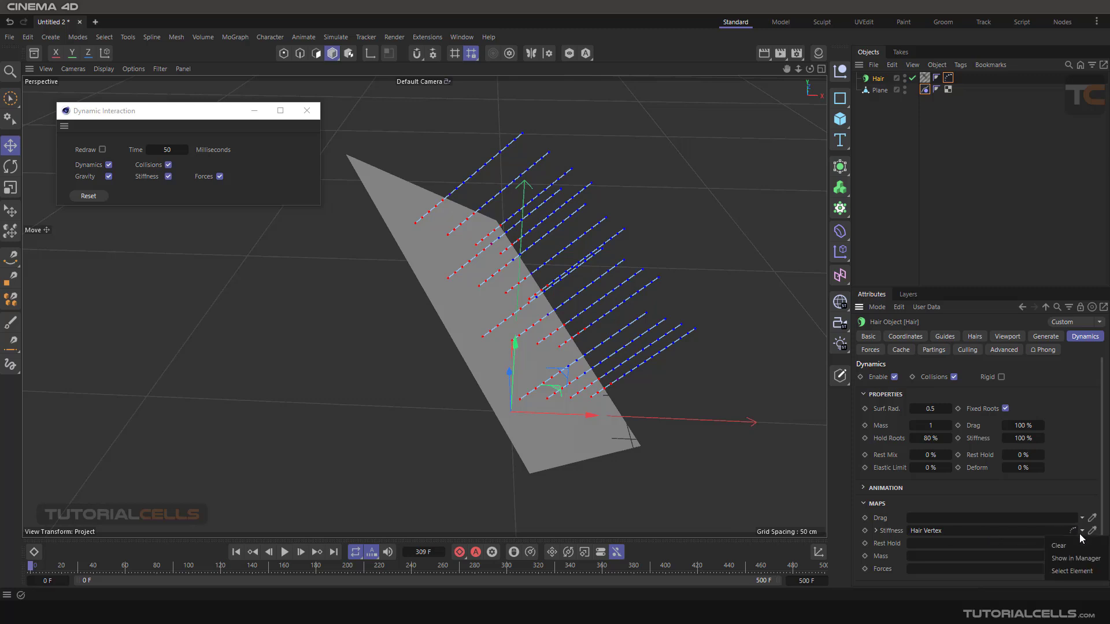
{"action": "left_click", "coordinate": [1049, 551]}
{"action": "scroll", "coordinate": [893, 548], "scroll_direction": "down", "scroll_amount": 2}
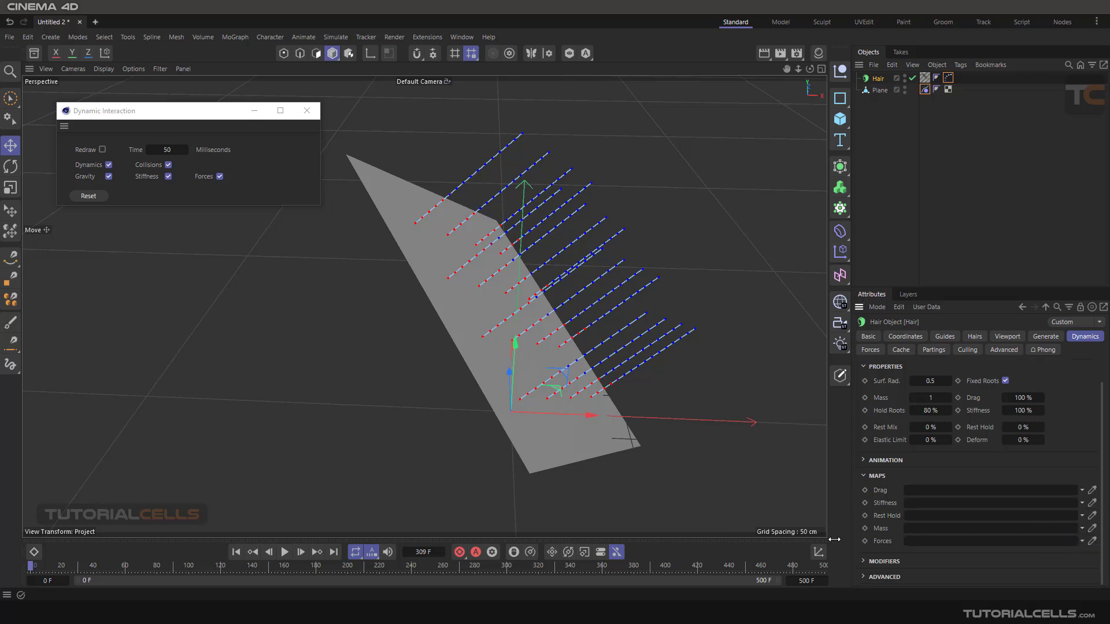
- Assign the Hair Vertex tag to the hair's Drag map, and play the simulation before rewinding it to frame 0
{"action": "left_click", "coordinate": [1042, 412]}
{"action": "left_click_drag", "start_coordinate": [1042, 415], "coordinate": [1042, 421]}
{"action": "right_click", "coordinate": [1042, 411]}
{"action": "left_click_drag", "start_coordinate": [948, 77], "coordinate": [925, 492]}
{"action": "left_click", "coordinate": [284, 552]}
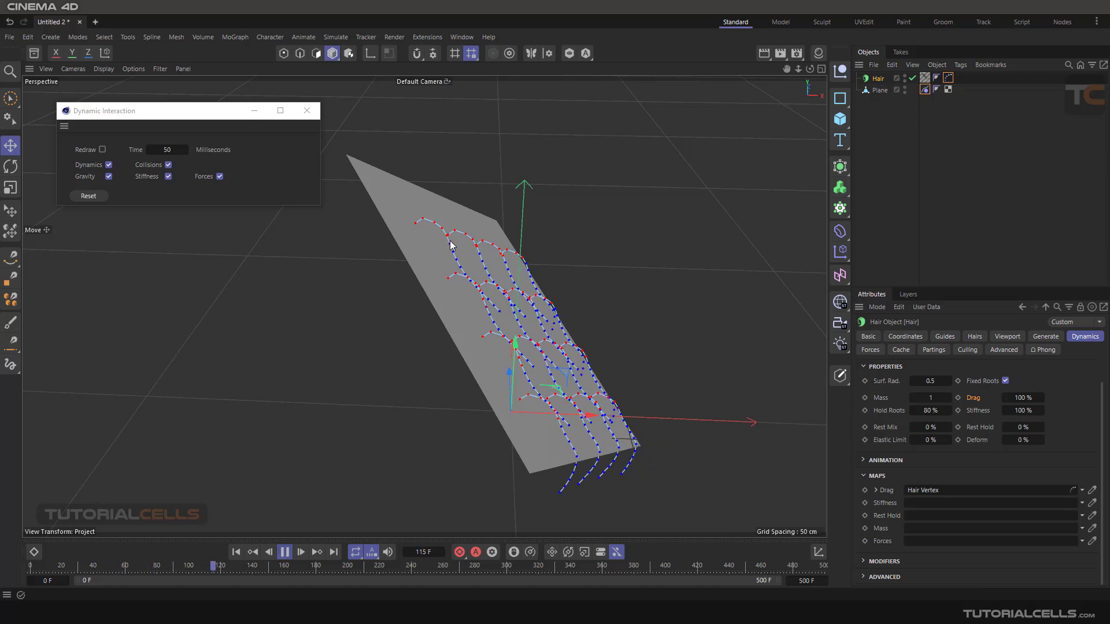
{"action": "left_click", "coordinate": [284, 552]}
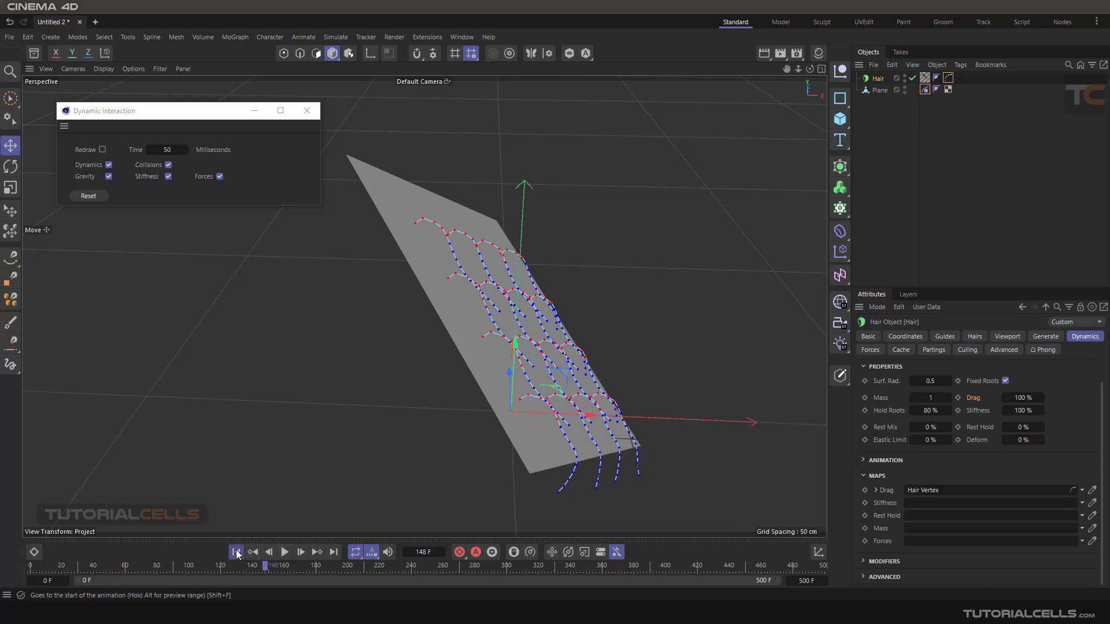
{"action": "left_click", "coordinate": [236, 552]}
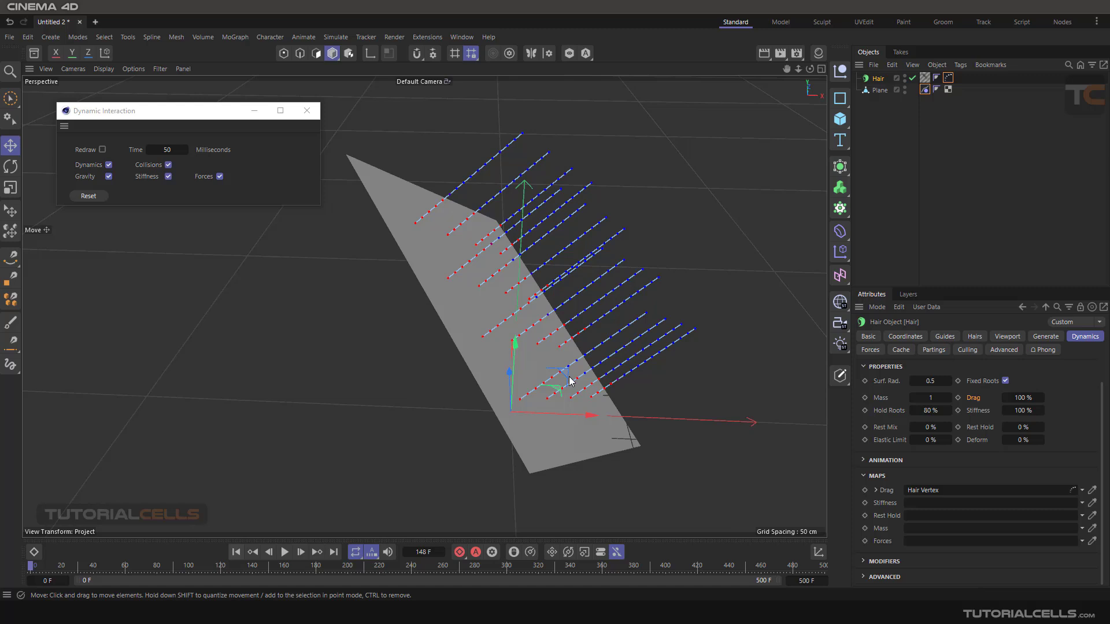
- Delete the Hair Vertex tag from the Hair object
{"action": "left_click", "coordinate": [948, 78]}
{"action": "key", "text": "Delete"}
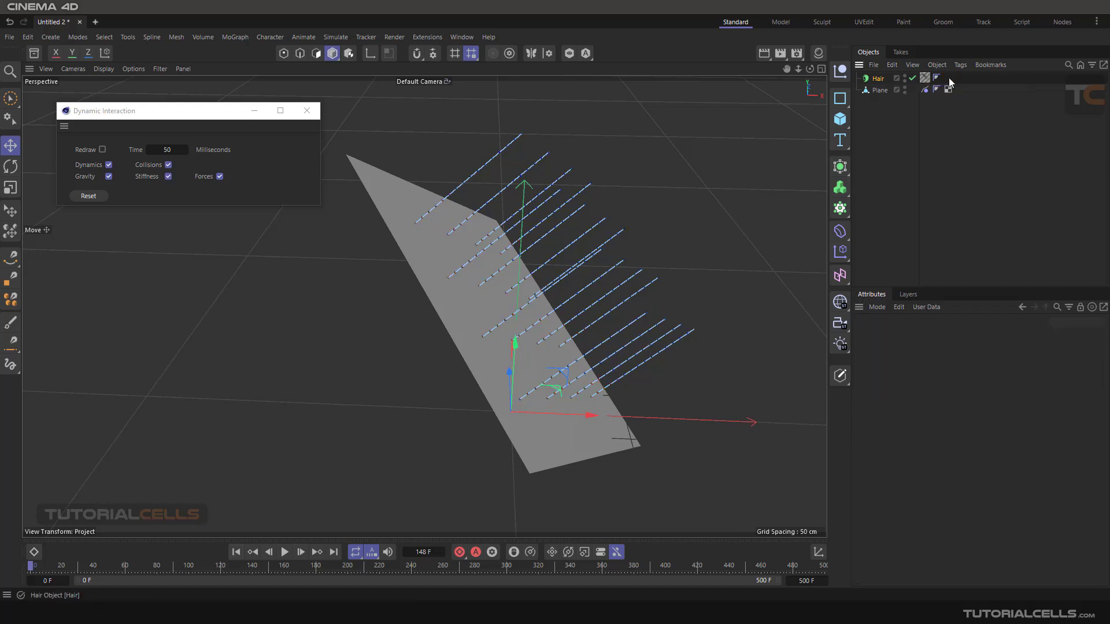
{"action": "left_click", "coordinate": [335, 37]}
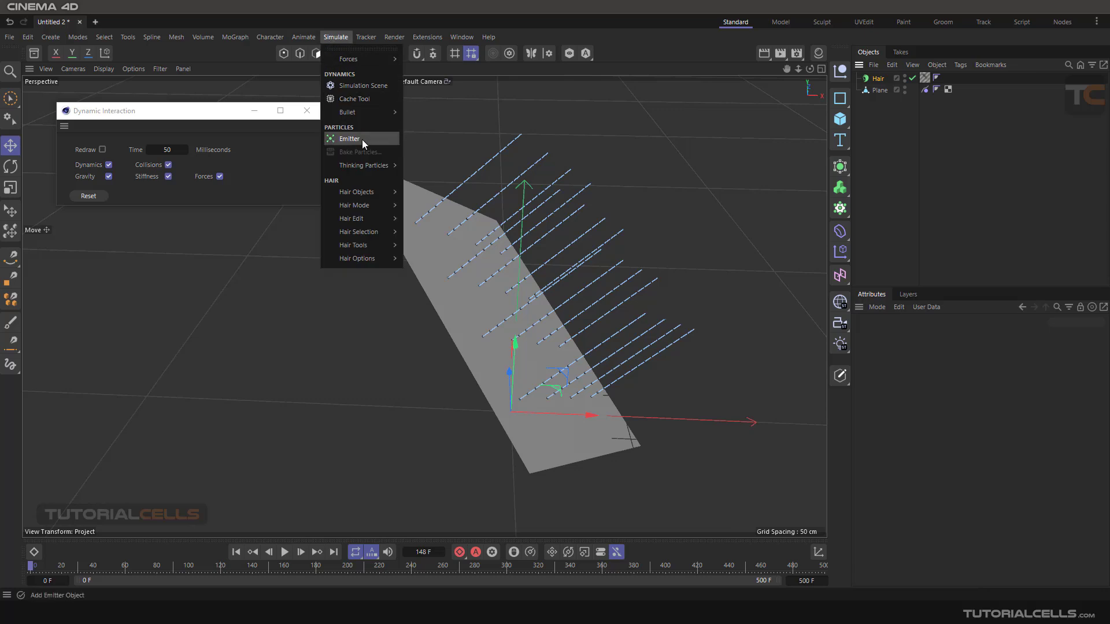
{"action": "mouse_move", "coordinate": [379, 231]}
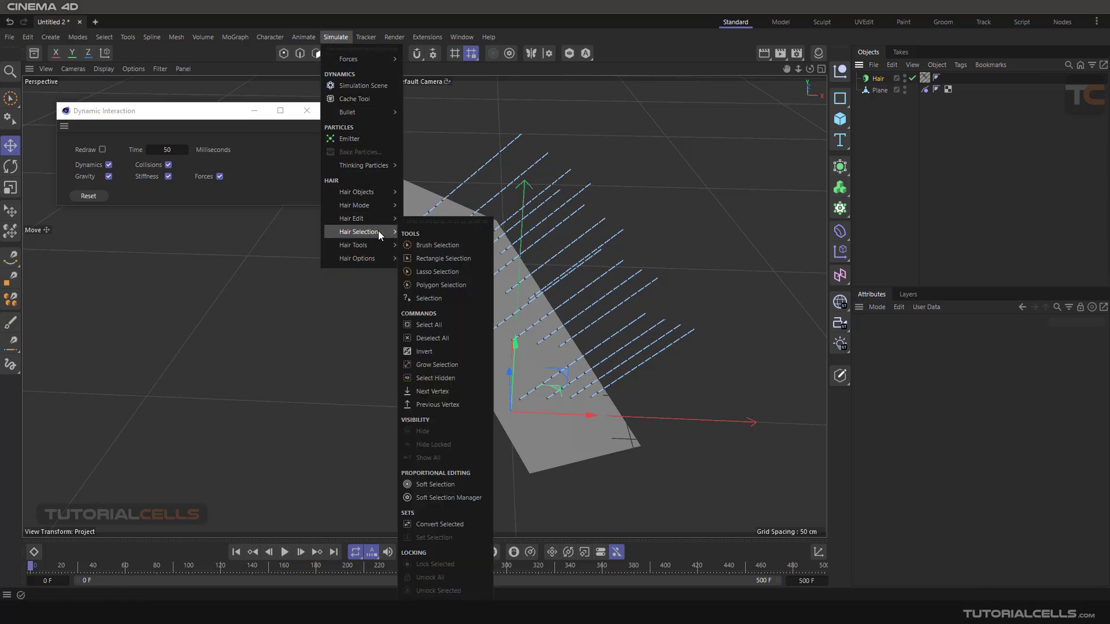
{"action": "left_click", "coordinate": [435, 245]}
{"action": "left_click_drag", "start_coordinate": [533, 243], "coordinate": [593, 244], "text": "alt"}
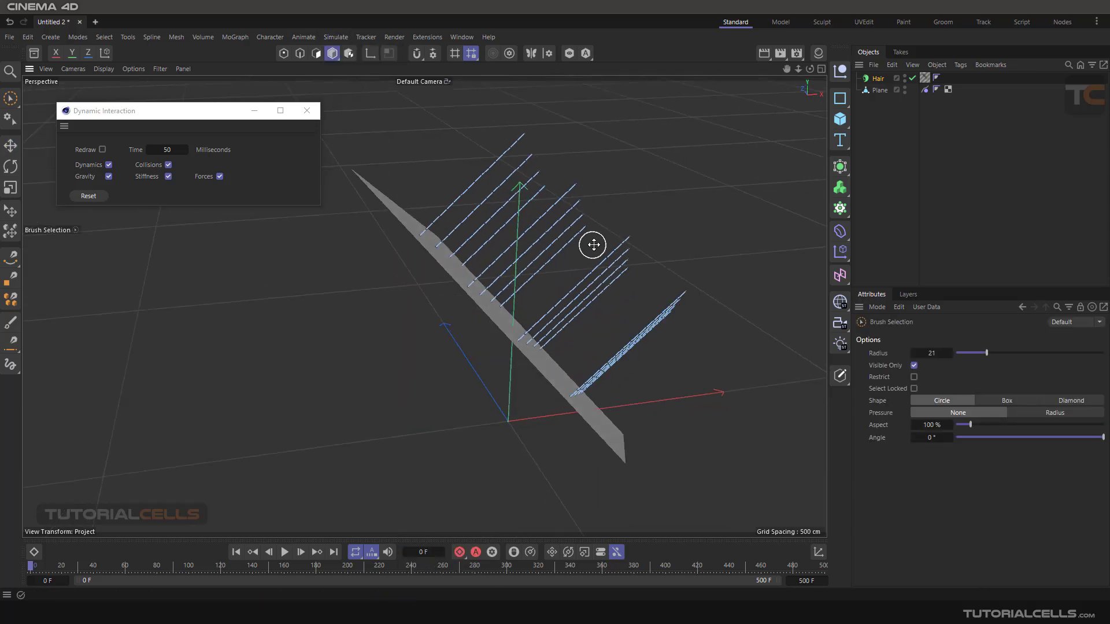
{"action": "middle_click_drag", "start_coordinate": [593, 244], "coordinate": [612, 242]}
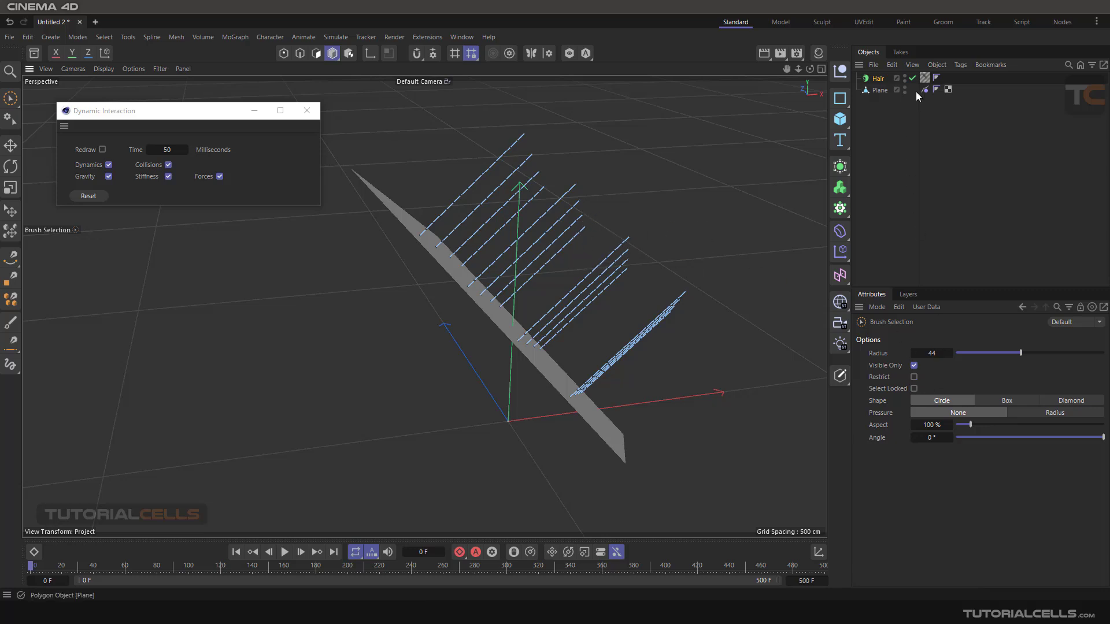
{"action": "left_click", "coordinate": [1022, 307]}
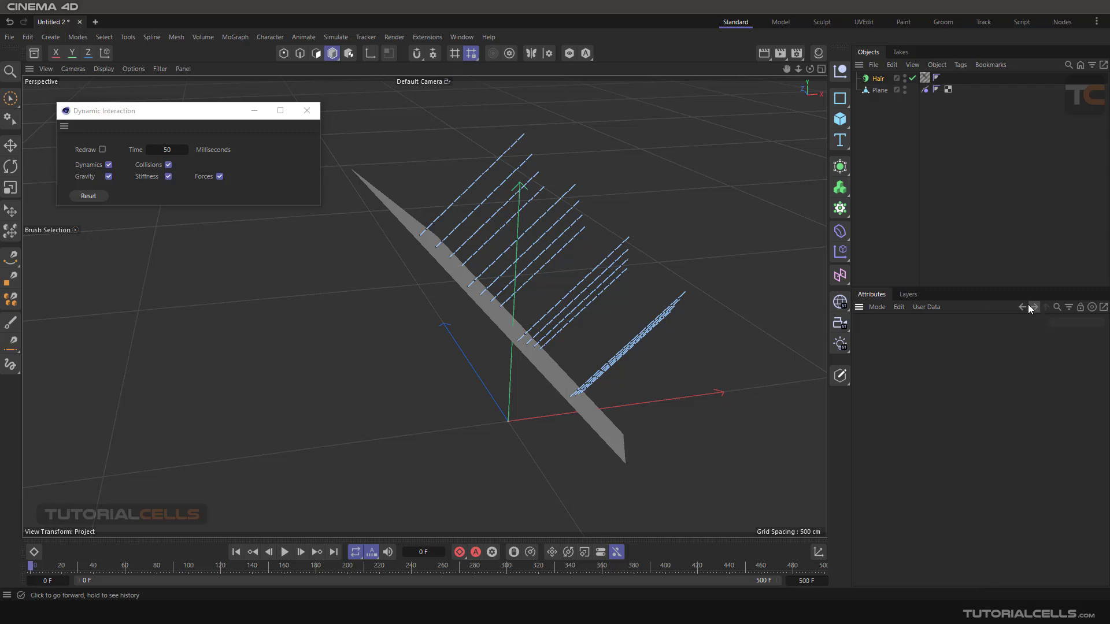
- Use the hair Brush in Vertex Paint mode to paint vertex weights over the guides' tip areas along the plane
{"action": "left_click", "coordinate": [339, 38]}
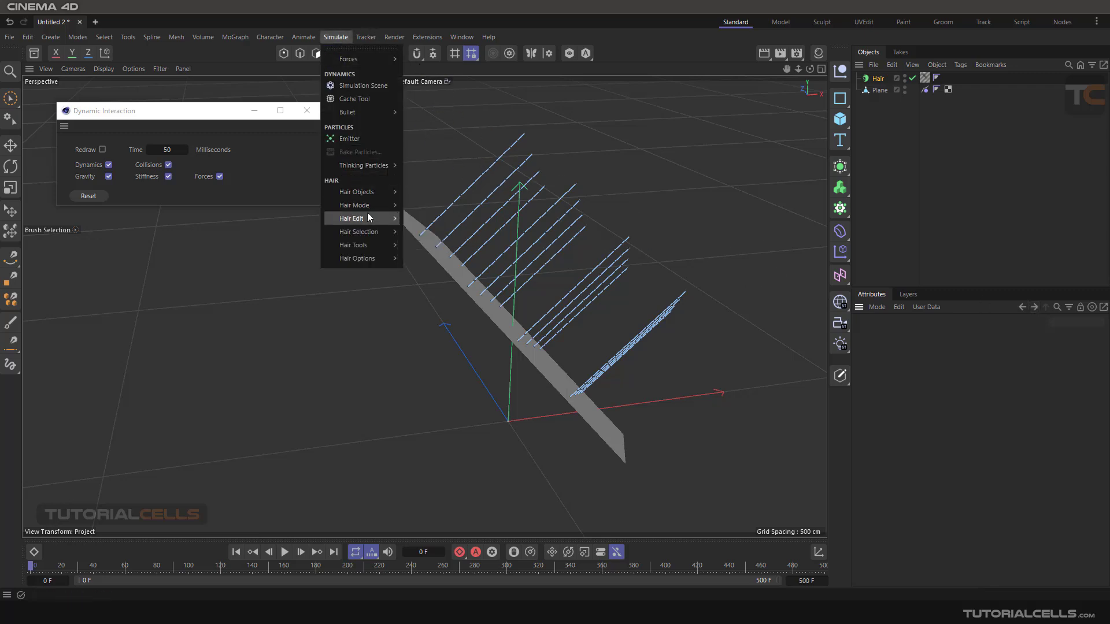
{"action": "mouse_move", "coordinate": [369, 231]}
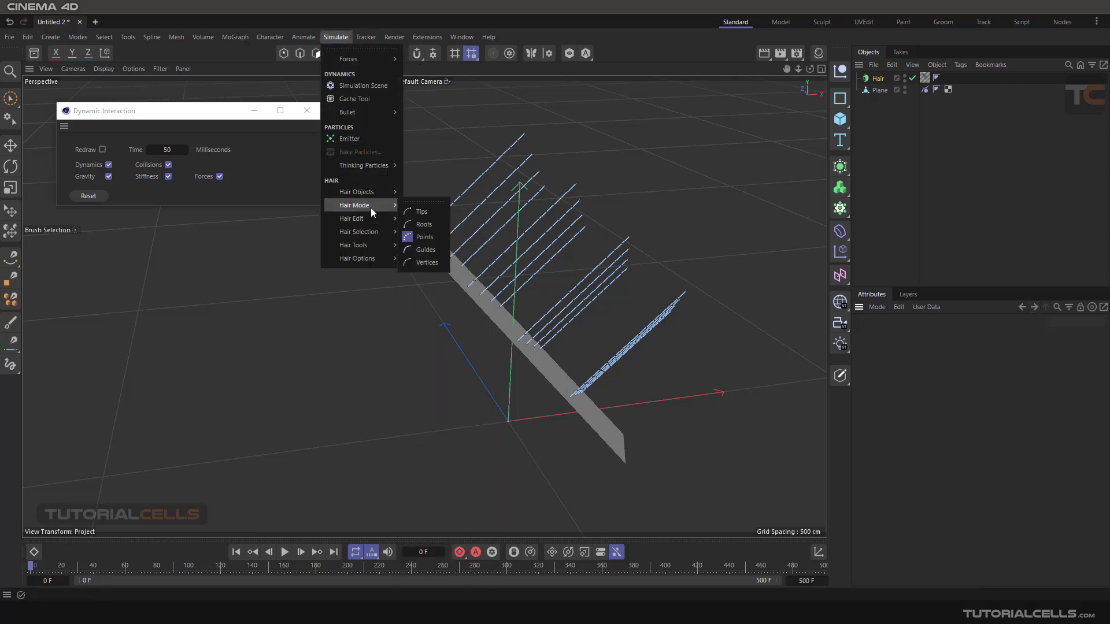
{"action": "left_click", "coordinate": [424, 319]}
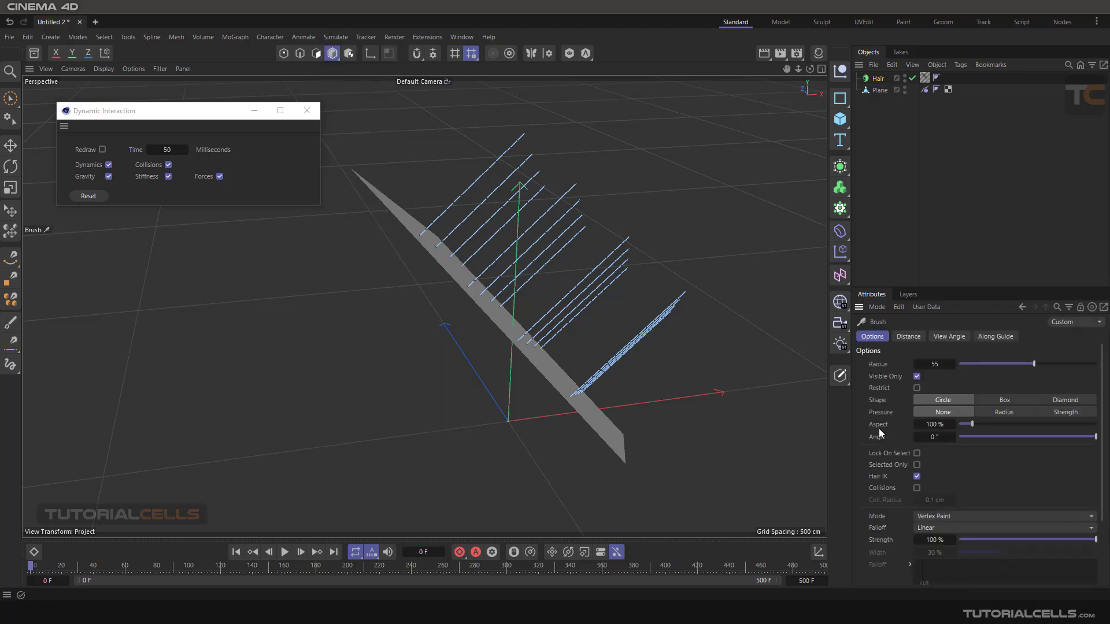
{"action": "mouse_move", "coordinate": [488, 136]}
{"action": "left_mouse_down"}
{"action": "mouse_move", "coordinate": [546, 175]}
{"action": "mouse_move", "coordinate": [679, 310]}
{"action": "mouse_move", "coordinate": [499, 181]}
{"action": "mouse_move", "coordinate": [619, 262]}
{"action": "mouse_move", "coordinate": [675, 333]}
{"action": "mouse_move", "coordinate": [685, 325]}
{"action": "left_mouse_up"}
{"action": "mouse_move", "coordinate": [695, 226]}
{"action": "left_mouse_down", "text": "alt"}
{"action": "mouse_move", "coordinate": [660, 218]}
{"action": "mouse_move", "coordinate": [677, 224]}
{"action": "left_mouse_up", "text": "alt"}
- Return to the Move tool with the Hair object selected, and play the simulation with the painted tips before rewinding it
{"action": "left_click", "coordinate": [880, 79]}
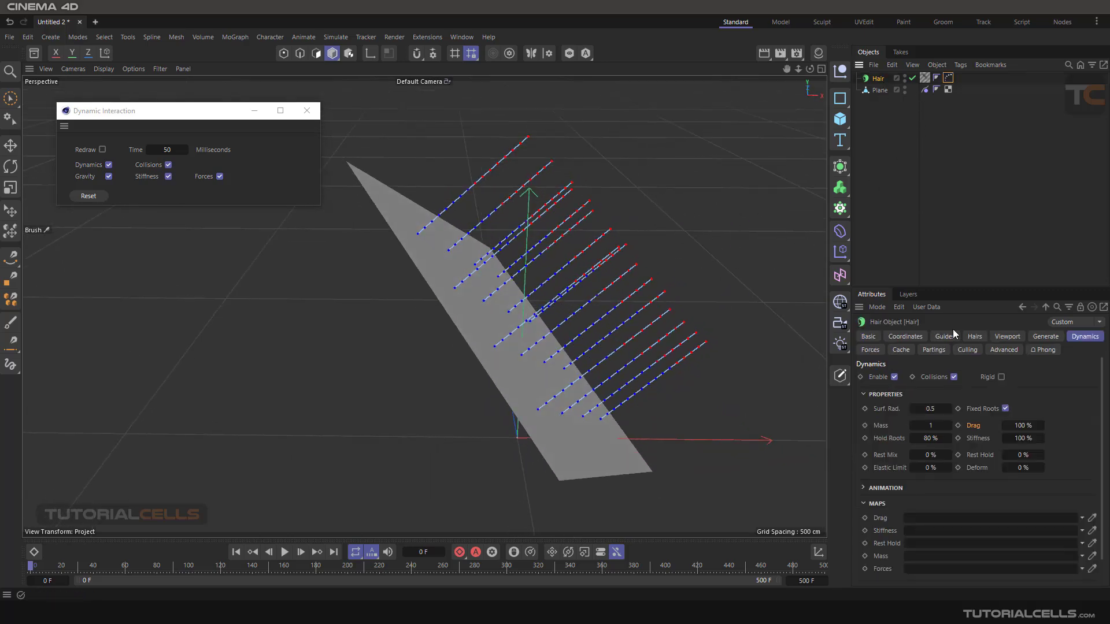
{"action": "left_click", "coordinate": [10, 145]}
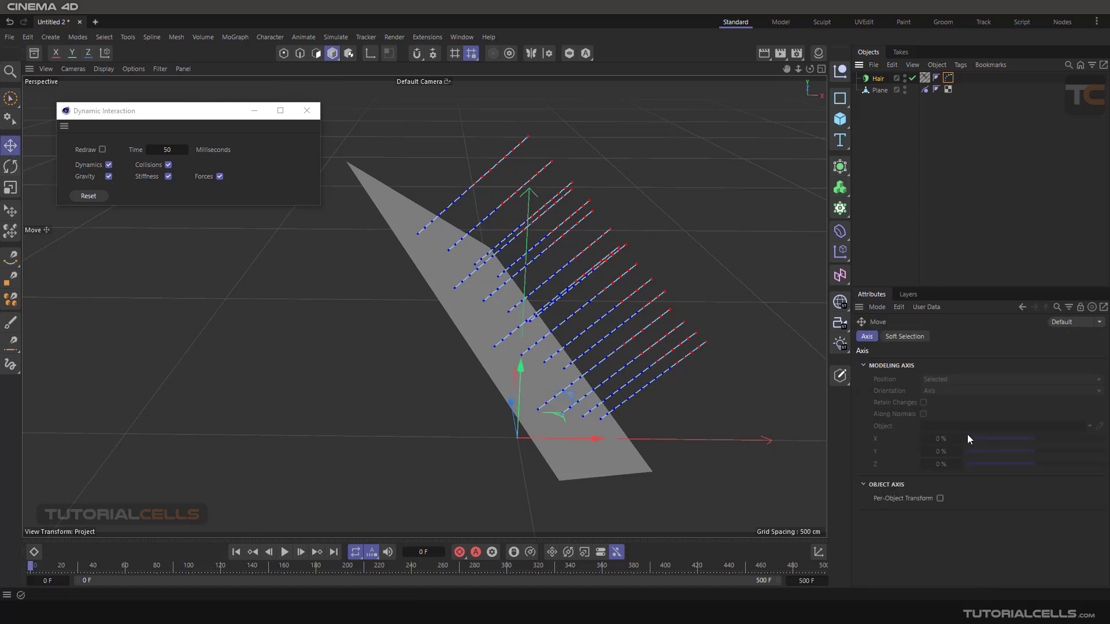
{"action": "left_click", "coordinate": [876, 80]}
{"action": "middle_click_drag", "start_coordinate": [627, 279], "coordinate": [592, 252], "text": "alt"}
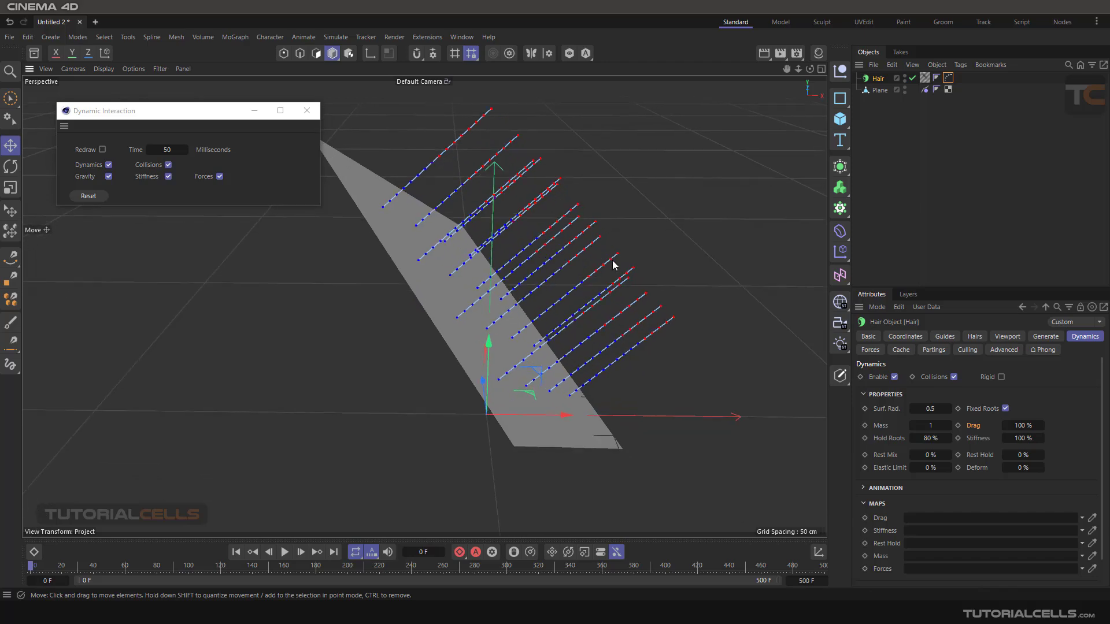
{"action": "left_click_drag", "start_coordinate": [613, 260], "coordinate": [601, 263], "text": "alt"}
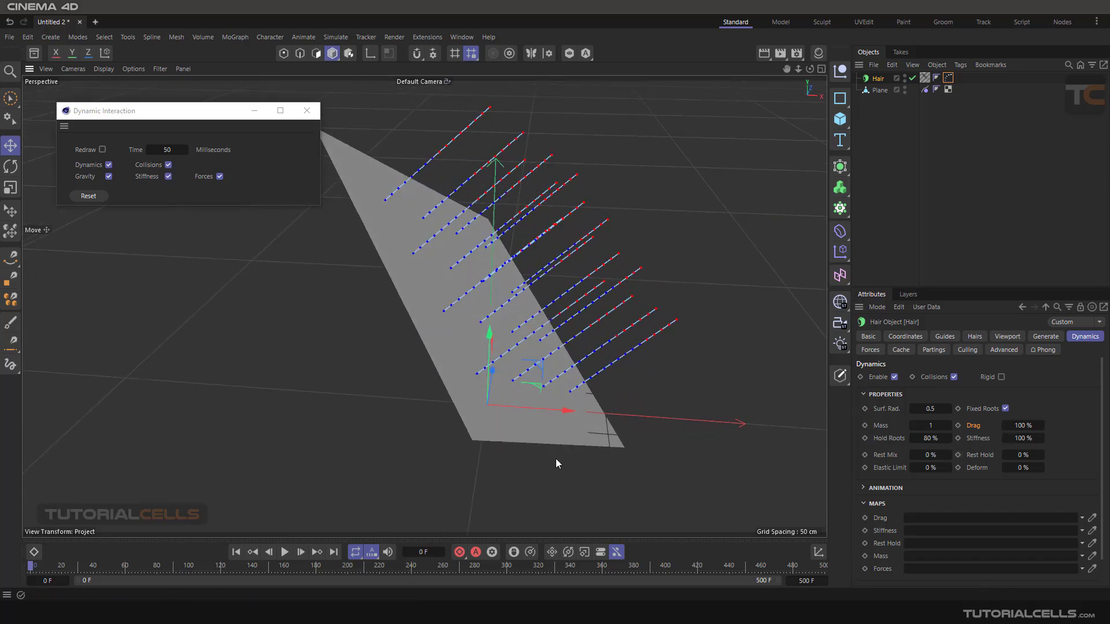
{"action": "left_click", "coordinate": [285, 552]}
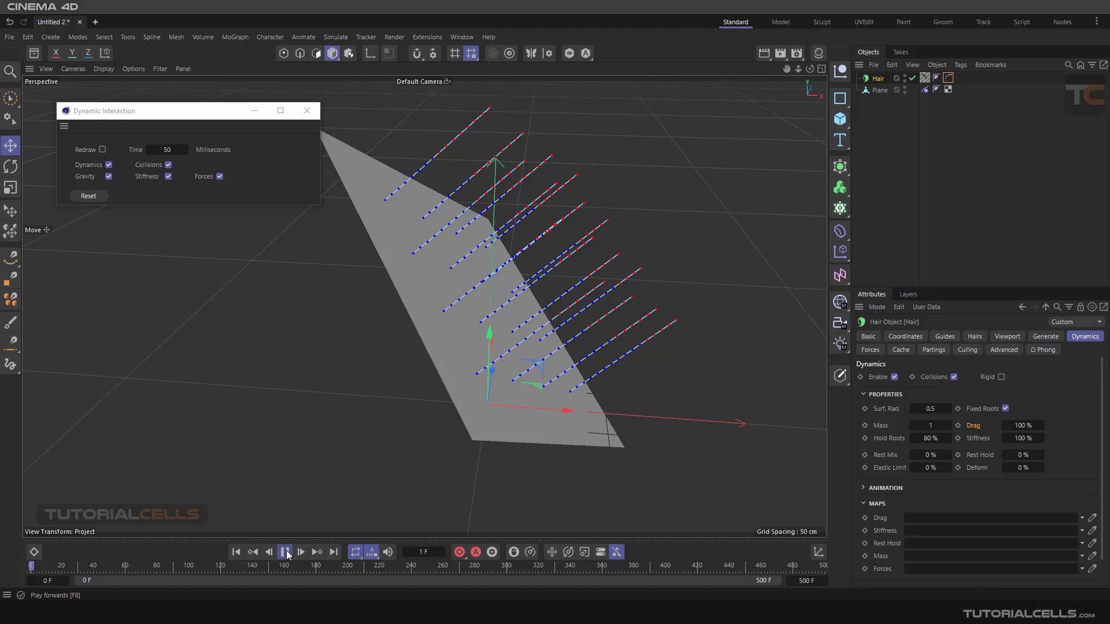
{"action": "left_click", "coordinate": [236, 552]}
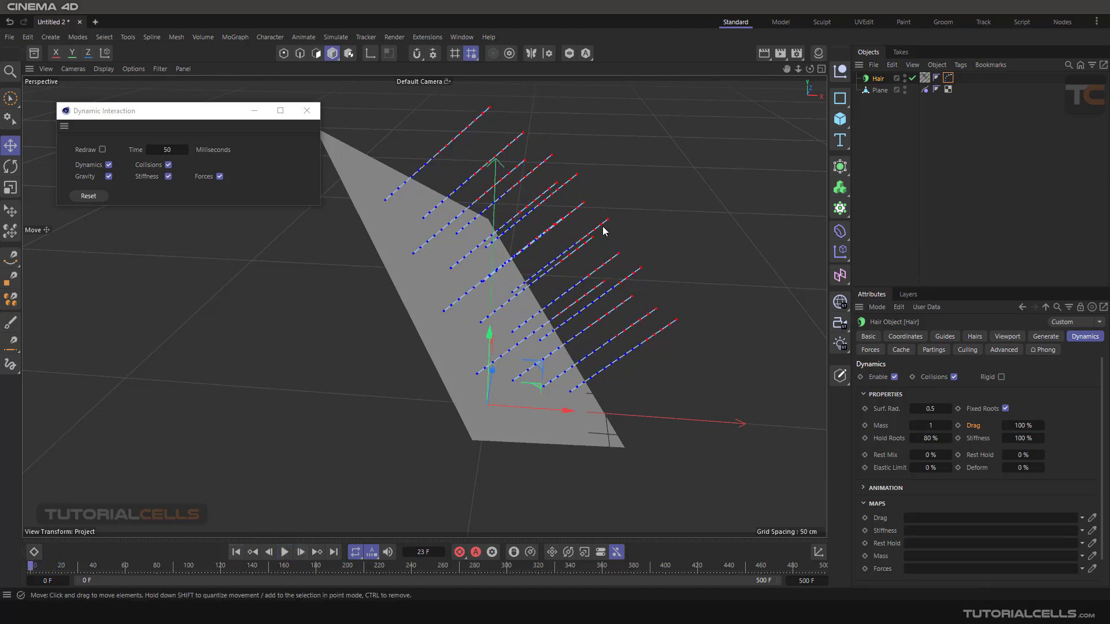
- Assign the Hair Vertex tag to the Drag map, play the simulation, then clear the map and rewind to frame 0
{"action": "left_click_drag", "start_coordinate": [948, 78], "coordinate": [946, 519]}
{"action": "left_click", "coordinate": [284, 552]}
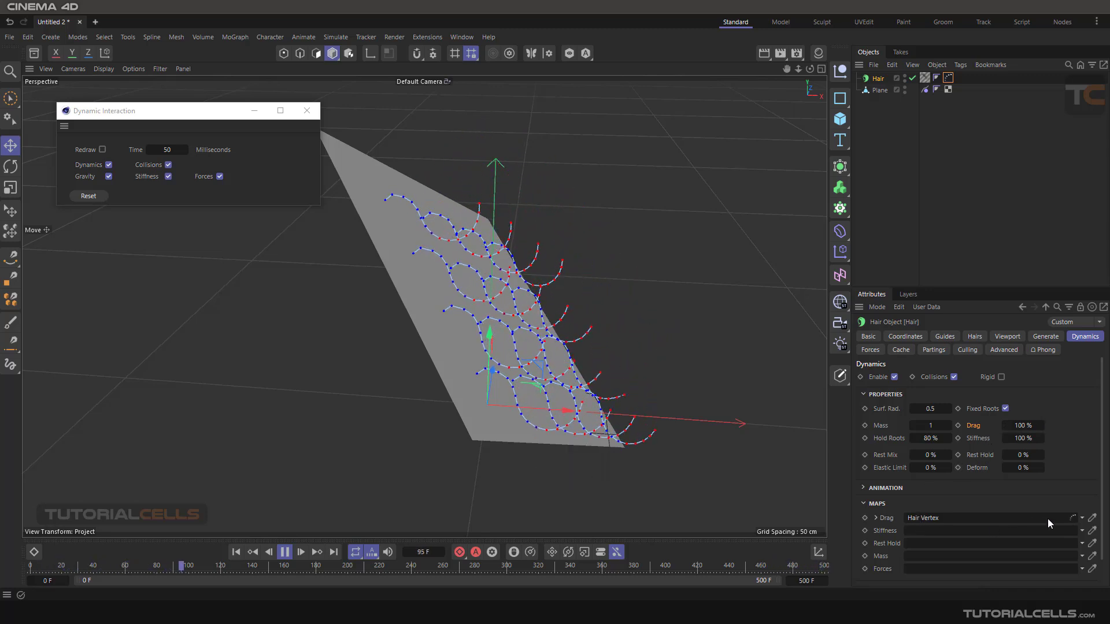
{"action": "left_click", "coordinate": [1082, 518]}
{"action": "left_click", "coordinate": [1077, 533]}
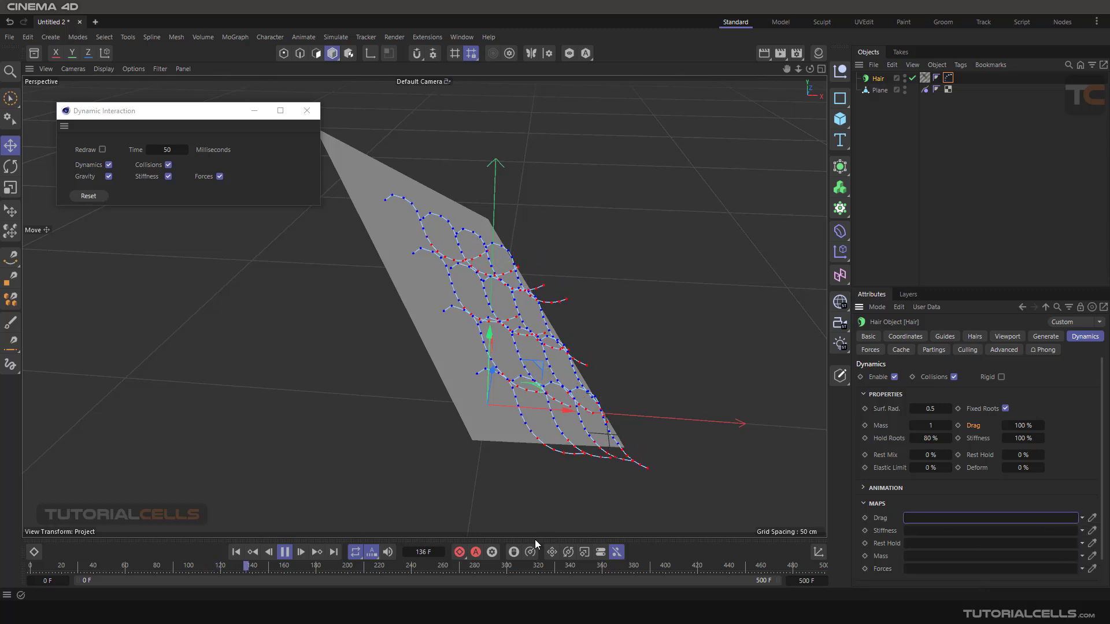
{"action": "left_click", "coordinate": [285, 552]}
{"action": "left_click", "coordinate": [231, 551]}
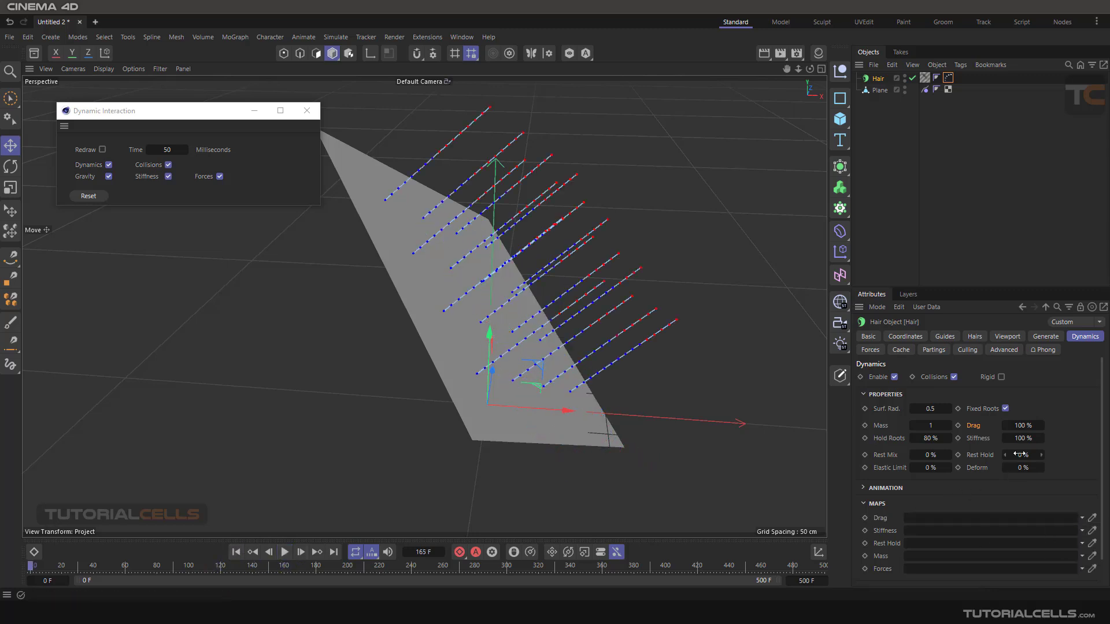
- Set the hair's Drag to 2% and Mass to 0.1, and play the simulation before rewinding it
{"action": "right_click", "coordinate": [1041, 424]}
{"action": "left_click_drag", "start_coordinate": [929, 426], "coordinate": [918, 427]}
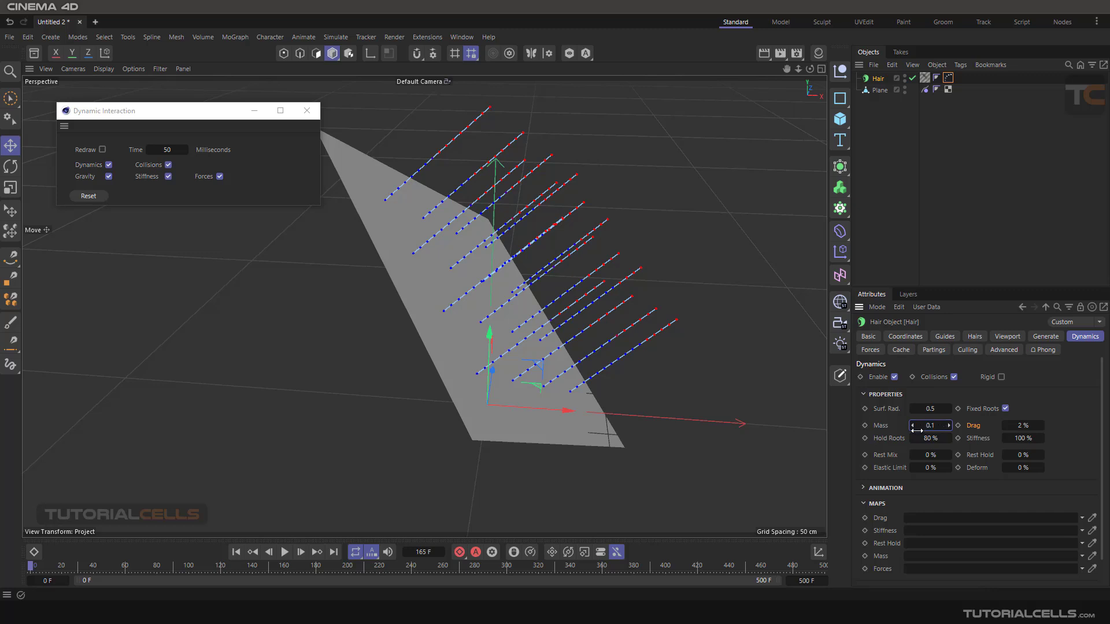
{"action": "left_click", "coordinate": [286, 553]}
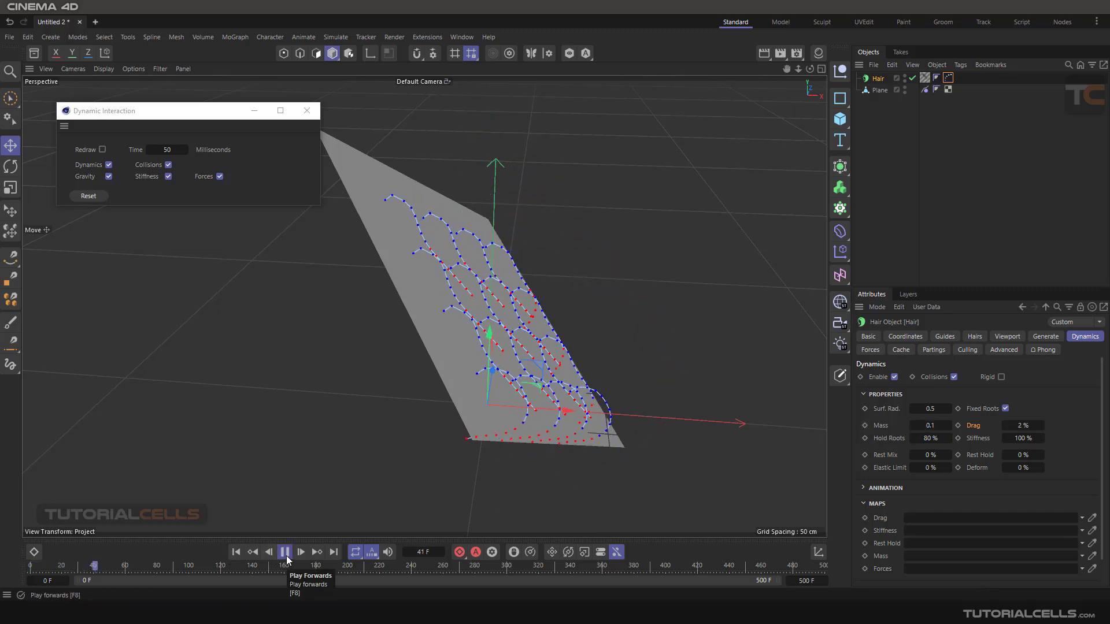
{"action": "left_click", "coordinate": [286, 554]}
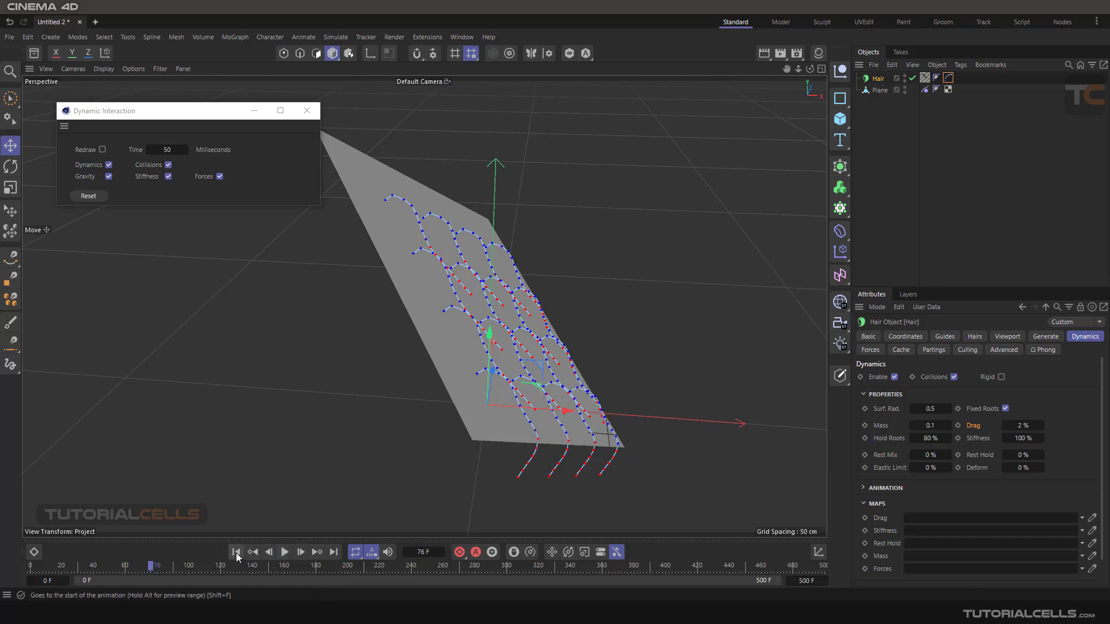
{"action": "left_click", "coordinate": [235, 552]}
- Raise the hair's Mass to 4.8, and play the simulation before rewinding it
{"action": "left_click", "coordinate": [929, 426]}
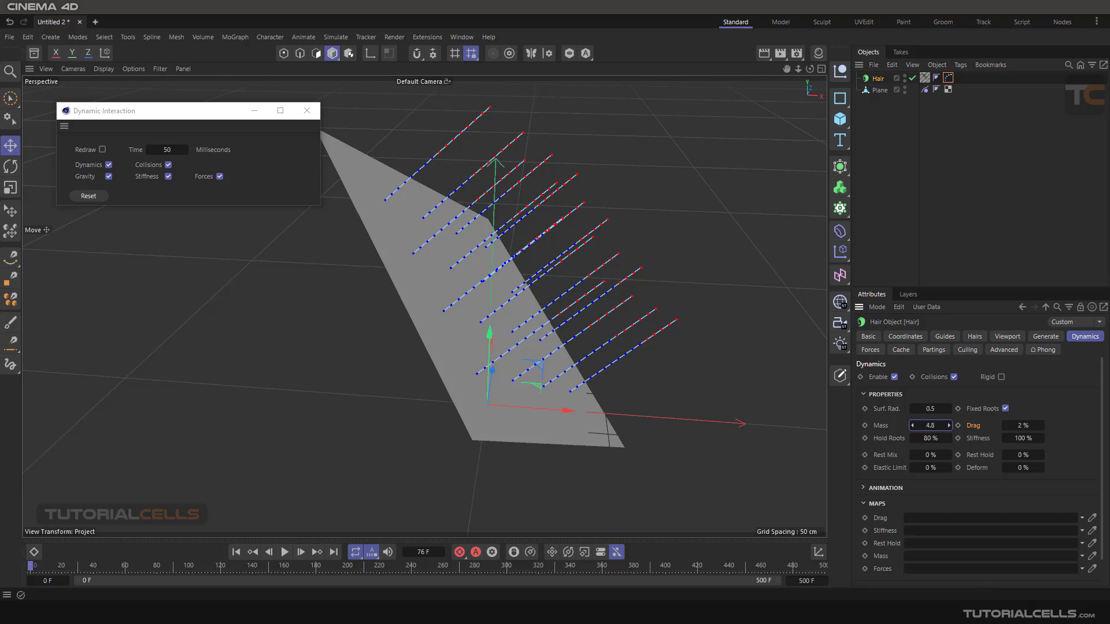
{"action": "left_click", "coordinate": [284, 552]}
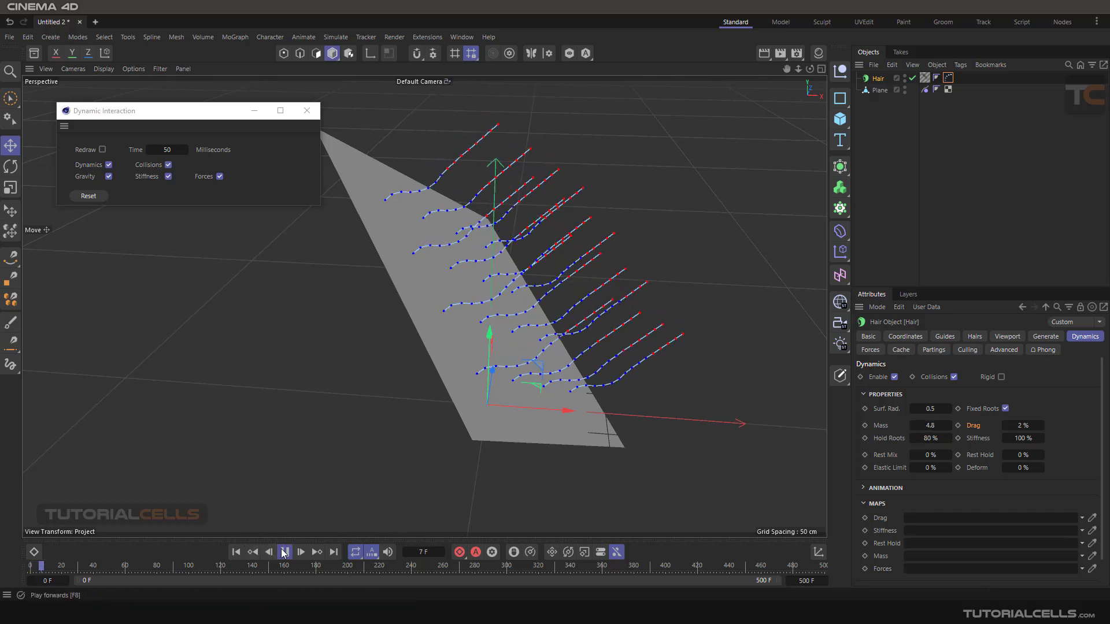
{"action": "left_click", "coordinate": [236, 552]}
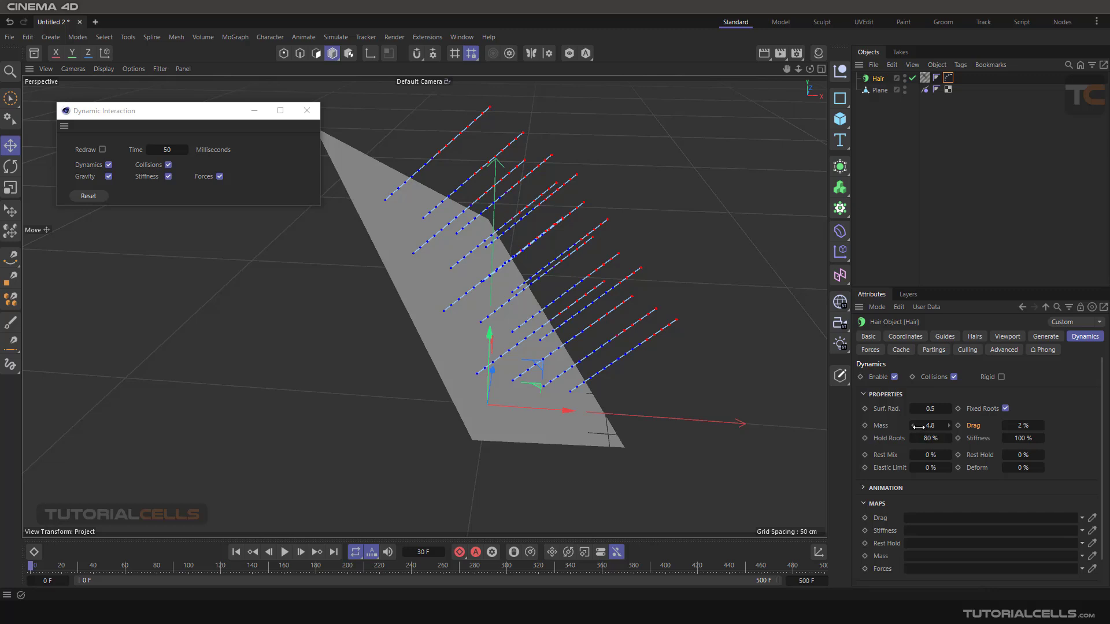
- Lower the Mass to 0.1, assign the Hair Vertex tag to the Mass map, and play the simulation
{"action": "left_click_drag", "start_coordinate": [918, 426], "coordinate": [902, 426]}
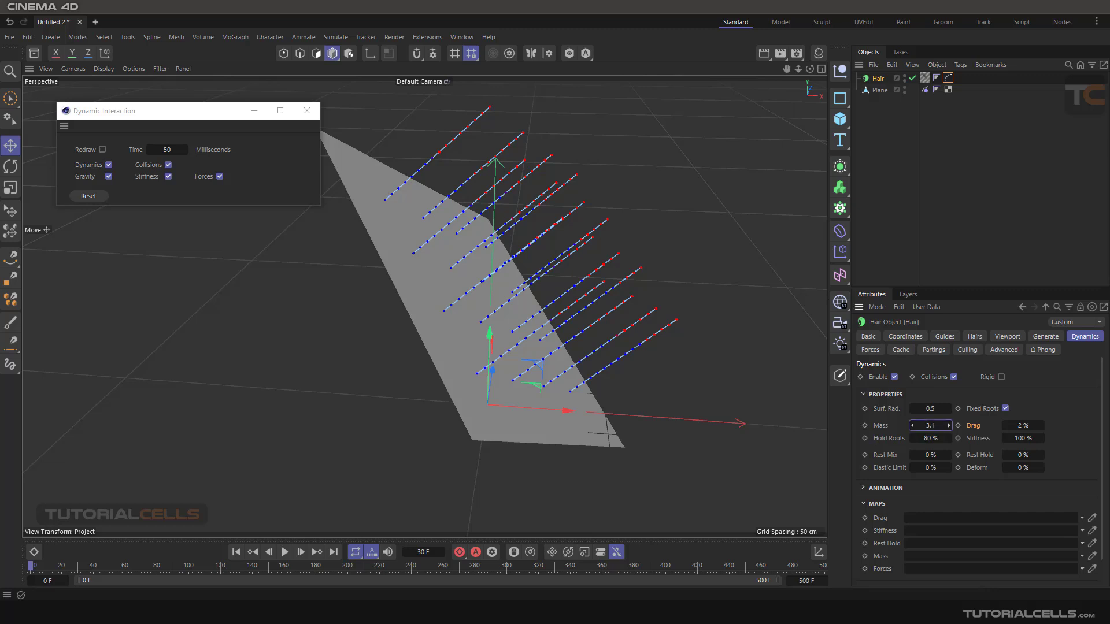
{"action": "left_click", "coordinate": [883, 430]}
{"action": "left_click_drag", "start_coordinate": [948, 79], "coordinate": [917, 556]}
{"action": "left_click", "coordinate": [285, 552]}
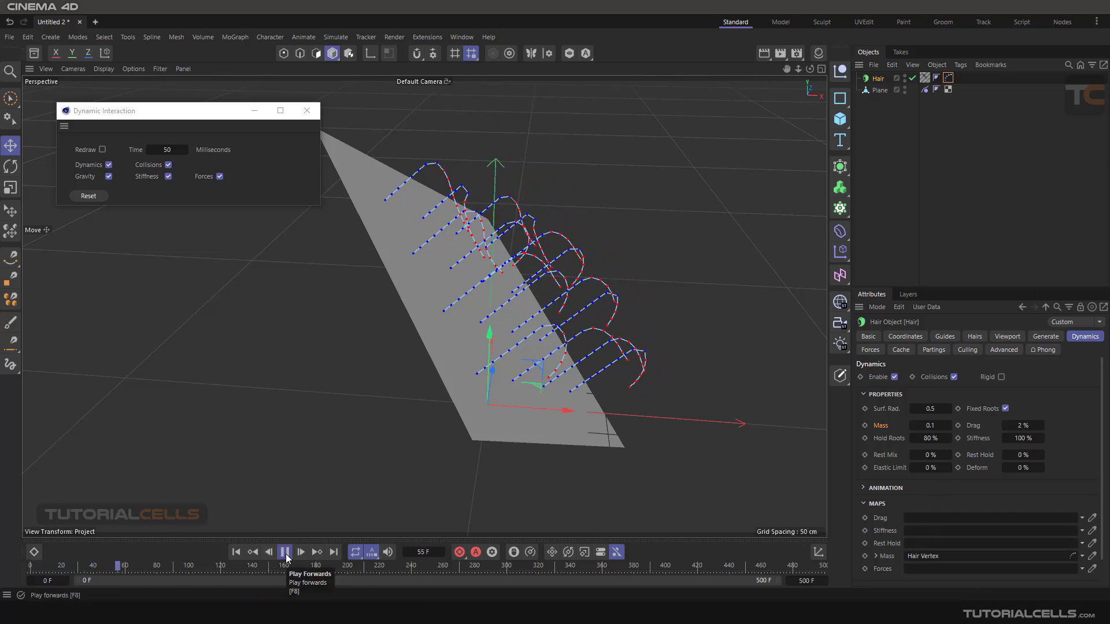
{"action": "left_click", "coordinate": [284, 553]}
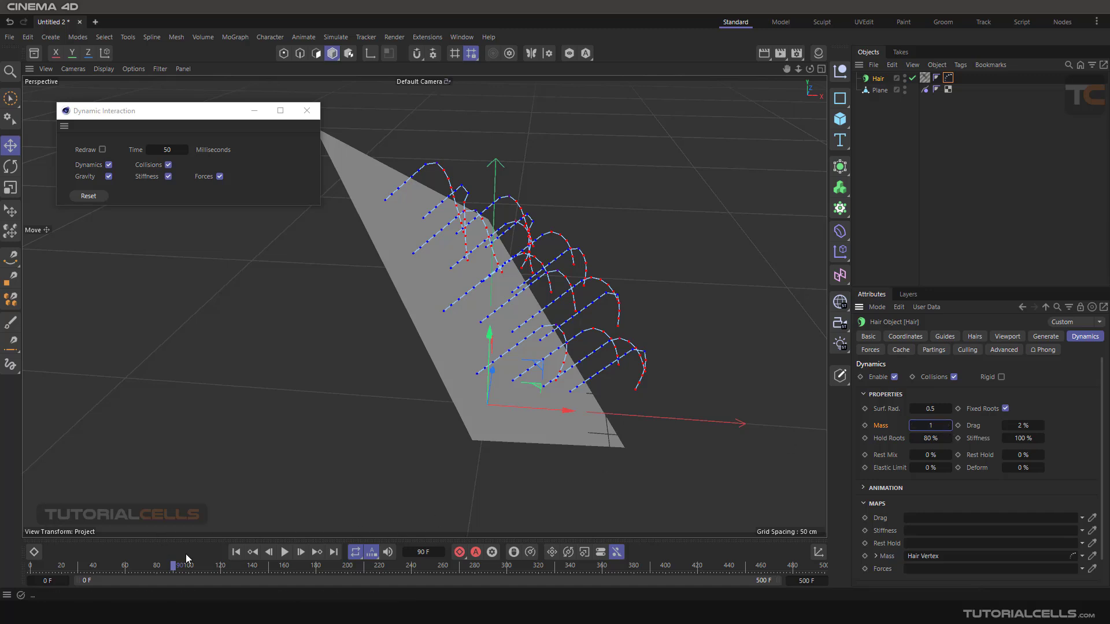
- Set the hair's Mass to 1, and replay the simulation from frame 0 with the Mass map assigned
{"action": "left_click", "coordinate": [235, 552]}
{"action": "left_click", "coordinate": [285, 552]}
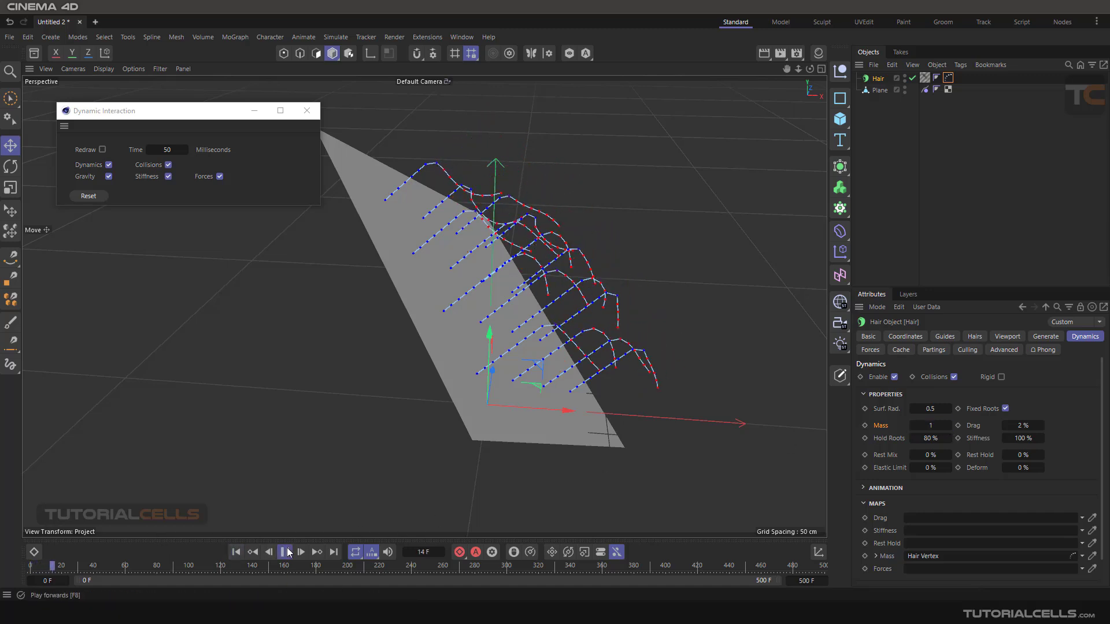
{"action": "left_click", "coordinate": [286, 552]}
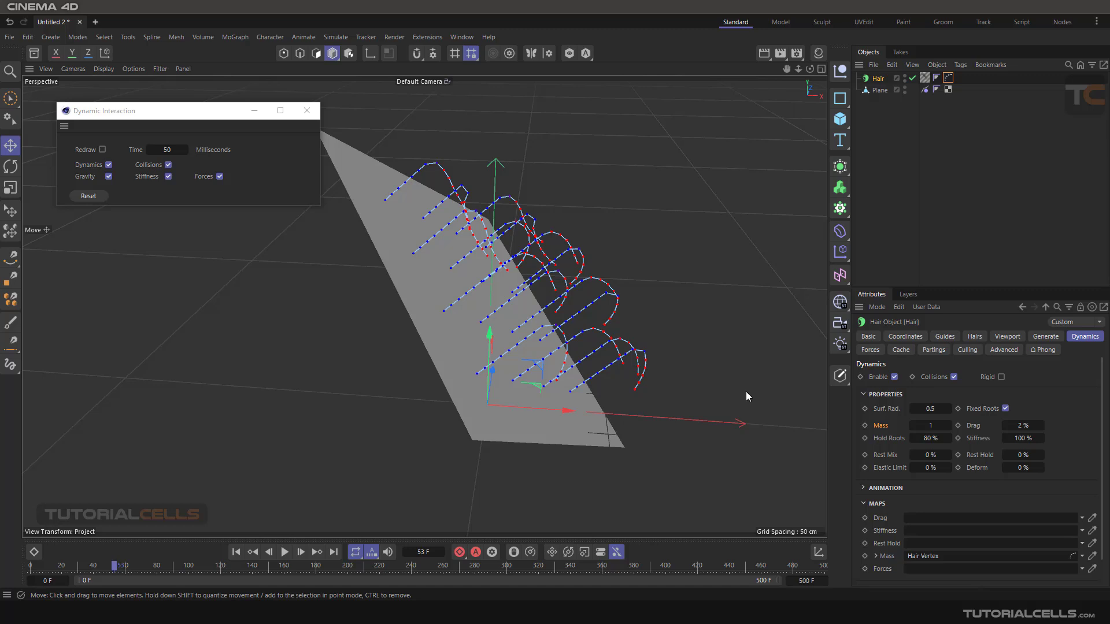
- Clear the Hair Vertex tag from the Mass map, and replay the simulation without it before rewinding to frame 0
{"action": "left_click", "coordinate": [1082, 557]}
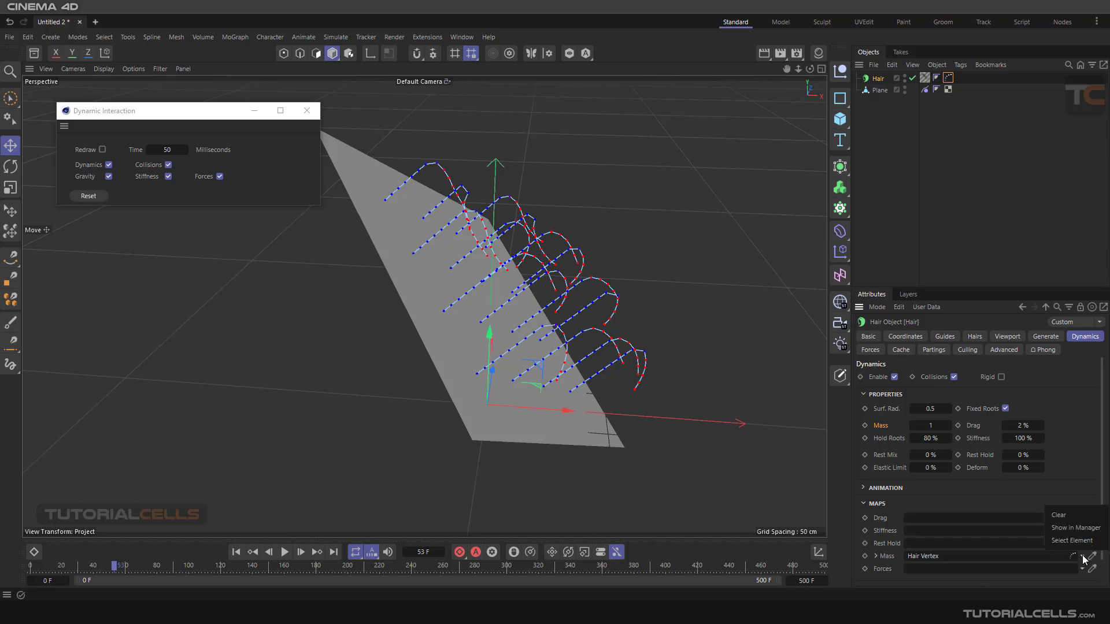
{"action": "left_click", "coordinate": [1059, 515]}
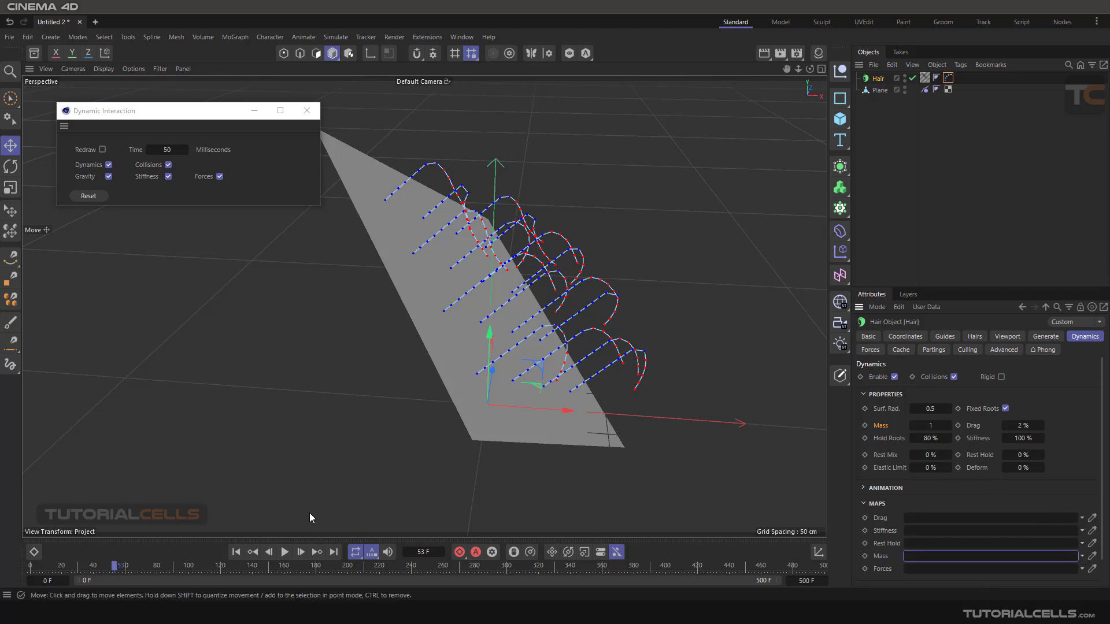
{"action": "left_click", "coordinate": [236, 552]}
{"action": "left_click", "coordinate": [285, 552]}
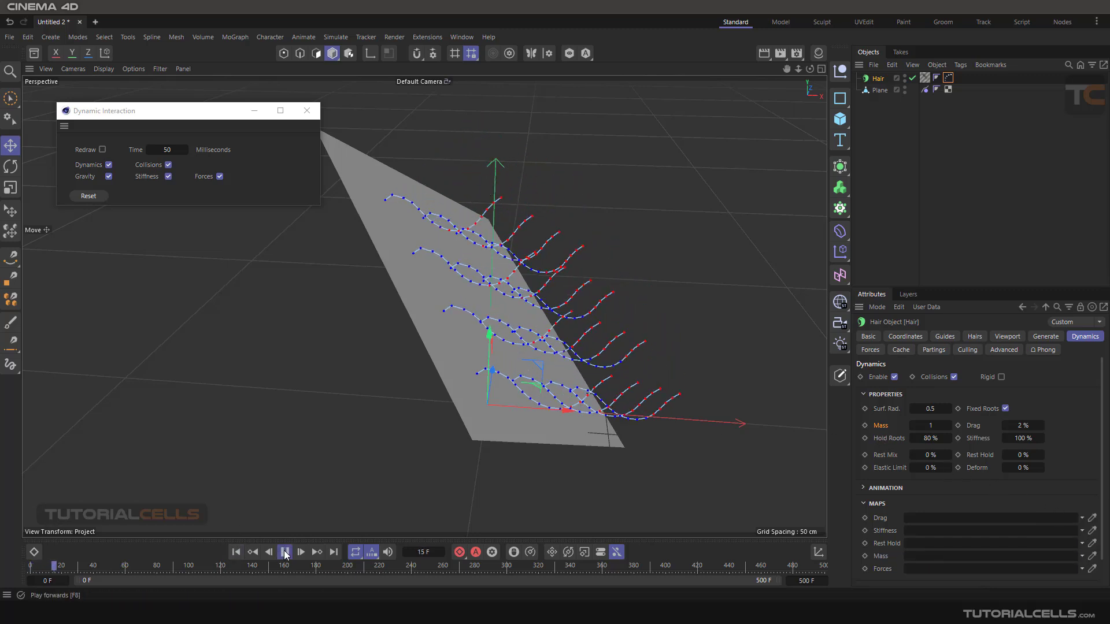
{"action": "left_click", "coordinate": [285, 552]}
{"action": "left_click", "coordinate": [236, 552]}
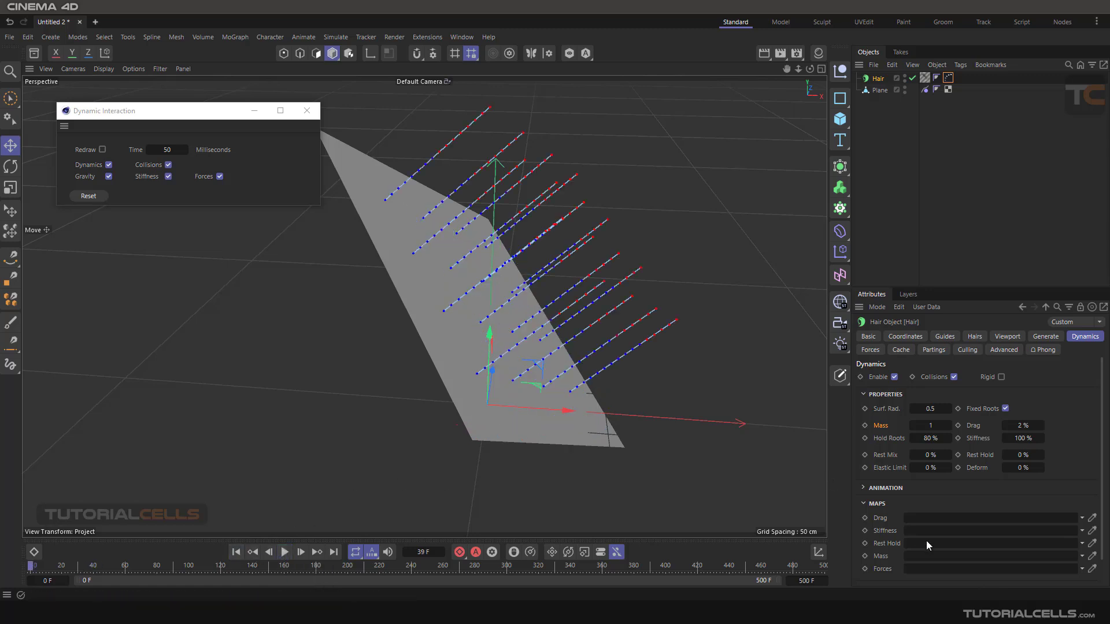
- Collapse the hair's Maps settings, and examine the Drag, Stiffness and Rest Hold curves in Modifiers
{"action": "scroll", "coordinate": [926, 540], "scroll_direction": "down", "scroll_amount": 1}
{"action": "left_click", "coordinate": [863, 477]}
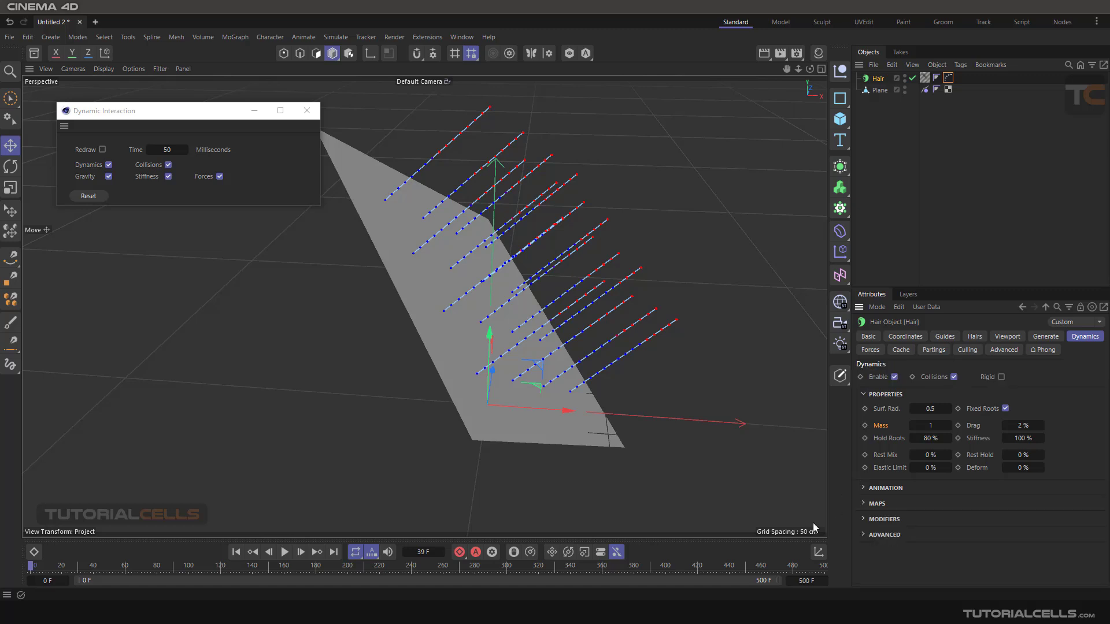
{"action": "left_click", "coordinate": [865, 521]}
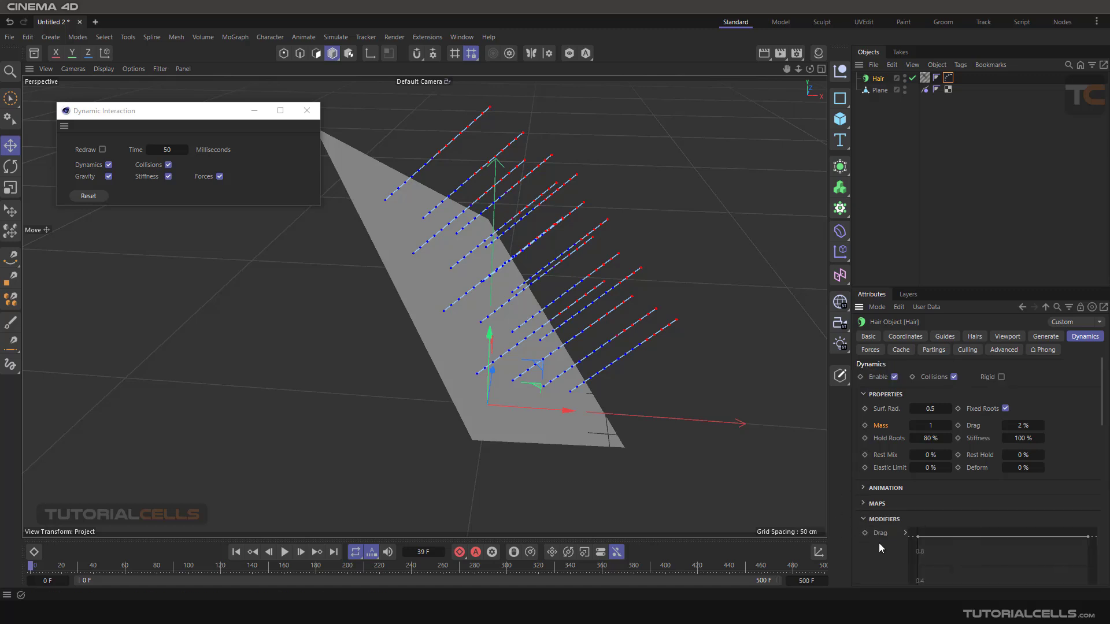
{"action": "scroll", "coordinate": [878, 543], "scroll_direction": "down", "scroll_amount": 3}
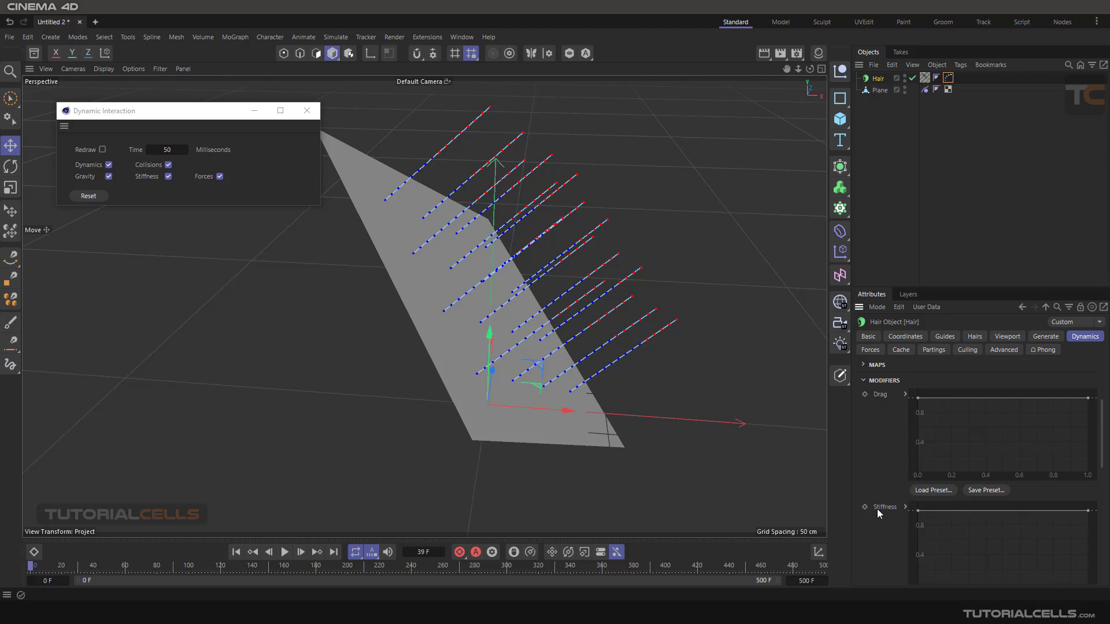
{"action": "scroll", "coordinate": [877, 509], "scroll_direction": "down", "scroll_amount": 2}
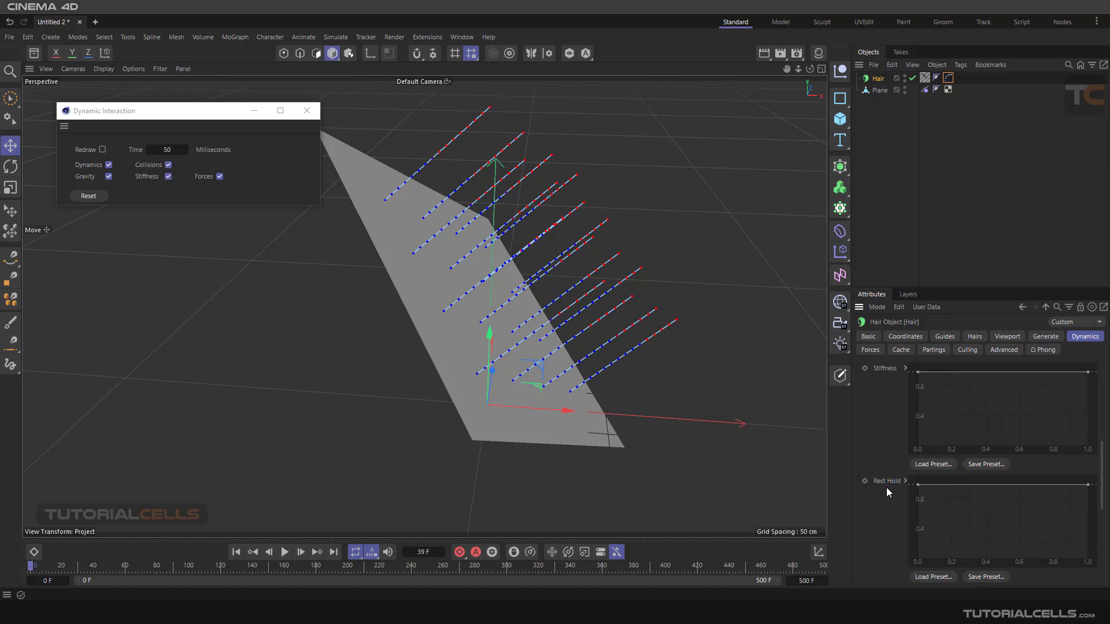
{"action": "scroll", "coordinate": [886, 487], "scroll_direction": "up", "scroll_amount": 3}
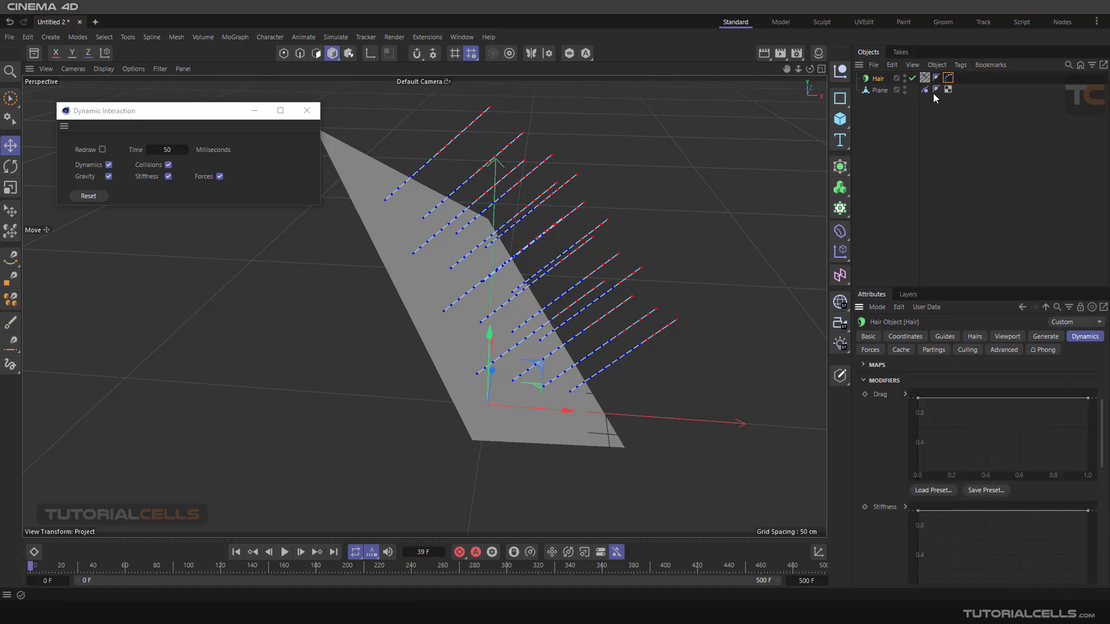
- Delete the Hair Vertex tag from the Hair object, and show the object's Dynamics settings again
{"action": "left_click", "coordinate": [948, 79]}
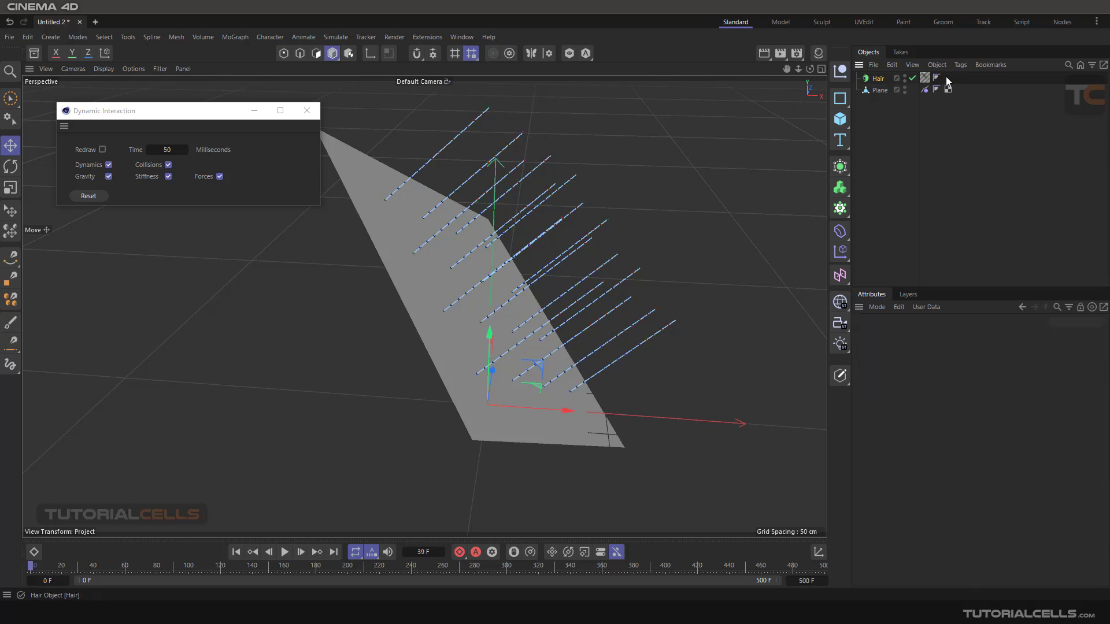
{"action": "key", "text": "Delete"}
{"action": "left_click", "coordinate": [878, 79]}
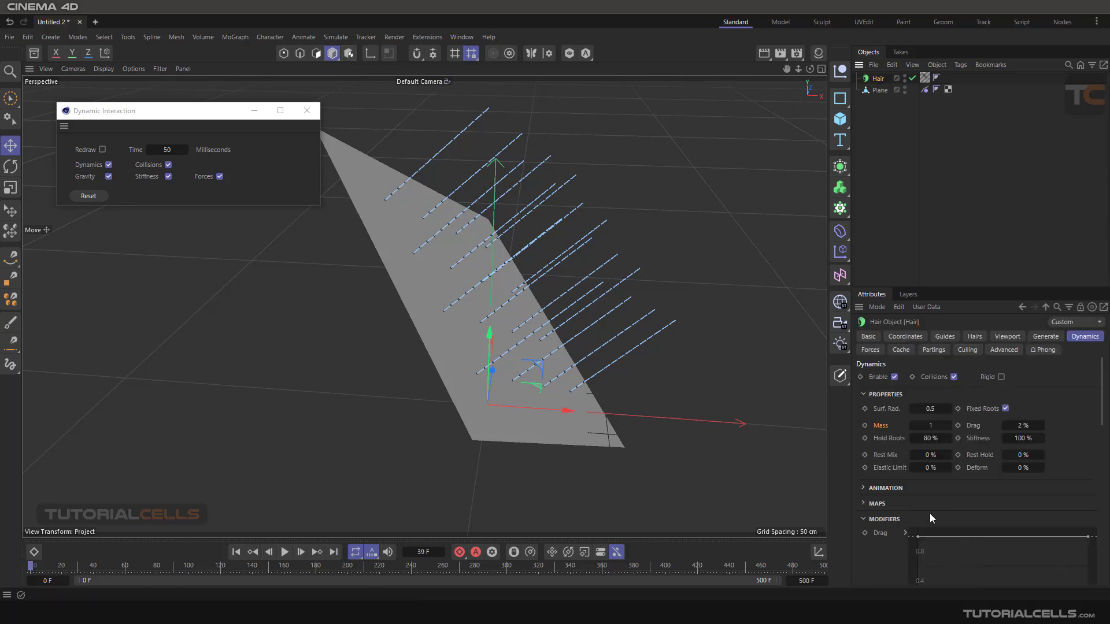
- Set the hair's Drag to 100 %, and play the simulation before rewinding it to frame 0
{"action": "scroll", "coordinate": [929, 513], "scroll_direction": "down", "scroll_amount": 3}
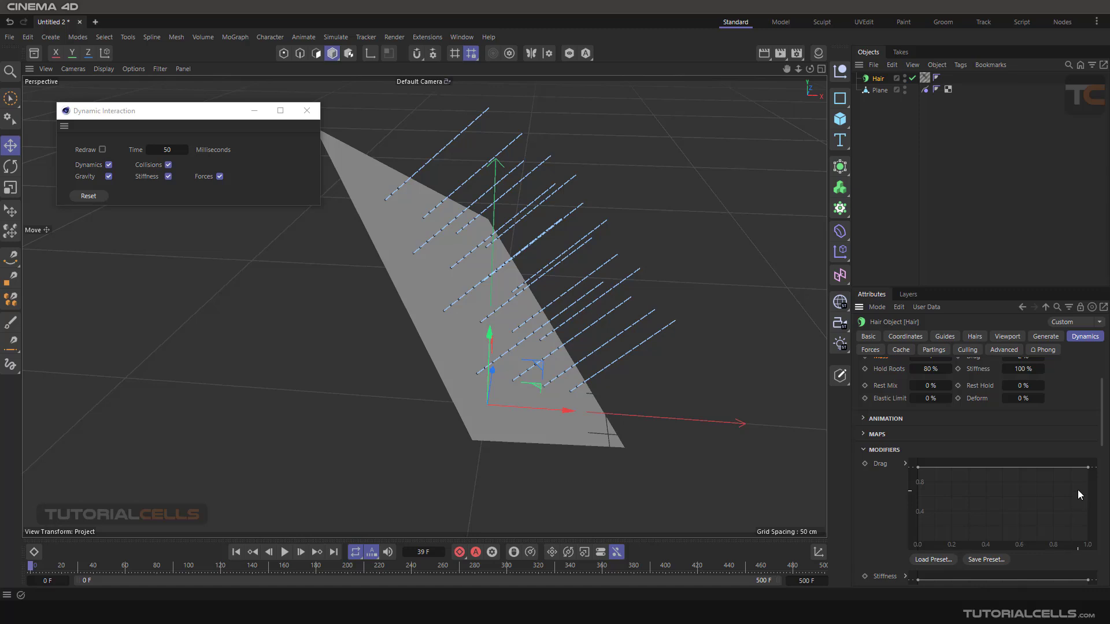
{"action": "scroll", "coordinate": [1057, 431], "scroll_direction": "up", "scroll_amount": 3}
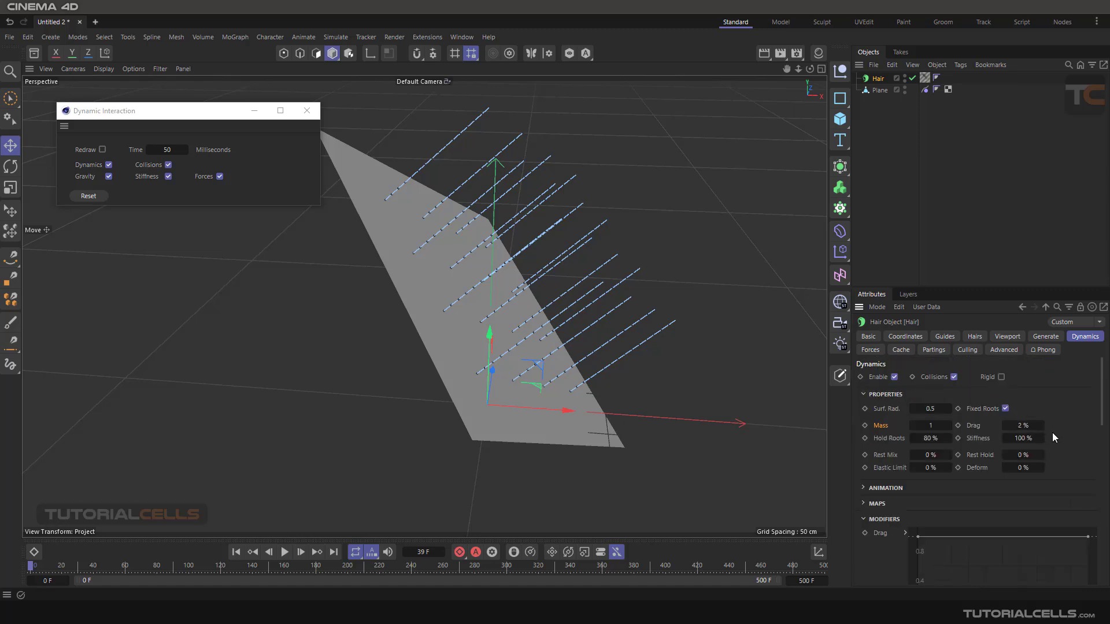
{"action": "left_click", "coordinate": [280, 553]}
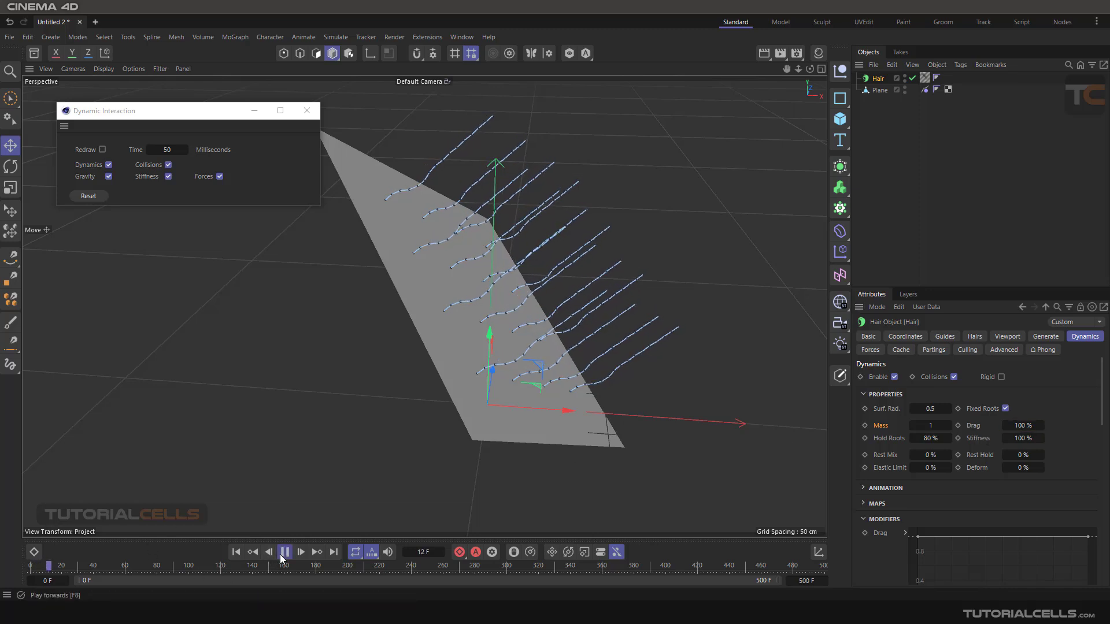
{"action": "left_click", "coordinate": [236, 552]}
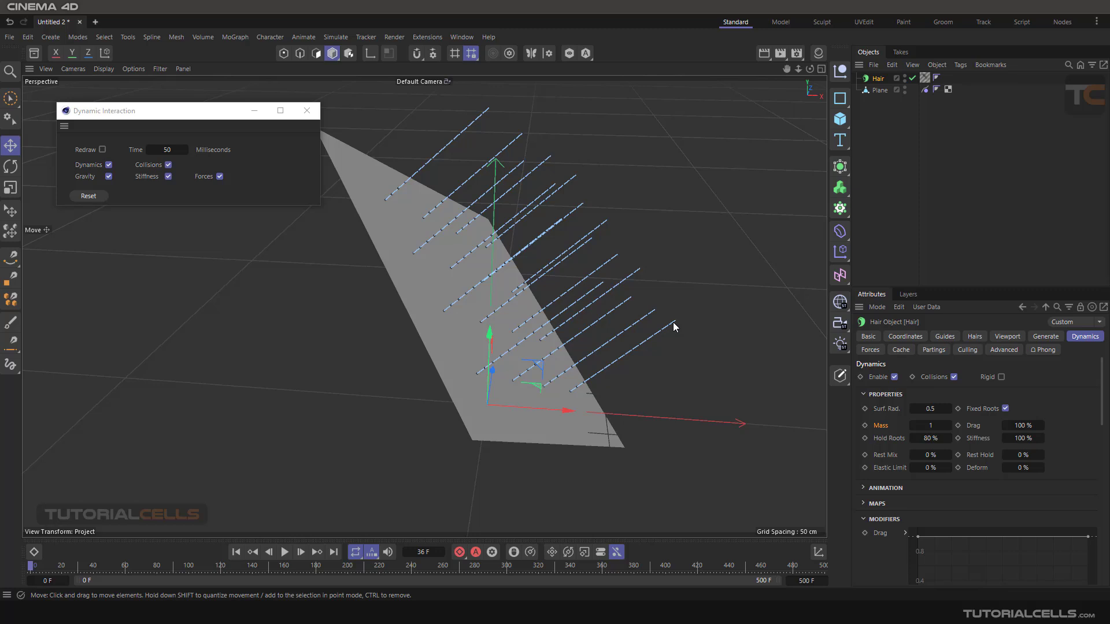
- Shape the Drag modifier curve to rise from 0 to 1, and play the simulation before rewinding it
{"action": "scroll", "coordinate": [1043, 490], "scroll_direction": "down", "scroll_amount": 3}
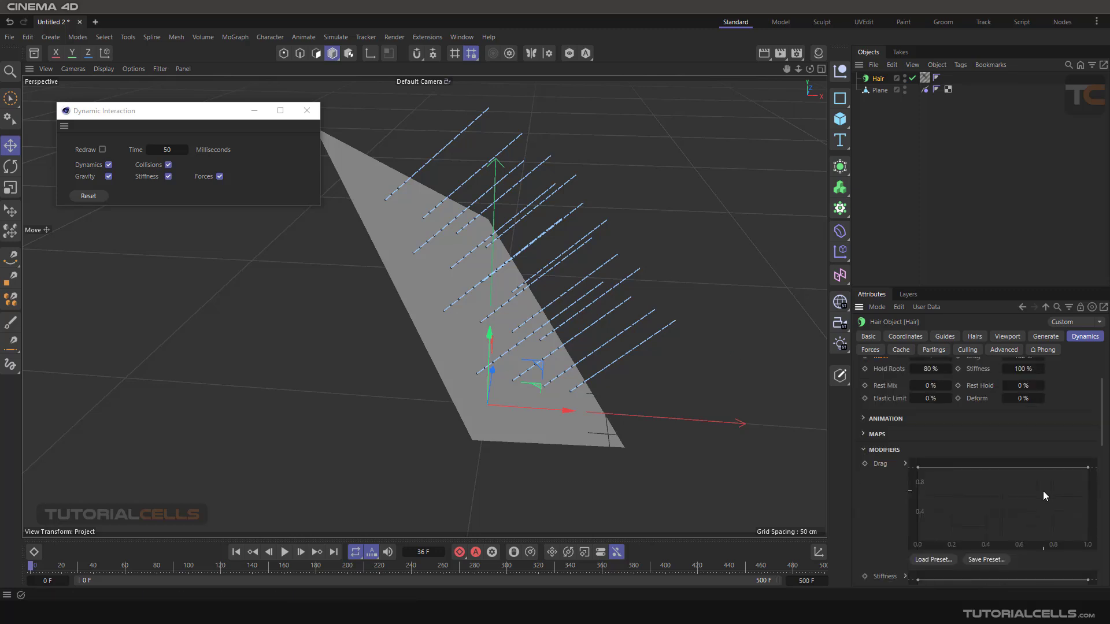
{"action": "left_click", "coordinate": [1088, 467]}
{"action": "left_click_drag", "start_coordinate": [1088, 469], "coordinate": [1097, 545]}
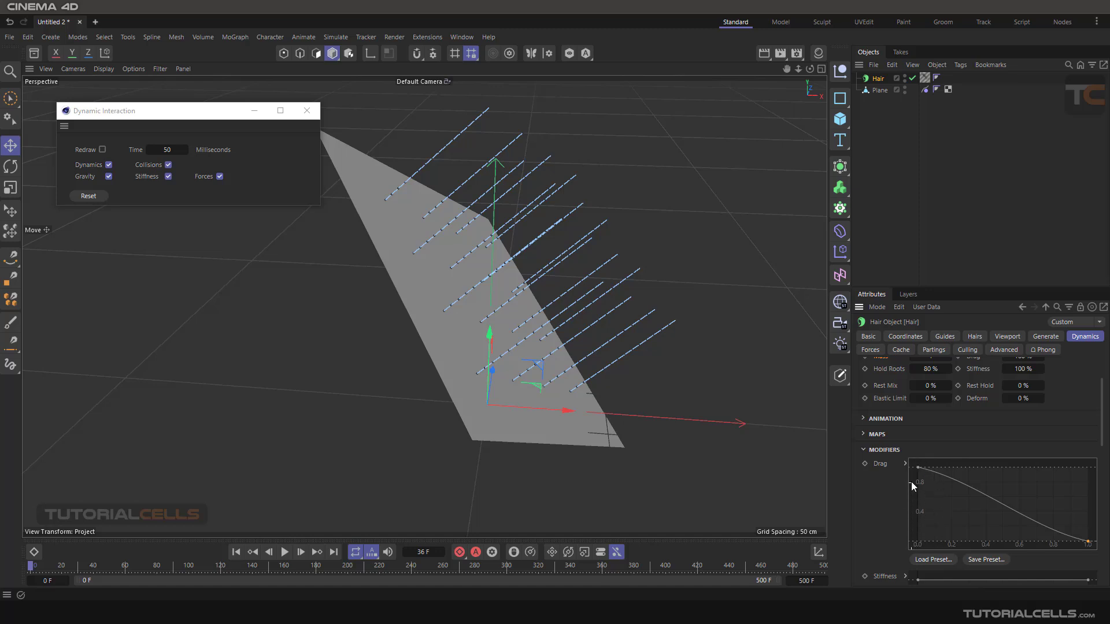
{"action": "left_click_drag", "start_coordinate": [918, 469], "coordinate": [916, 542]}
{"action": "left_click_drag", "start_coordinate": [1089, 542], "coordinate": [1094, 469]}
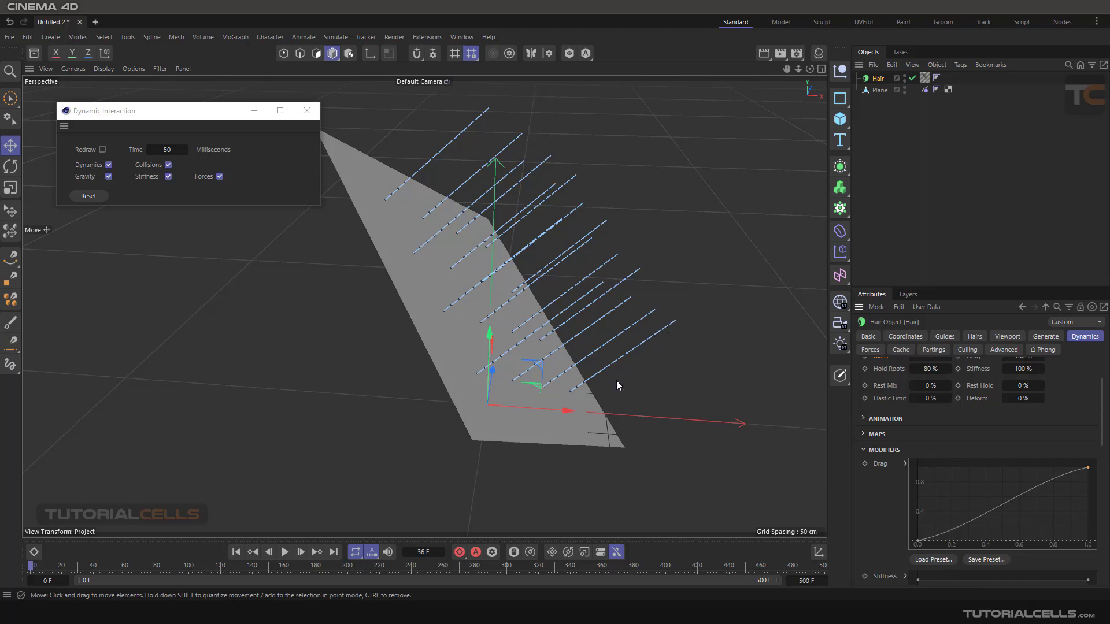
{"action": "left_click", "coordinate": [285, 552]}
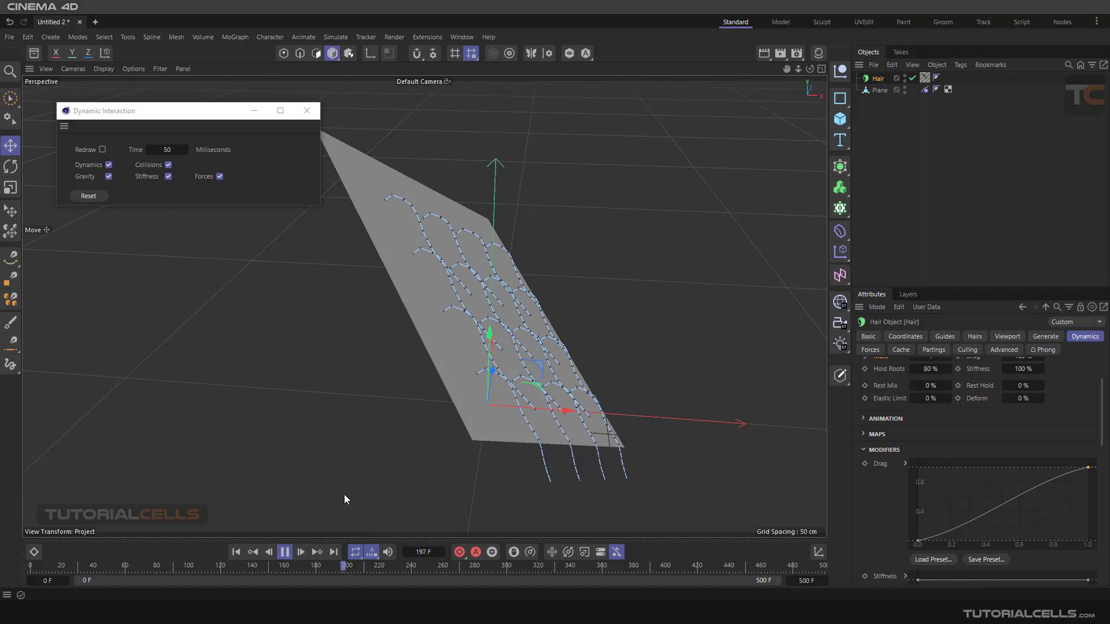
{"action": "left_click", "coordinate": [285, 552]}
{"action": "left_click", "coordinate": [237, 552]}
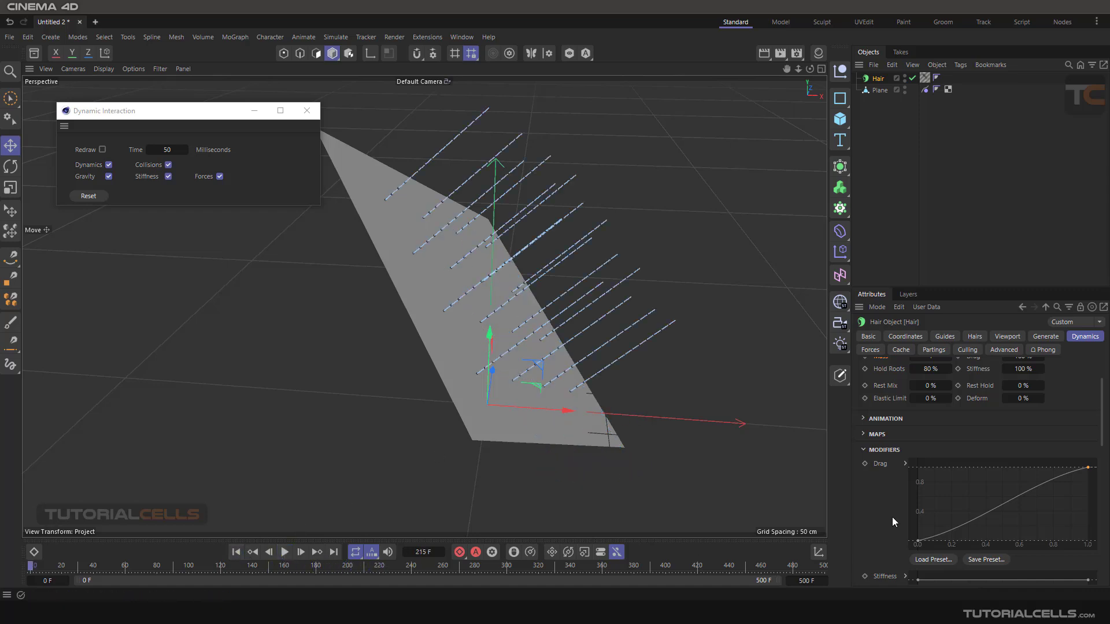
- Reset the Drag modifier curve, and raise its start point to 1 to level the curve
{"action": "right_click", "coordinate": [959, 493]}
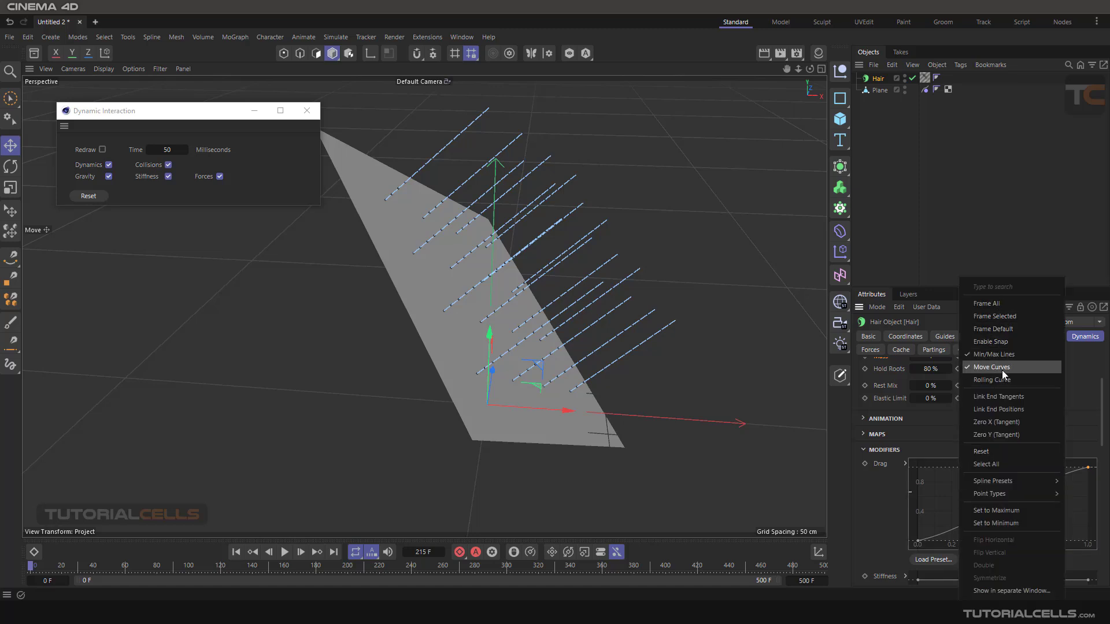
{"action": "left_click", "coordinate": [1001, 450]}
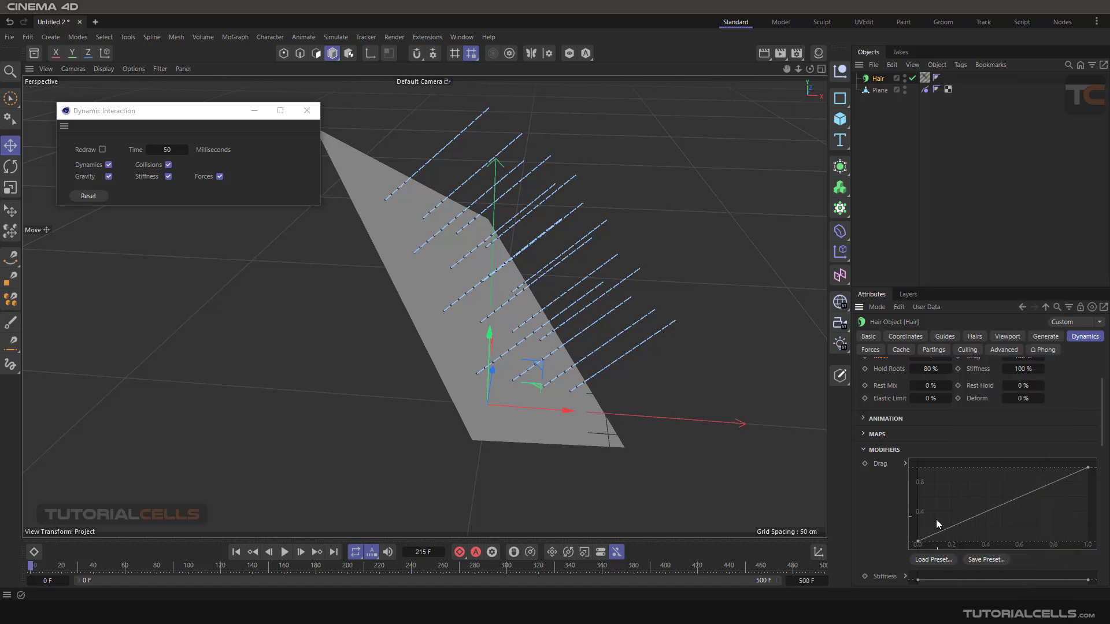
{"action": "left_click_drag", "start_coordinate": [922, 545], "coordinate": [911, 465]}
{"action": "right_click", "coordinate": [982, 495]}
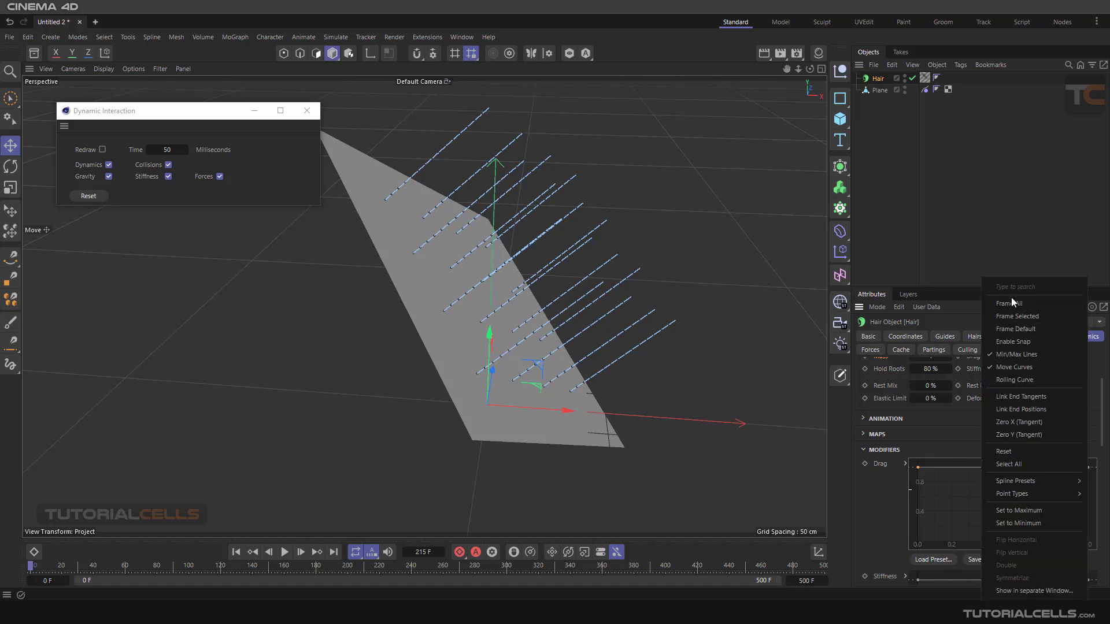
{"action": "left_click", "coordinate": [883, 519]}
- Lower the end point of the Mass modifier curve to 0, and play the simulation briefly
{"action": "scroll", "coordinate": [863, 502], "scroll_direction": "down", "scroll_amount": 3}
{"action": "scroll", "coordinate": [882, 523], "scroll_direction": "down", "scroll_amount": 3}
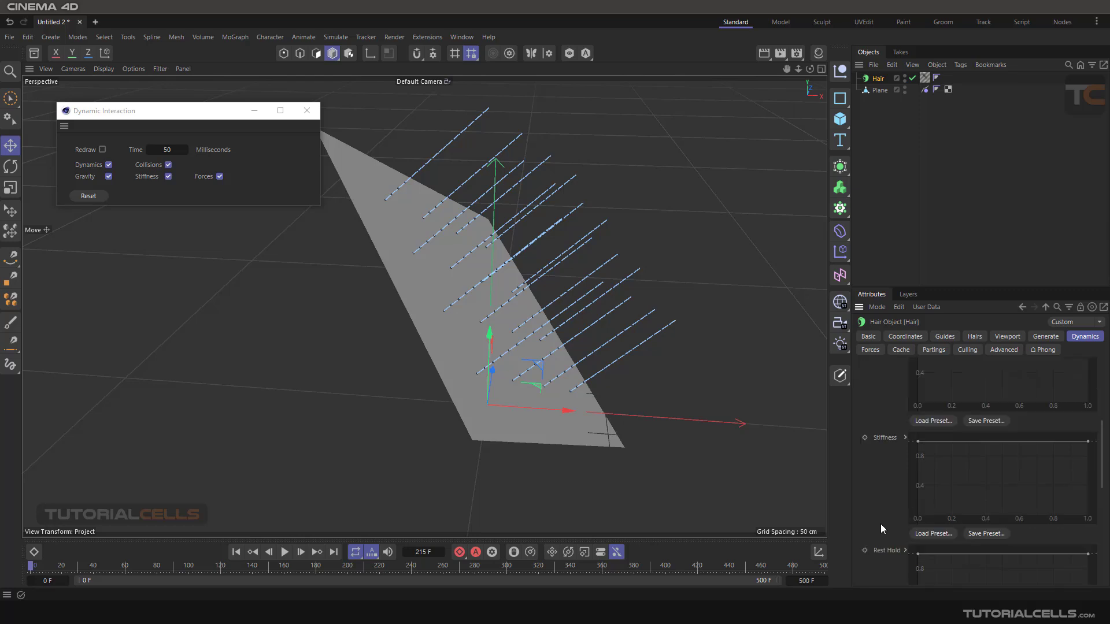
{"action": "scroll", "coordinate": [880, 513], "scroll_direction": "down", "scroll_amount": 10}
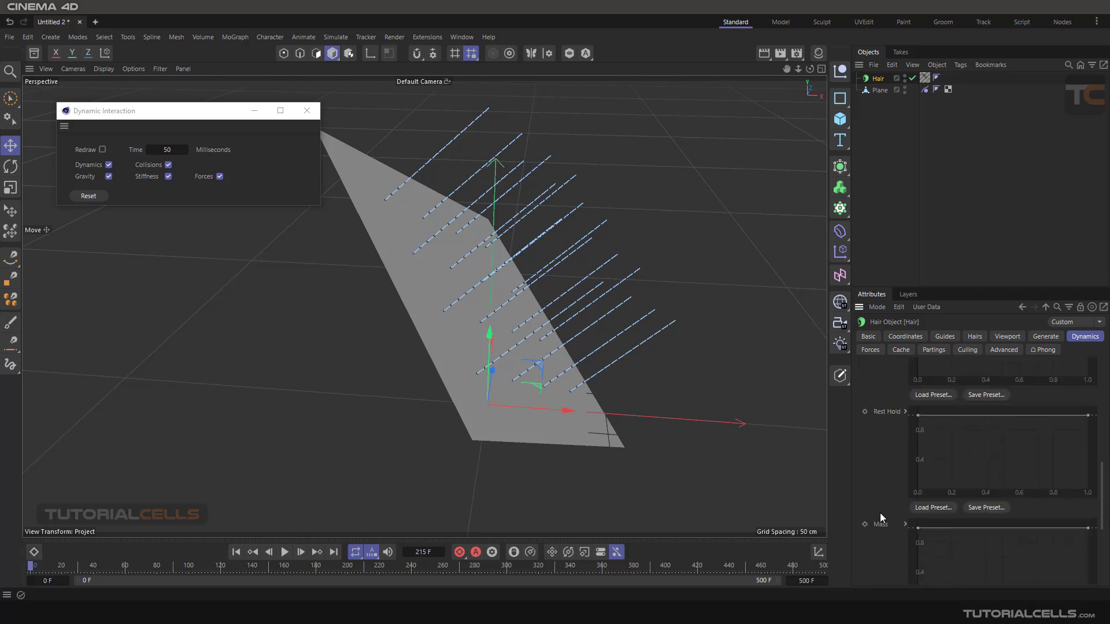
{"action": "scroll", "coordinate": [888, 515], "scroll_direction": "up", "scroll_amount": 3}
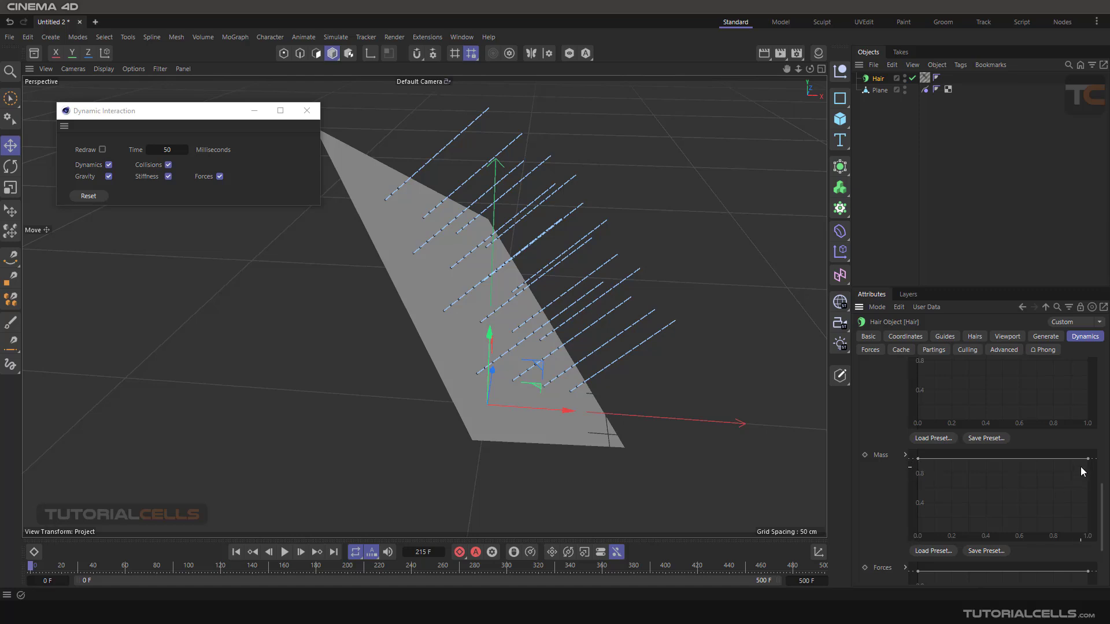
{"action": "left_click_drag", "start_coordinate": [1089, 461], "coordinate": [1092, 534]}
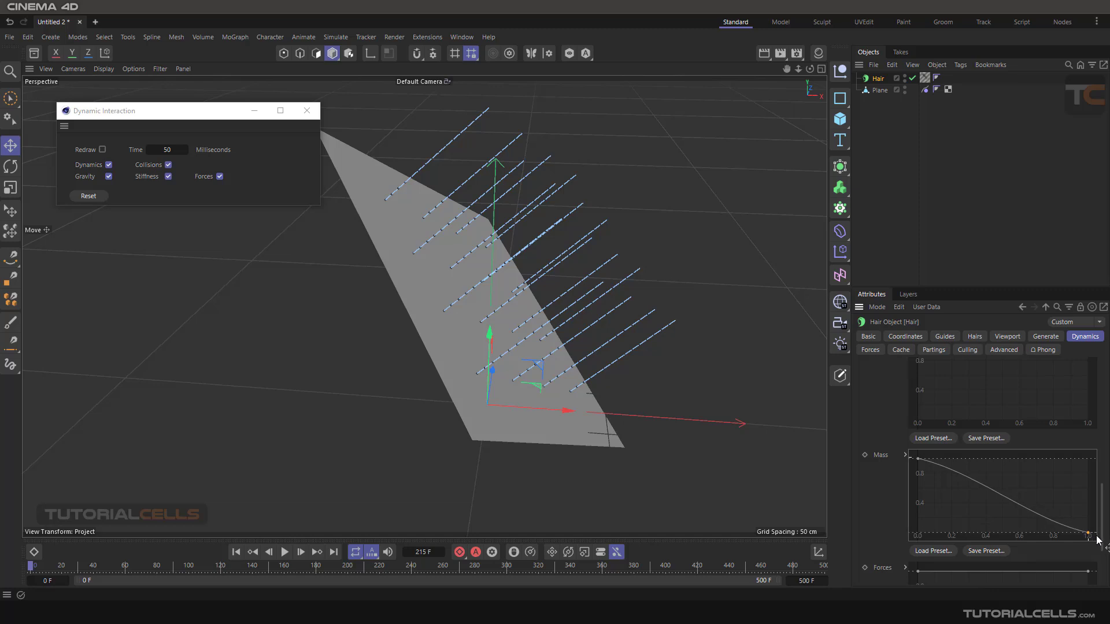
{"action": "left_click", "coordinate": [285, 552]}
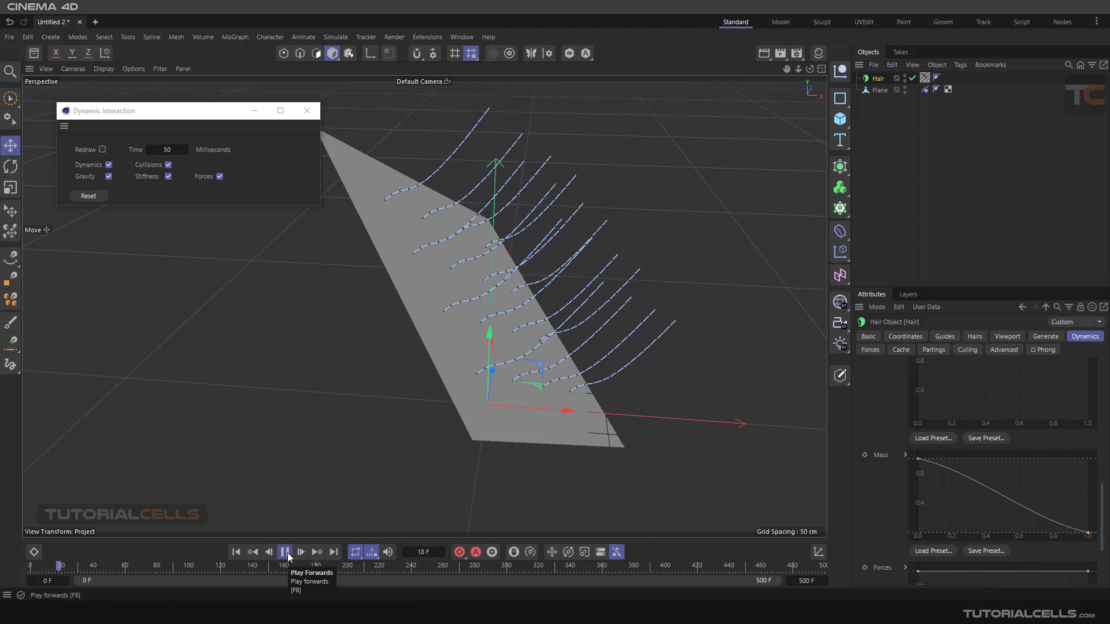
{"action": "left_click", "coordinate": [285, 552]}
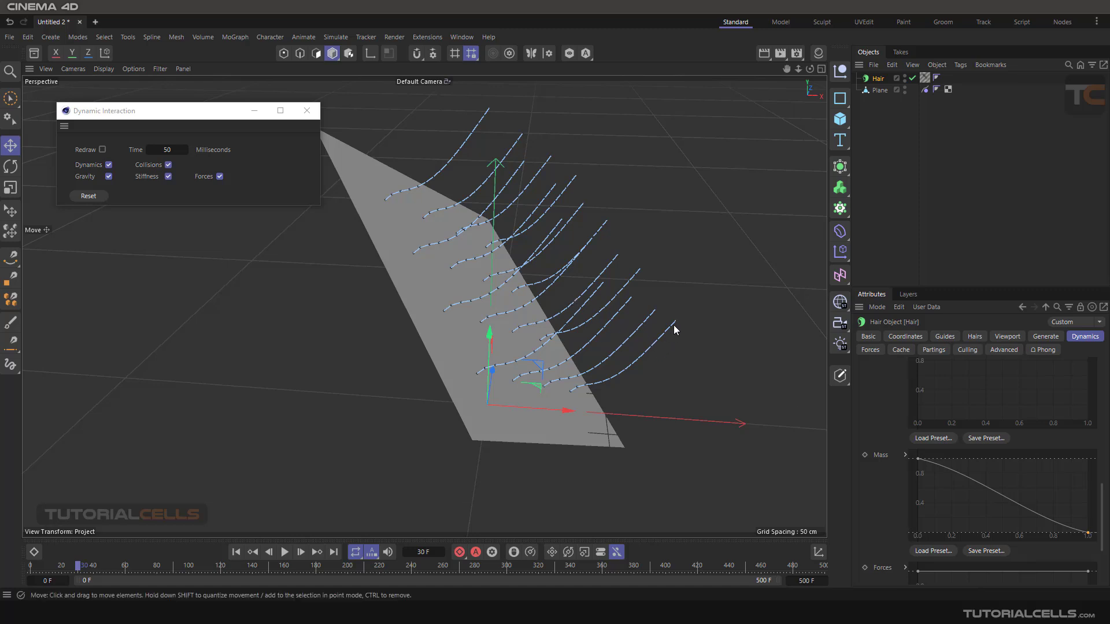
- Replay the simulation with the falling Mass curve, and rewind it to frame 0
{"action": "left_click", "coordinate": [285, 552]}
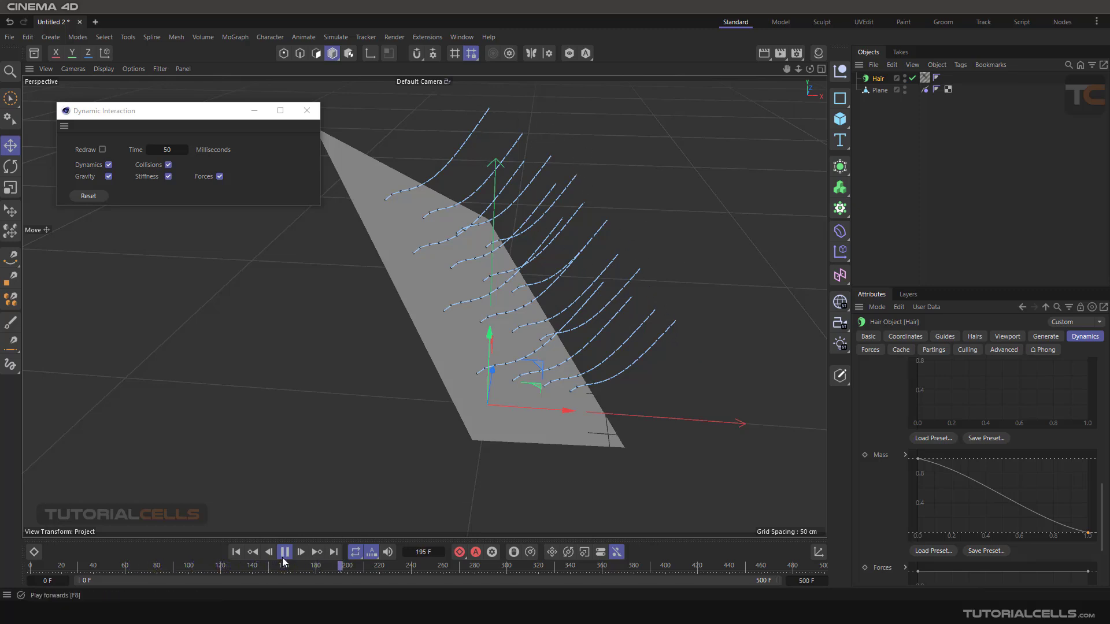
{"action": "left_click", "coordinate": [236, 552]}
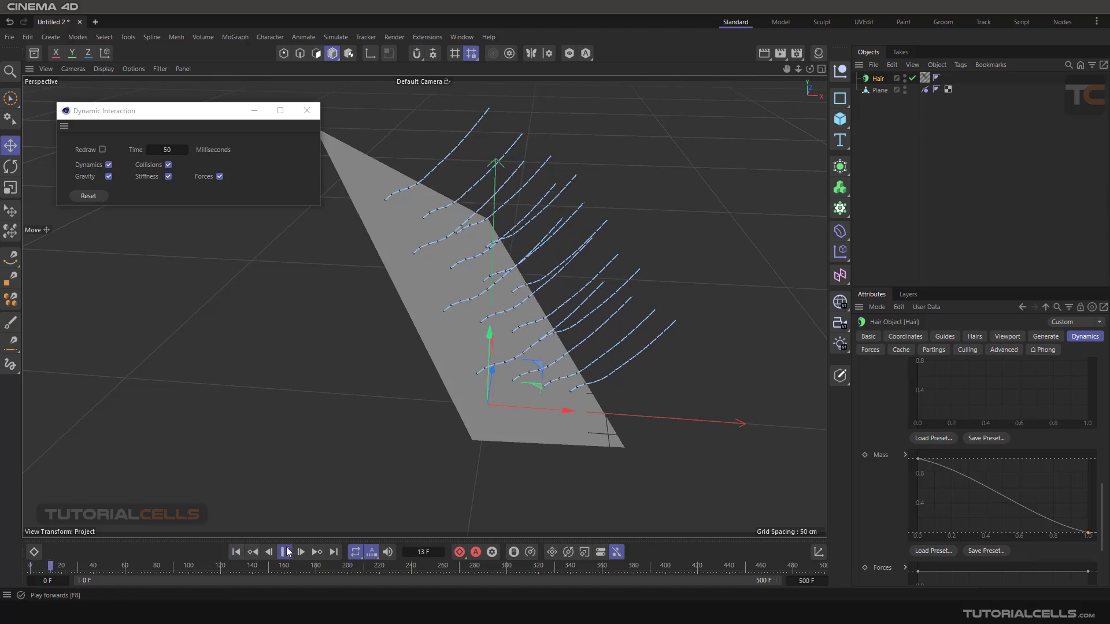
{"action": "left_click", "coordinate": [285, 552]}
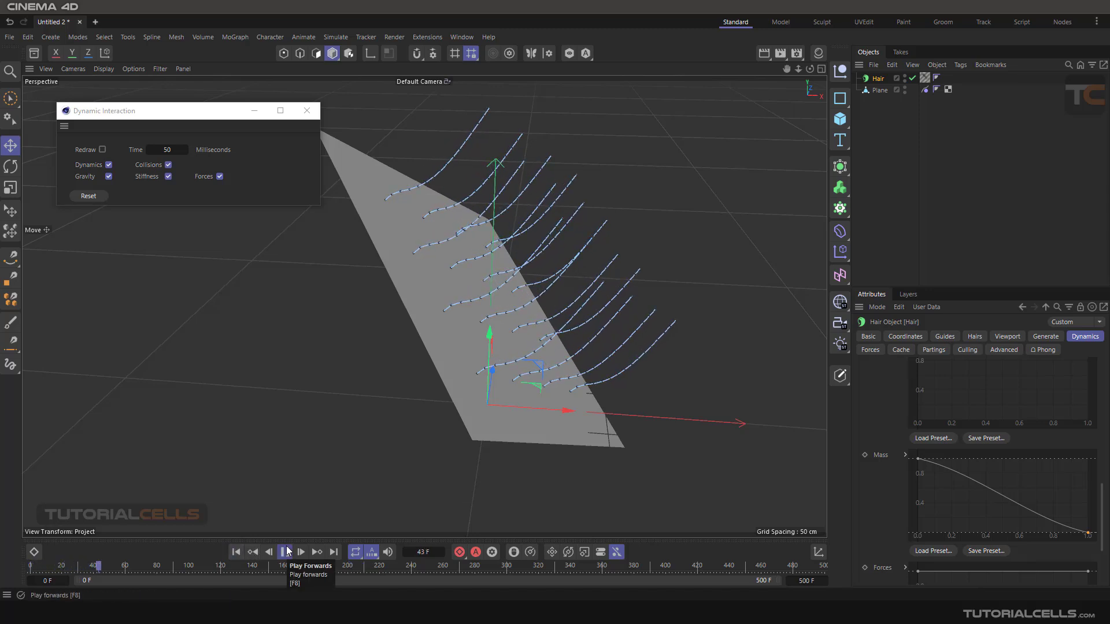
{"action": "left_click", "coordinate": [236, 552]}
- Test the simulation with the Mass modifier curve rising from 0 to 1, before raising its start point back to 1
{"action": "left_click_drag", "start_coordinate": [918, 460], "coordinate": [904, 532]}
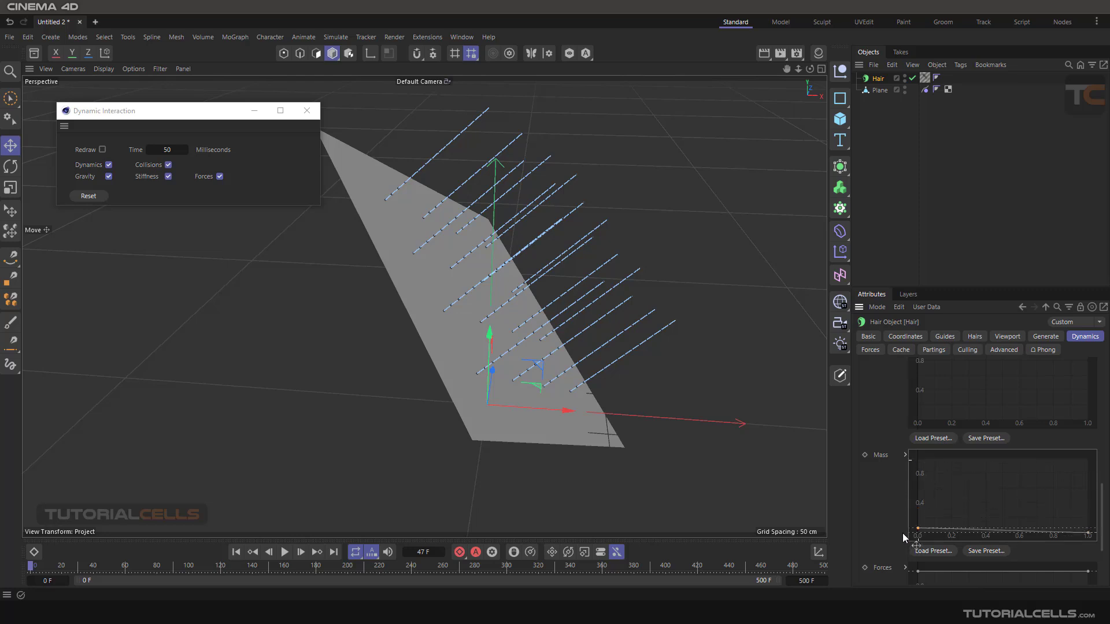
{"action": "left_click_drag", "start_coordinate": [1090, 537], "coordinate": [1084, 459]}
{"action": "left_click", "coordinate": [284, 552]}
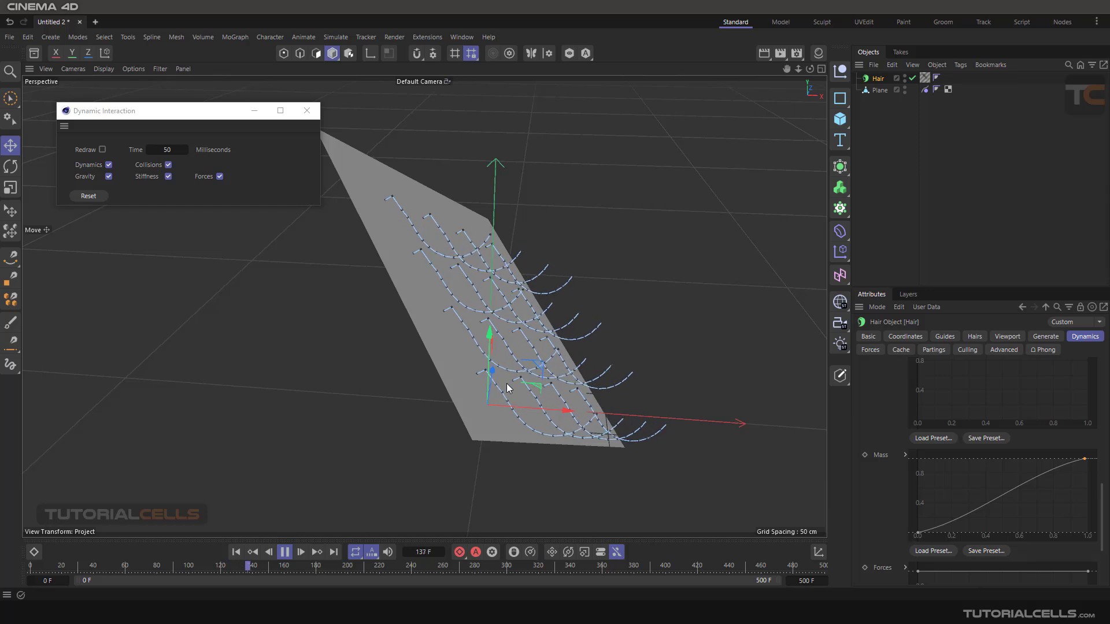
{"action": "left_click", "coordinate": [284, 552]}
{"action": "left_click", "coordinate": [238, 554]}
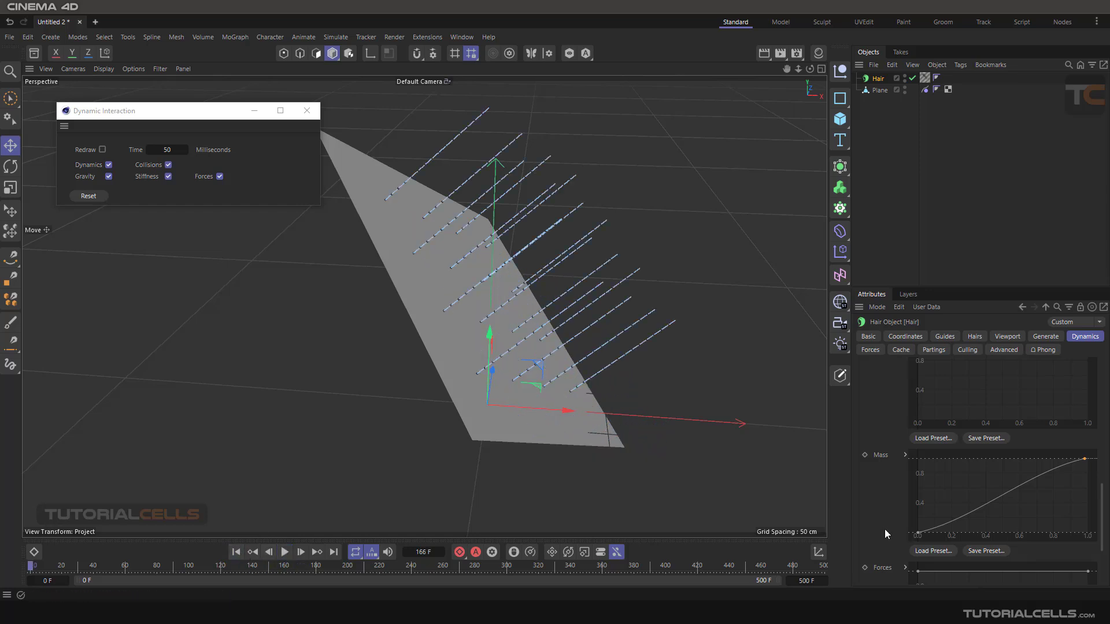
{"action": "left_click_drag", "start_coordinate": [920, 533], "coordinate": [919, 459]}
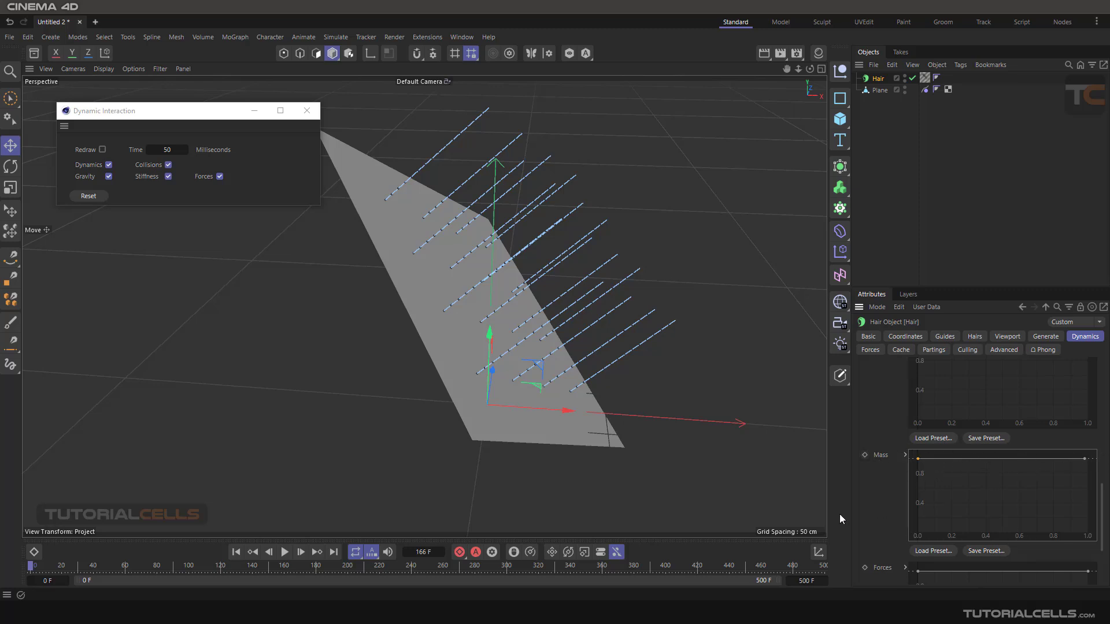
- Lower the end point of the Forces modifier curve to 0, and play the simulation
{"action": "scroll", "coordinate": [876, 511], "scroll_direction": "down", "scroll_amount": 2}
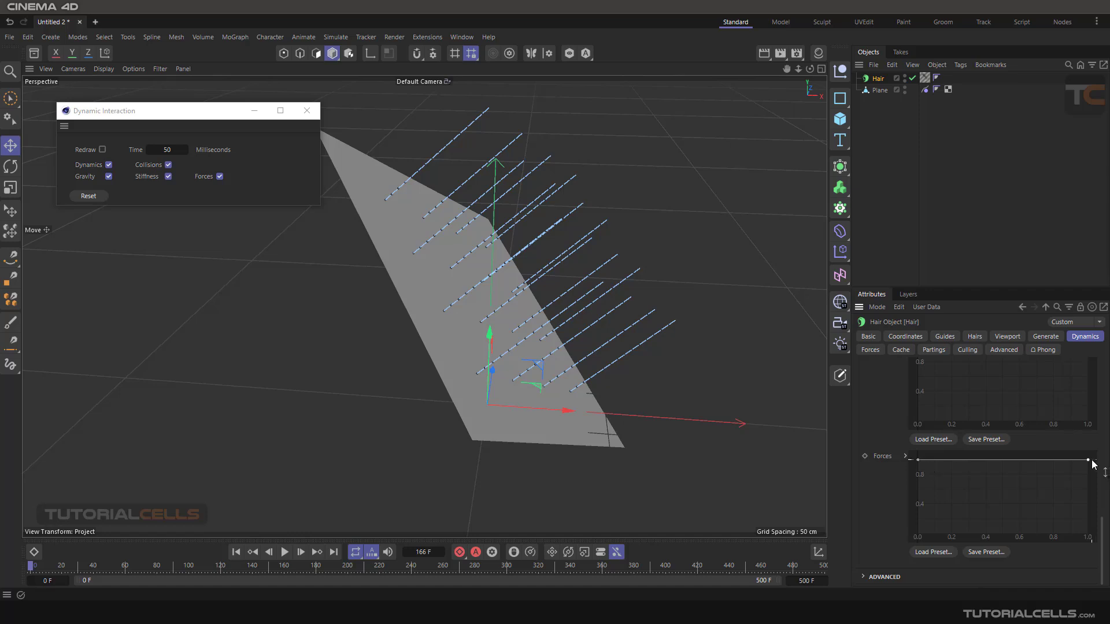
{"action": "left_click_drag", "start_coordinate": [1089, 459], "coordinate": [1089, 534]}
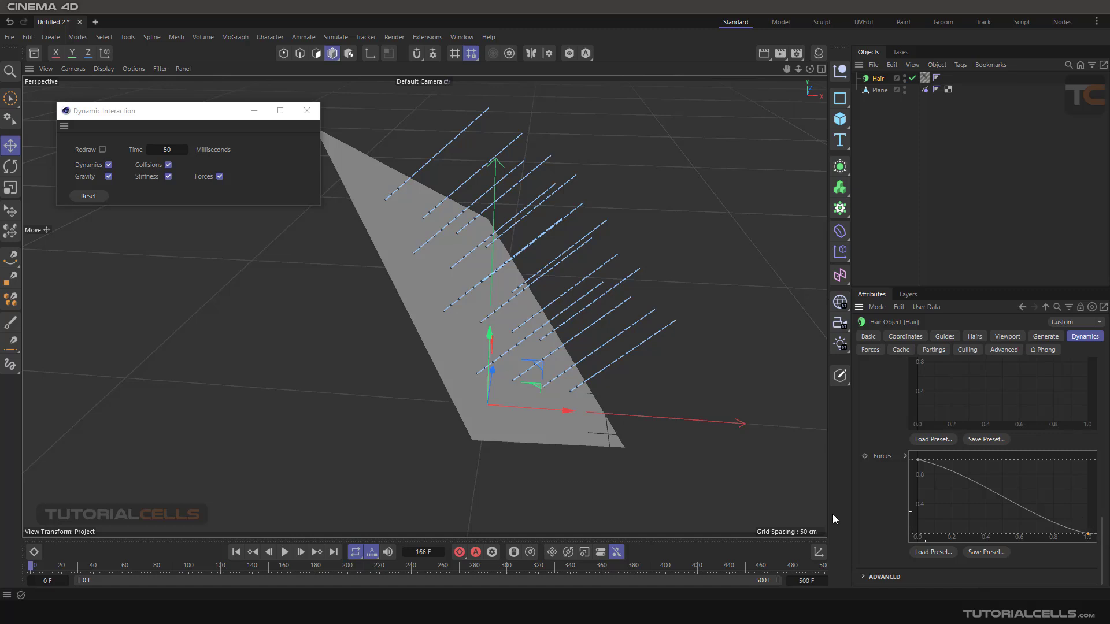
{"action": "left_click", "coordinate": [286, 553]}
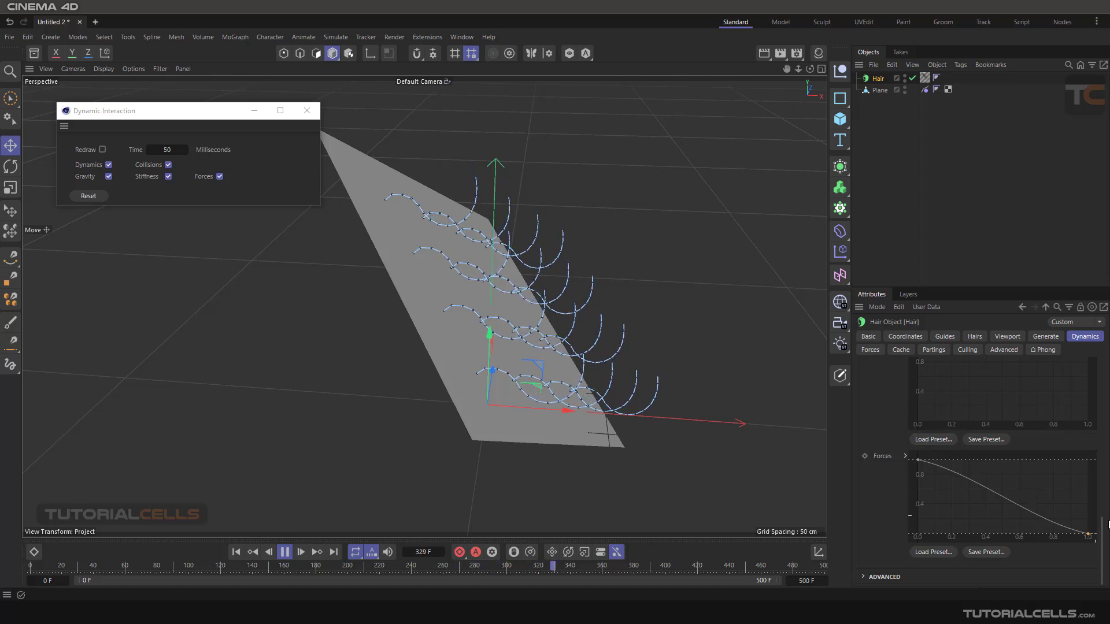
- Raise the Forces modifier curve's end point back to 1, set Drag to 2 %, and rewind the animation to frame 0
{"action": "left_click_drag", "start_coordinate": [1087, 534], "coordinate": [1092, 453]}
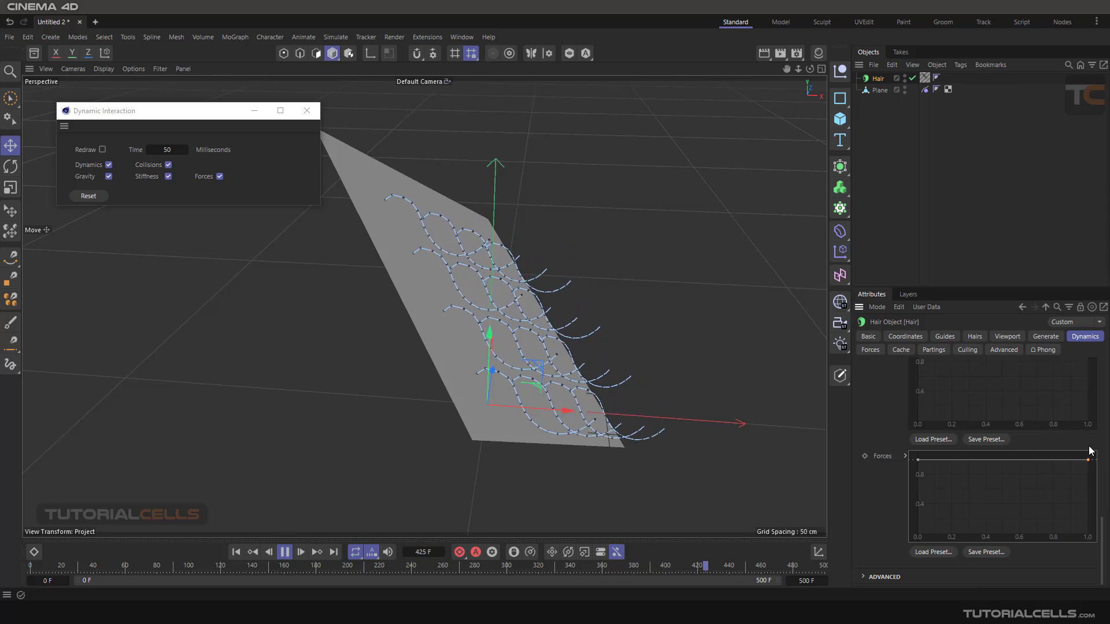
{"action": "scroll", "coordinate": [1018, 400], "scroll_direction": "up", "scroll_amount": 5}
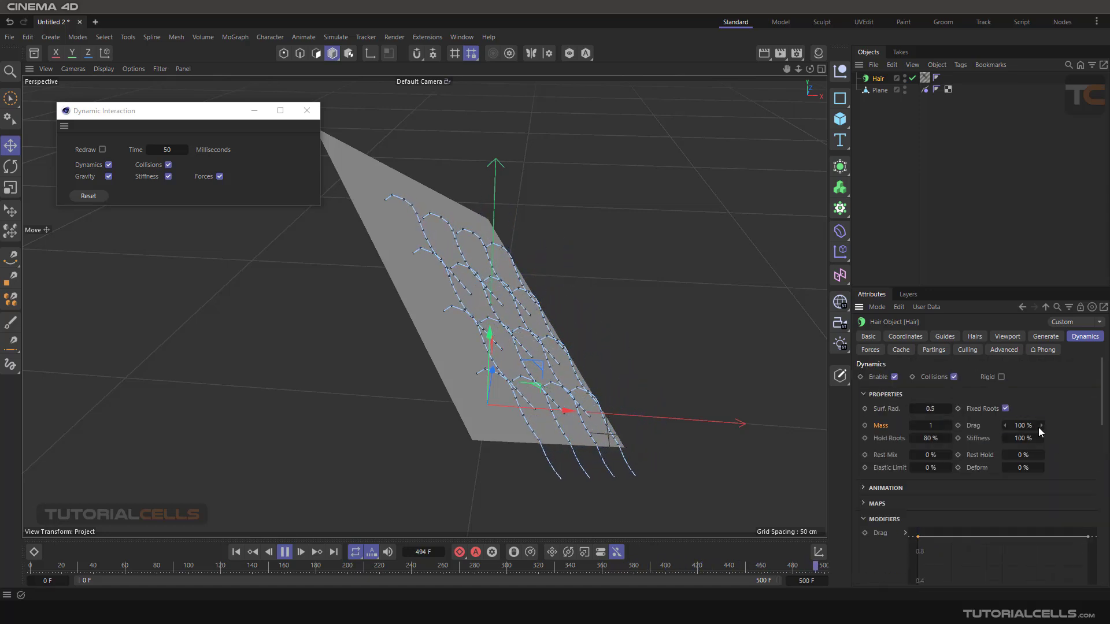
{"action": "left_click_drag", "start_coordinate": [1038, 428], "coordinate": [700, 428]}
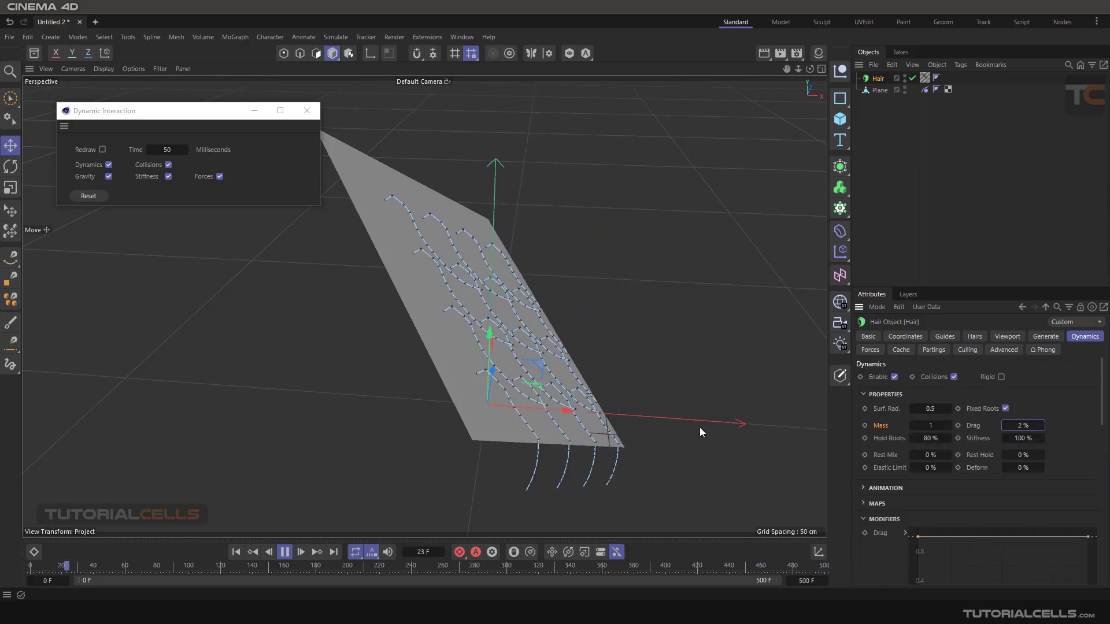
{"action": "left_click", "coordinate": [236, 553]}
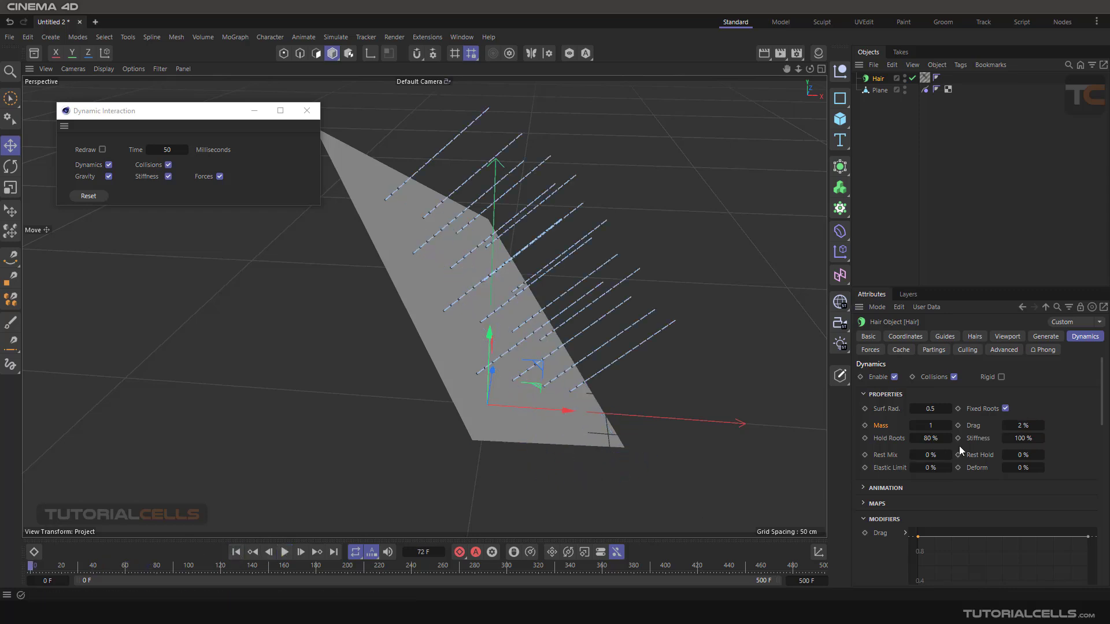
- Review the modifier curves, collapse the Modifiers section, and expand the Advanced section of the hair dynamics
{"action": "scroll", "coordinate": [1079, 442], "scroll_direction": "down", "scroll_amount": 6}
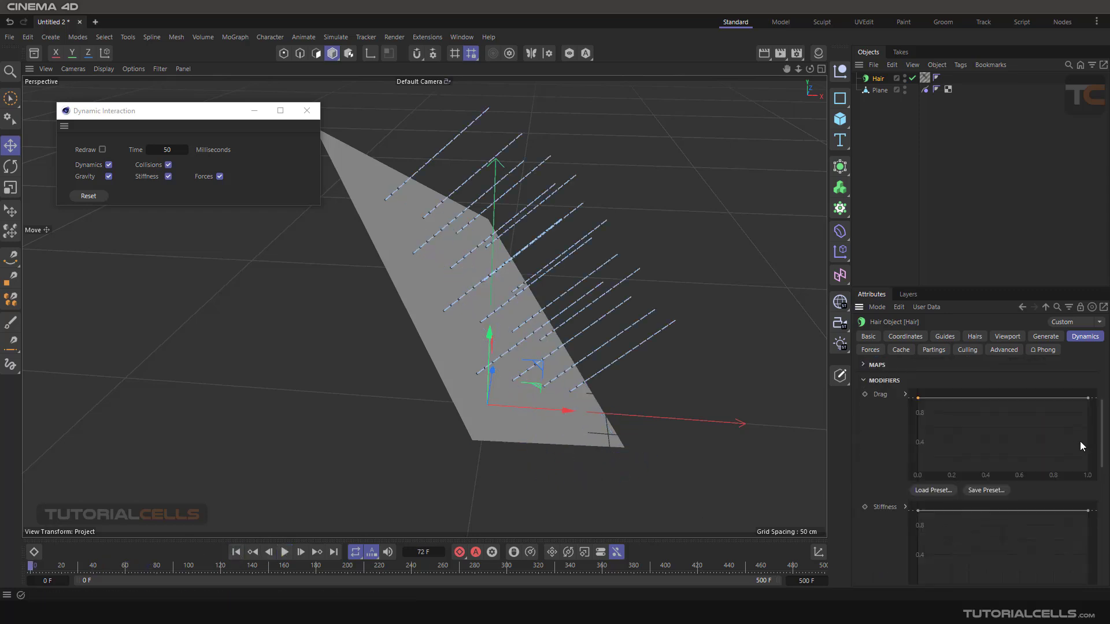
{"action": "scroll", "coordinate": [1078, 443], "scroll_direction": "down", "scroll_amount": 3}
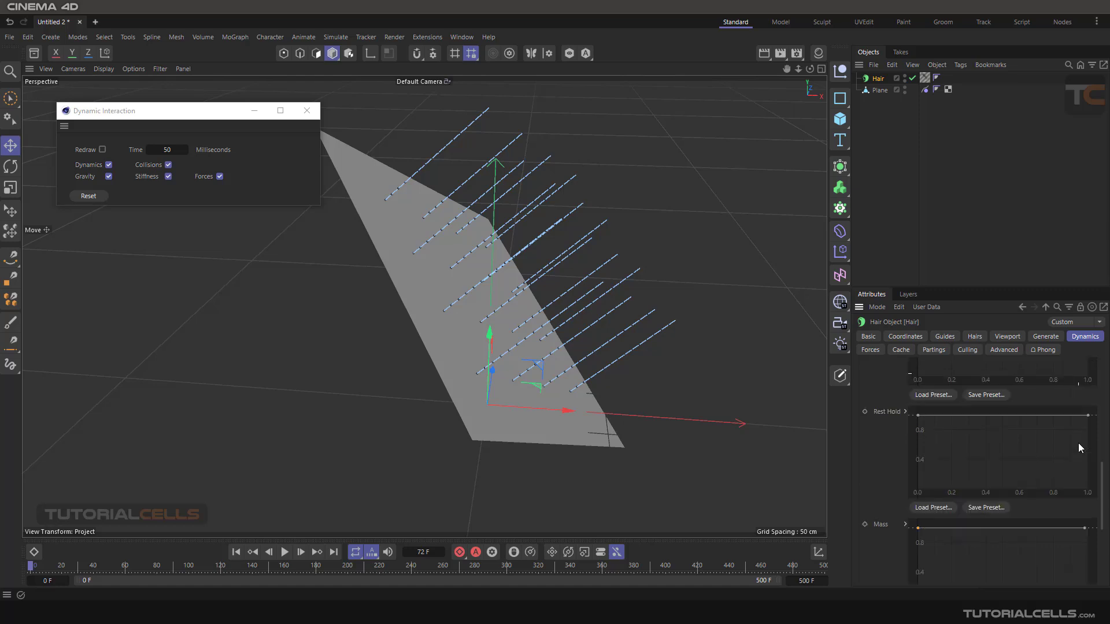
{"action": "scroll", "coordinate": [1072, 445], "scroll_direction": "up", "scroll_amount": 9}
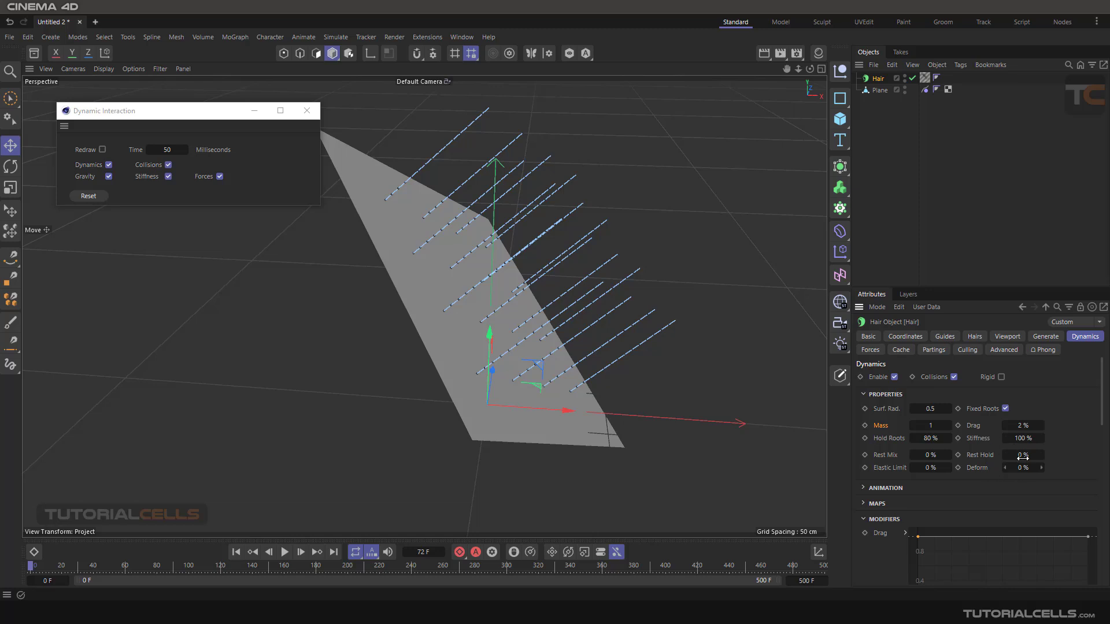
{"action": "scroll", "coordinate": [1035, 464], "scroll_direction": "down", "scroll_amount": 9}
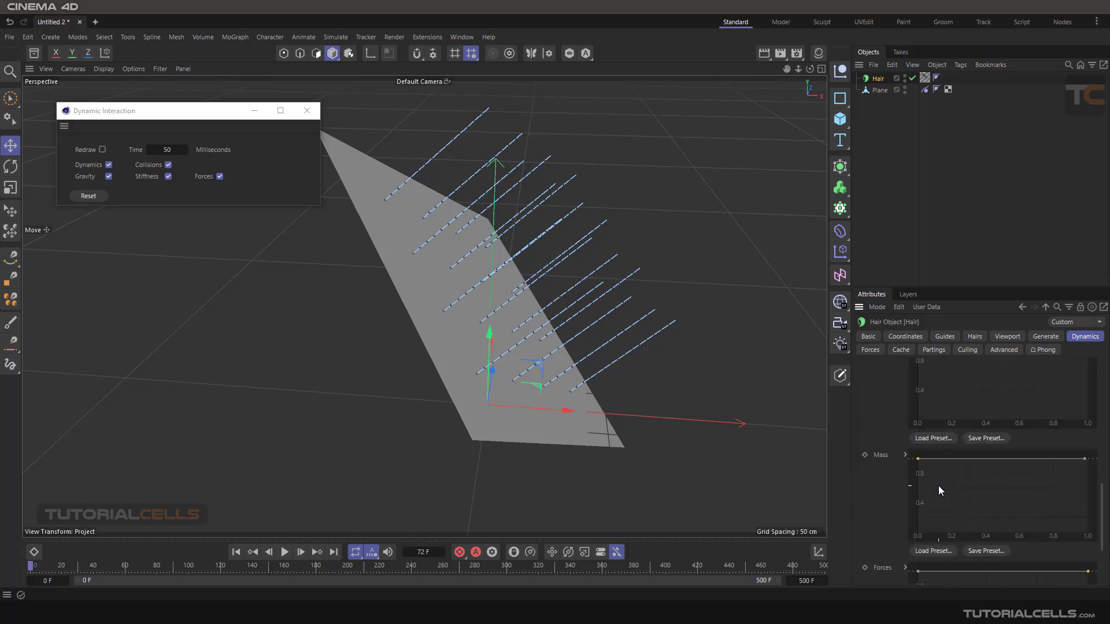
{"action": "scroll", "coordinate": [935, 485], "scroll_direction": "down", "scroll_amount": 3}
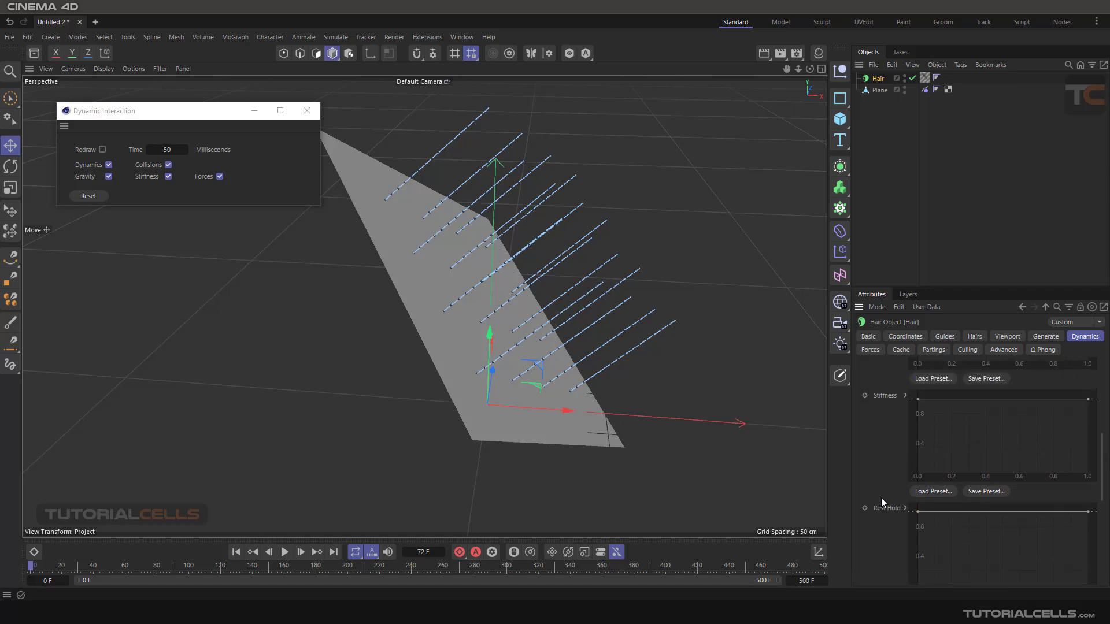
{"action": "scroll", "coordinate": [881, 498], "scroll_direction": "up", "scroll_amount": 5}
{"action": "left_click", "coordinate": [863, 485]}
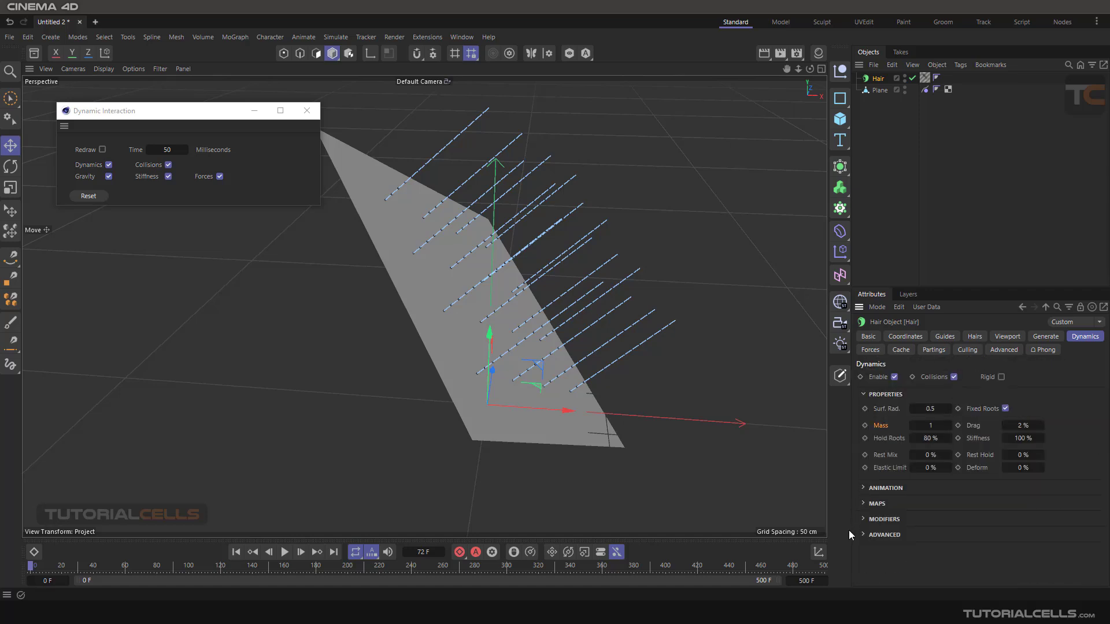
{"action": "left_click", "coordinate": [867, 535]}
{"action": "scroll", "coordinate": [960, 526], "scroll_direction": "down", "scroll_amount": 1}
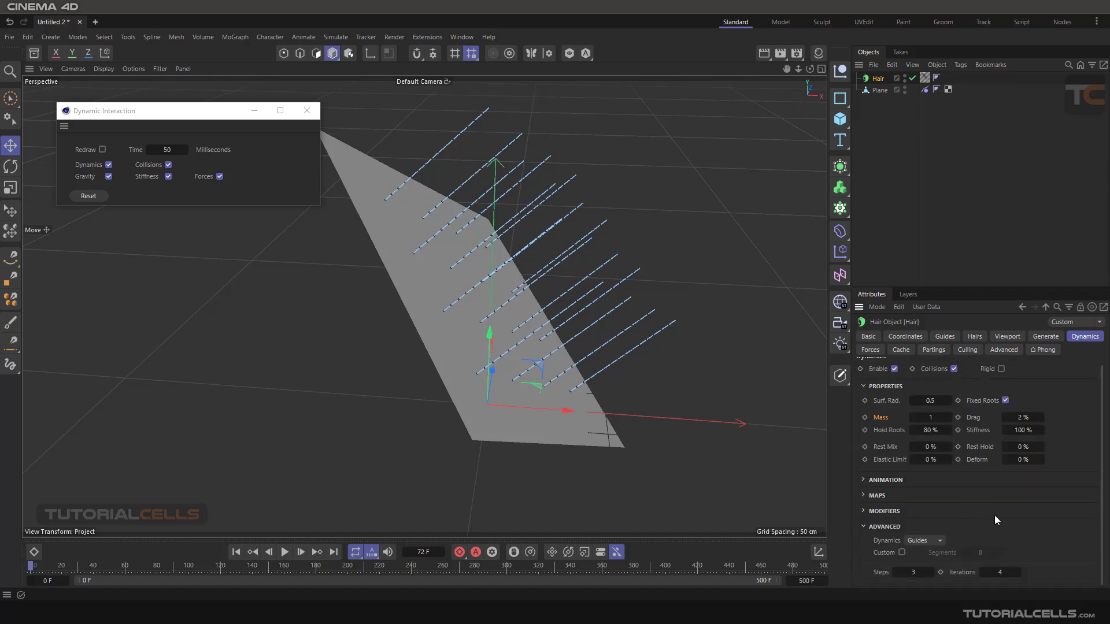
- Preview the hair with a render of the active view, and set the Hair object's advanced Dynamics mode to Hairs
{"action": "left_click", "coordinate": [764, 53]}
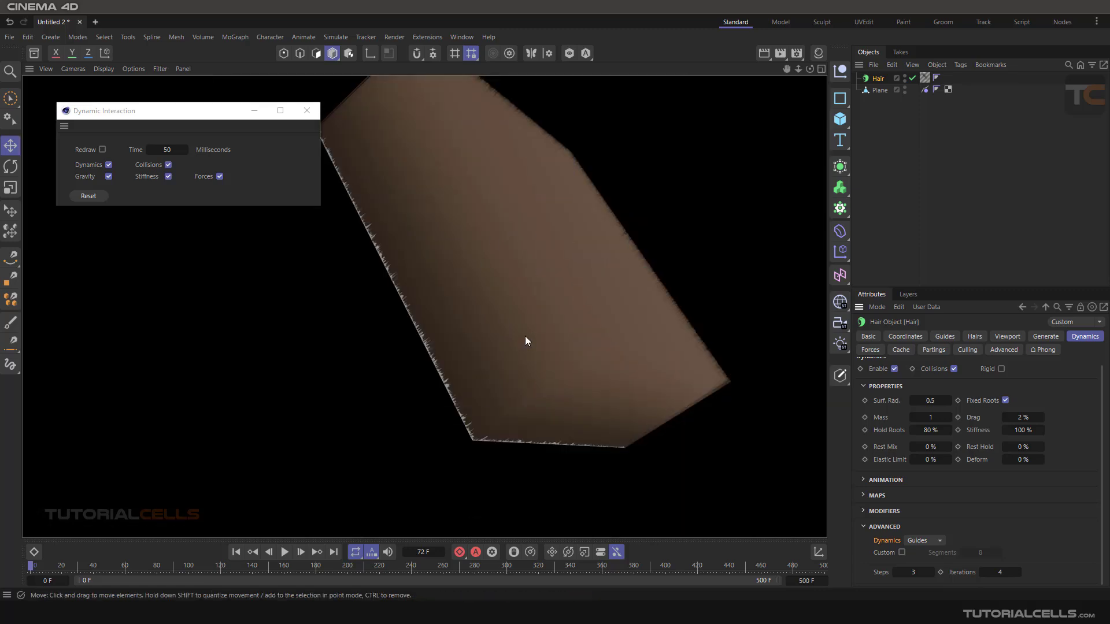
{"action": "left_click", "coordinate": [721, 134]}
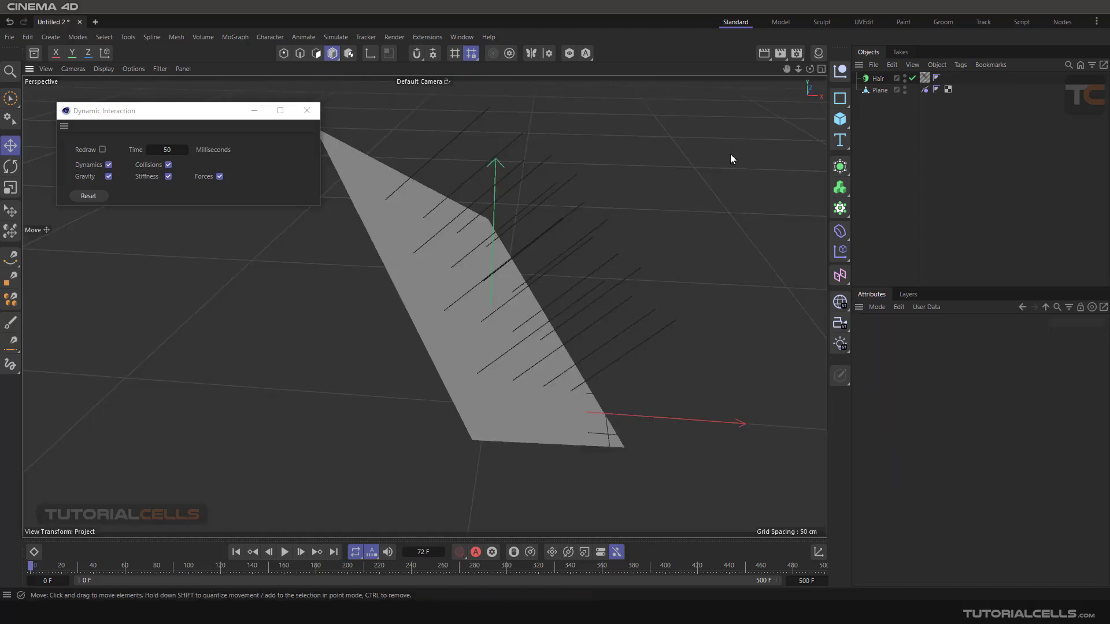
{"action": "left_click", "coordinate": [877, 79]}
{"action": "left_click", "coordinate": [939, 549]}
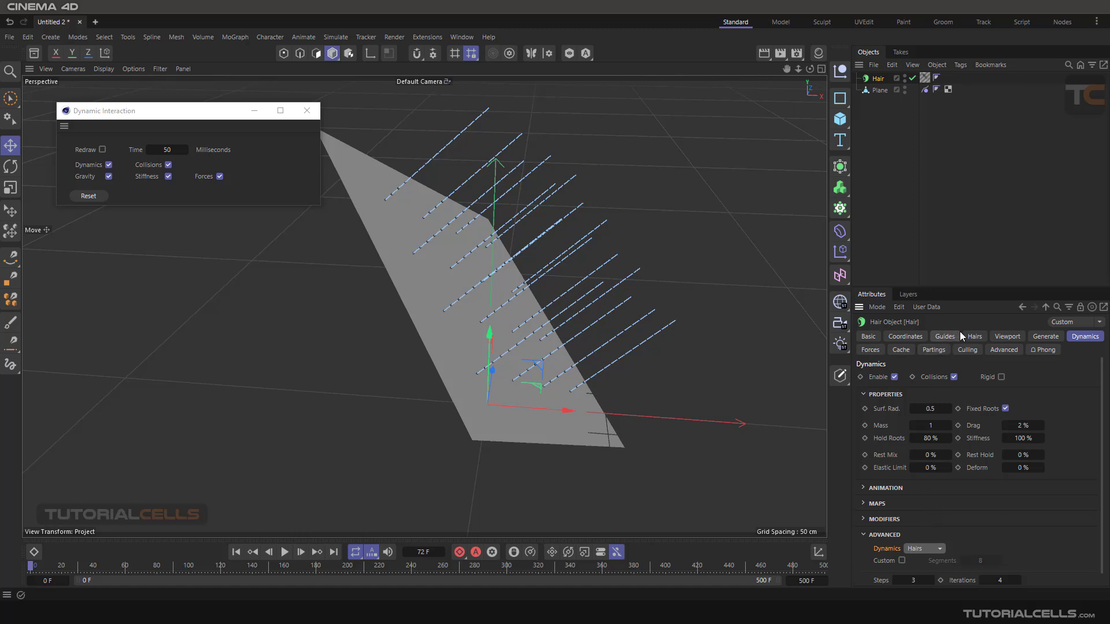
- Switch the hair viewport display to Hair Lines, and return it to Guide Lines
{"action": "left_click", "coordinate": [996, 339]}
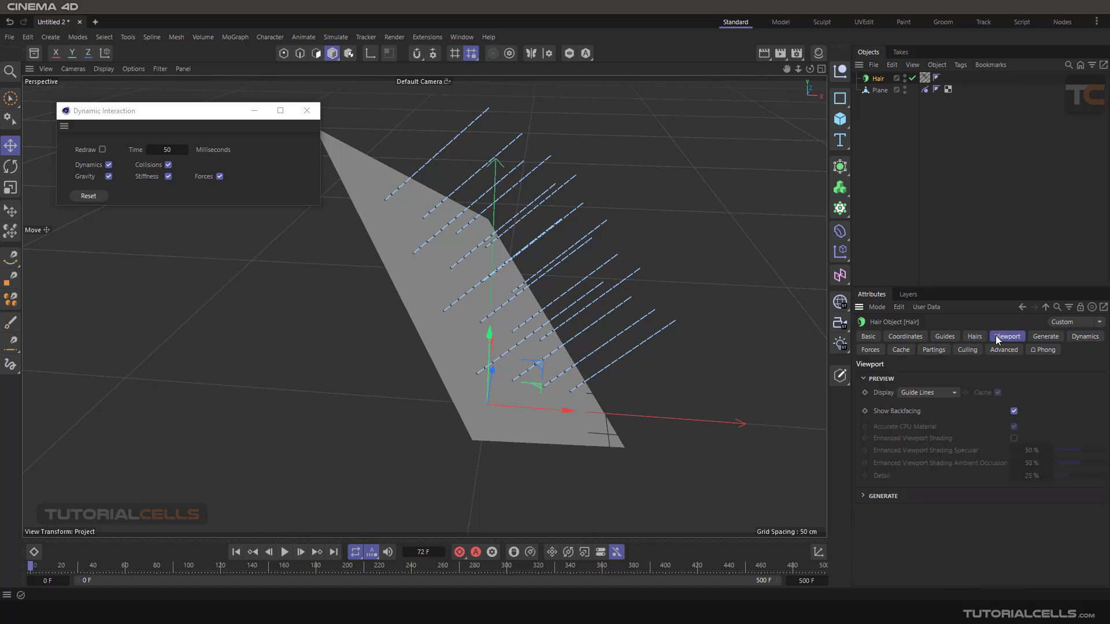
{"action": "left_click", "coordinate": [945, 395]}
{"action": "left_click", "coordinate": [924, 446]}
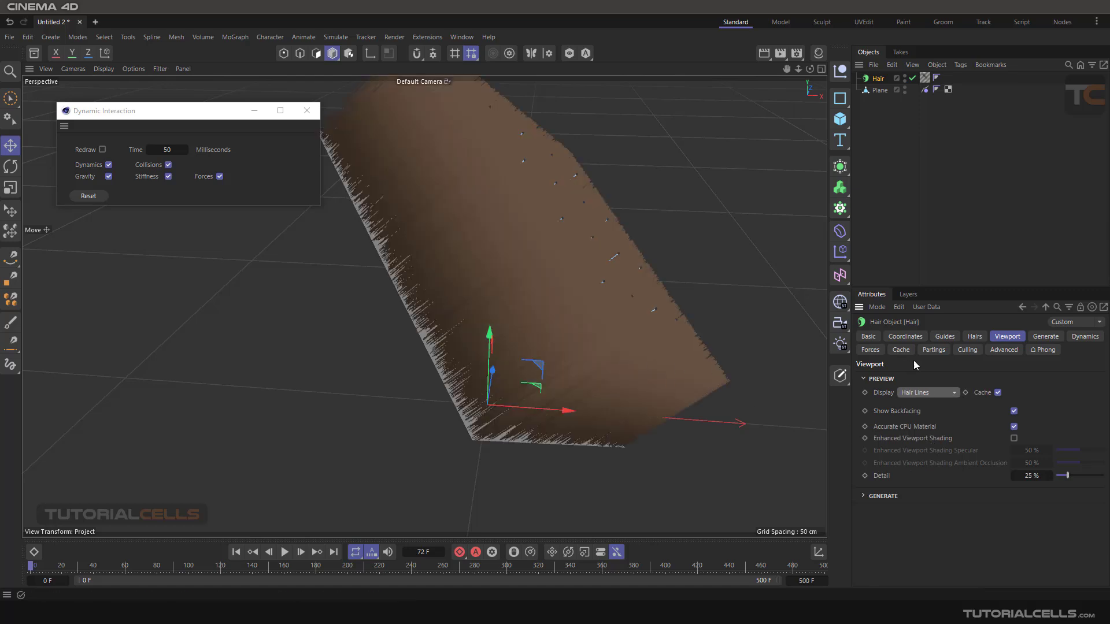
{"action": "left_click", "coordinate": [946, 391]}
{"action": "left_click", "coordinate": [945, 418]}
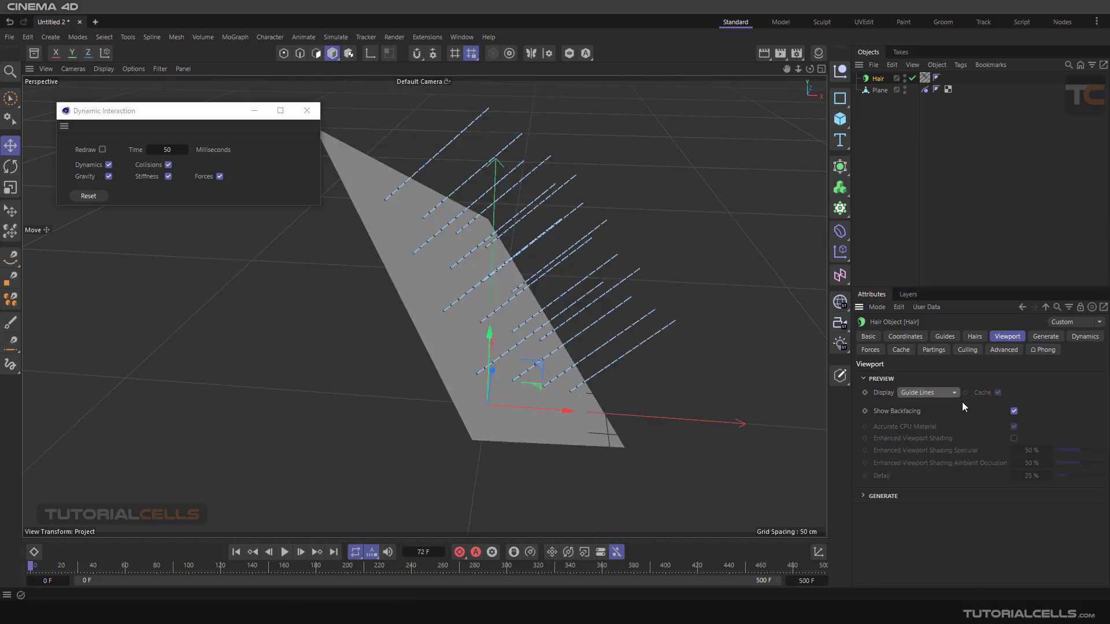
- Set the advanced Dynamics mode of the hair back to Guides
{"action": "left_click", "coordinate": [1077, 337]}
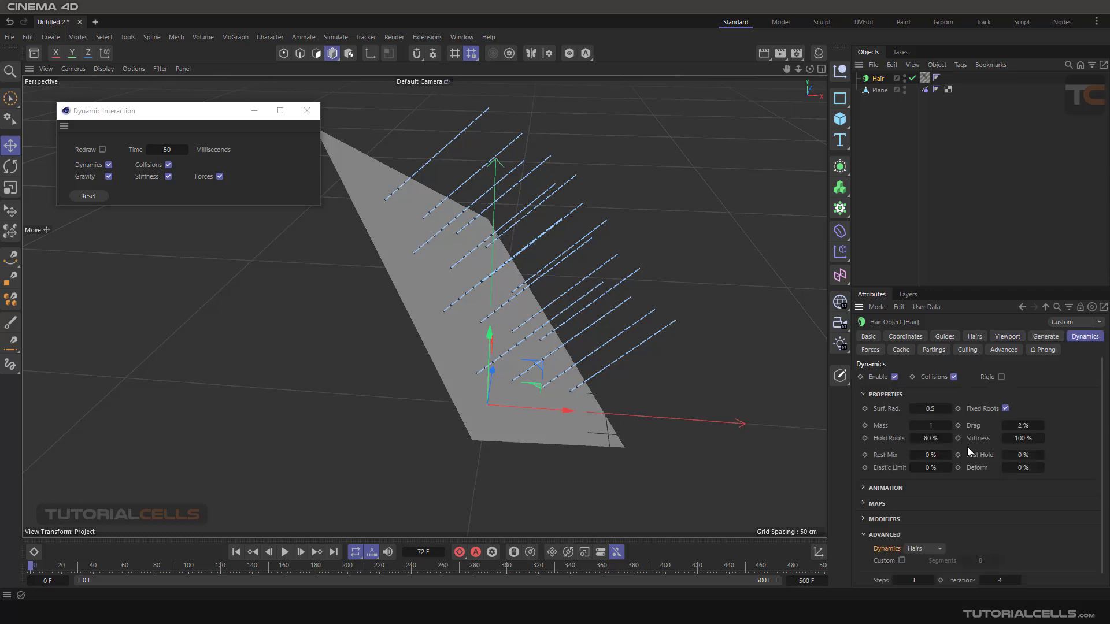
{"action": "scroll", "coordinate": [960, 511], "scroll_direction": "down", "scroll_amount": 1}
{"action": "left_click", "coordinate": [931, 535]}
{"action": "left_click", "coordinate": [931, 545]}
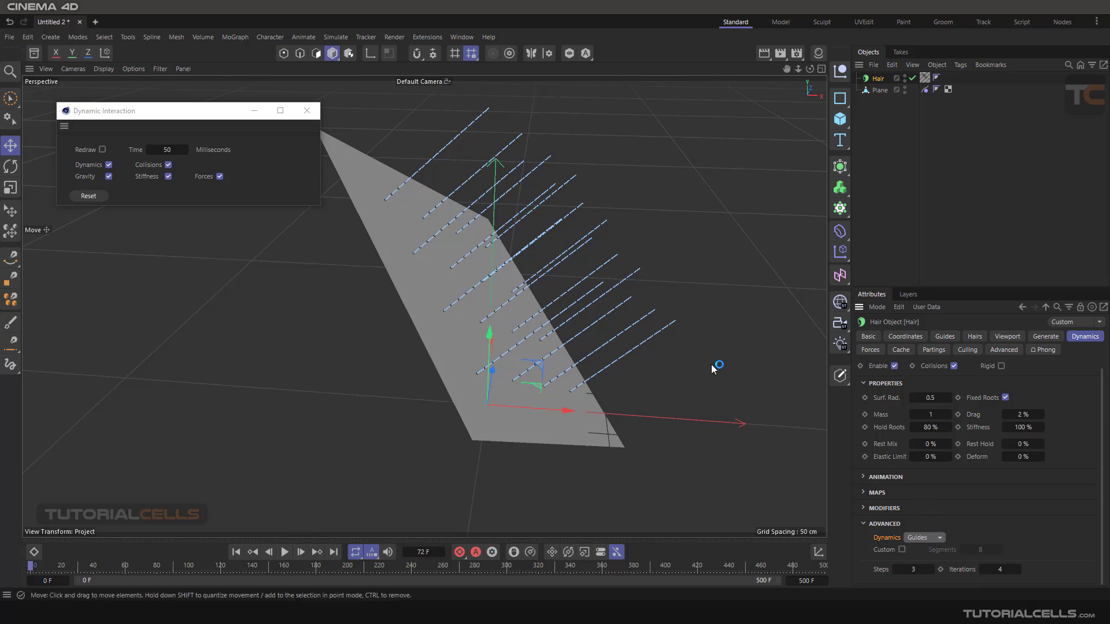
- Set the number of segments of the hair guides to 17
{"action": "mouse_move", "coordinate": [733, 332]}
{"action": "left_mouse_down", "text": "alt"}
{"action": "mouse_move", "coordinate": [712, 329]}
{"action": "mouse_move", "coordinate": [727, 335]}
{"action": "left_mouse_up", "text": "alt"}
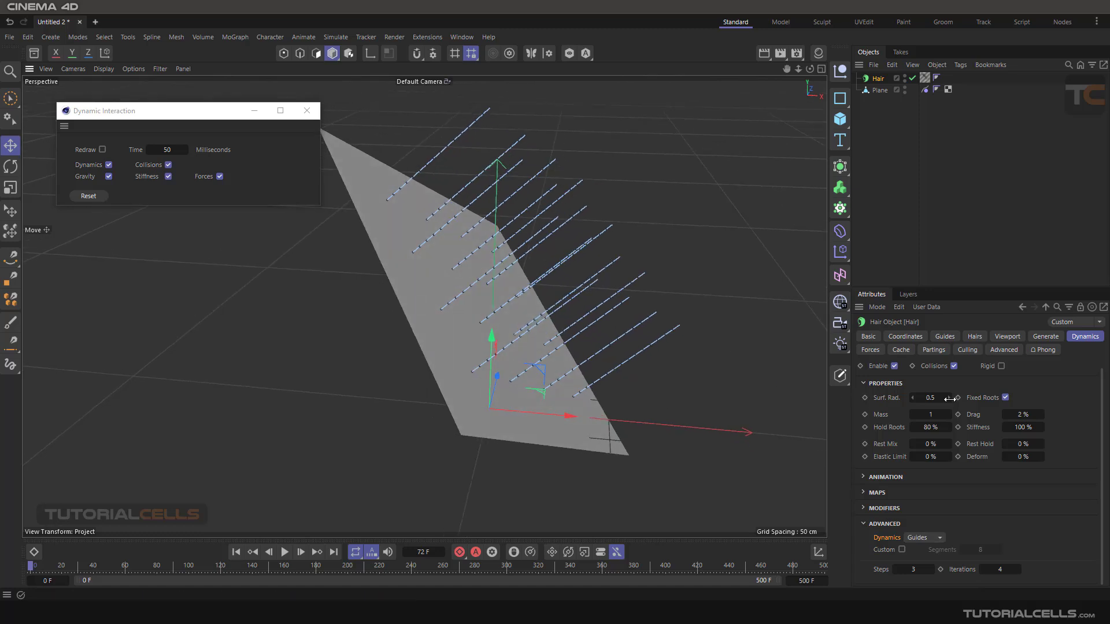
{"action": "left_click", "coordinate": [942, 337]}
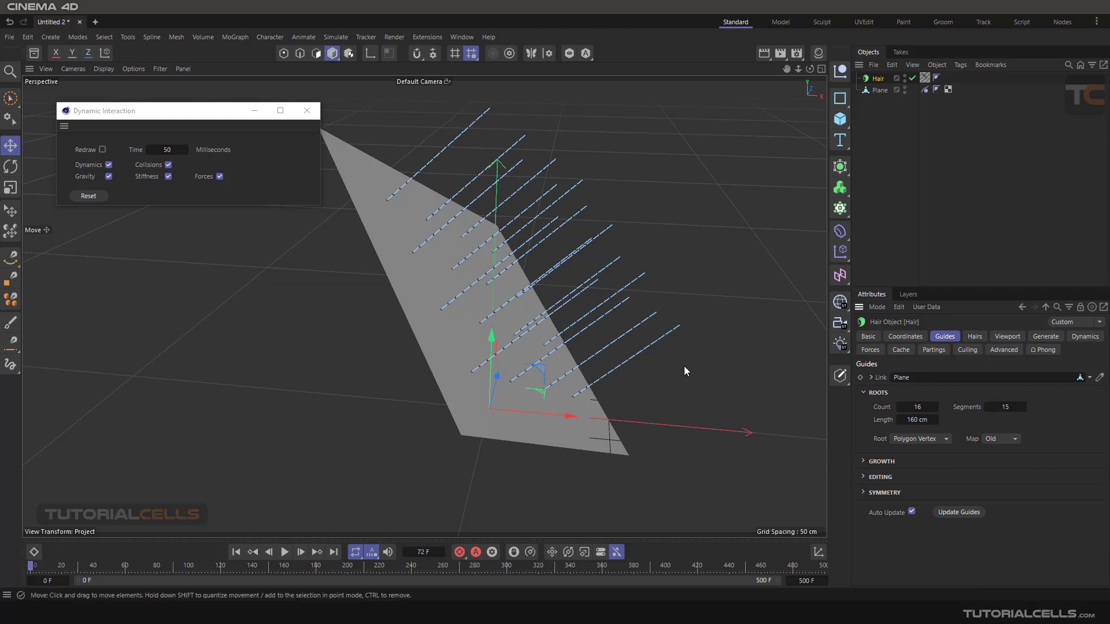
{"action": "mouse_move", "coordinate": [1006, 407]}
{"action": "left_mouse_down"}
{"action": "mouse_move", "coordinate": [992, 407]}
{"action": "mouse_move", "coordinate": [1010, 407]}
{"action": "left_mouse_up"}
{"action": "right_click", "coordinate": [1022, 408]}
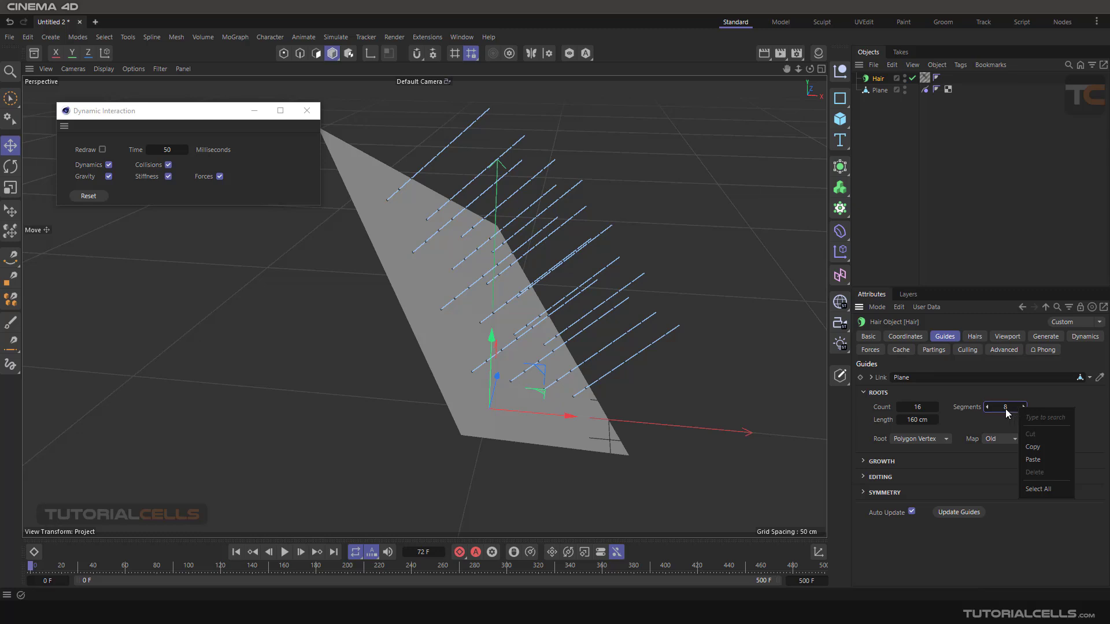
{"action": "left_click_drag", "start_coordinate": [1004, 408], "coordinate": [1000, 411]}
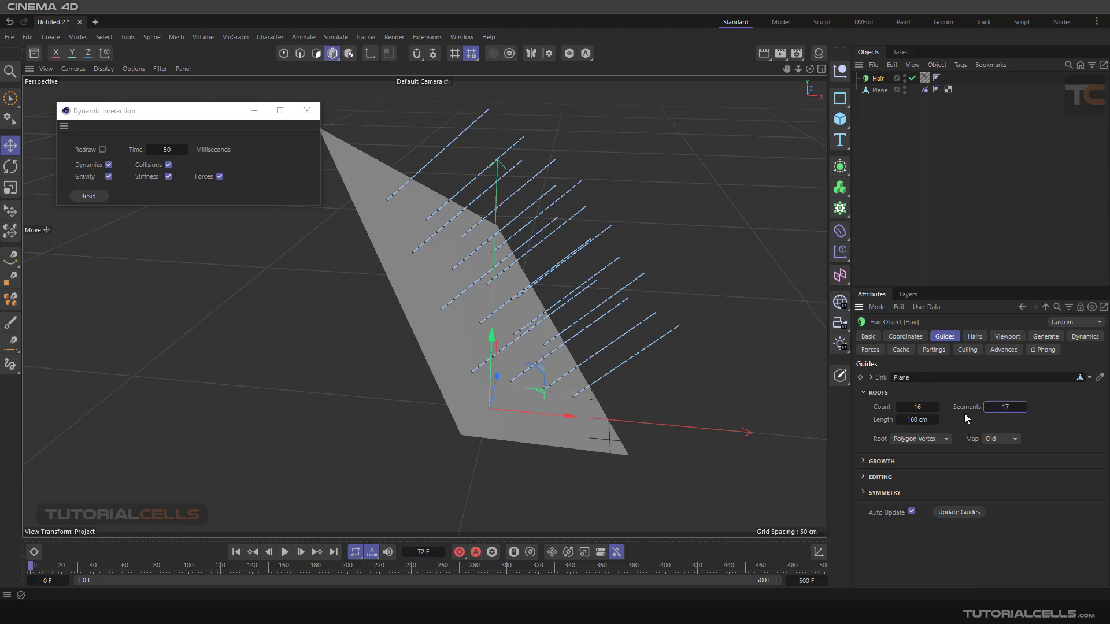
- Collapse the dynamics Properties section, and enable the Custom segments option in the Advanced dynamics settings
{"action": "left_click", "coordinate": [1084, 337]}
{"action": "scroll", "coordinate": [1032, 533], "scroll_direction": "down", "scroll_amount": 1}
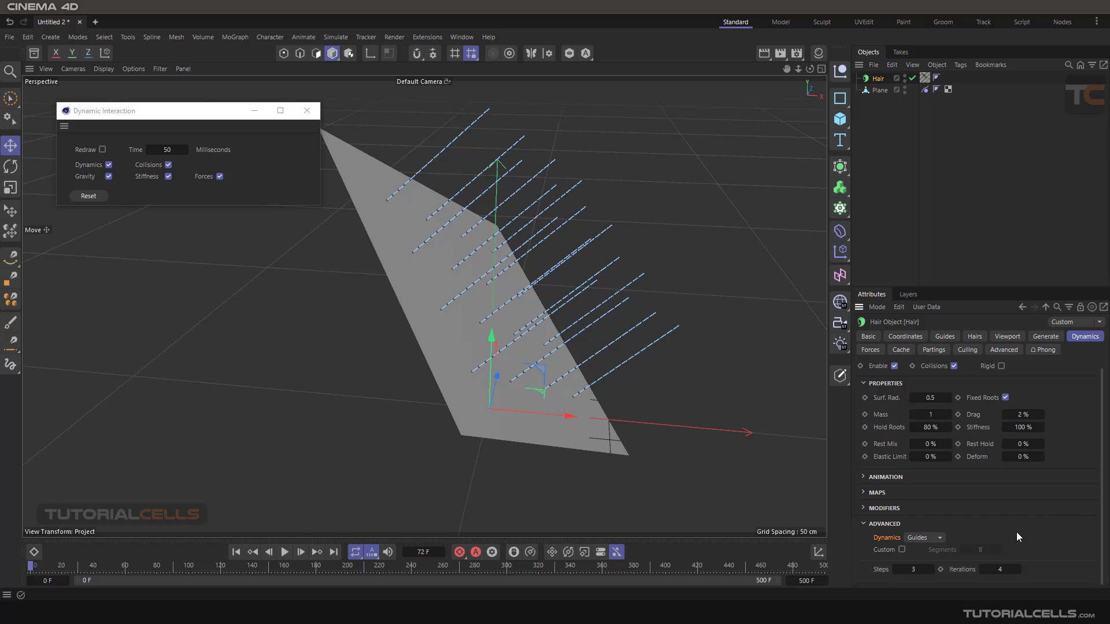
{"action": "scroll", "coordinate": [919, 513], "scroll_direction": "up", "scroll_amount": 1}
{"action": "left_click", "coordinate": [863, 394]}
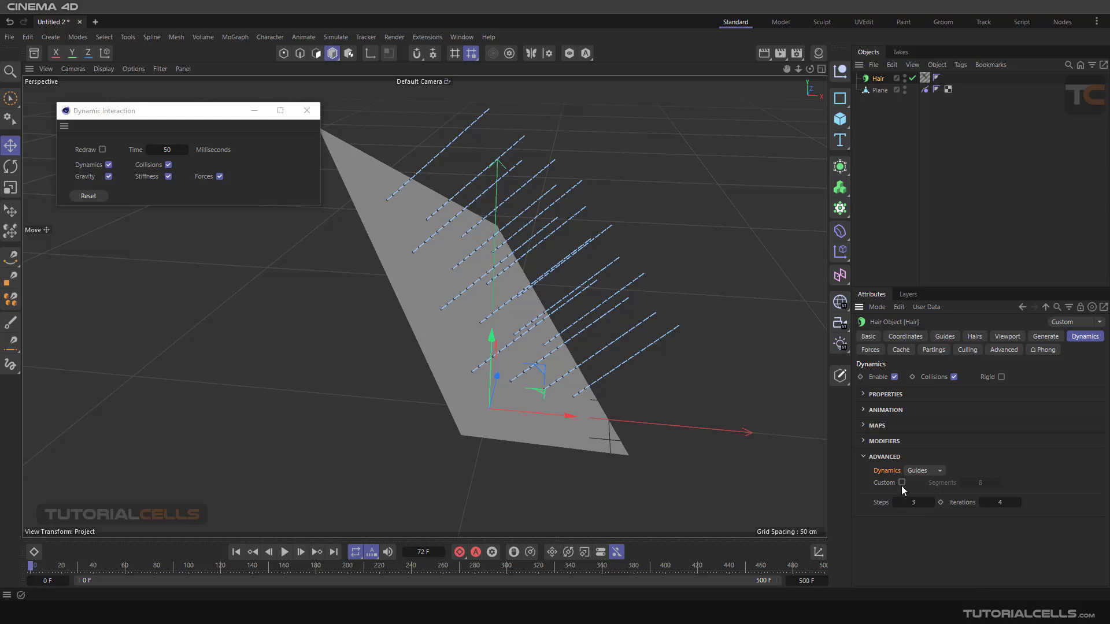
{"action": "left_click", "coordinate": [902, 486]}
{"action": "left_click", "coordinate": [901, 482]}
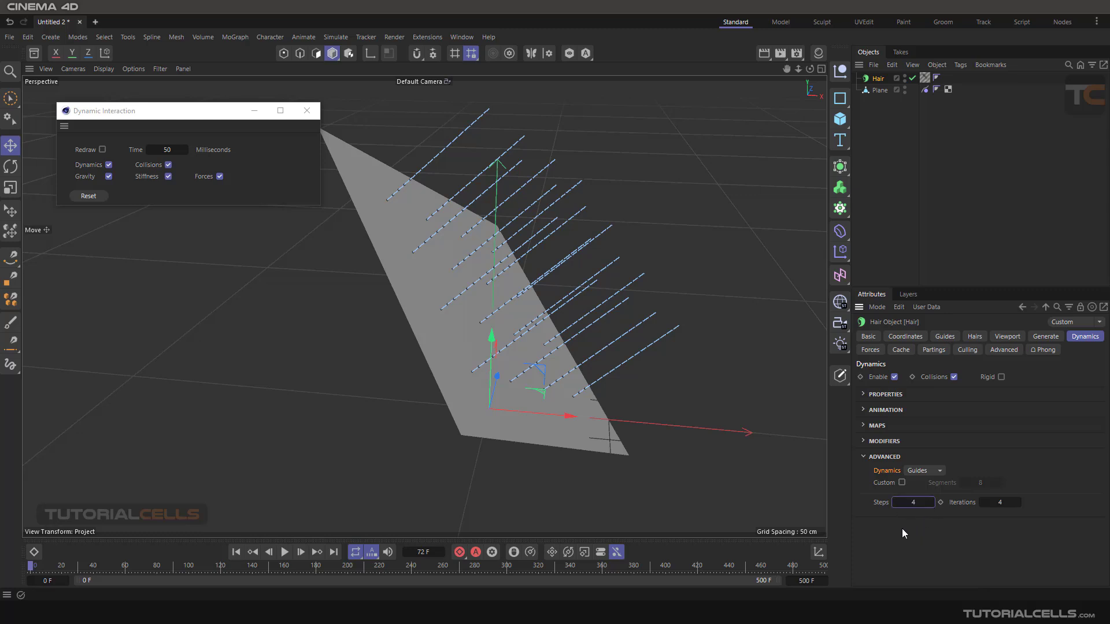
- Play the hair simulation on the plane briefly, and return the timeline to frame 0
{"action": "left_click", "coordinate": [284, 552]}
{"action": "left_click", "coordinate": [285, 553]}
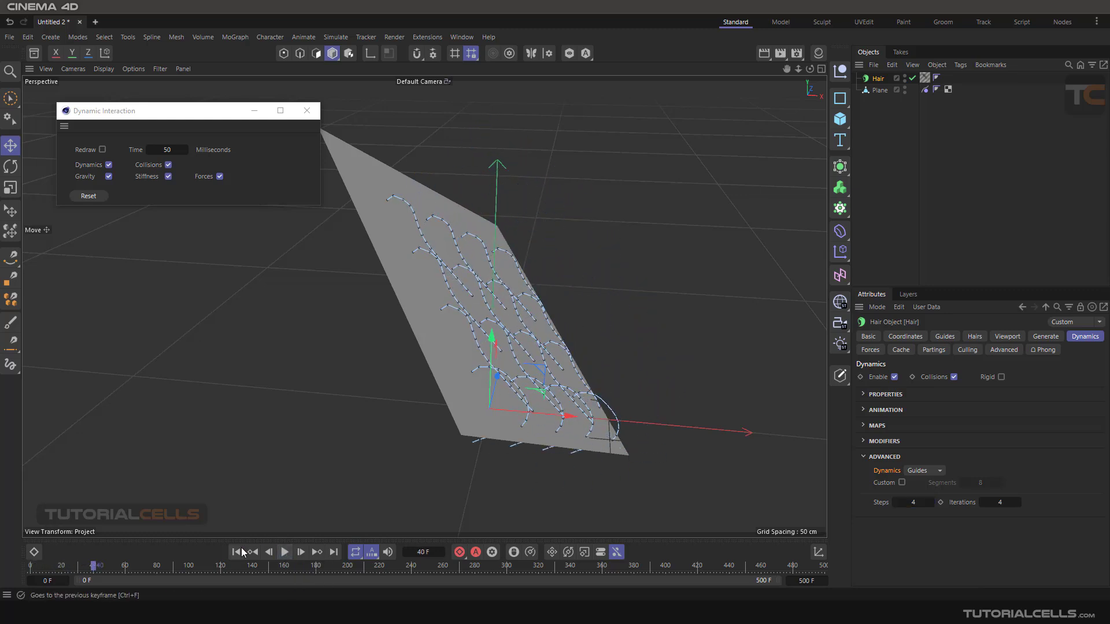
{"action": "left_click", "coordinate": [237, 552]}
{"action": "left_click", "coordinate": [237, 552]}
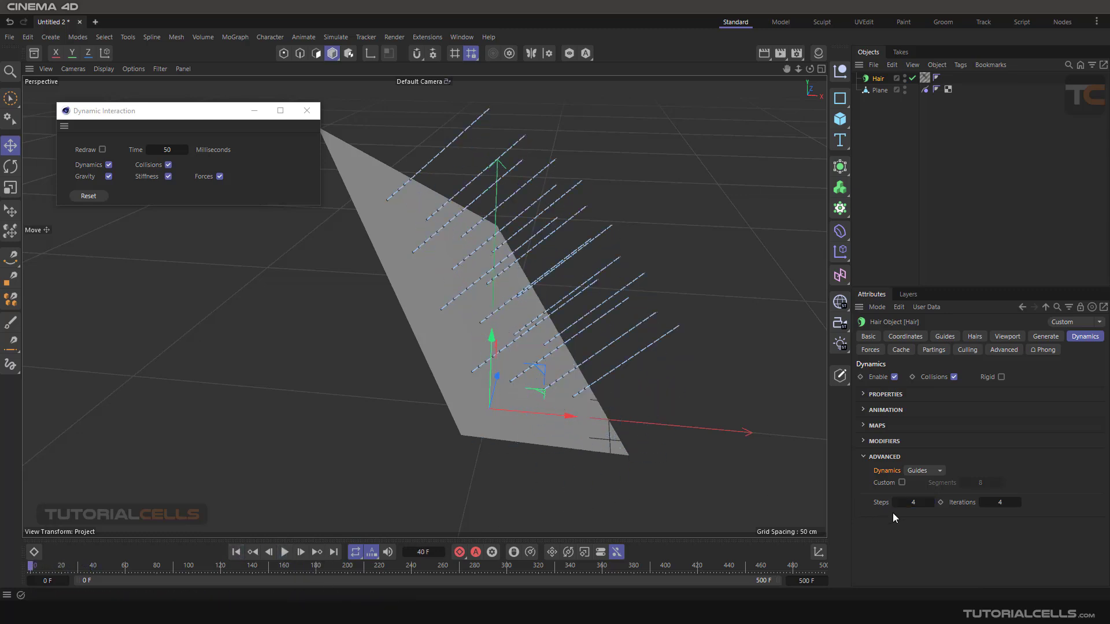
- Set the Iterations of the hair's Advanced dynamics to 22, and play the simulation
{"action": "left_click", "coordinate": [1000, 502]}
{"action": "type", "text": "22"}
{"action": "left_click", "coordinate": [284, 552]}
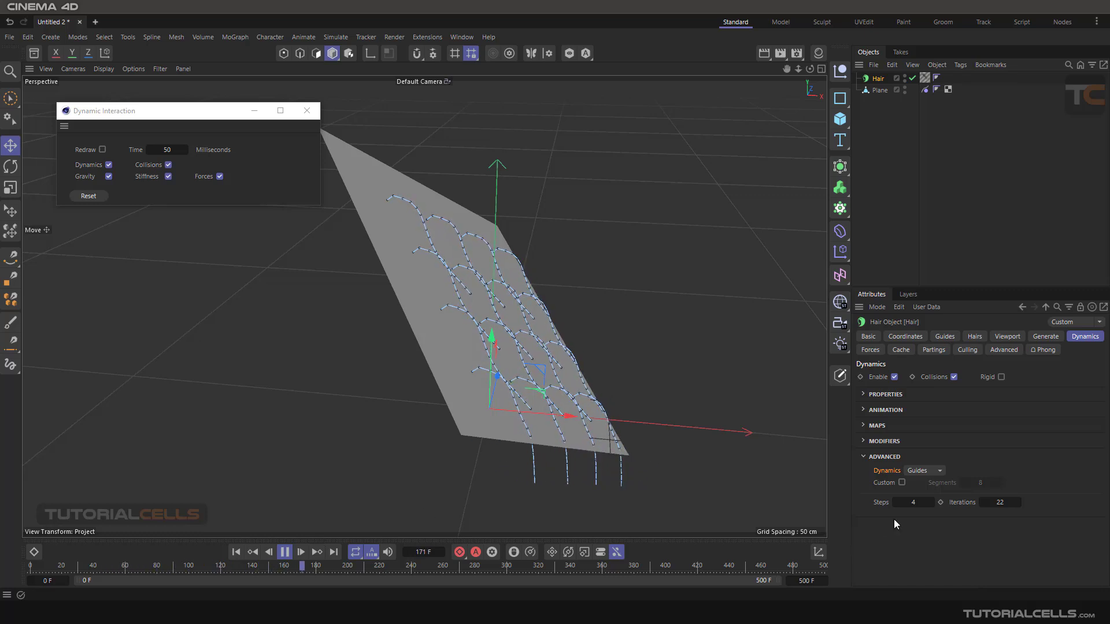
- Raise the hair dynamics Iterations to 35, and restart the simulation from the first frame
{"action": "double_click", "coordinate": [1002, 503]}
{"action": "type", "text": "35"}
{"action": "key", "text": "Return"}
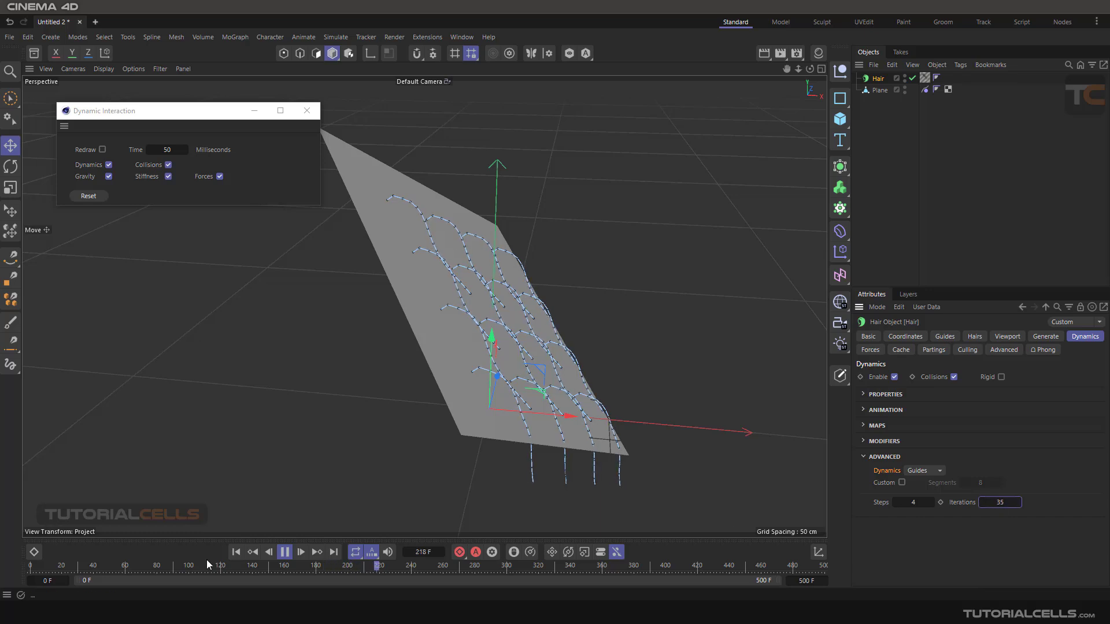
{"action": "left_click", "coordinate": [235, 552]}
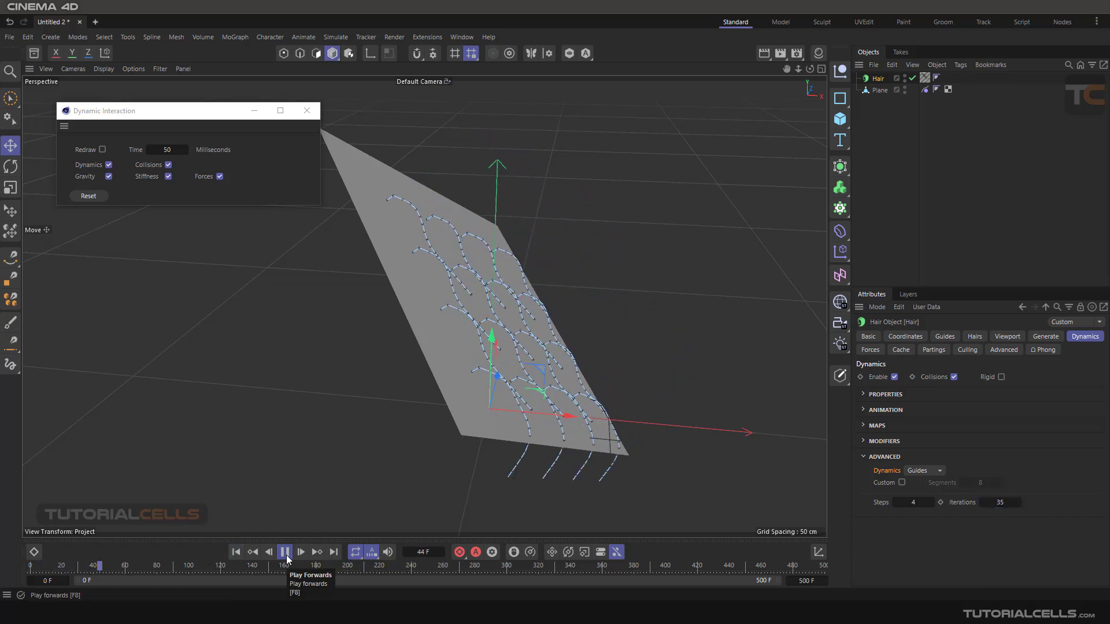
- Set the hair dynamics Iterations to 0, and replay the simulation from the first frame
{"action": "double_click", "coordinate": [998, 502]}
{"action": "type", "text": "15"}
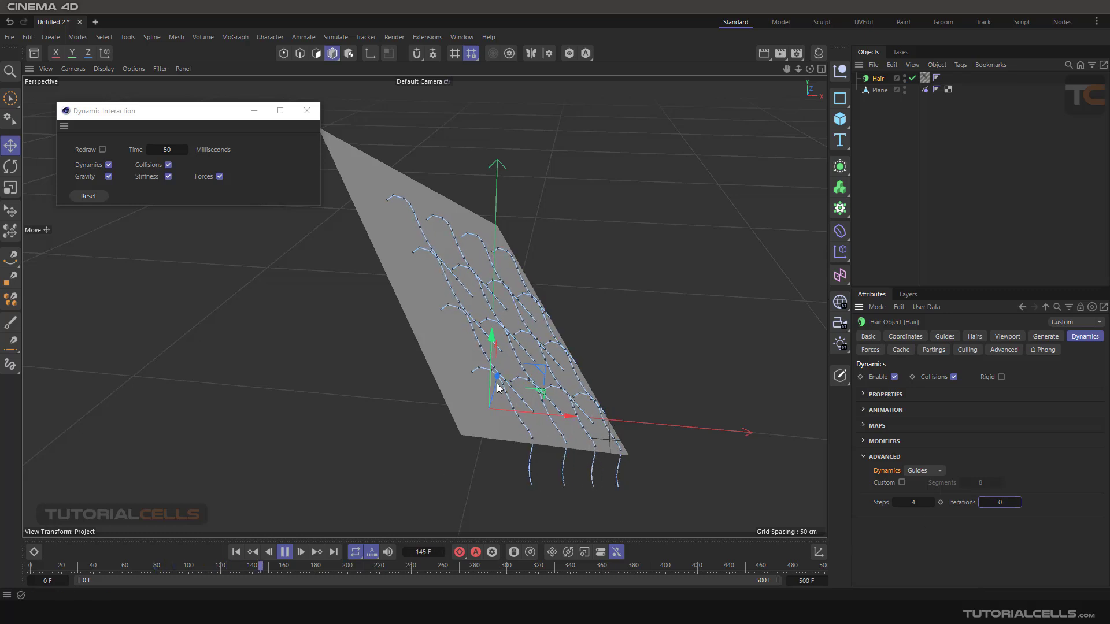
{"action": "left_click", "coordinate": [236, 552]}
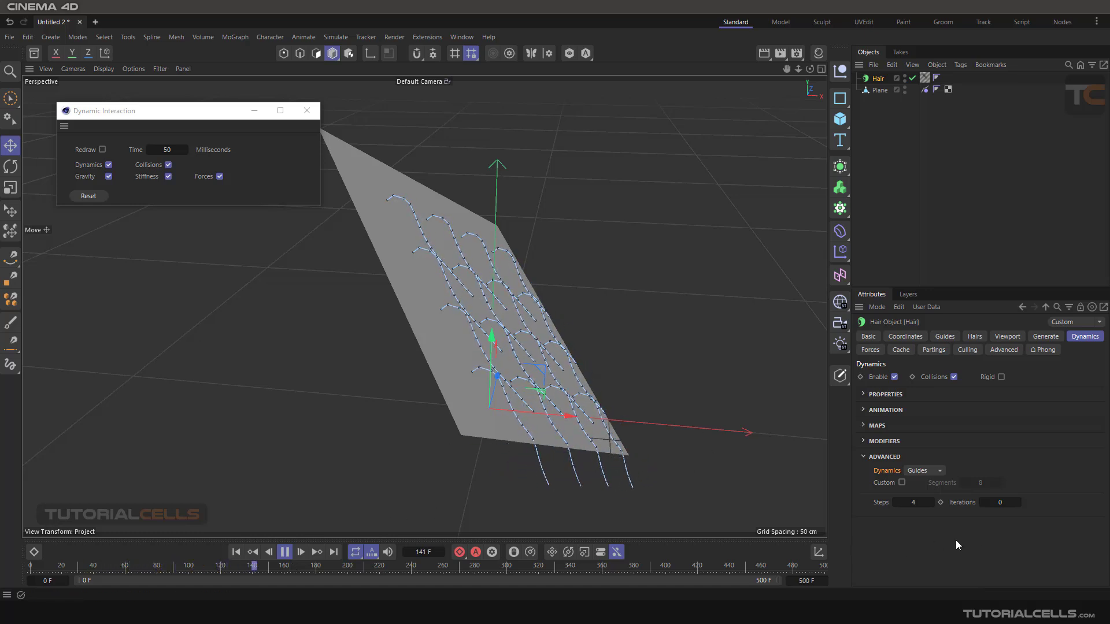
- Set the hair dynamics Iterations to 20 while the simulation plays, and return the value to 0 for comparison
{"action": "double_click", "coordinate": [999, 503]}
{"action": "type", "text": "20"}
{"action": "key", "text": "Return"}
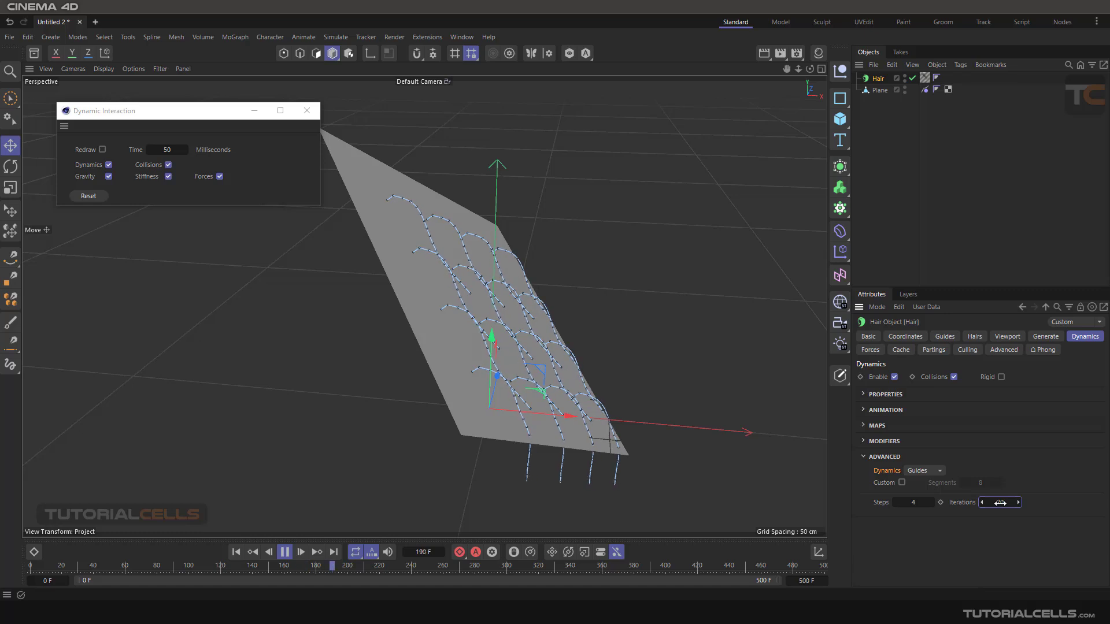
{"action": "double_click", "coordinate": [1000, 504]}
{"action": "type", "text": "0"}
{"action": "key", "text": "Return"}
{"action": "scroll", "coordinate": [484, 355], "scroll_direction": "up", "scroll_amount": 1}
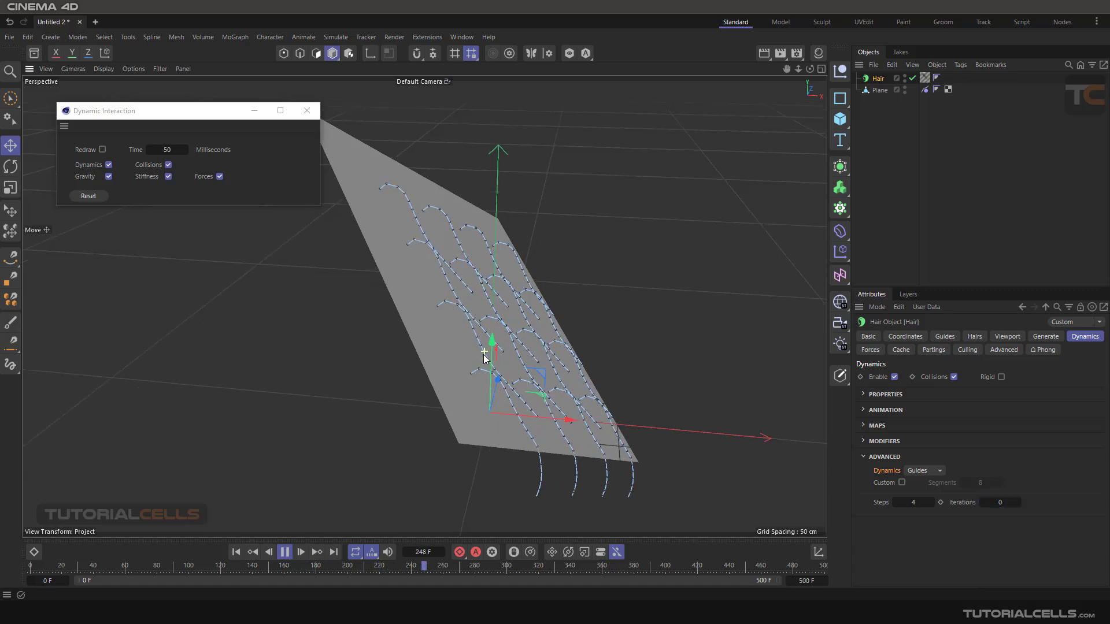
{"action": "scroll", "coordinate": [485, 358], "scroll_direction": "up", "scroll_amount": 3}
- Set the hair dynamics Iterations to 1, and collapse the Advanced dynamics section
{"action": "left_click_drag", "start_coordinate": [1018, 502], "coordinate": [999, 499]}
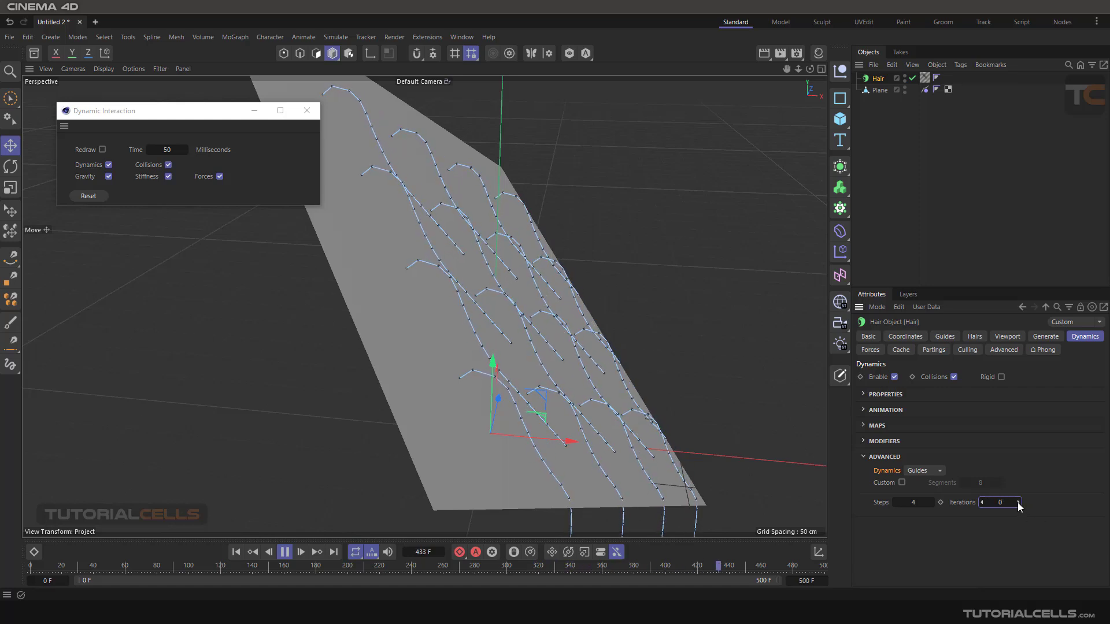
{"action": "left_click", "coordinate": [1018, 503]}
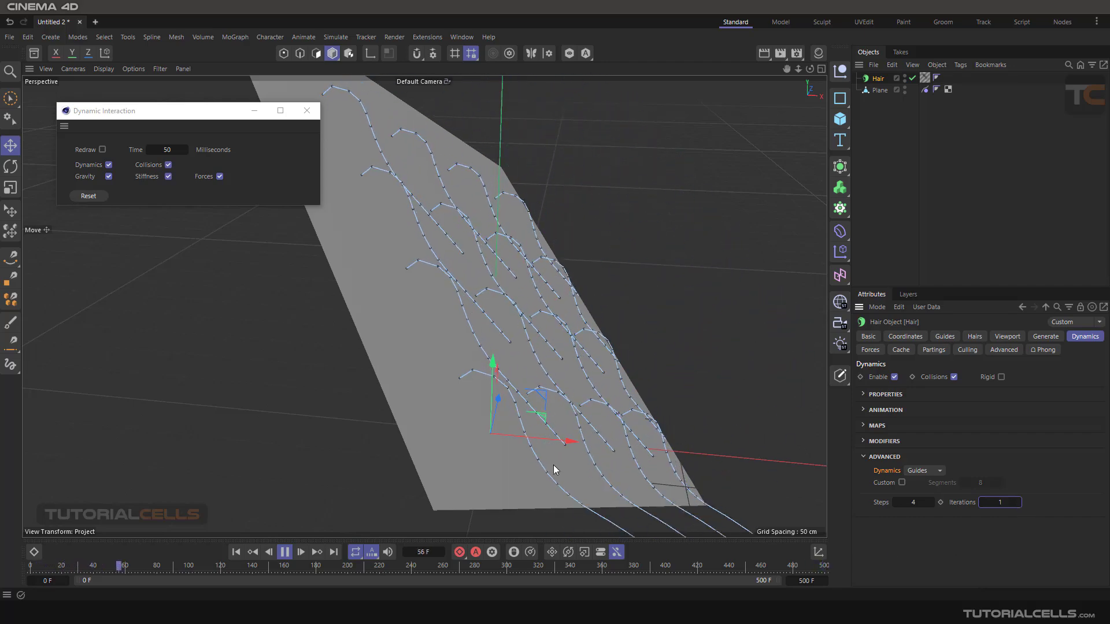
{"action": "scroll", "coordinate": [410, 418], "scroll_direction": "down", "scroll_amount": 4}
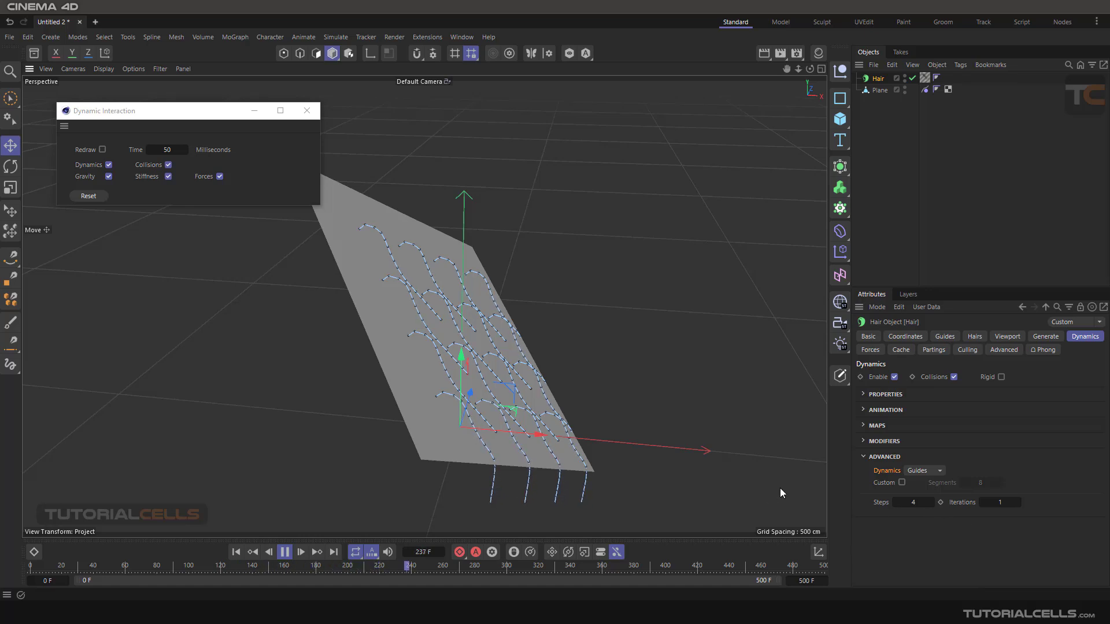
{"action": "left_click", "coordinate": [865, 456]}
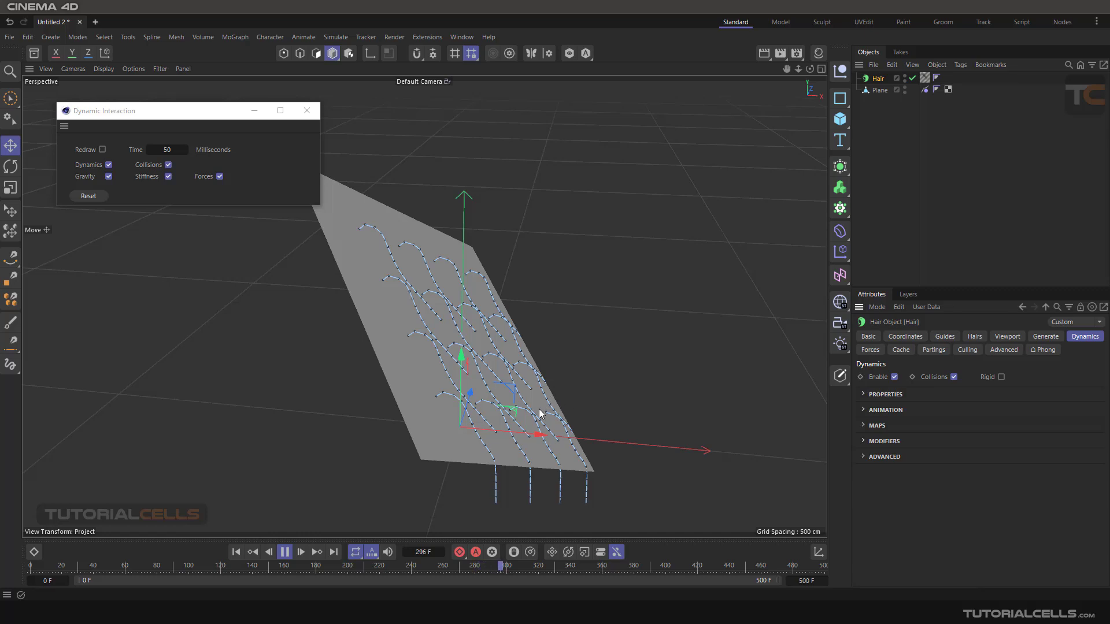
- Stop the hair simulation and rewind it to frame 0, and close the Dynamic Interaction window
{"action": "left_click", "coordinate": [285, 552]}
{"action": "left_click", "coordinate": [235, 552]}
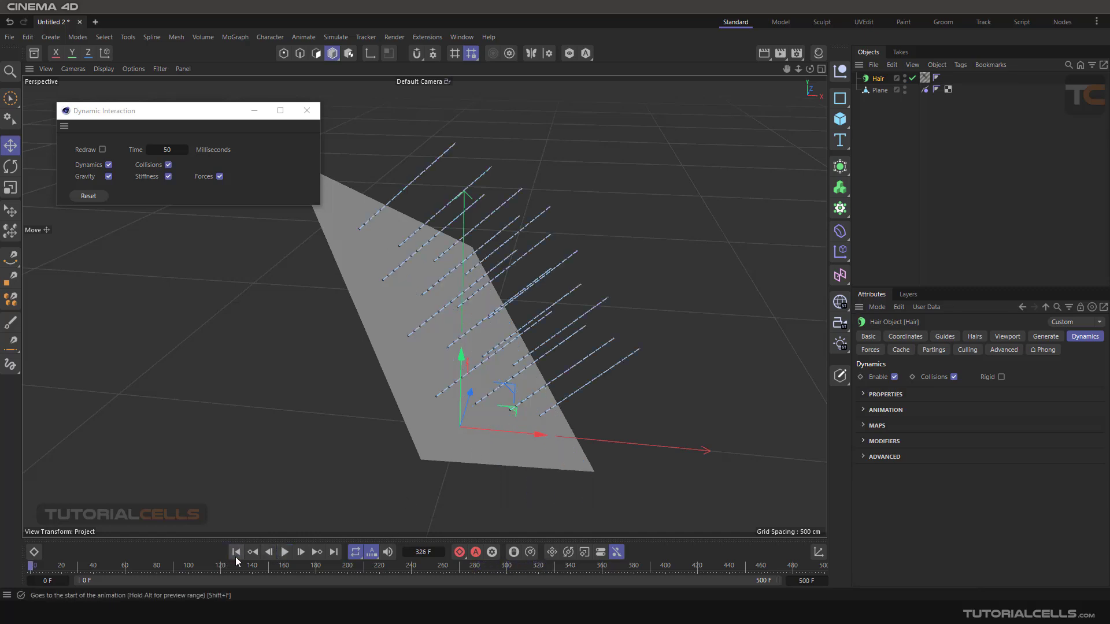
{"action": "left_click", "coordinate": [307, 111]}
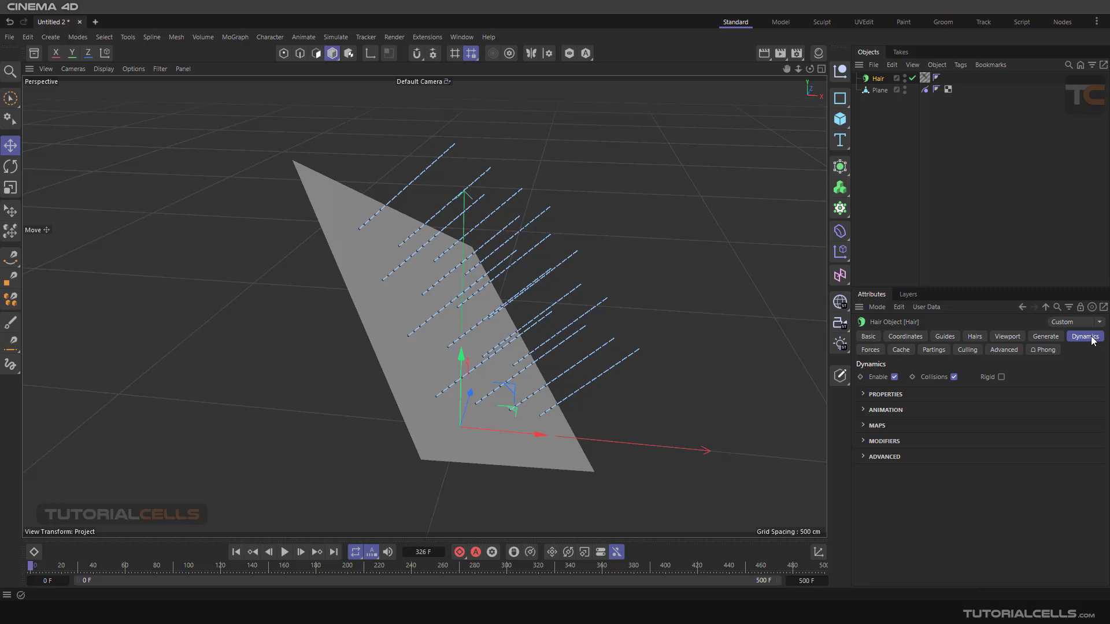
{"action": "left_click_drag", "start_coordinate": [511, 276], "coordinate": [433, 321], "text": "alt"}
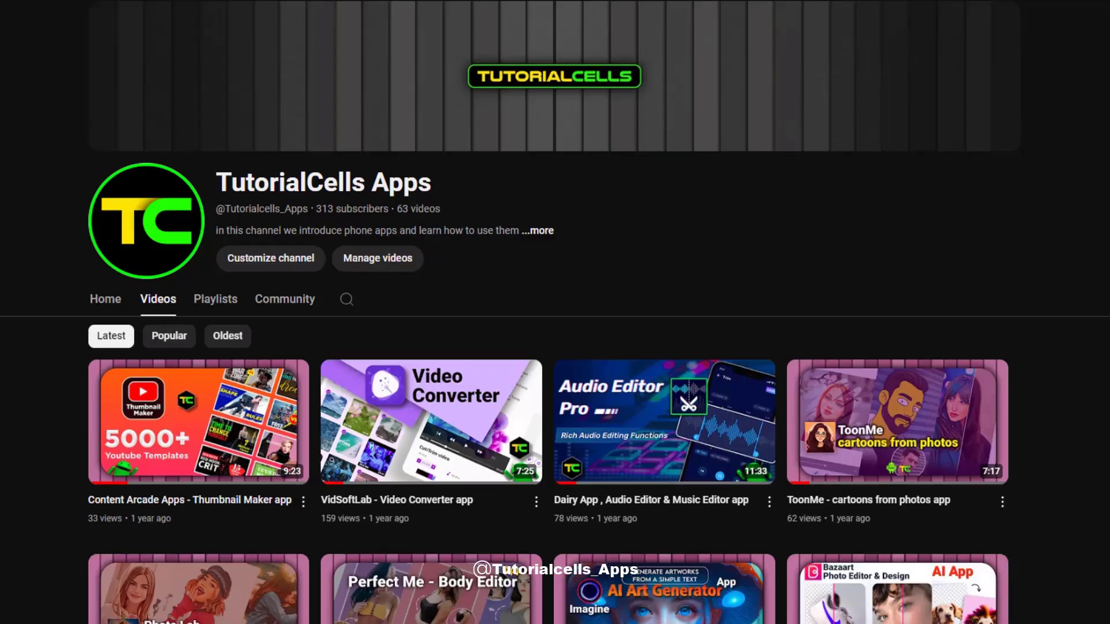
{"action": "scroll", "coordinate": [554, 313], "scroll_direction": "down", "scroll_amount": 18}
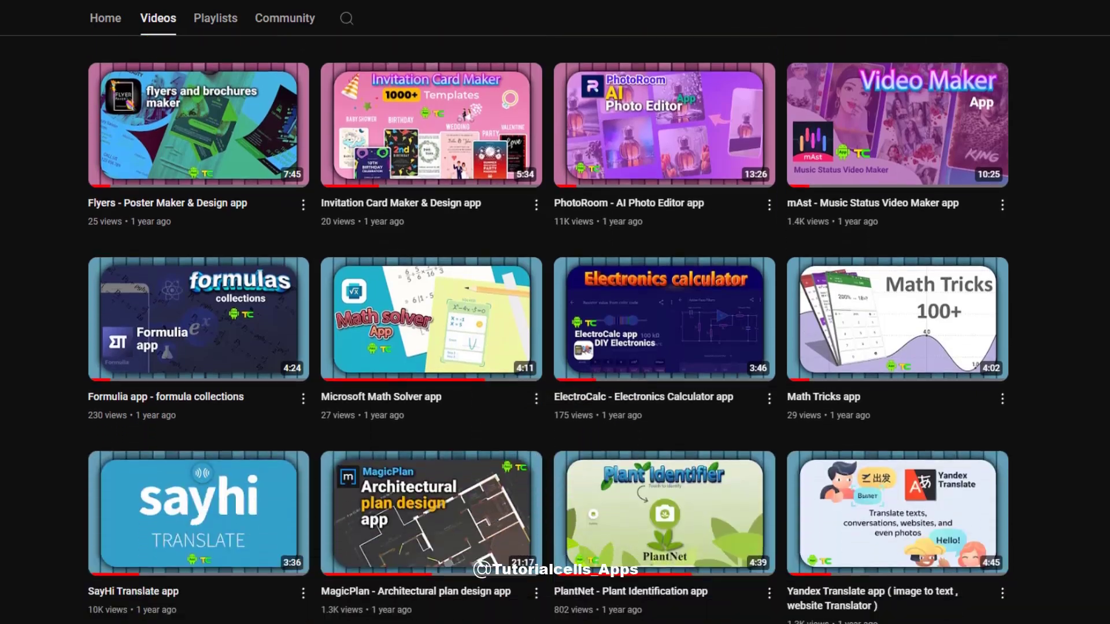
{"action": "scroll", "coordinate": [555, 313], "scroll_direction": "down", "scroll_amount": 20}
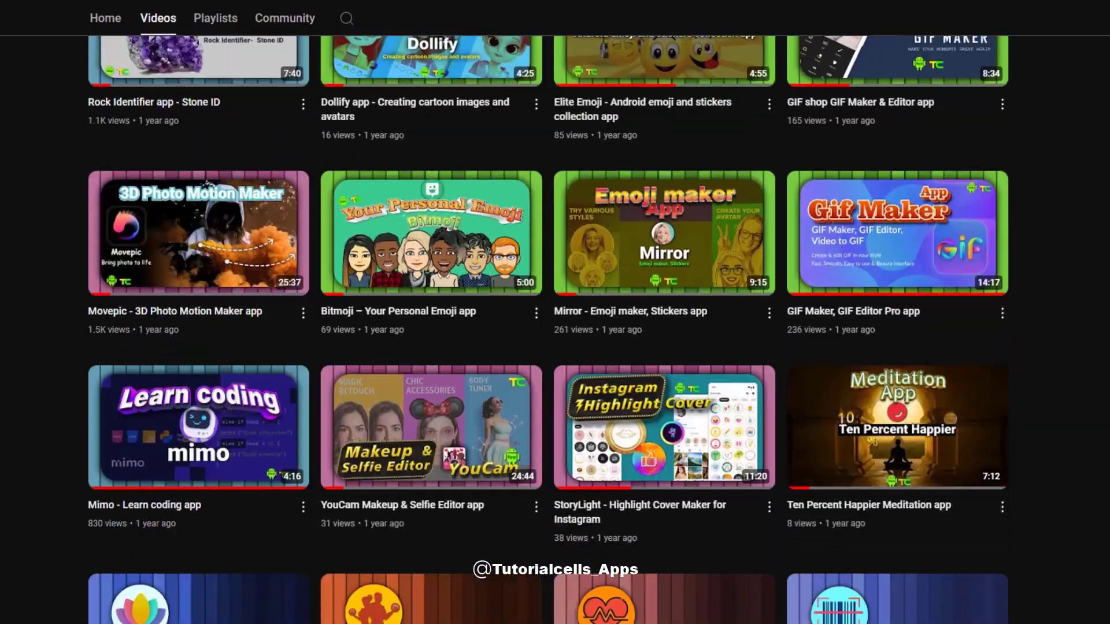